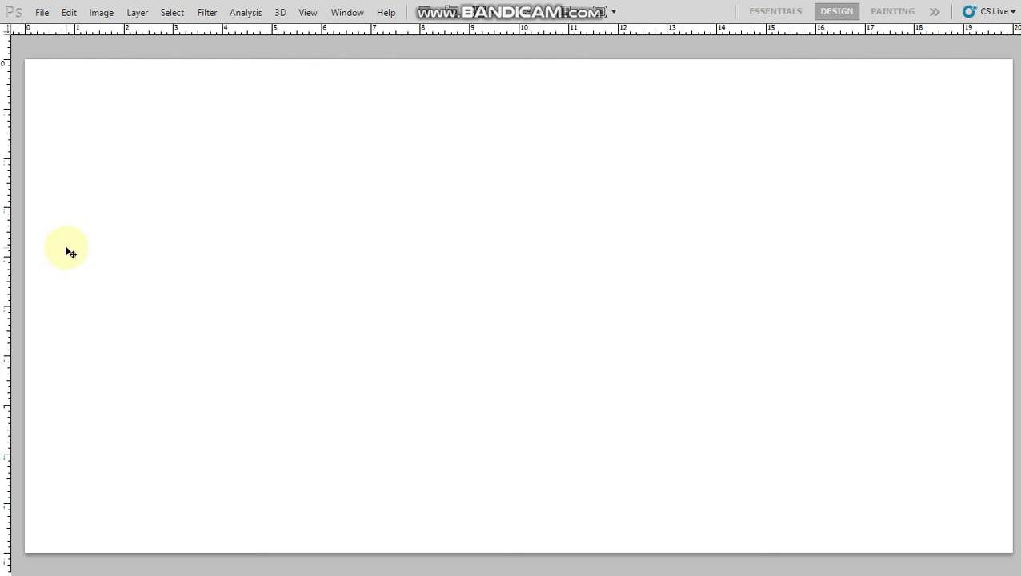
Check that the banner's Image Size is 6000 × 3000 px at 300 ppi, then close the dialog
{"action": "key", "text": "alt+i"}
{"action": "key", "text": "i"}
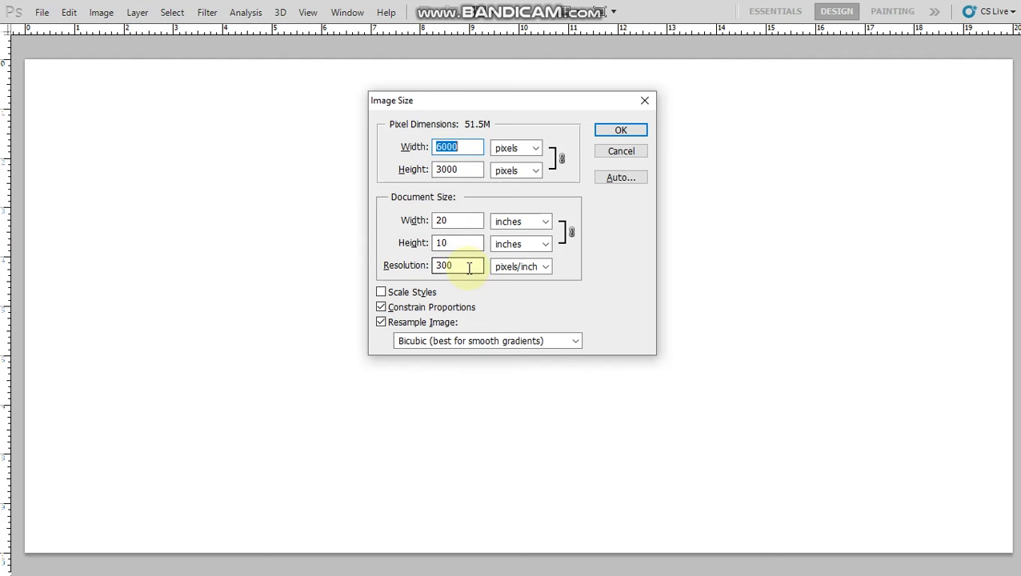
{"action": "key", "text": "Escape"}
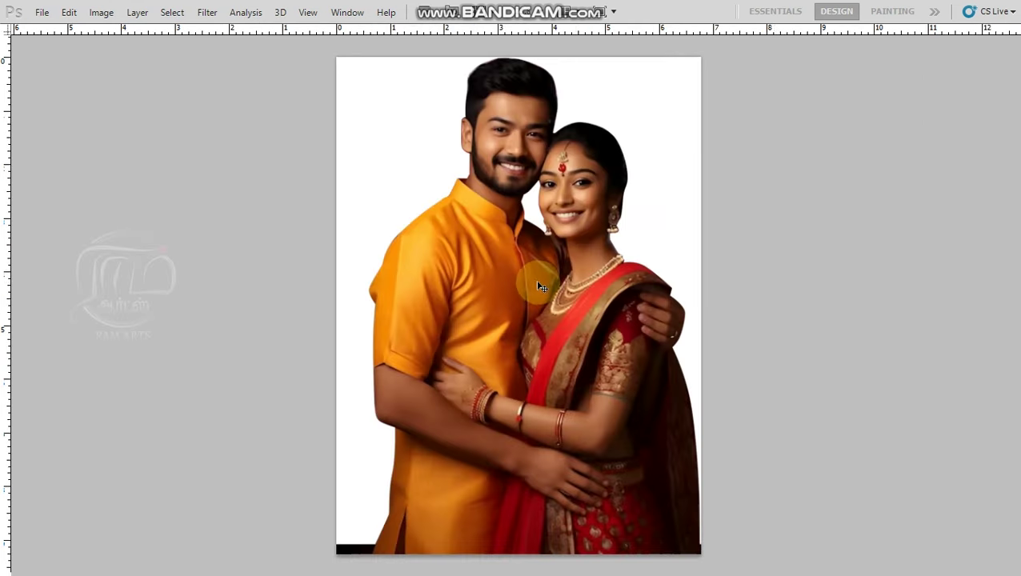
Select and cut the whole couple photo, then close it without saving
{"action": "key", "text": "ctrl+a"}
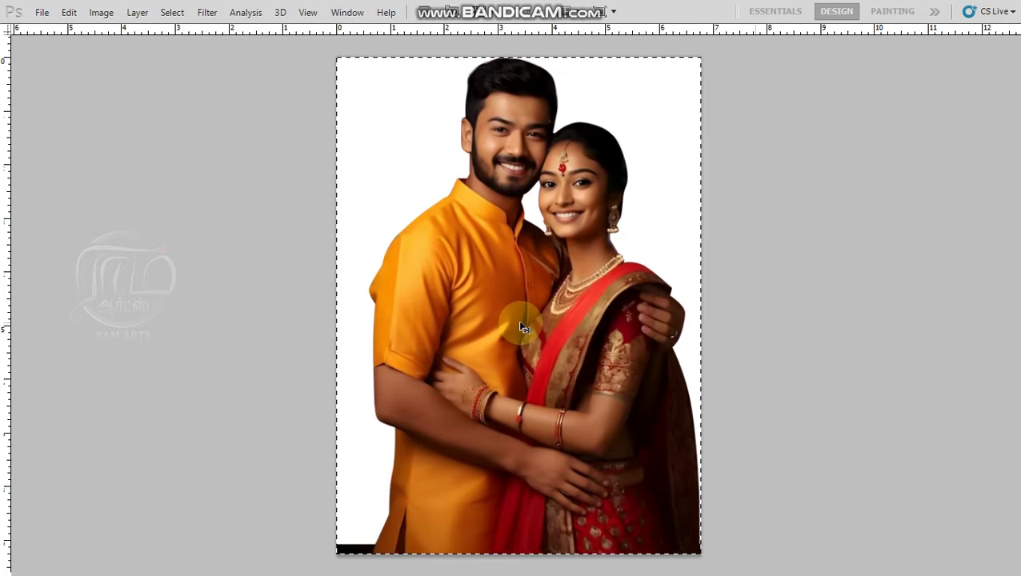
{"action": "key", "text": "Delete"}
{"action": "key", "text": "ctrl+w"}
{"action": "key", "text": "Return"}
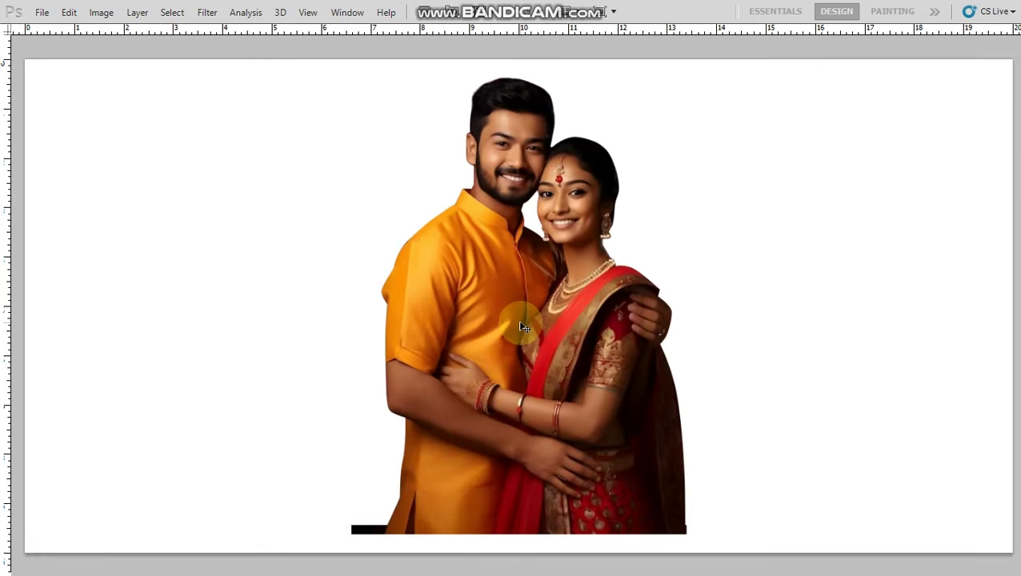
Move the pasted couple down on the banner and enlarge it with Free Transform
{"action": "key", "text": "ctrl+minus"}
{"action": "mouse_move", "coordinate": [520, 324]}
{"action": "left_mouse_down"}
{"action": "mouse_move", "coordinate": [502, 374]}
{"action": "mouse_move", "coordinate": [500, 359]}
{"action": "left_mouse_up"}
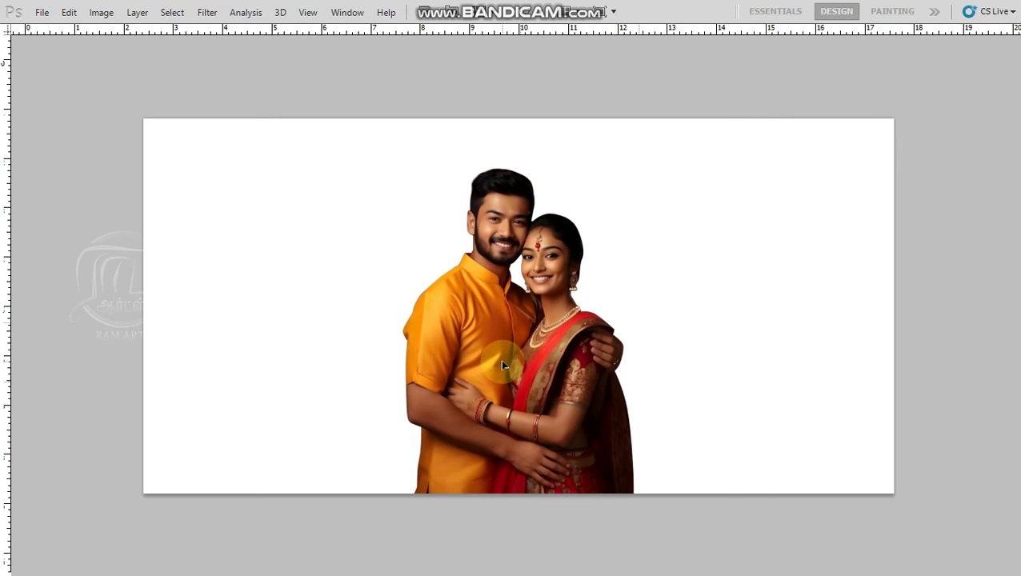
{"action": "key", "text": "ctrl+t"}
{"action": "left_click_drag", "start_coordinate": [637, 167], "coordinate": [645, 152]}
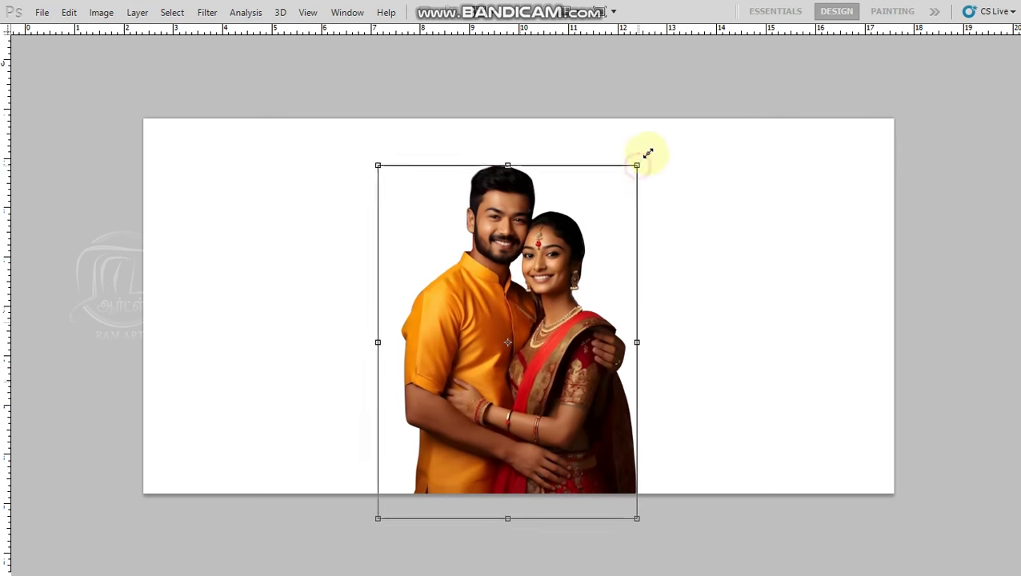
{"action": "left_click_drag", "start_coordinate": [497, 362], "coordinate": [500, 354]}
{"action": "key", "text": "Return"}
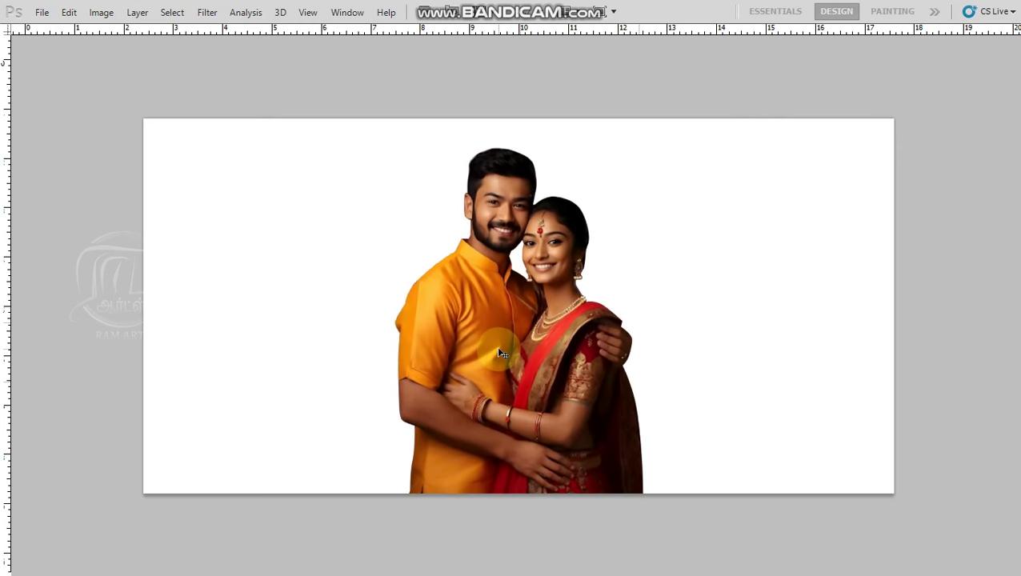
Fit the banner on screen and nudge the couple slightly into position
{"action": "key", "text": "ctrl+0"}
{"action": "key", "text": "Left"}
{"action": "key", "text": "Left"}
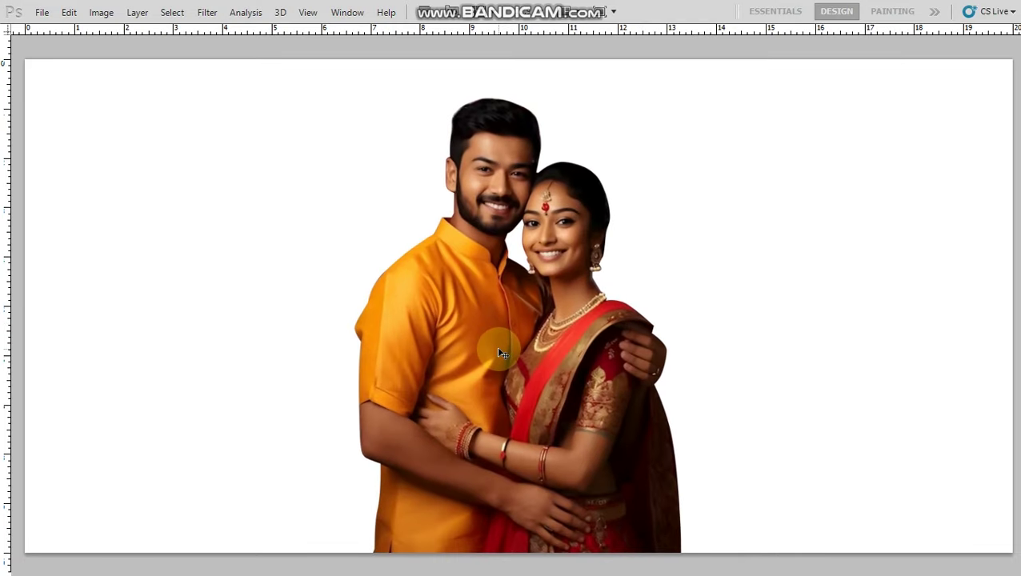
{"action": "key", "text": "Left"}
{"action": "key", "text": "Left"}
{"action": "key", "text": "Left"}
{"action": "key", "text": "Right"}
{"action": "key", "text": "Right"}
{"action": "key", "text": "Right"}
{"action": "key", "text": "Right"}
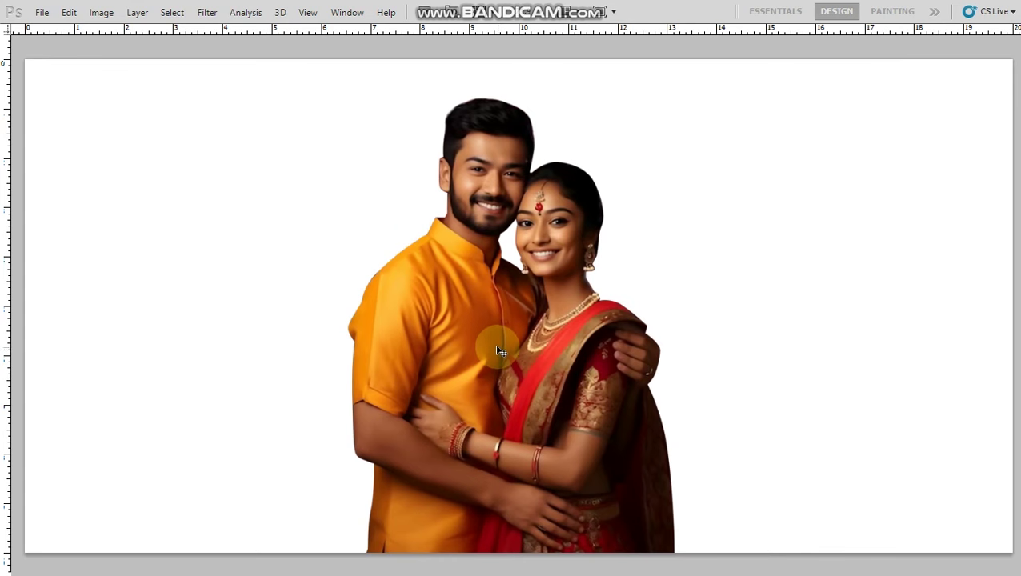
Centre the couple horizontally on the banner with Align Horizontal Centers
{"action": "key", "text": "Tab"}
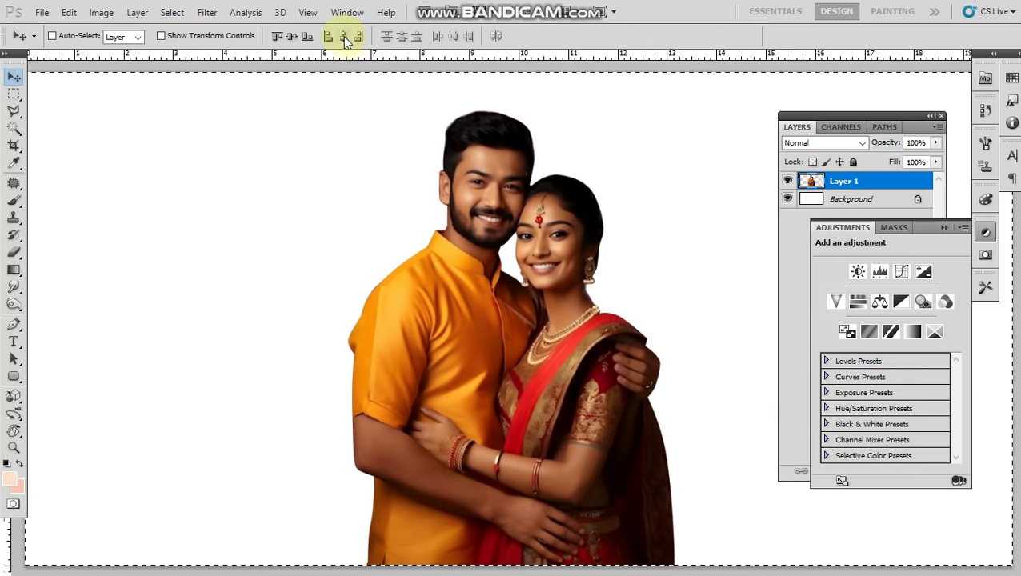
{"action": "left_click", "coordinate": [343, 36]}
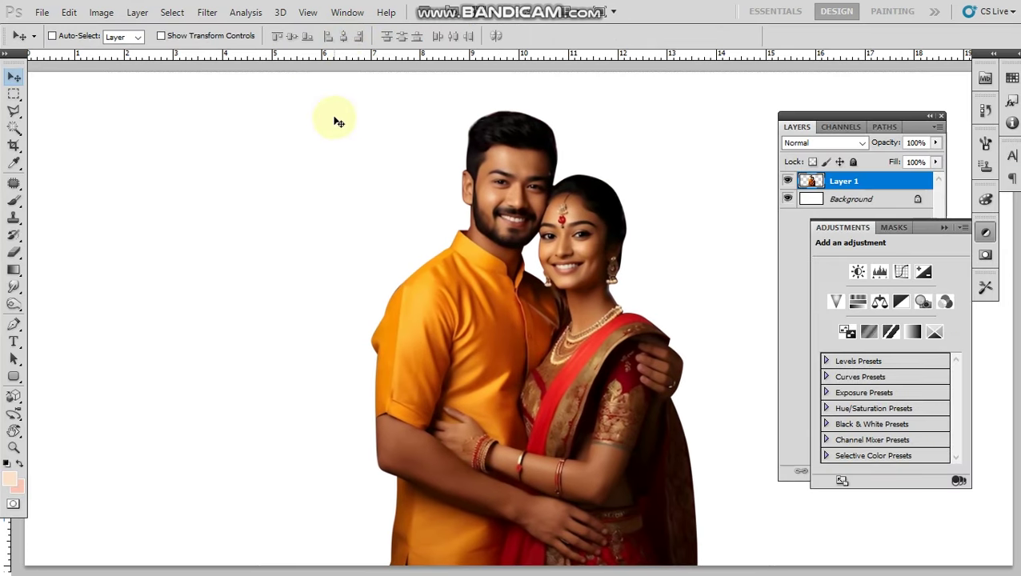
{"action": "key", "text": "ctrl+minus"}
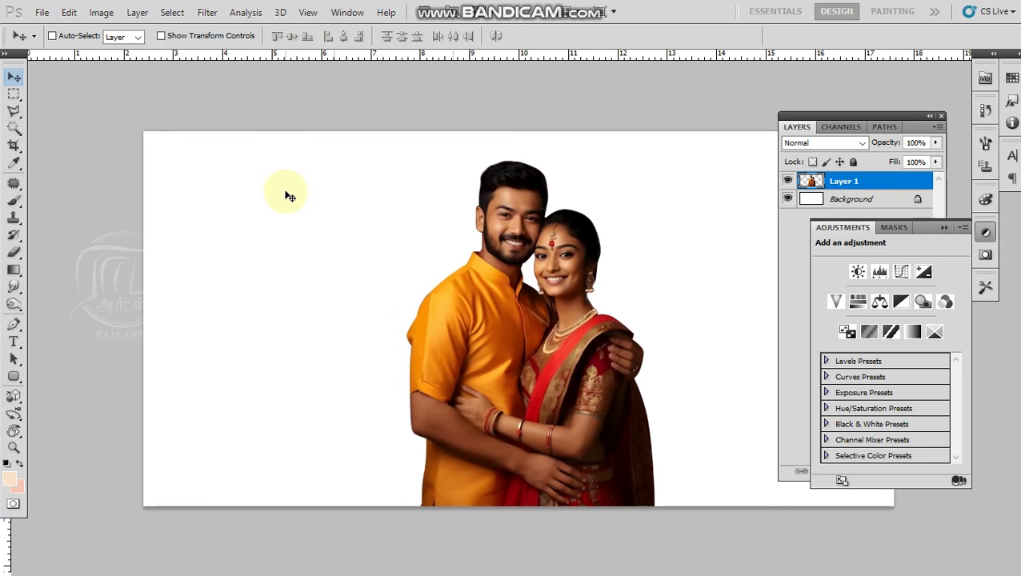
Add an empty Layer 2 above the couple and take up the Brush tool
{"action": "key", "text": "ctrl+shift+n"}
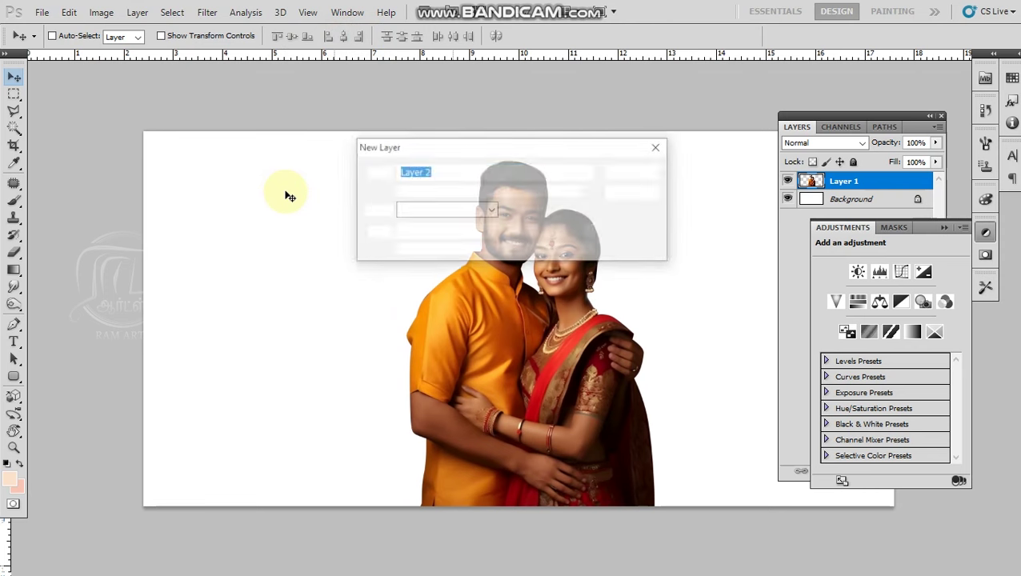
{"action": "key", "text": "Return"}
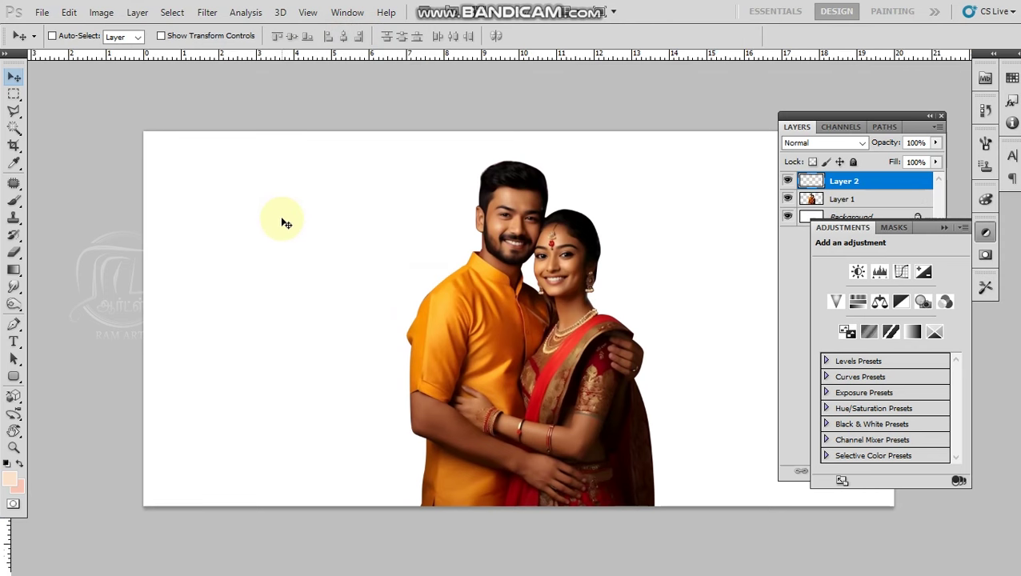
{"action": "key", "text": "b"}
{"action": "right_click", "coordinate": [280, 217]}
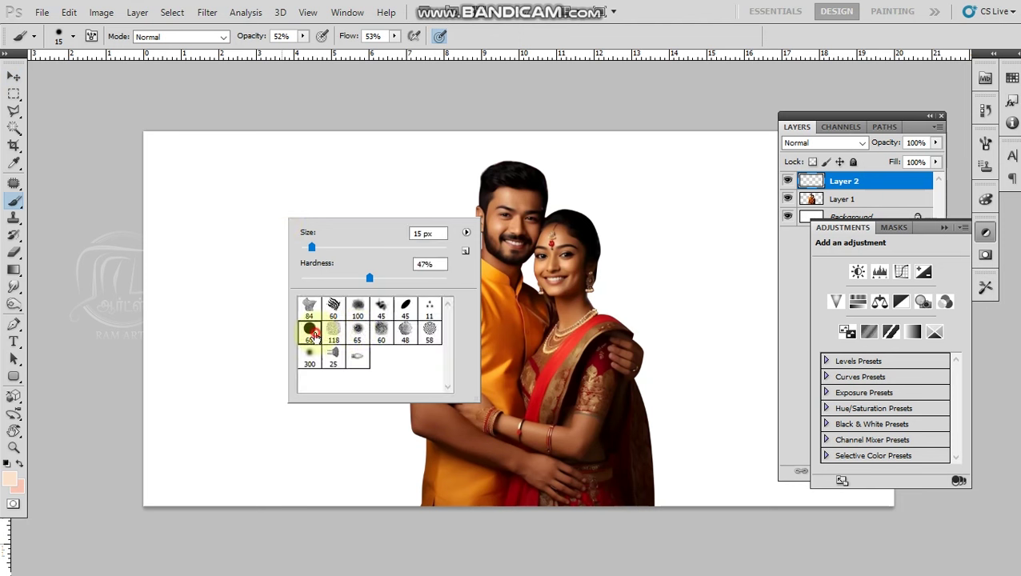
Choose a large soft round brush with an orange painting colour
{"action": "double_click", "coordinate": [312, 333]}
{"action": "key", "text": "bracketright"}
{"action": "key", "text": "bracketright"}
{"action": "key", "text": "bracketright"}
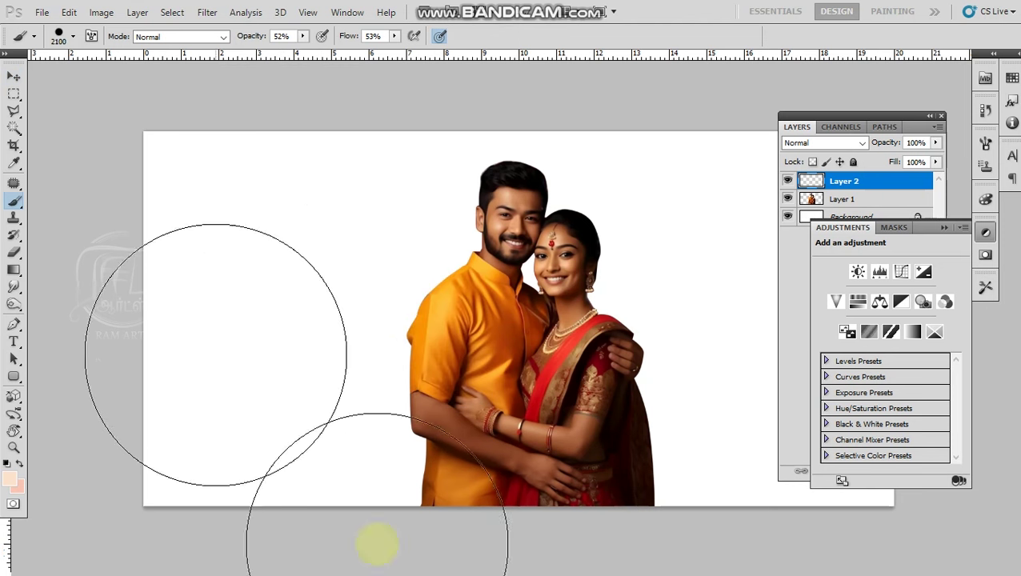
{"action": "left_click", "coordinate": [13, 482]}
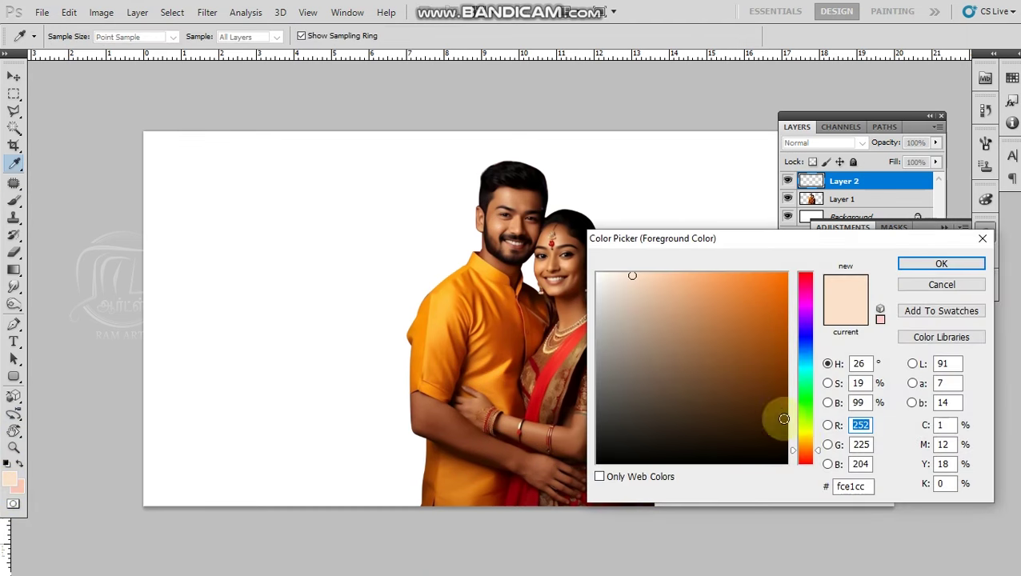
{"action": "left_click", "coordinate": [780, 277]}
{"action": "key", "text": "Return"}
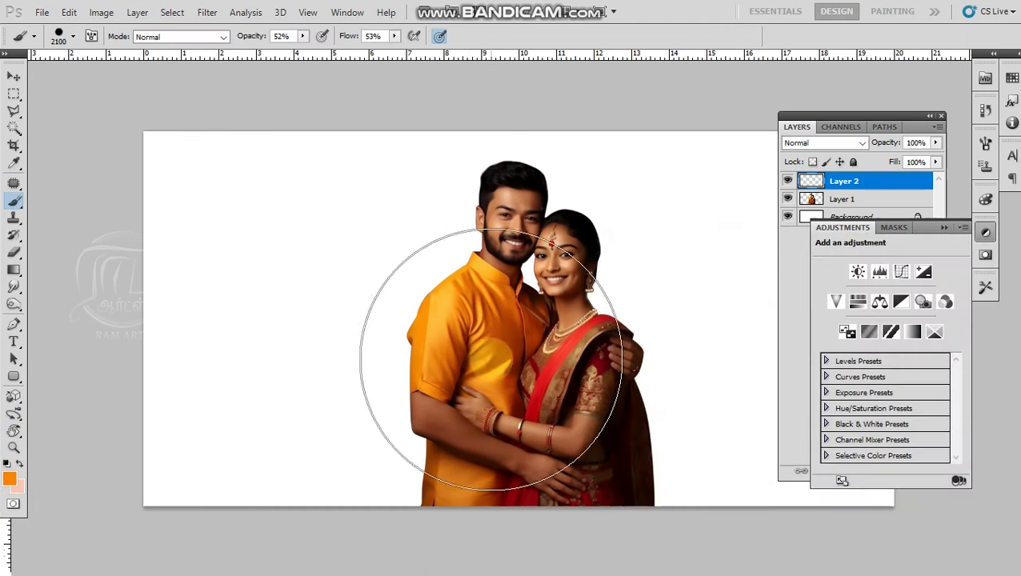
Paint a trial soft peach circle behind the couple, with brush opacity and flow at 100%
{"action": "key", "text": "bracketleft"}
{"action": "key", "text": "bracketleft"}
{"action": "key", "text": "bracketleft"}
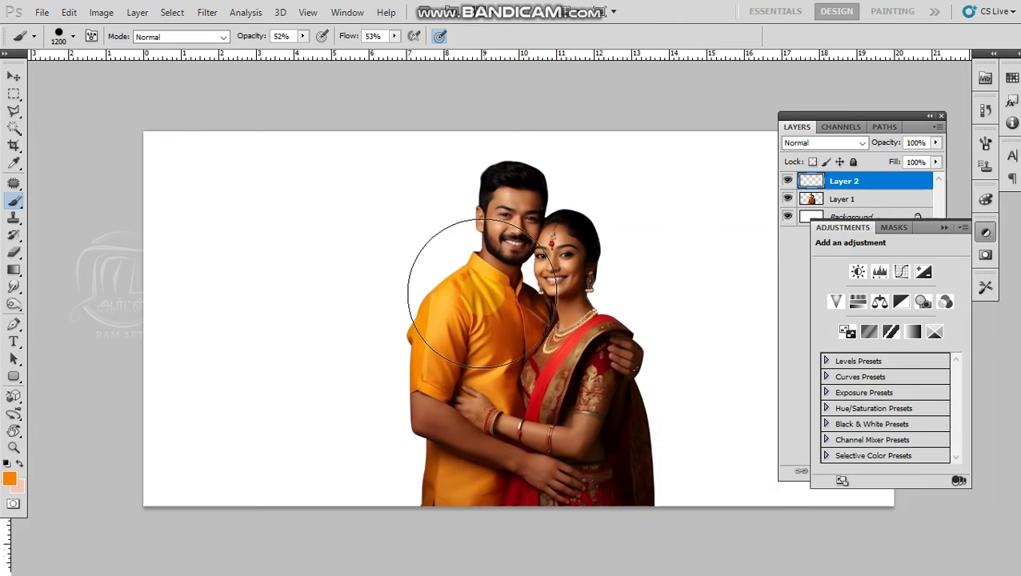
{"action": "left_click_drag", "start_coordinate": [451, 279], "coordinate": [468, 307]}
{"action": "key", "text": "bracketright"}
{"action": "key", "text": "bracketright"}
{"action": "left_click", "coordinate": [432, 300]}
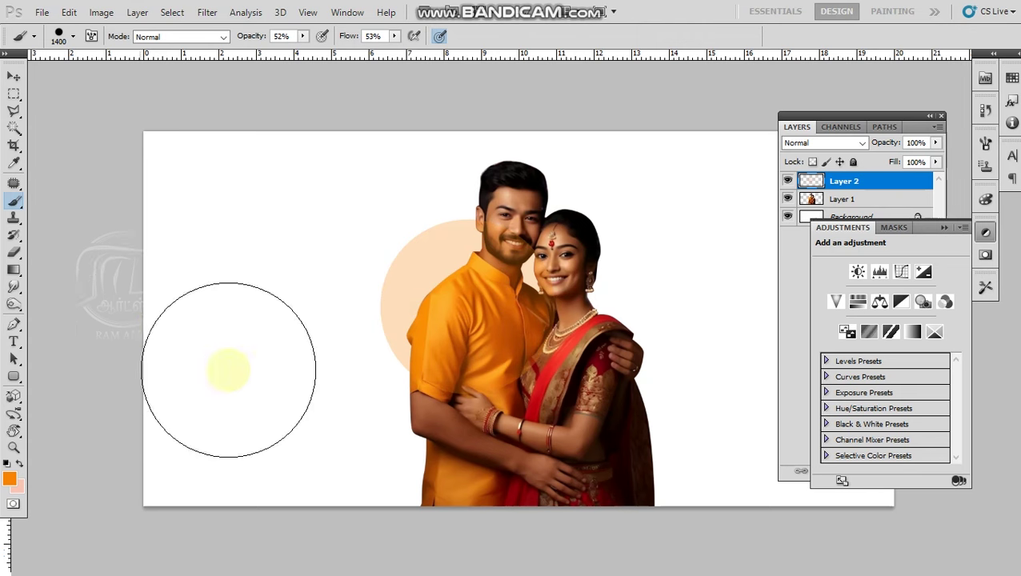
{"action": "left_click_drag", "start_coordinate": [399, 269], "coordinate": [422, 302]}
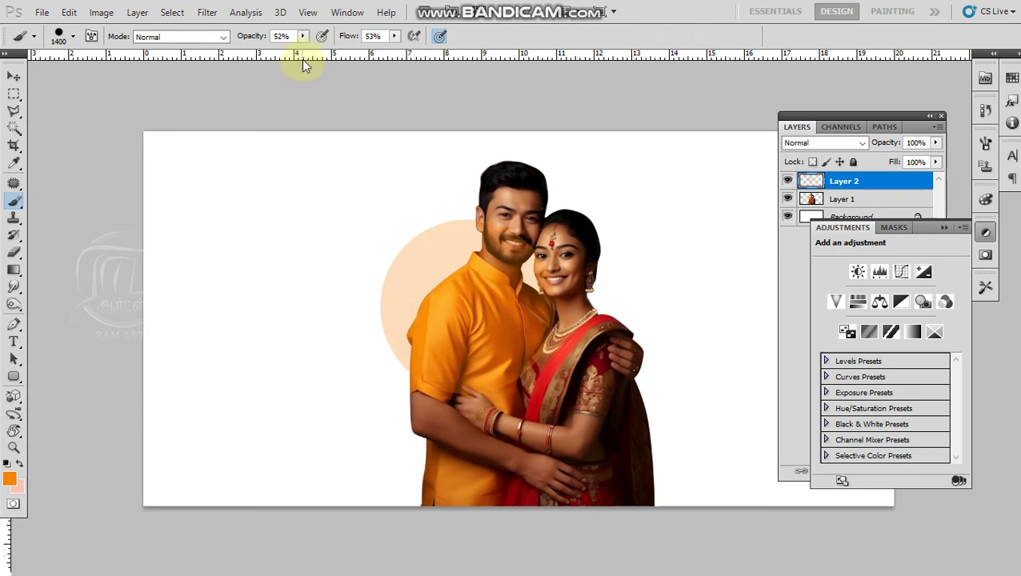
{"action": "left_click", "coordinate": [302, 36]}
{"action": "left_click_drag", "start_coordinate": [306, 53], "coordinate": [432, 51]}
{"action": "left_click", "coordinate": [393, 36]}
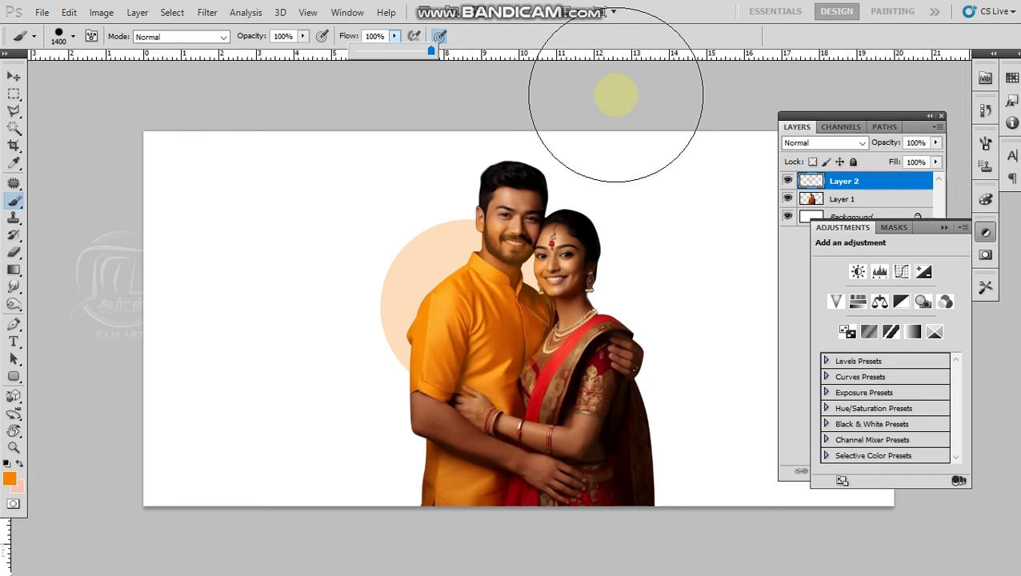
Move the Layer 2 peach circle to the left, then delete the layer
{"action": "key", "text": "v"}
{"action": "right_click", "coordinate": [473, 280]}
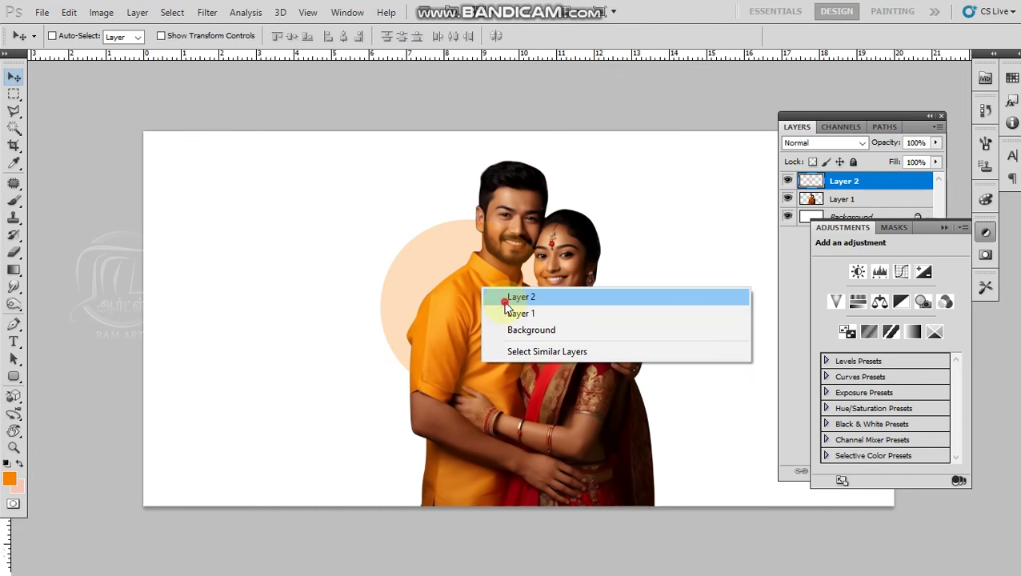
{"action": "left_click", "coordinate": [505, 298]}
{"action": "left_click_drag", "start_coordinate": [499, 332], "coordinate": [332, 286]}
{"action": "key", "text": "Delete"}
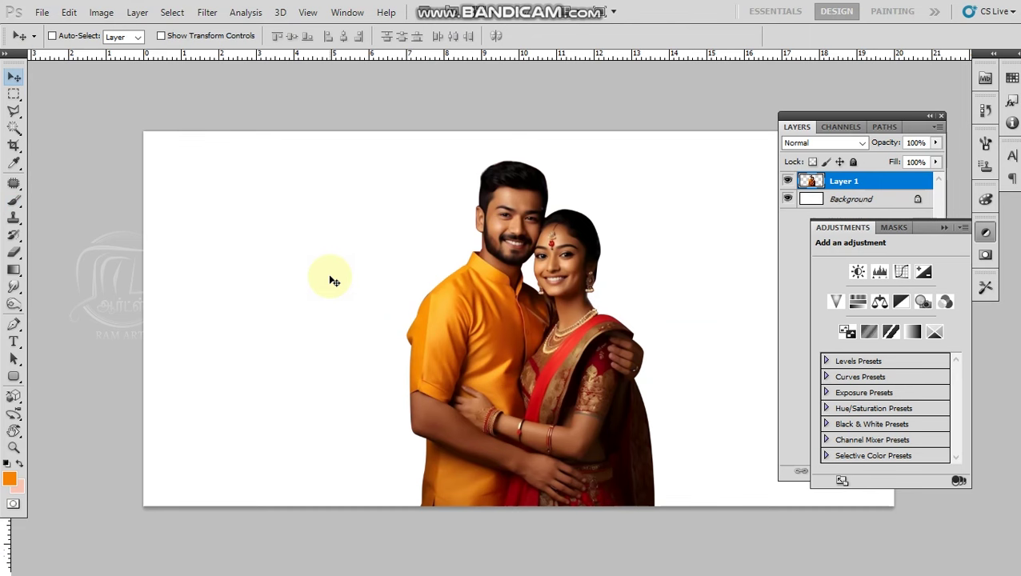
Stamp a large solid orange circle on a new Layer 2
{"action": "key", "text": "ctrl+shift+n"}
{"action": "key", "text": "Return"}
{"action": "key", "text": "b"}
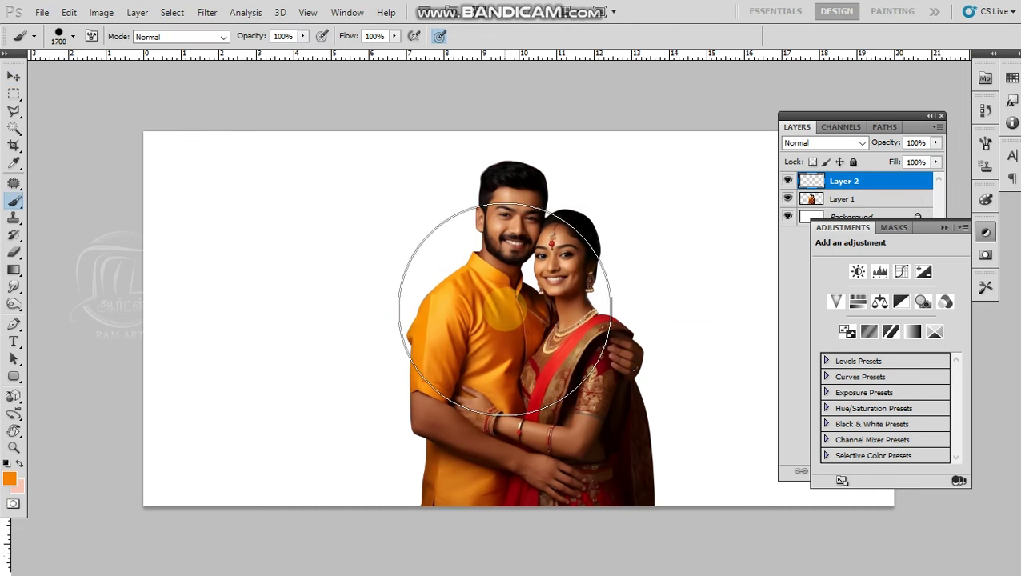
{"action": "key", "text": "bracketright"}
{"action": "key", "text": "bracketright"}
{"action": "key", "text": "bracketright"}
{"action": "key", "text": "bracketleft"}
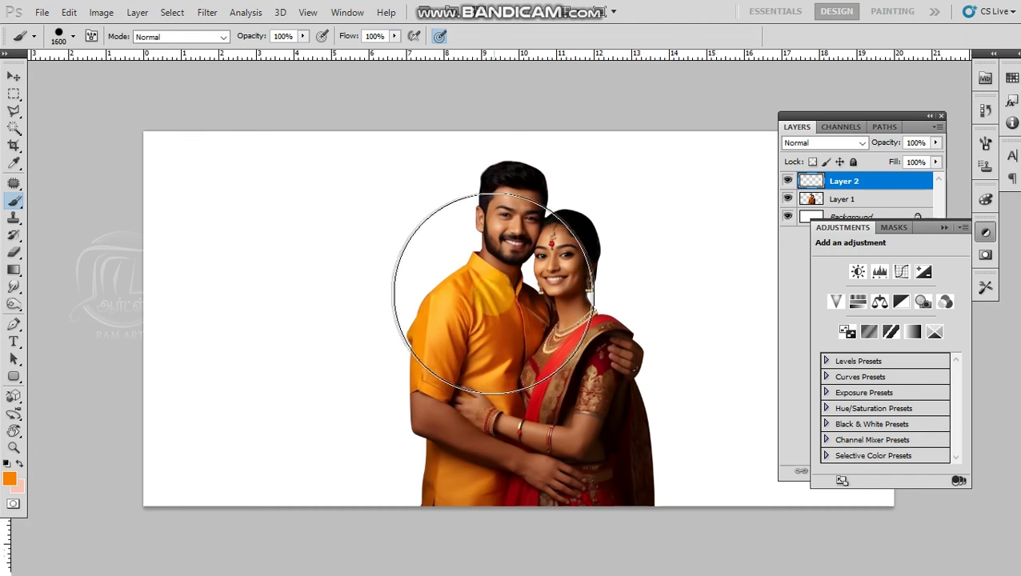
{"action": "left_click", "coordinate": [490, 293]}
Send the orange circle behind the couple and move it right, behind the woman
{"action": "key", "text": "v"}
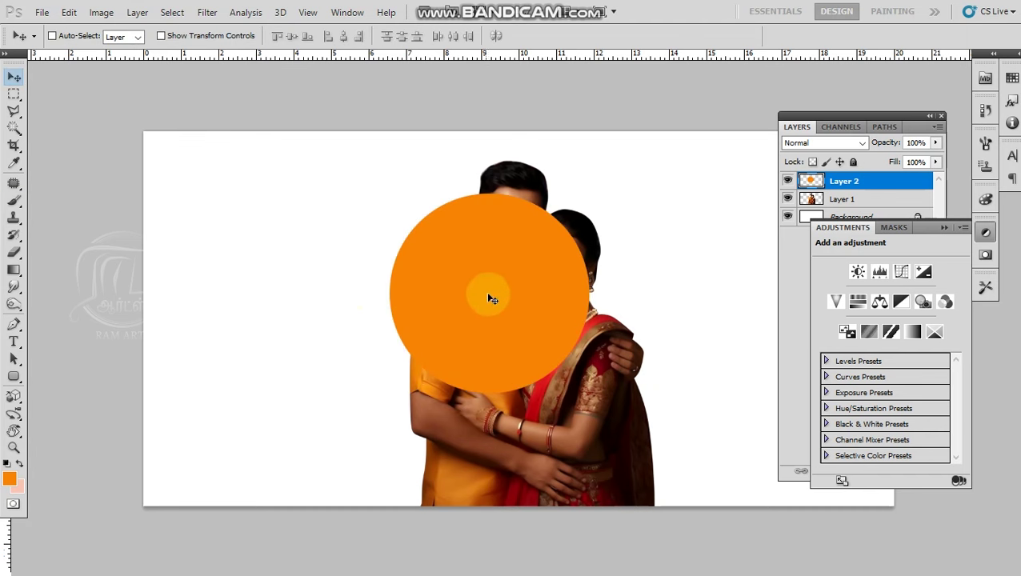
{"action": "left_click_drag", "start_coordinate": [492, 299], "coordinate": [433, 283]}
{"action": "key", "text": "ctrl+z"}
{"action": "key", "text": "ctrl+bracketleft"}
{"action": "left_click_drag", "start_coordinate": [412, 267], "coordinate": [331, 278]}
{"action": "key", "text": "ctrl+z"}
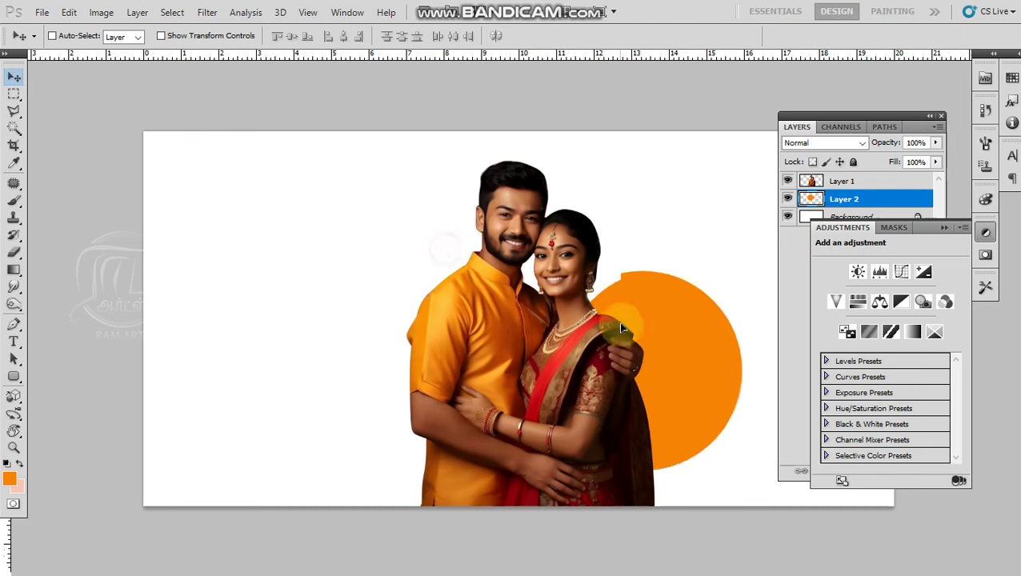
{"action": "left_click_drag", "start_coordinate": [450, 255], "coordinate": [625, 316]}
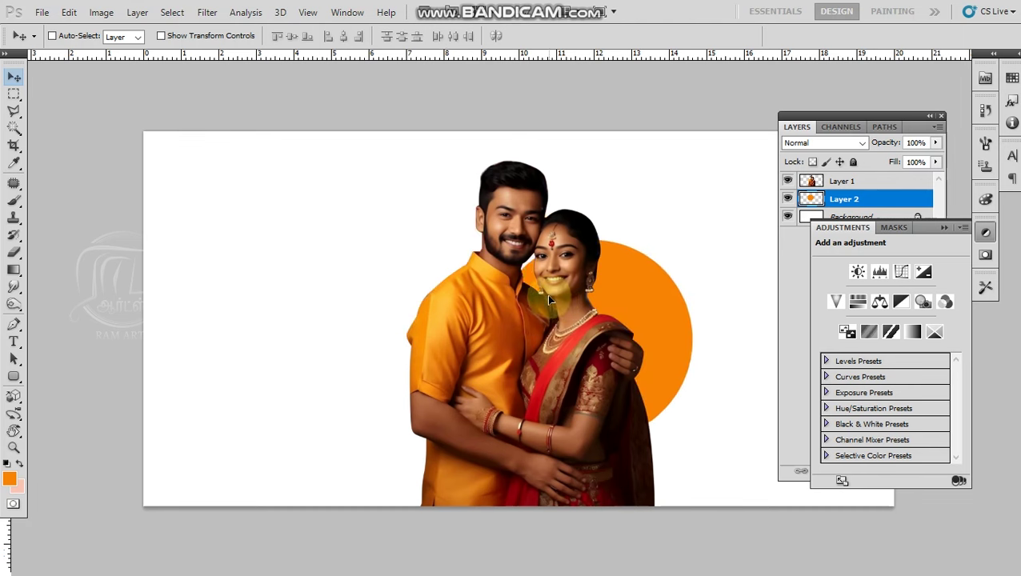
{"action": "key", "text": "b"}
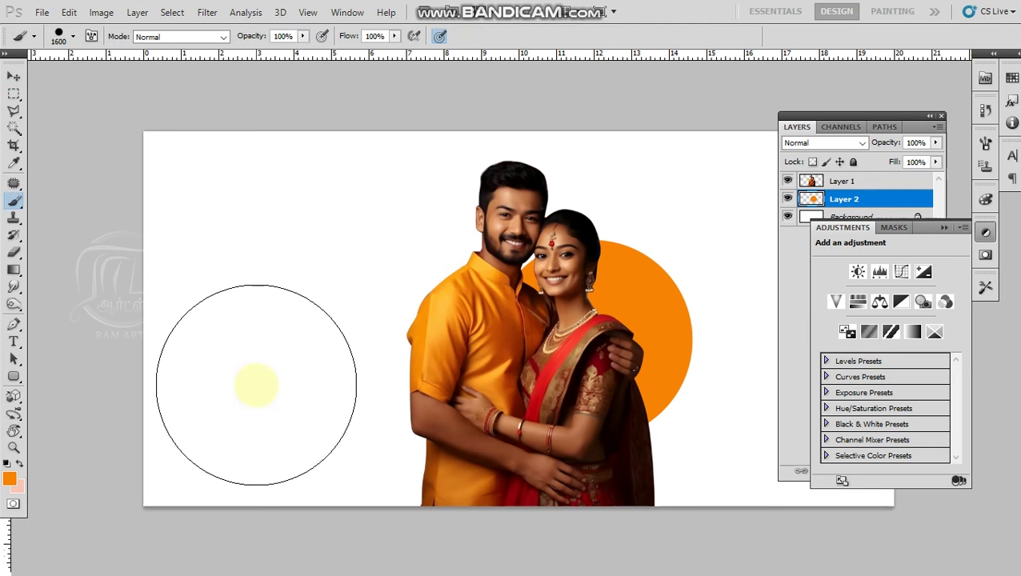
Paint a blue 1300 px circle behind the man's shoulder
{"action": "left_click", "coordinate": [10, 478]}
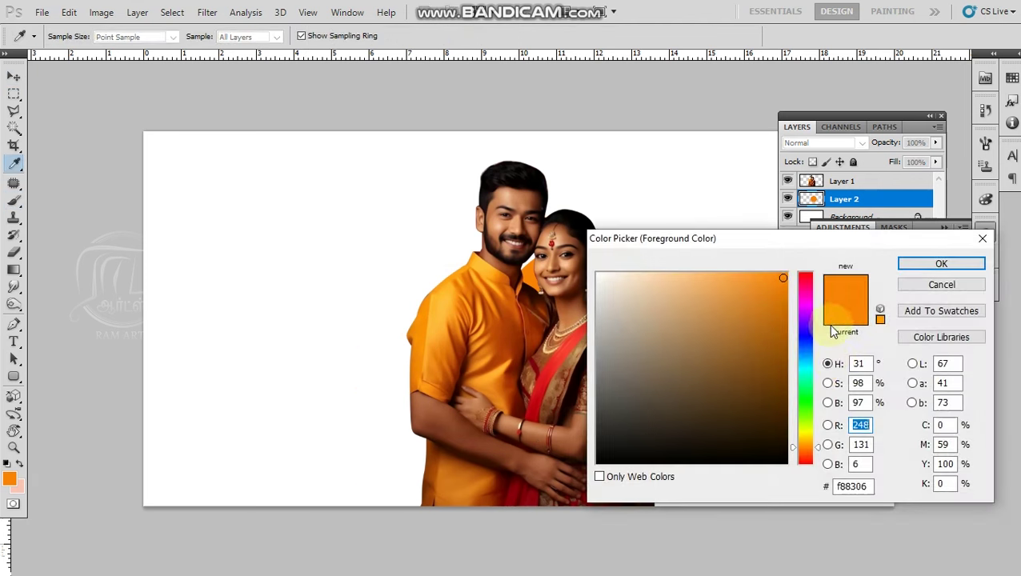
{"action": "left_click_drag", "start_coordinate": [809, 357], "coordinate": [809, 358]}
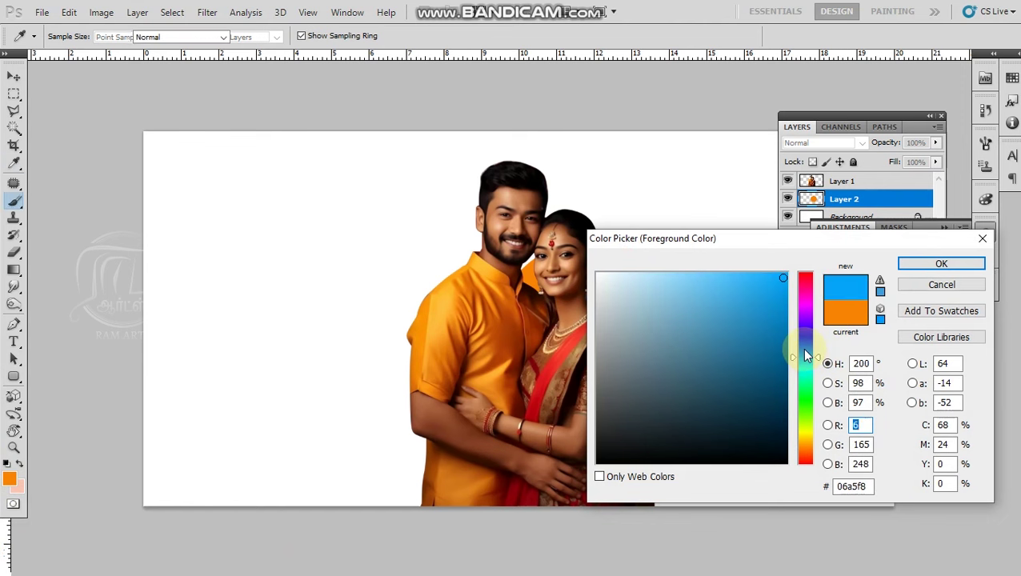
{"action": "key", "text": "Return"}
{"action": "key", "text": "bracketleft"}
{"action": "key", "text": "bracketleft"}
{"action": "key", "text": "bracketleft"}
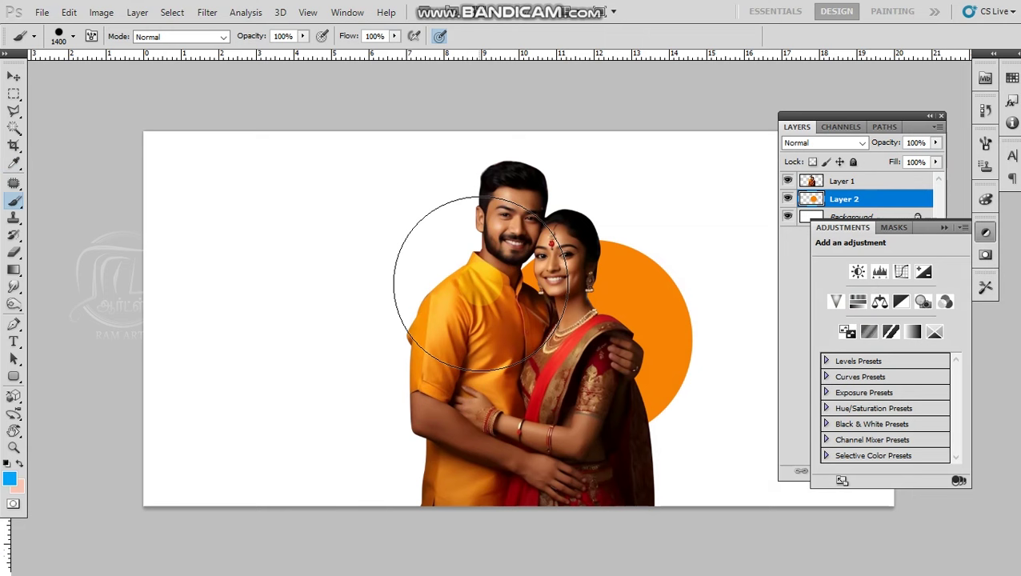
{"action": "left_click", "coordinate": [470, 290]}
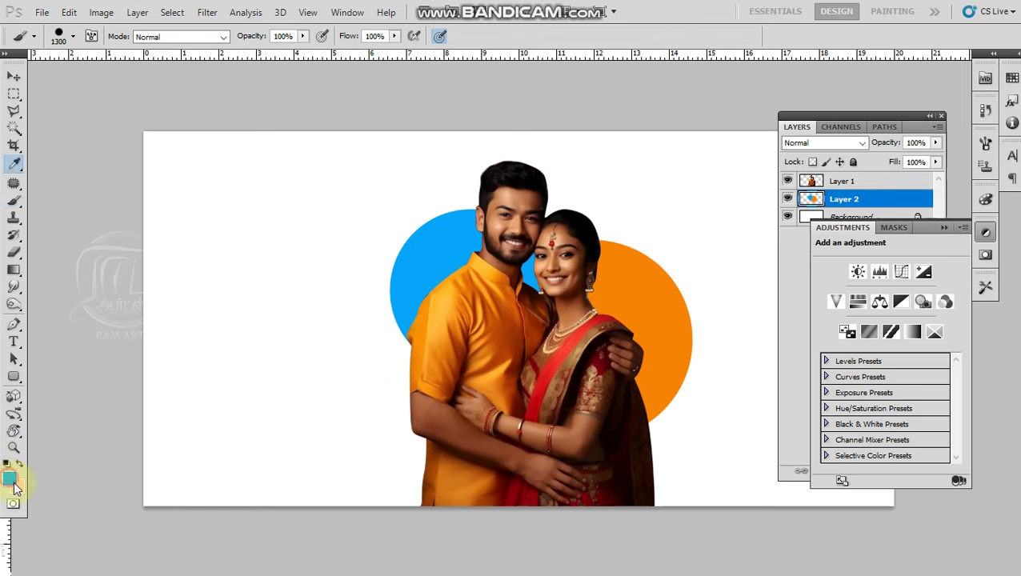
Paint a pink 600 px circle to the man's lower left
{"action": "left_click", "coordinate": [9, 477]}
{"action": "left_click", "coordinate": [803, 289]}
{"action": "key", "text": "Return"}
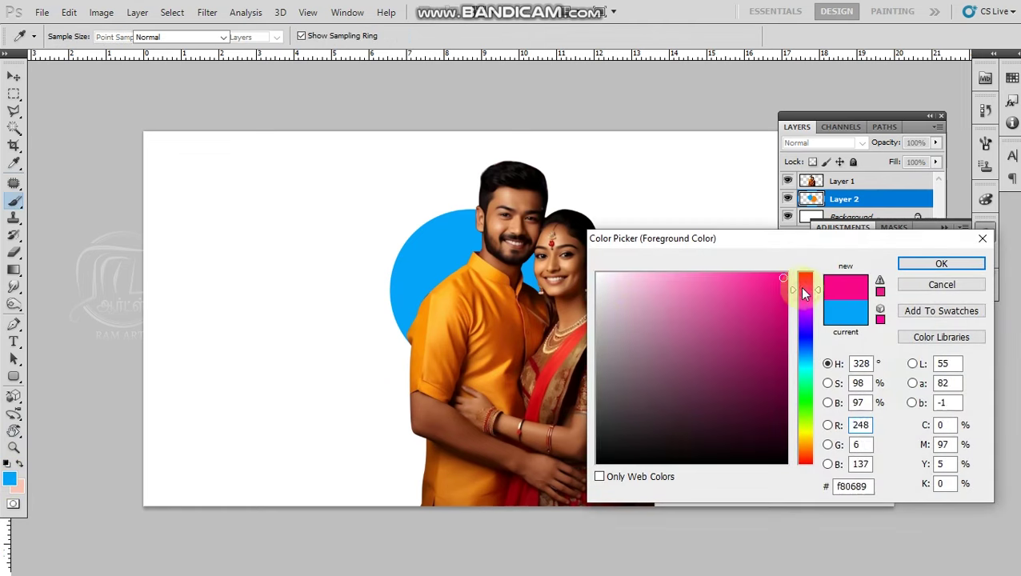
{"action": "key", "text": "bracketleft"}
{"action": "key", "text": "bracketleft"}
{"action": "key", "text": "bracketleft"}
{"action": "key", "text": "bracketleft"}
{"action": "key", "text": "bracketleft"}
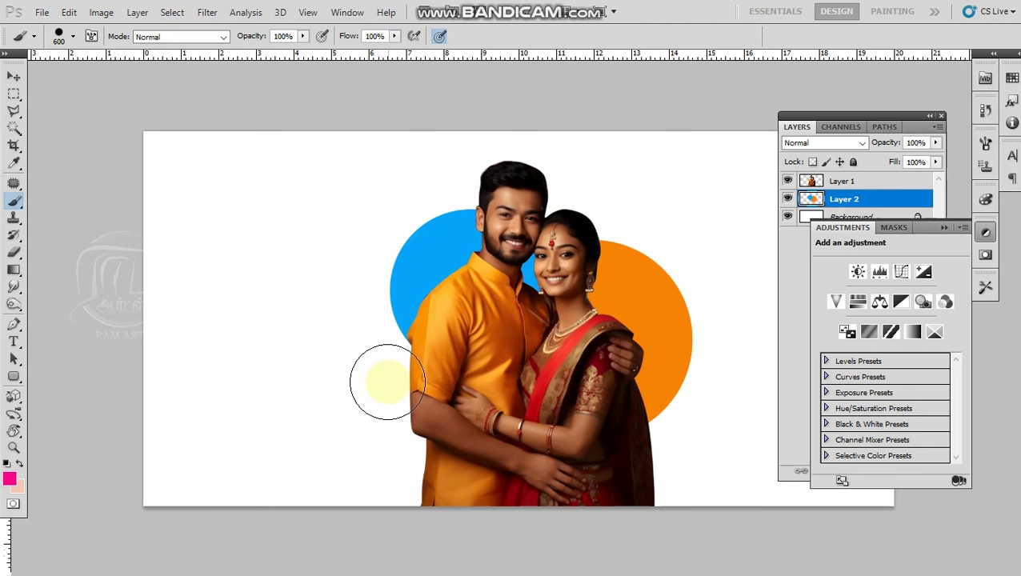
{"action": "left_click", "coordinate": [388, 382]}
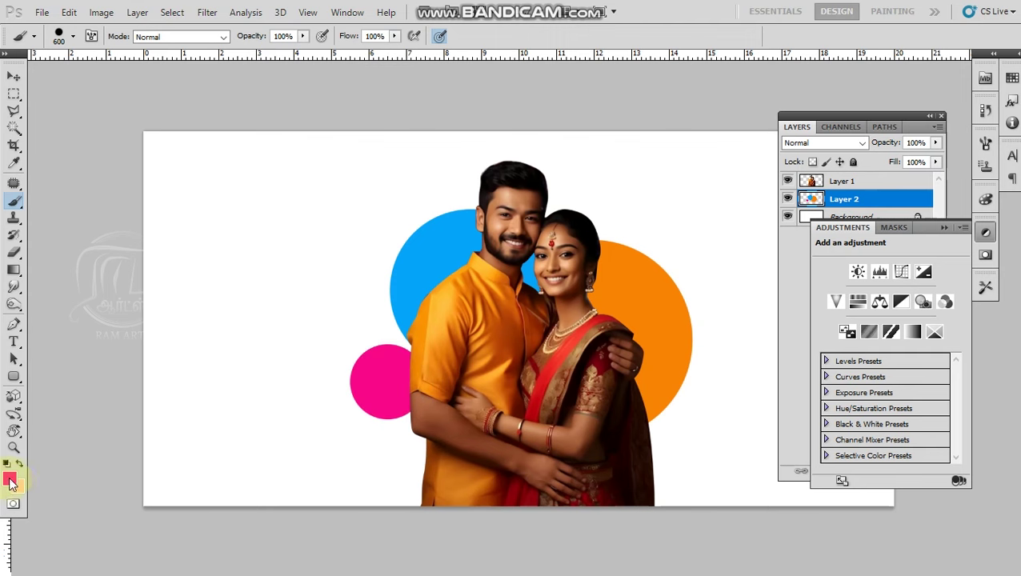
Paint a green circle above the orange circle
{"action": "left_click", "coordinate": [9, 480]}
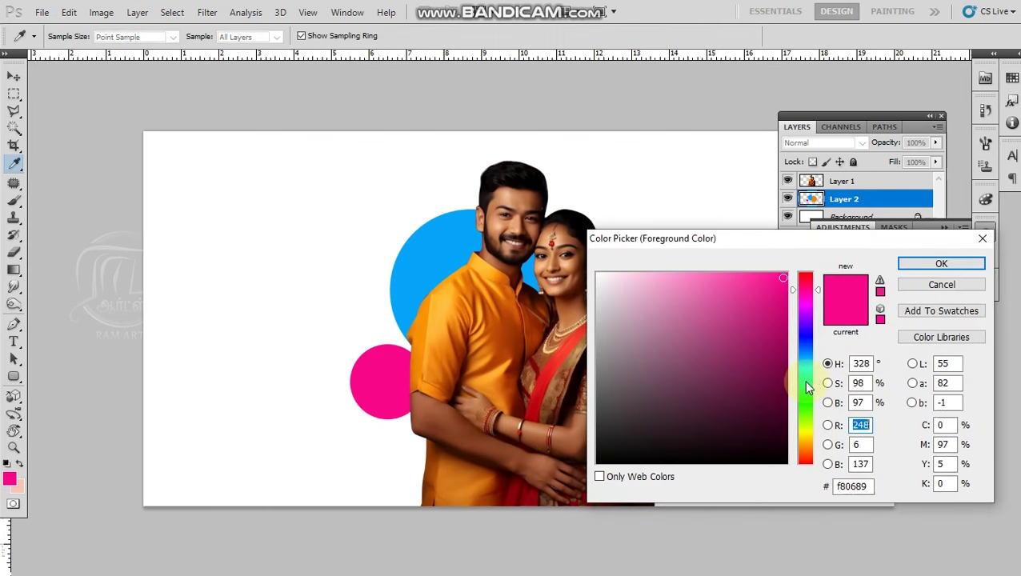
{"action": "left_click_drag", "start_coordinate": [807, 388], "coordinate": [806, 408]}
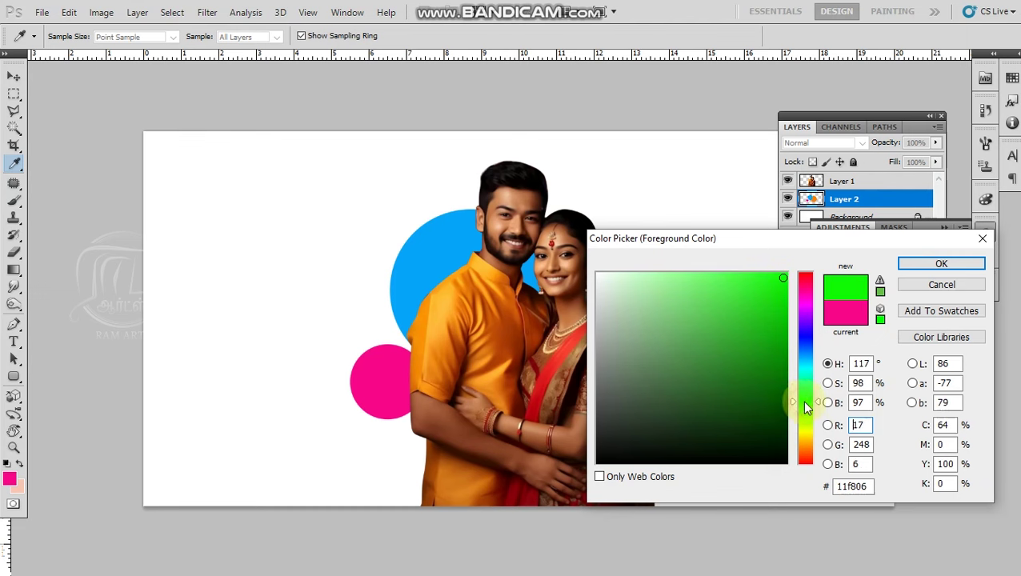
{"action": "key", "text": "Return"}
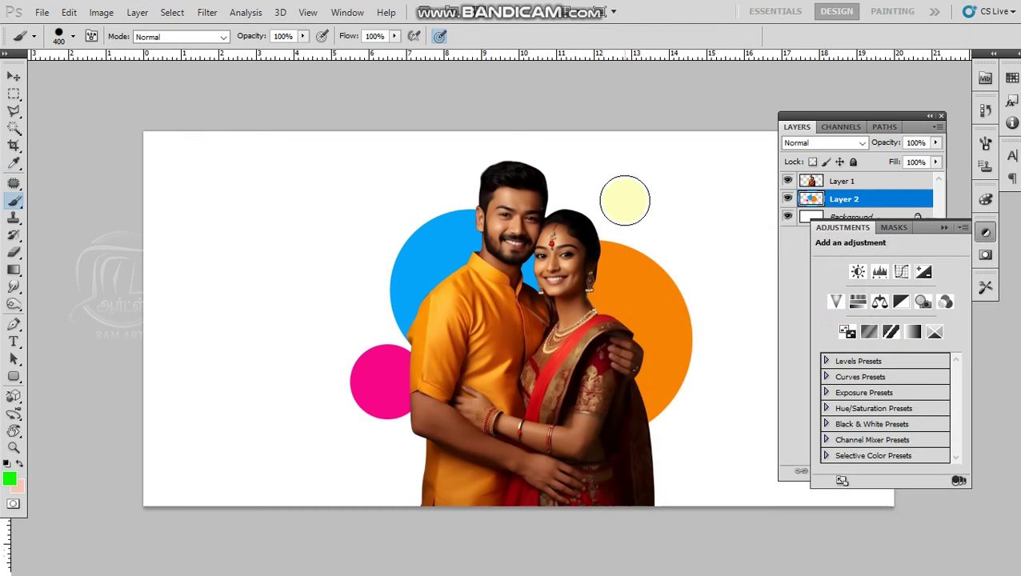
{"action": "left_click", "coordinate": [623, 202]}
Sample orange from the big circle and paint a small orange dot left of the blue one
{"action": "key", "text": "ctrl+minus"}
{"action": "key", "text": "v"}
{"action": "key", "text": "z"}
{"action": "left_click", "coordinate": [558, 364]}
{"action": "key", "text": "v"}
{"action": "key", "text": "ctrl+plus"}
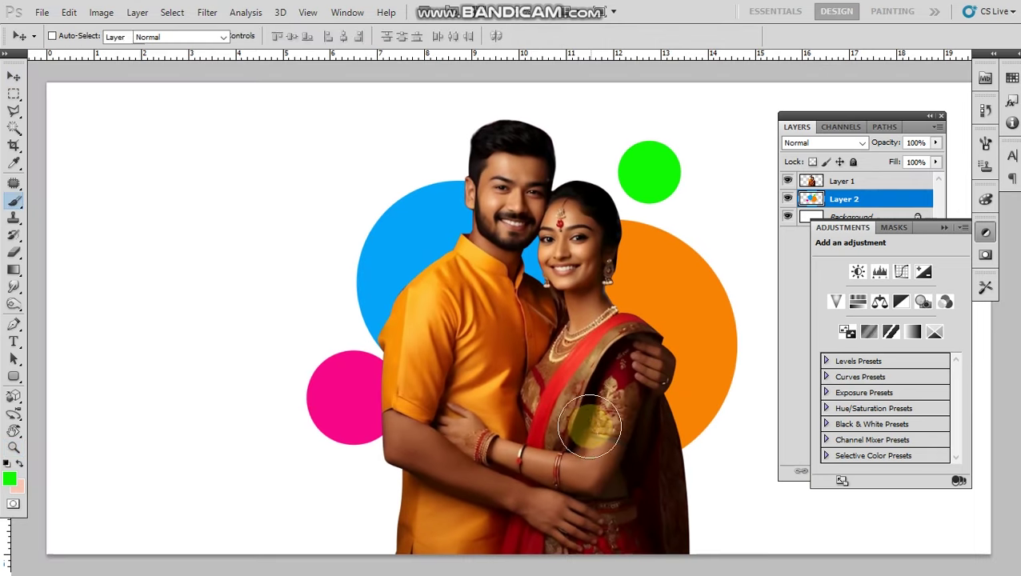
{"action": "key", "text": "b"}
{"action": "left_click", "coordinate": [11, 478]}
{"action": "left_click_drag", "start_coordinate": [740, 237], "coordinate": [867, 333]}
{"action": "left_click", "coordinate": [642, 277]}
{"action": "key", "text": "Return"}
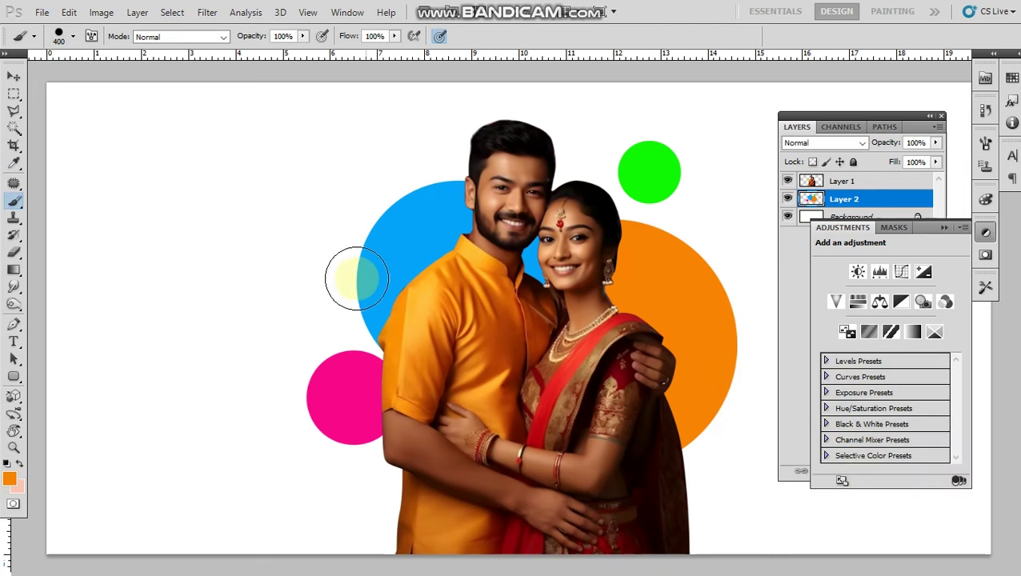
{"action": "left_click", "coordinate": [316, 304]}
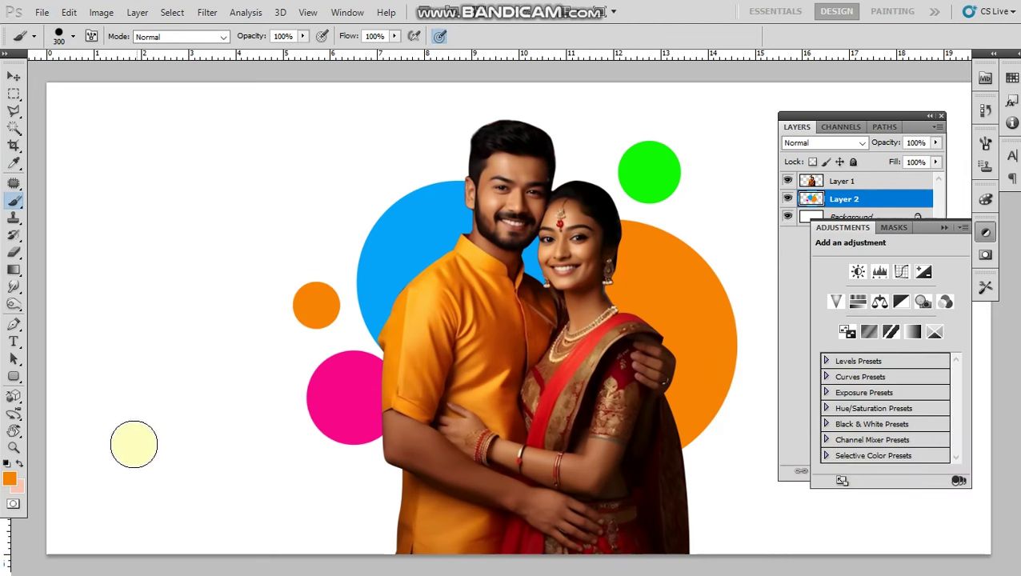
Sample blue and paint a 250 px blue dot below the orange circle
{"action": "left_click", "coordinate": [10, 478]}
{"action": "left_click", "coordinate": [420, 240]}
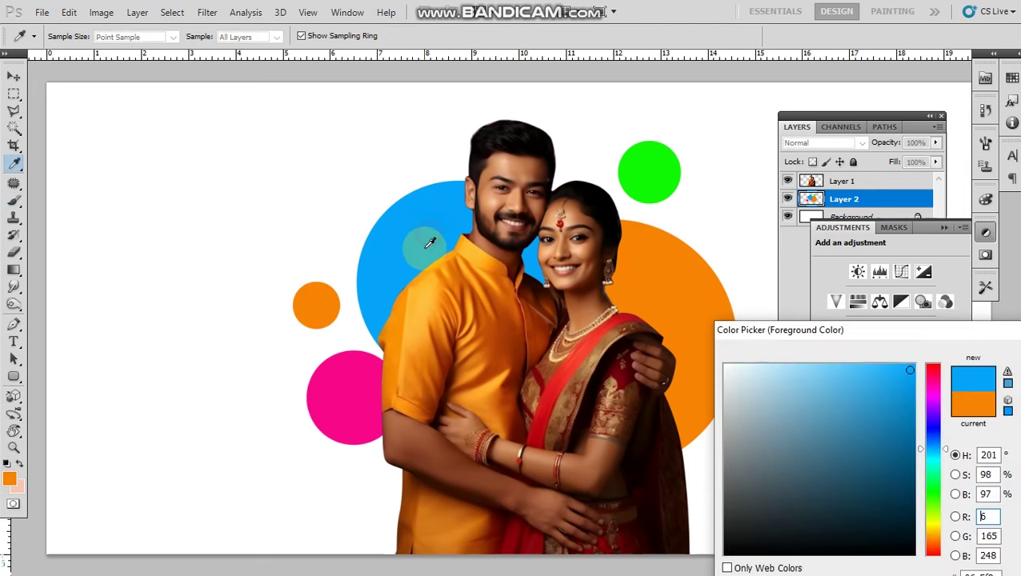
{"action": "key", "text": "Return"}
{"action": "key", "text": "bracketleft"}
{"action": "left_click", "coordinate": [707, 469]}
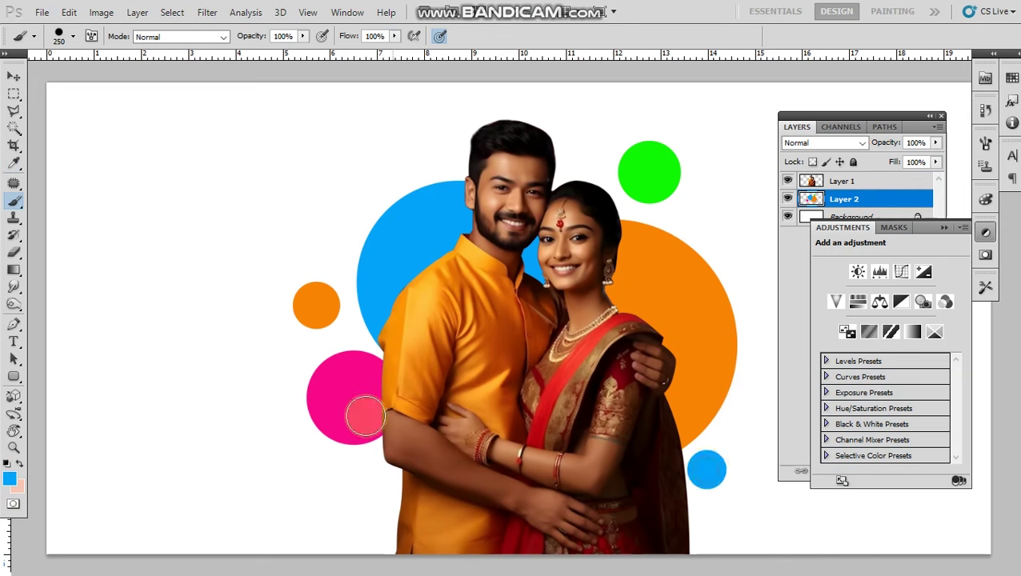
Paint a small red dot beside the green one and enlarge the brush to 300
{"action": "left_click", "coordinate": [8, 479]}
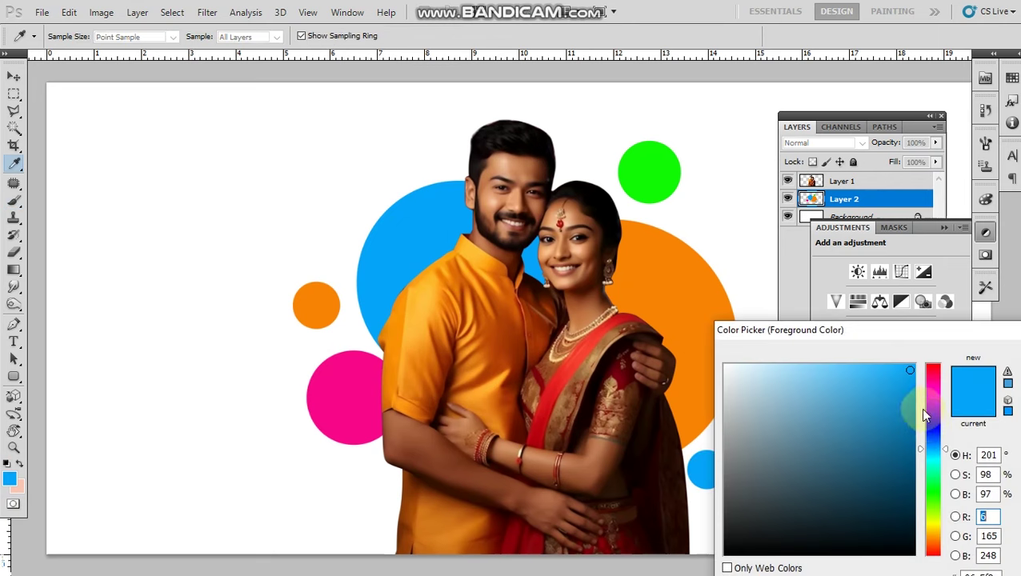
{"action": "left_click_drag", "start_coordinate": [929, 378], "coordinate": [931, 370]}
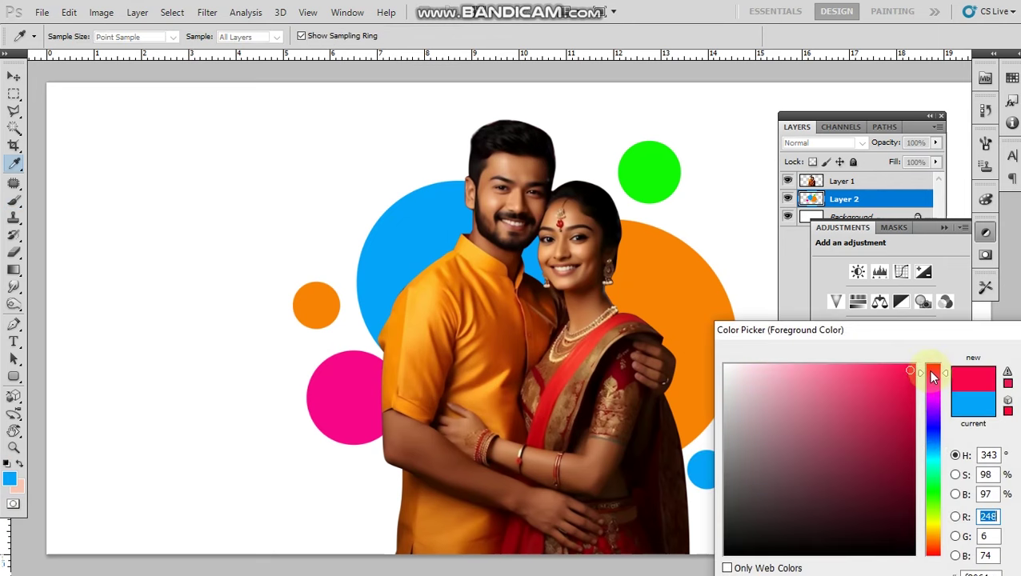
{"action": "key", "text": "Return"}
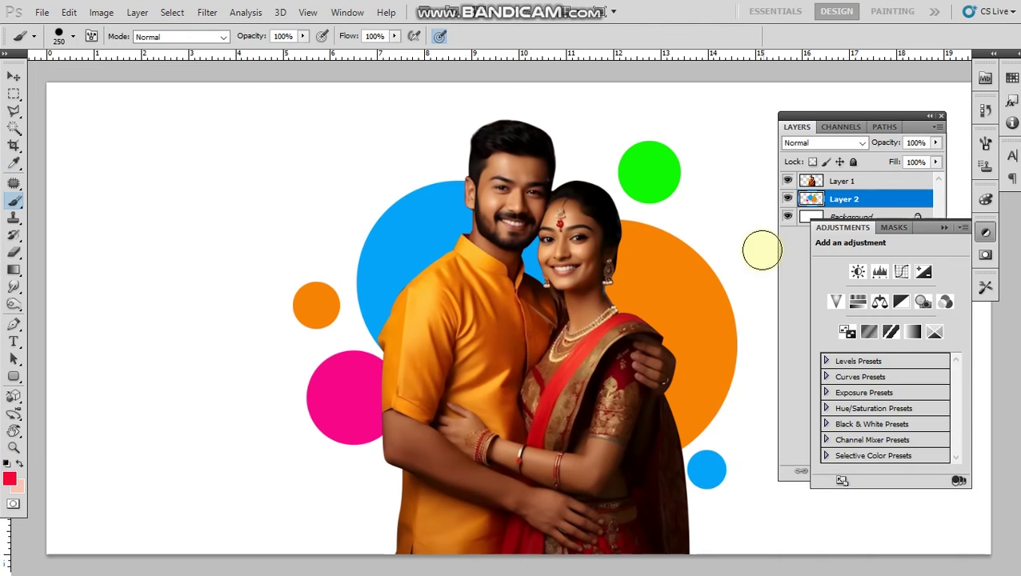
{"action": "left_click", "coordinate": [707, 222]}
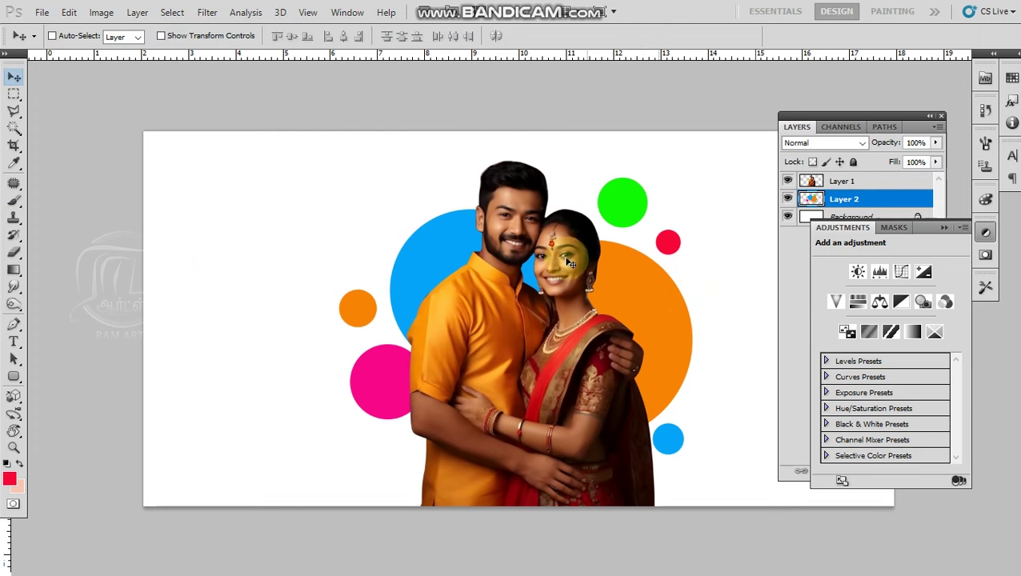
{"action": "key", "text": "Return"}
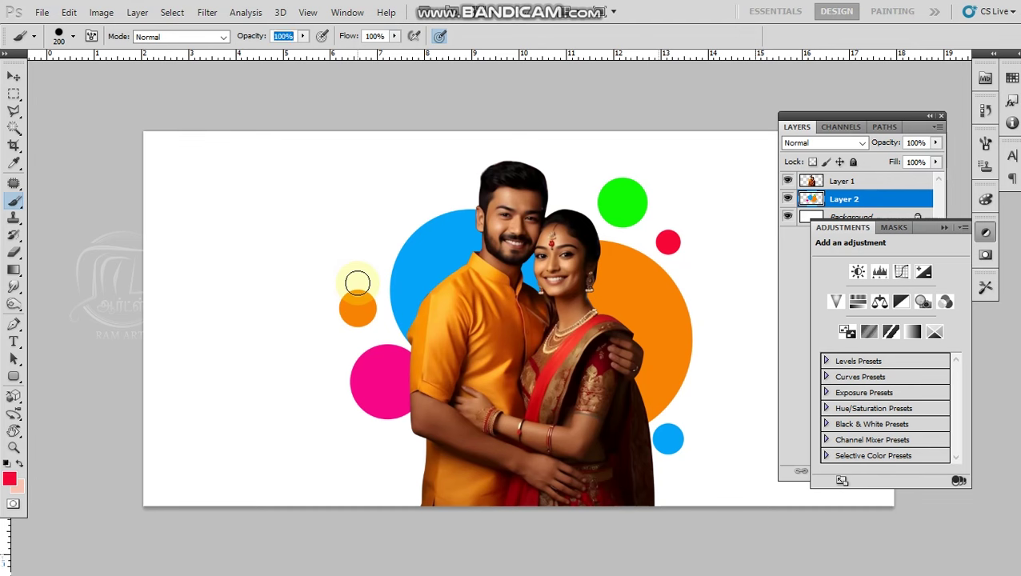
{"action": "key", "text": "bracketright"}
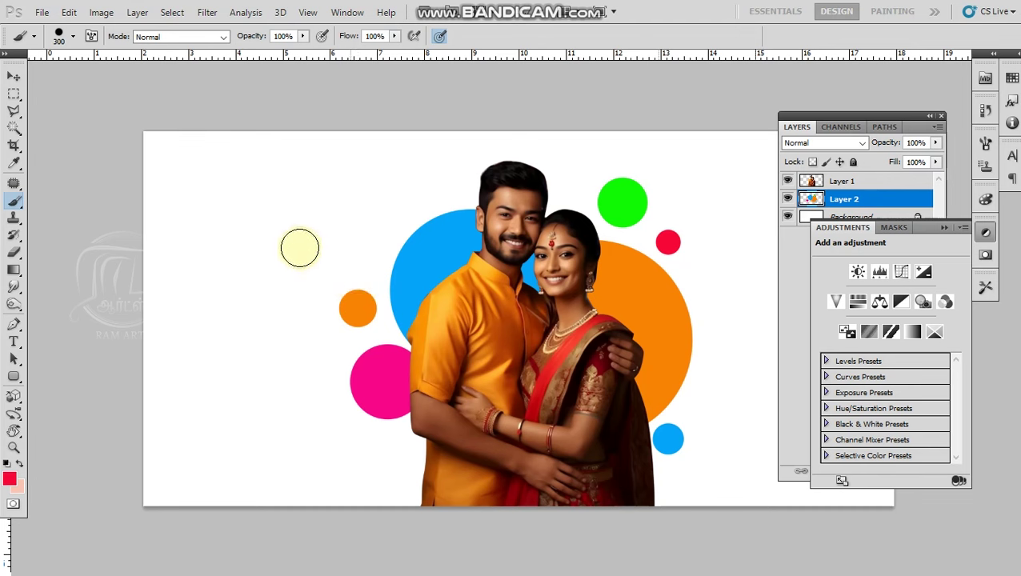
Switch the paint colour to orange and dab another orange dot
{"action": "left_click", "coordinate": [10, 478]}
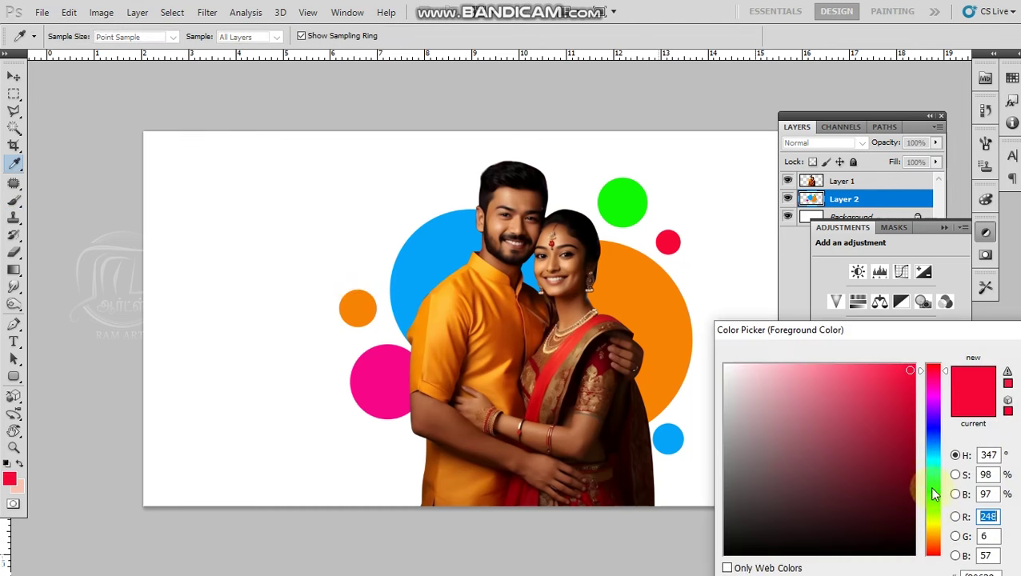
{"action": "left_click_drag", "start_coordinate": [934, 455], "coordinate": [934, 449]}
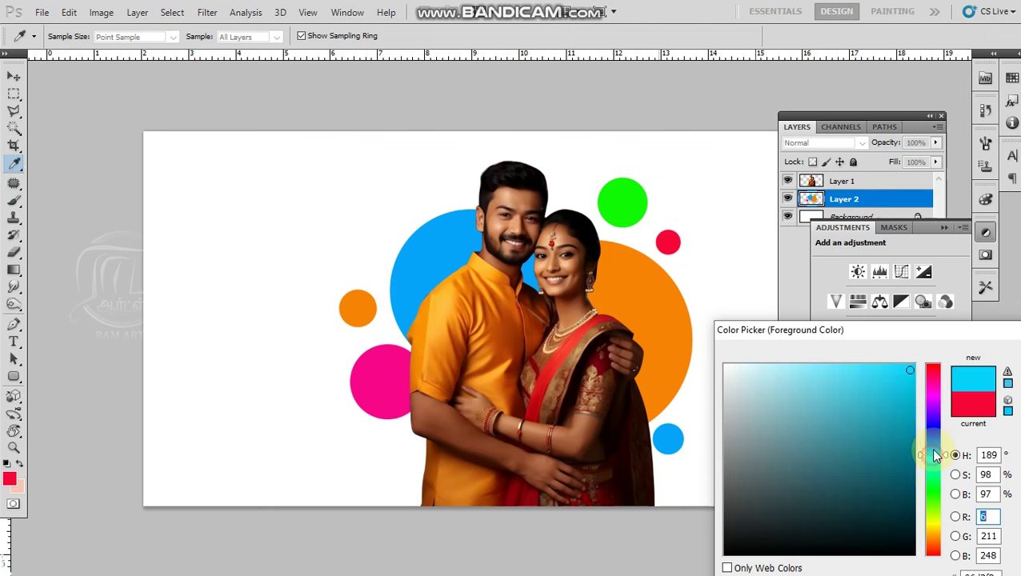
{"action": "left_click", "coordinate": [938, 541]}
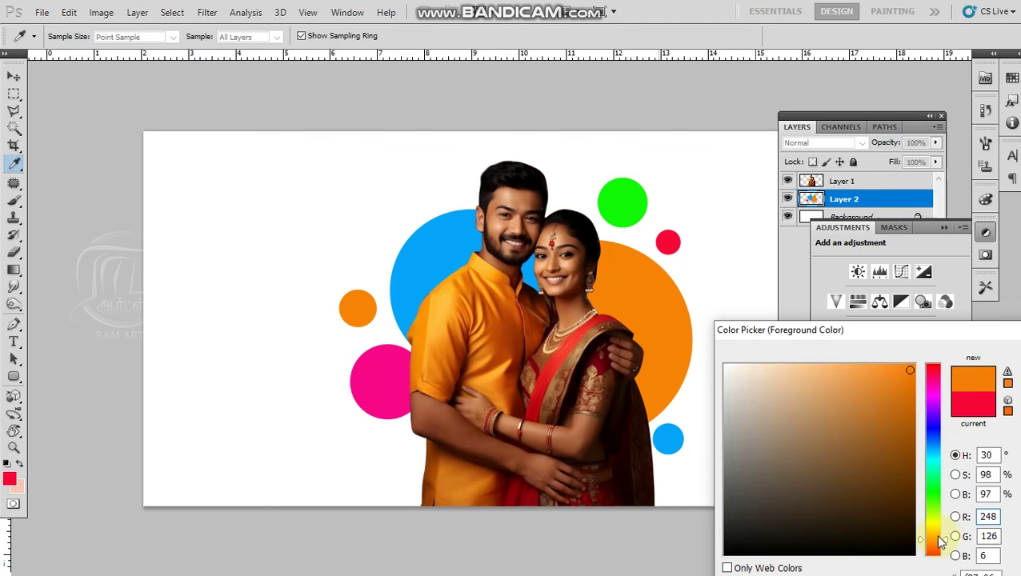
{"action": "key", "text": "Return"}
{"action": "left_click", "coordinate": [461, 185]}
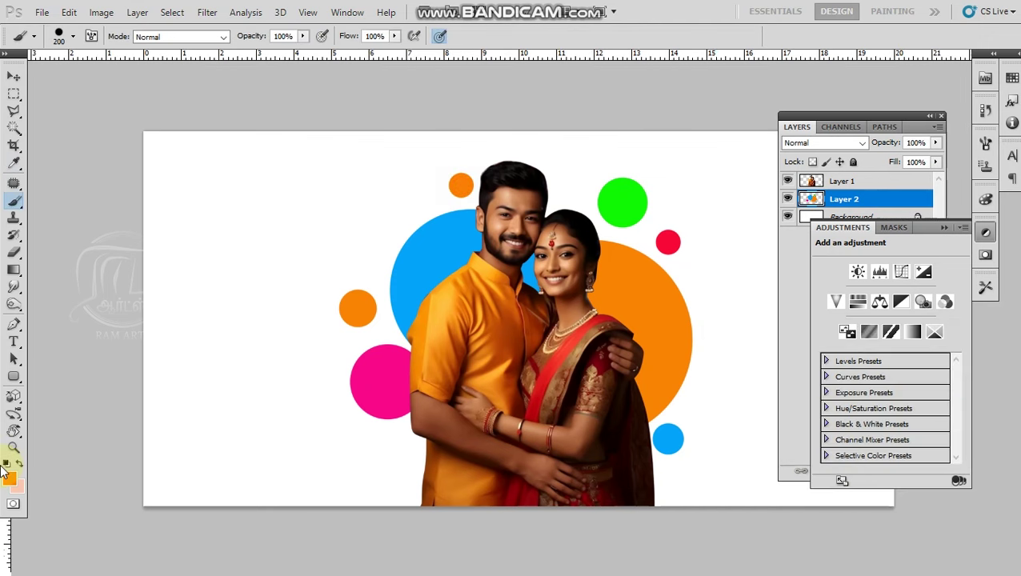
Paint a small magenta dot to the right of the orange circle
{"action": "left_click", "coordinate": [11, 477]}
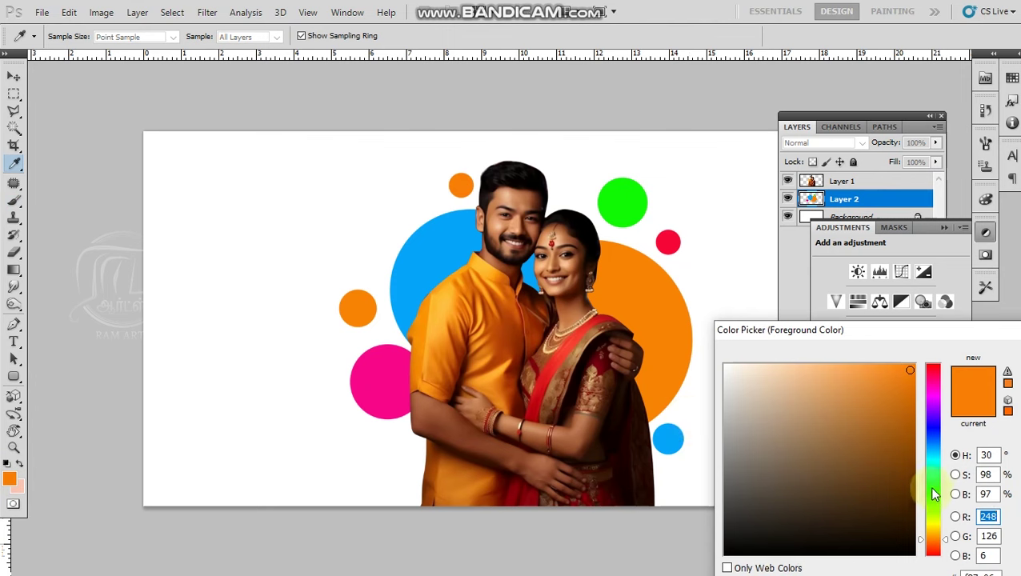
{"action": "left_click", "coordinate": [933, 384]}
{"action": "left_click", "coordinate": [836, 433]}
{"action": "key", "text": "Return"}
{"action": "left_click", "coordinate": [693, 405]}
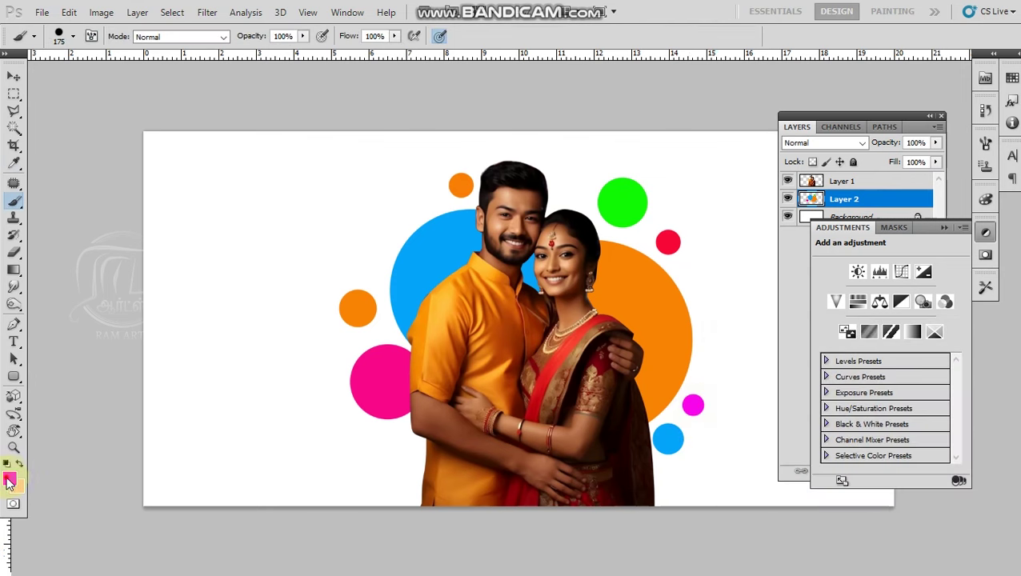
Change the paint colour from magenta to cyan
{"action": "left_click", "coordinate": [8, 480]}
{"action": "left_click_drag", "start_coordinate": [936, 452], "coordinate": [865, 452]}
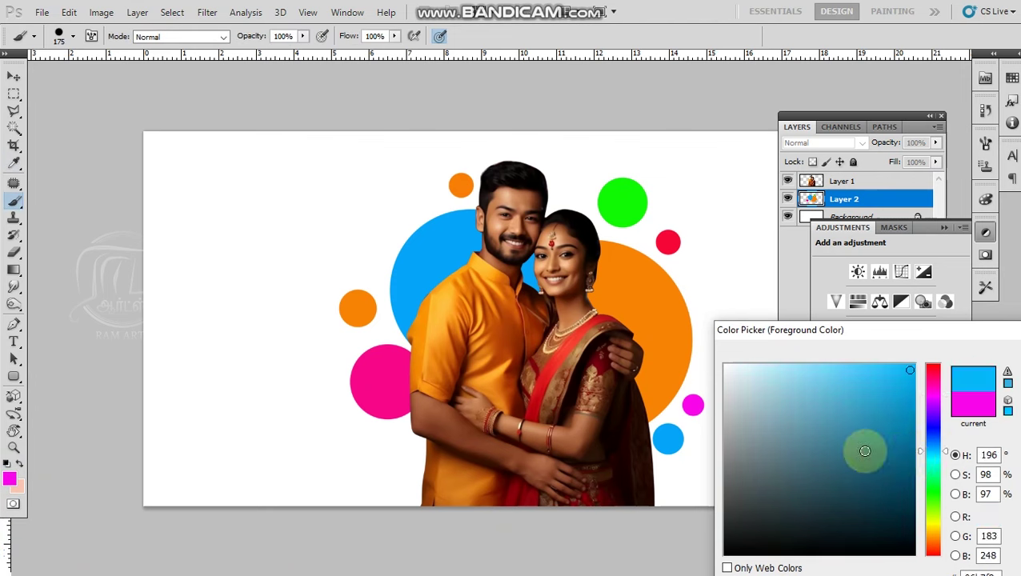
{"action": "key", "text": "Return"}
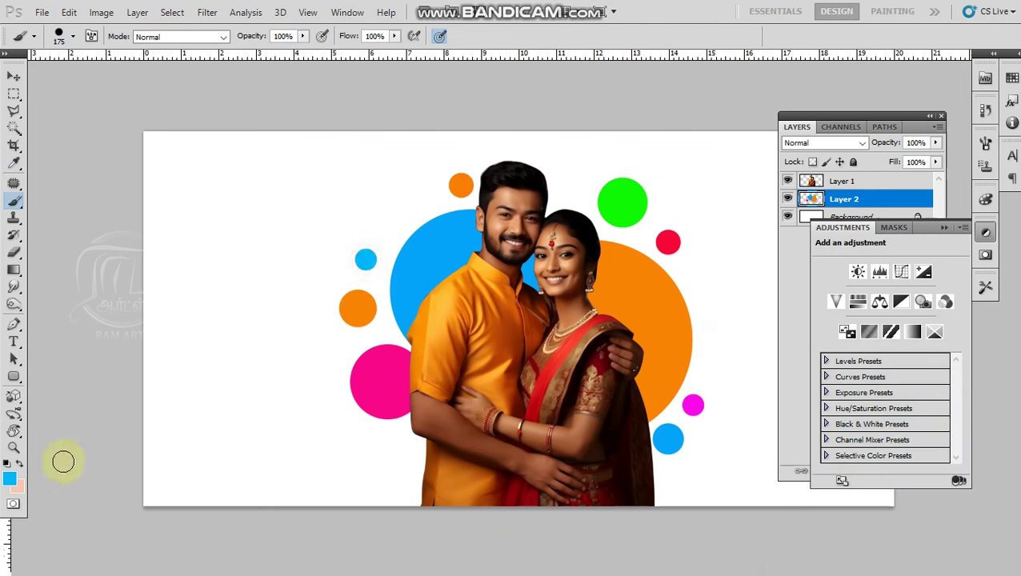
{"action": "left_click", "coordinate": [8, 482]}
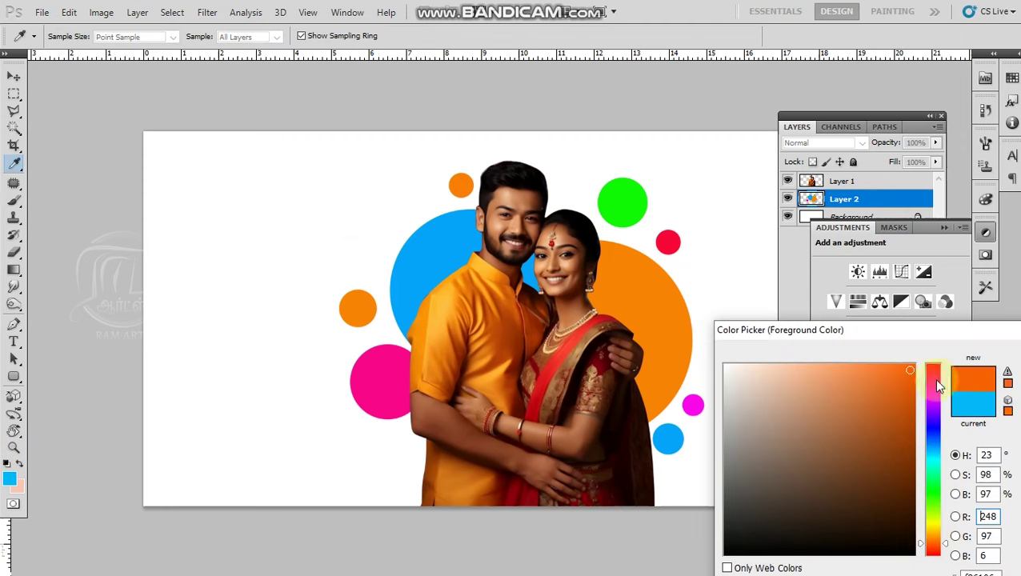
Paint a blue dot left of the large blue circle
{"action": "left_click", "coordinate": [933, 422]}
{"action": "key", "text": "Return"}
{"action": "key", "text": "b"}
{"action": "left_click", "coordinate": [361, 262]}
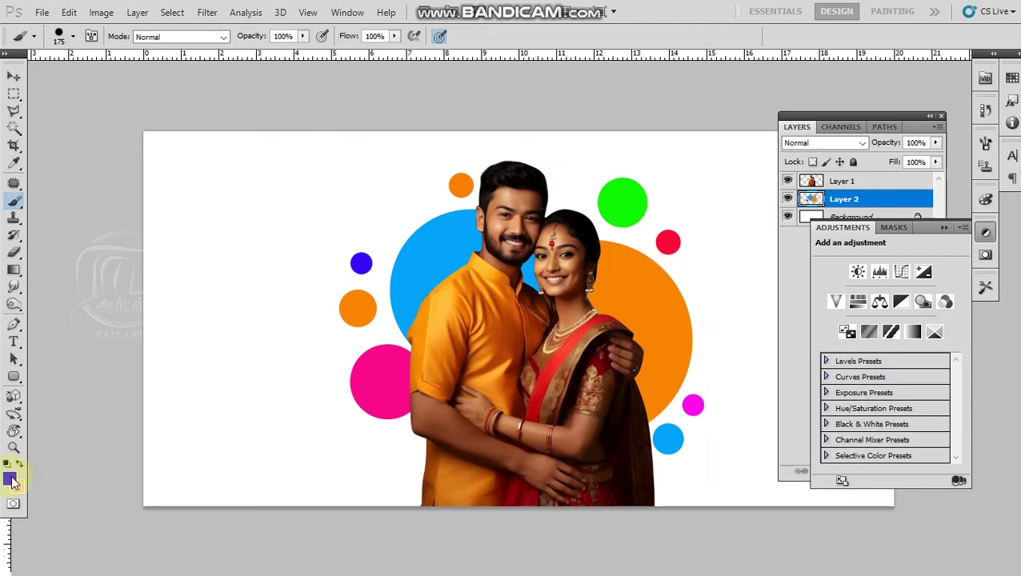
Pick a bright green paint colour
{"action": "left_click", "coordinate": [9, 479]}
{"action": "left_click", "coordinate": [929, 504]}
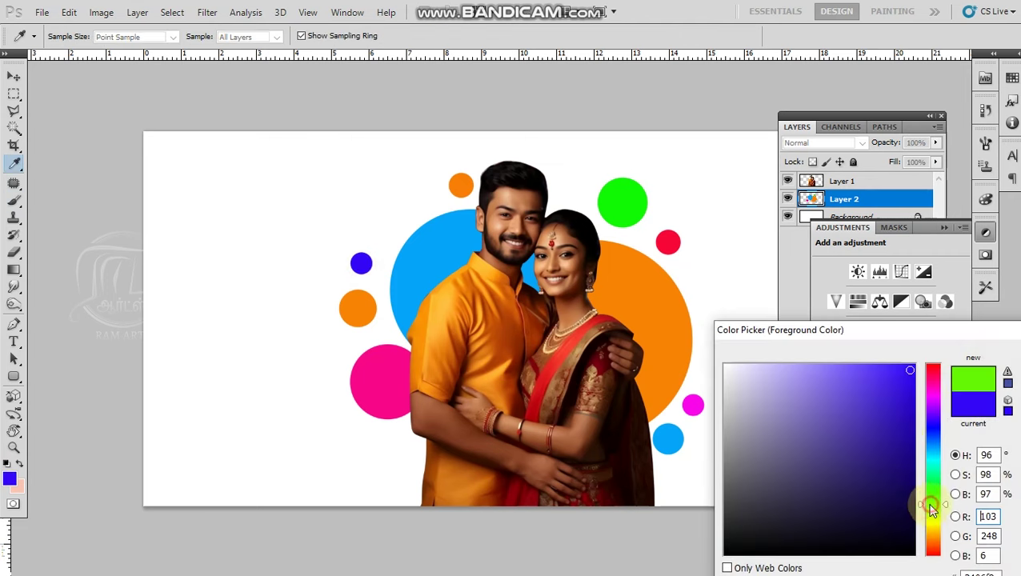
{"action": "left_click", "coordinate": [901, 404]}
{"action": "key", "text": "Return"}
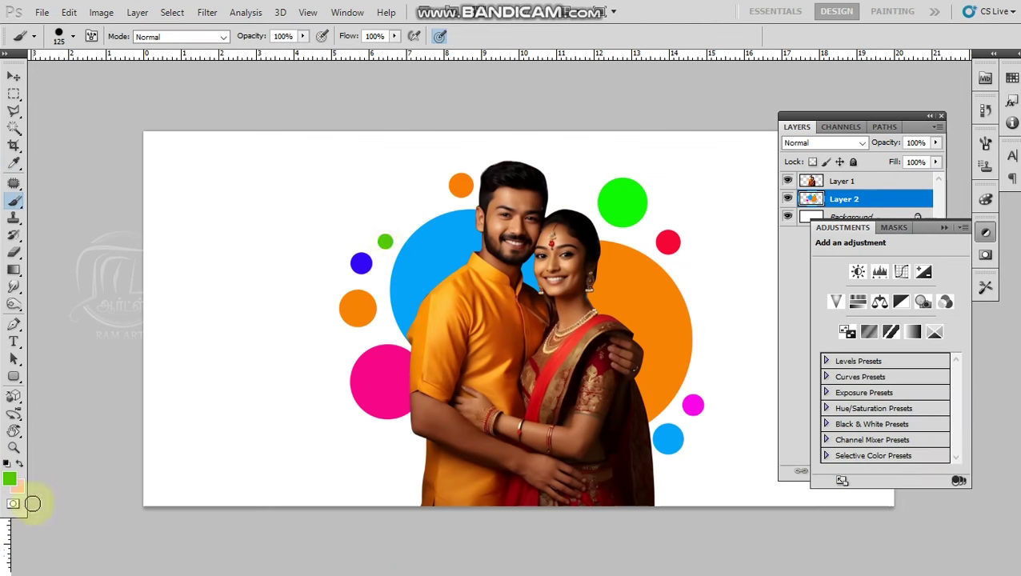
Paint a larger purple circle at the orange circle's right edge
{"action": "left_click", "coordinate": [9, 479]}
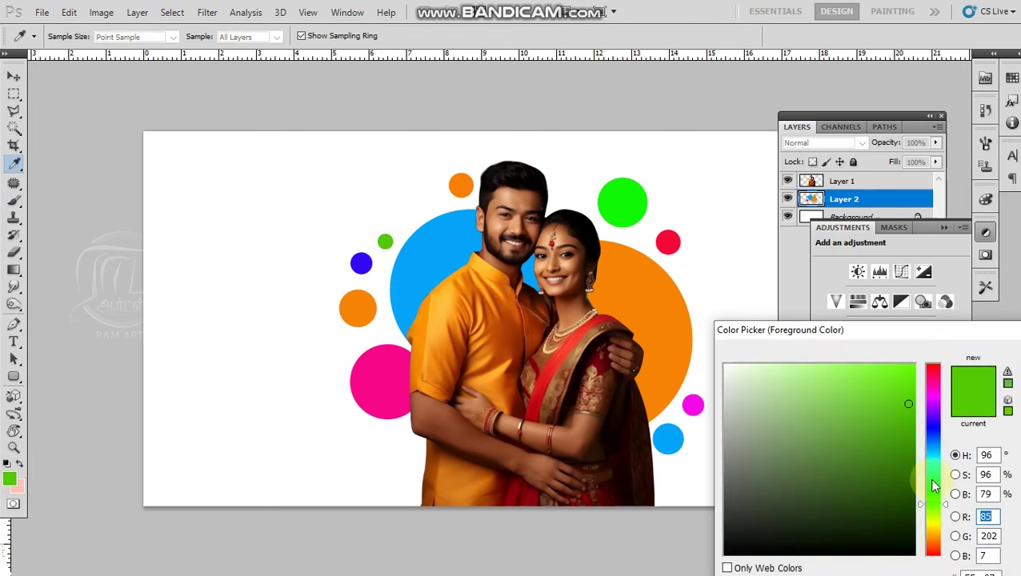
{"action": "left_click_drag", "start_coordinate": [928, 460], "coordinate": [935, 404]}
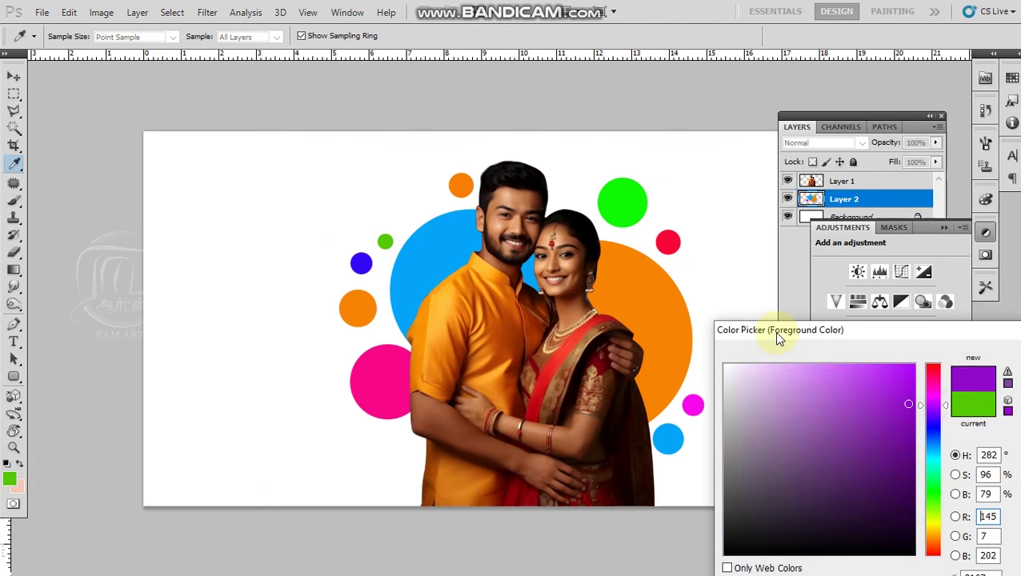
{"action": "key", "text": "Return"}
{"action": "key", "text": "bracketright"}
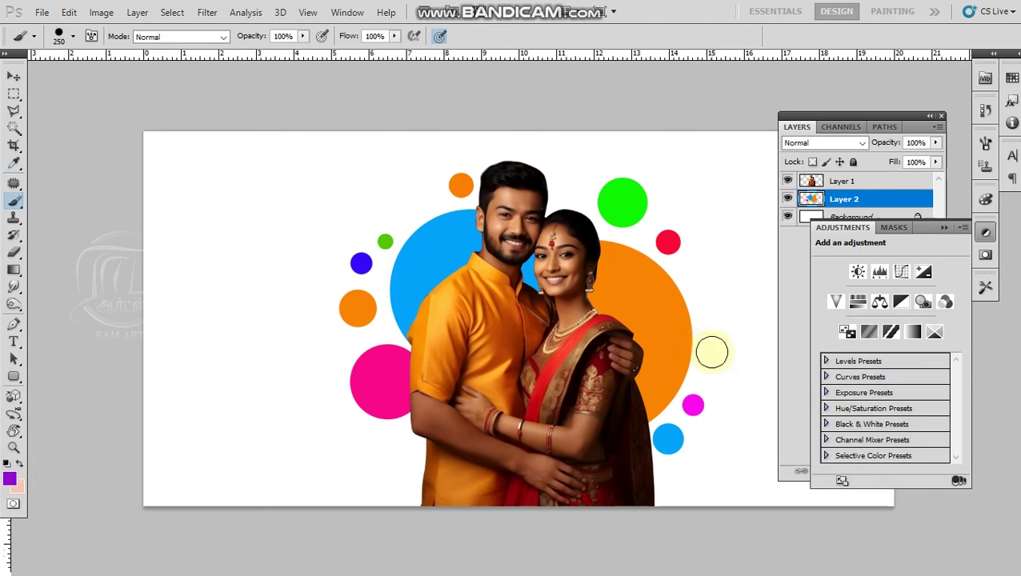
{"action": "left_click", "coordinate": [690, 352]}
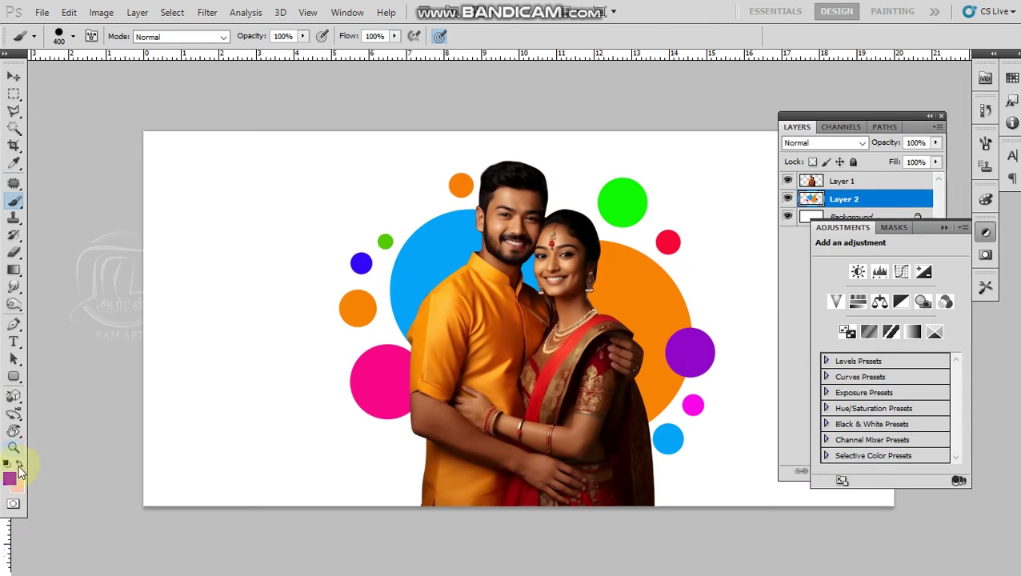
Paint a large magenta circle over the blue circle's upper left
{"action": "left_click", "coordinate": [10, 477]}
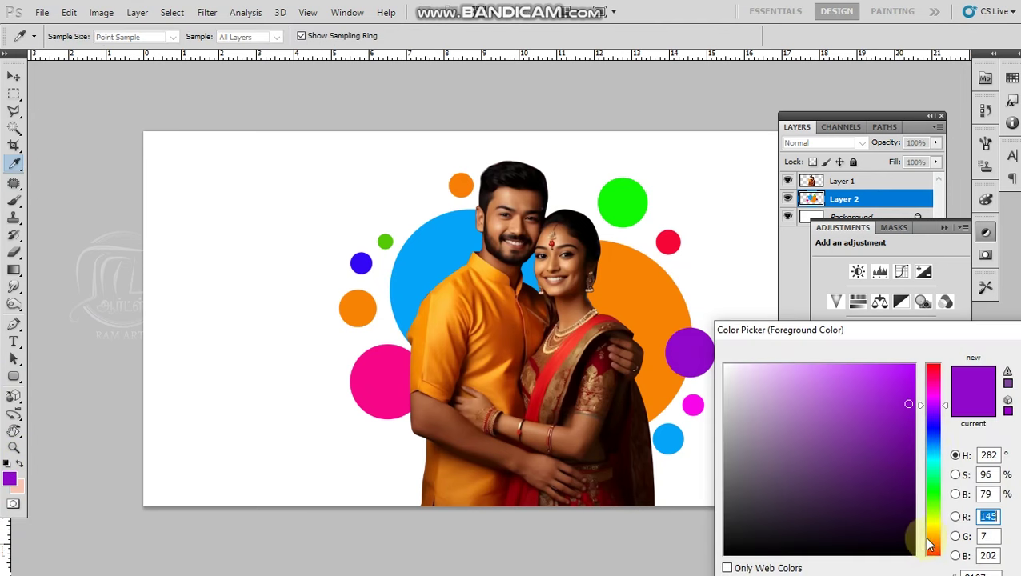
{"action": "left_click", "coordinate": [929, 537]}
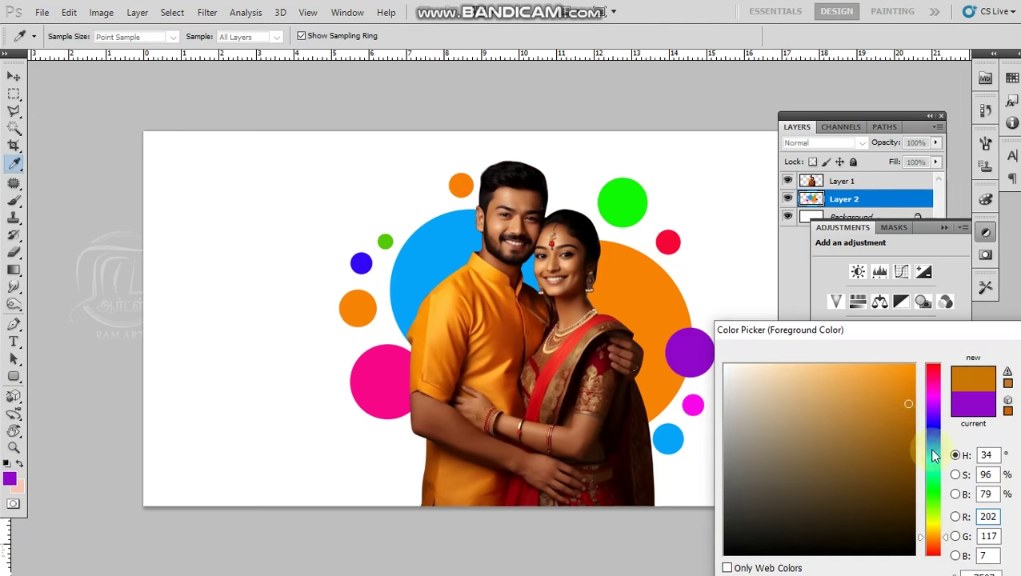
{"action": "left_click_drag", "start_coordinate": [930, 476], "coordinate": [930, 401]}
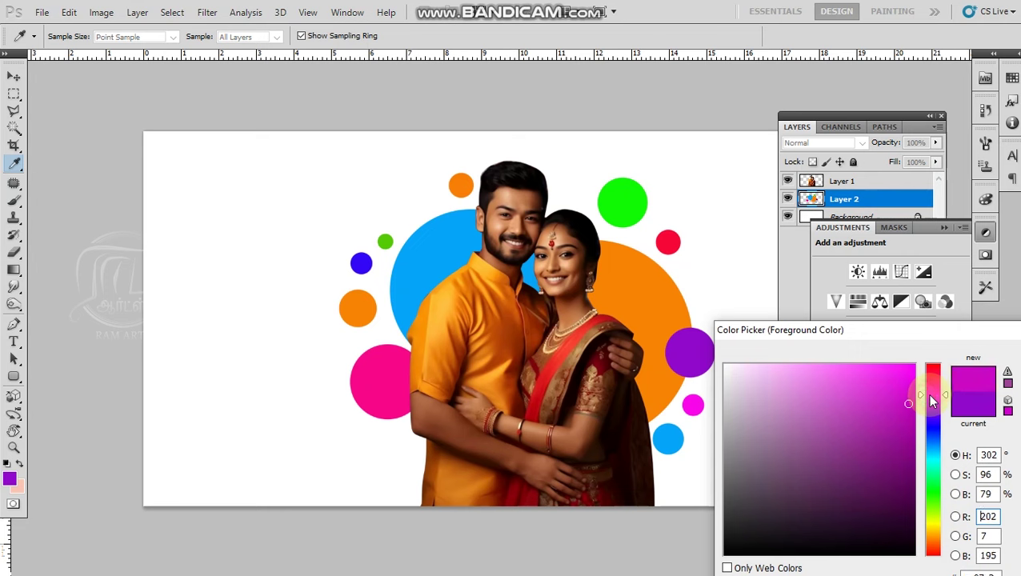
{"action": "key", "text": "Return"}
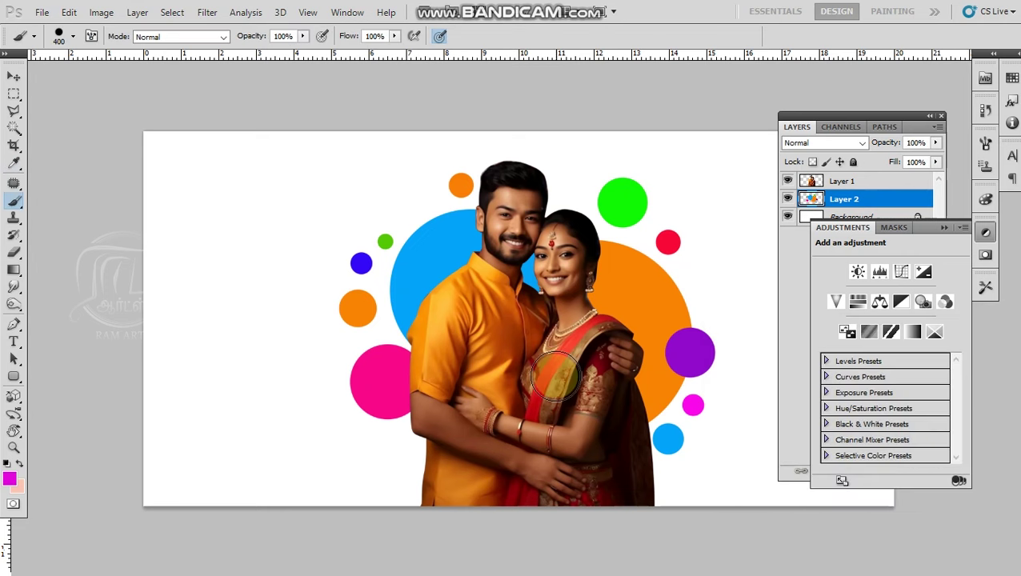
{"action": "key", "text": "bracketleft"}
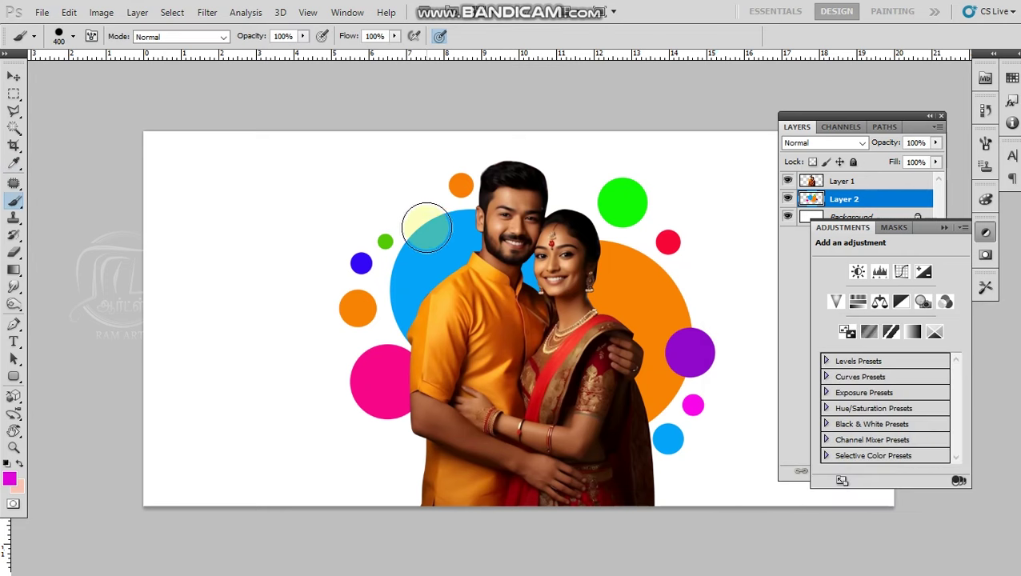
{"action": "left_click", "coordinate": [429, 230]}
{"action": "key", "text": "ctrl+minus"}
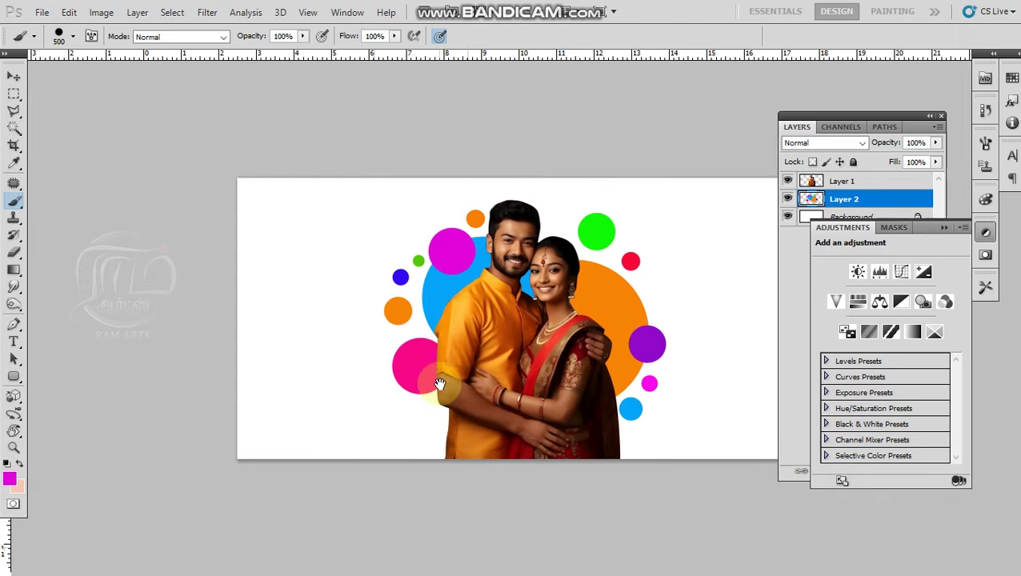
{"action": "key", "text": "z"}
{"action": "left_click", "coordinate": [563, 401]}
{"action": "key", "text": "x"}
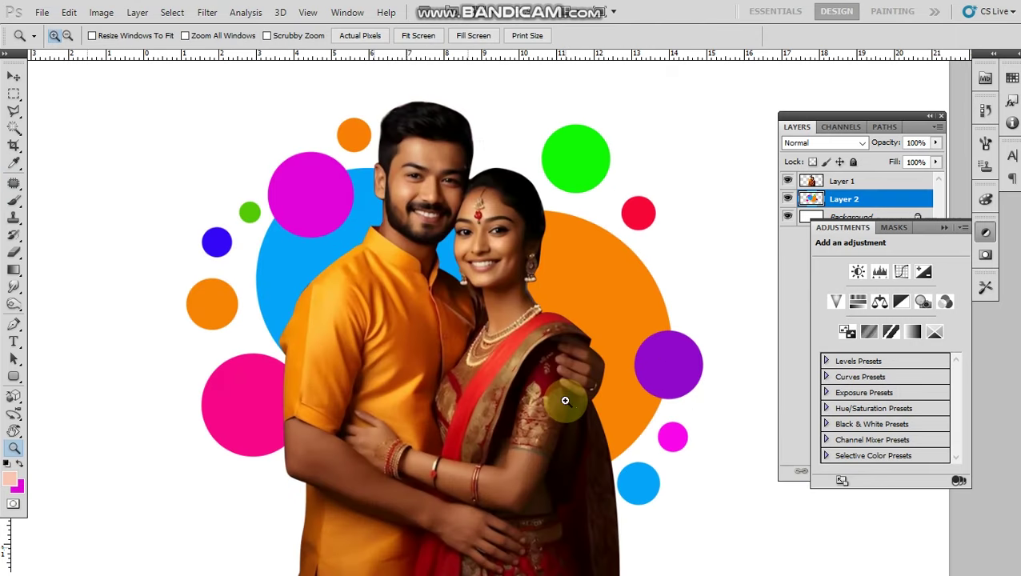
{"action": "key", "text": "v"}
{"action": "key", "text": "ctrl+minus"}
{"action": "key", "text": "z"}
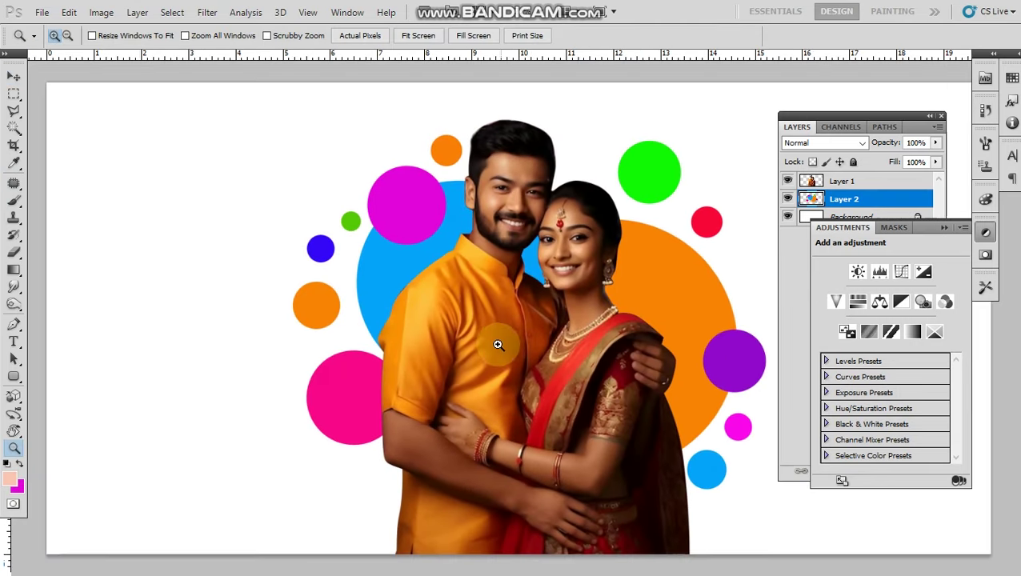
{"action": "key", "text": "ctrl+minus"}
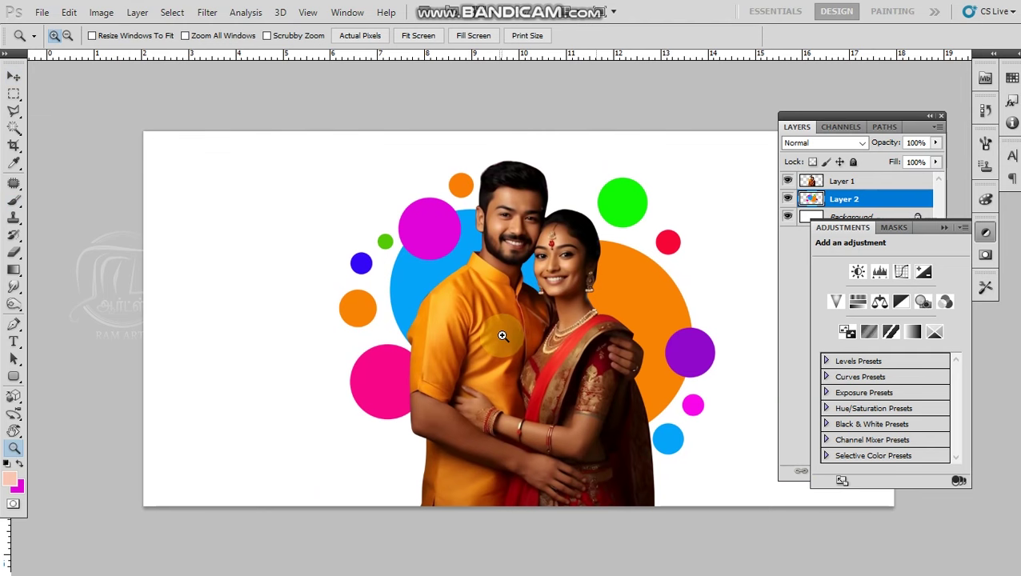
{"action": "key", "text": "v"}
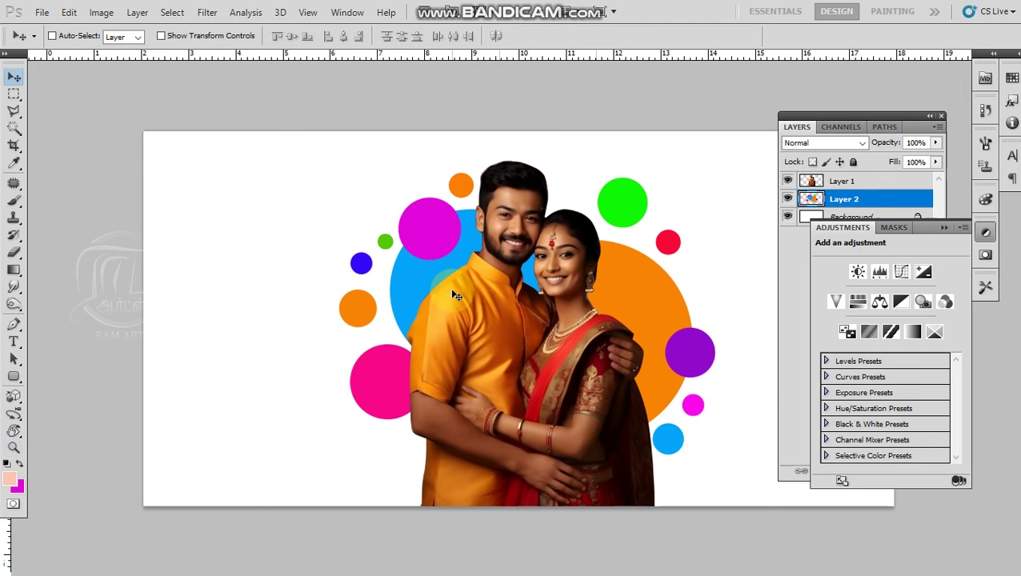
{"action": "key", "text": "ctrl+minus"}
{"action": "key", "text": "f"}
{"action": "key", "text": "f"}
{"action": "key", "text": "z"}
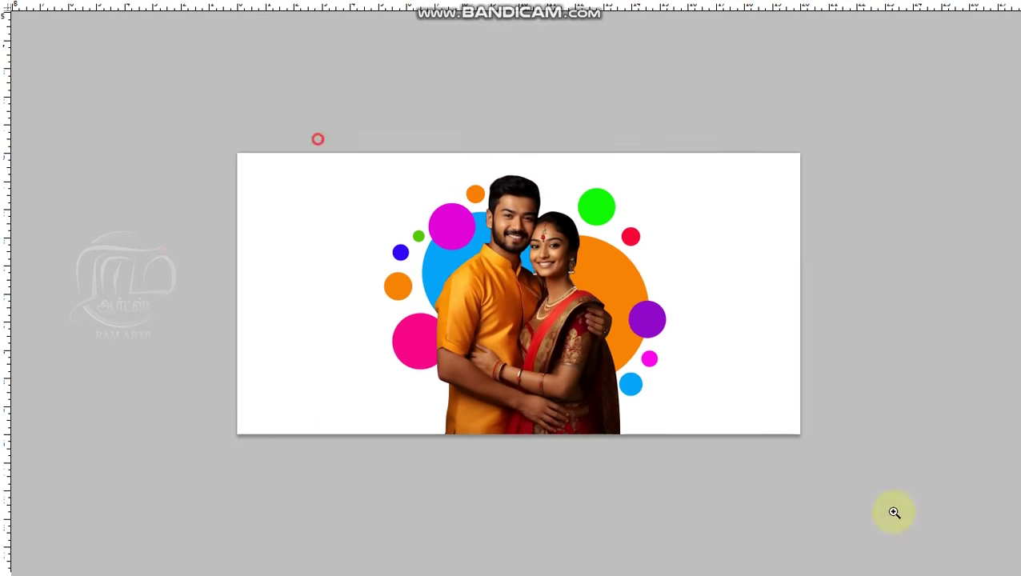
{"action": "left_click", "coordinate": [608, 388]}
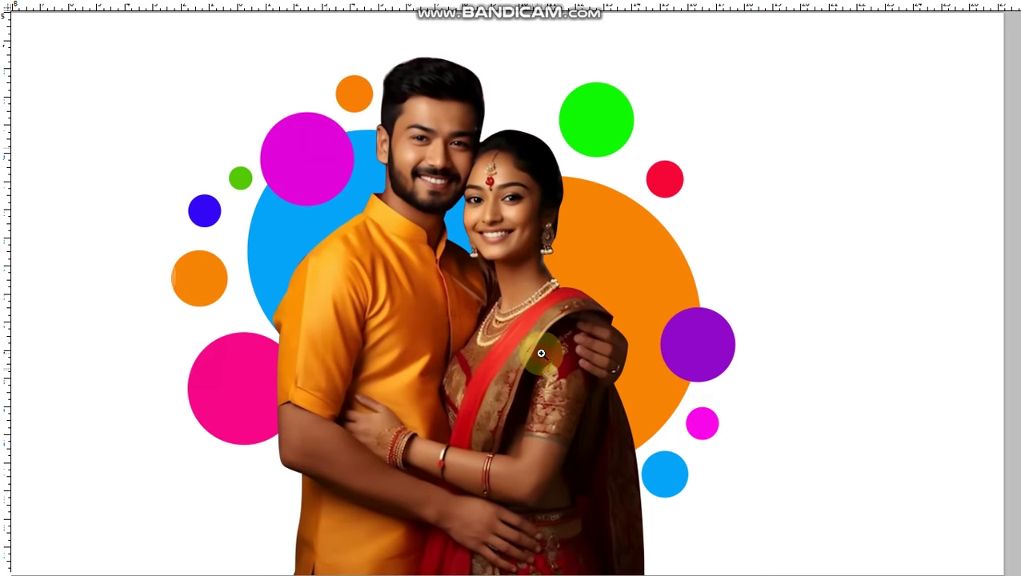
{"action": "left_click", "coordinate": [545, 356], "text": "alt"}
Give the couple layer a 21 px white Stroke layer style
{"action": "key", "text": "f"}
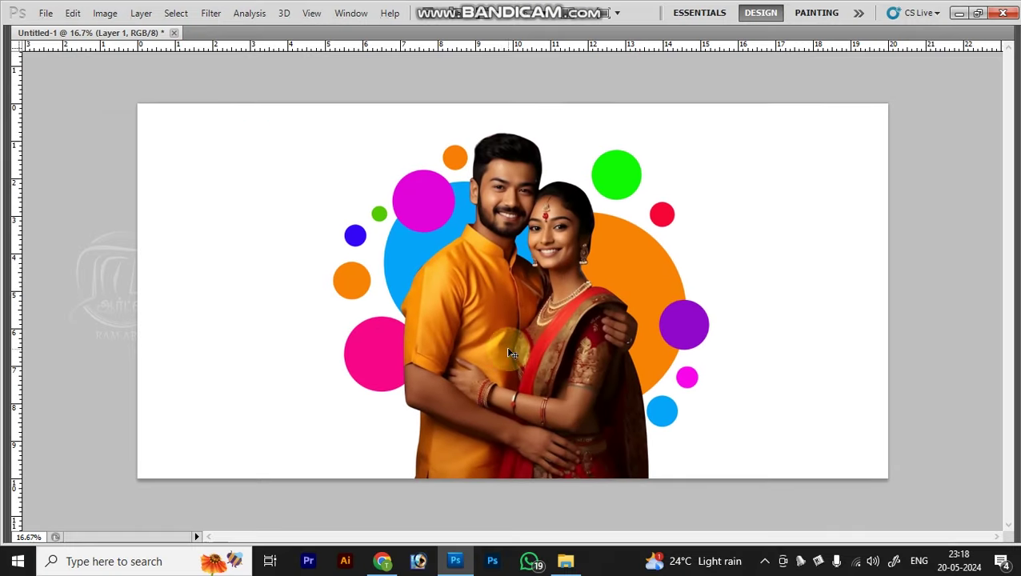
{"action": "key", "text": "alt+l"}
{"action": "key", "text": "y"}
{"action": "key", "text": "Return"}
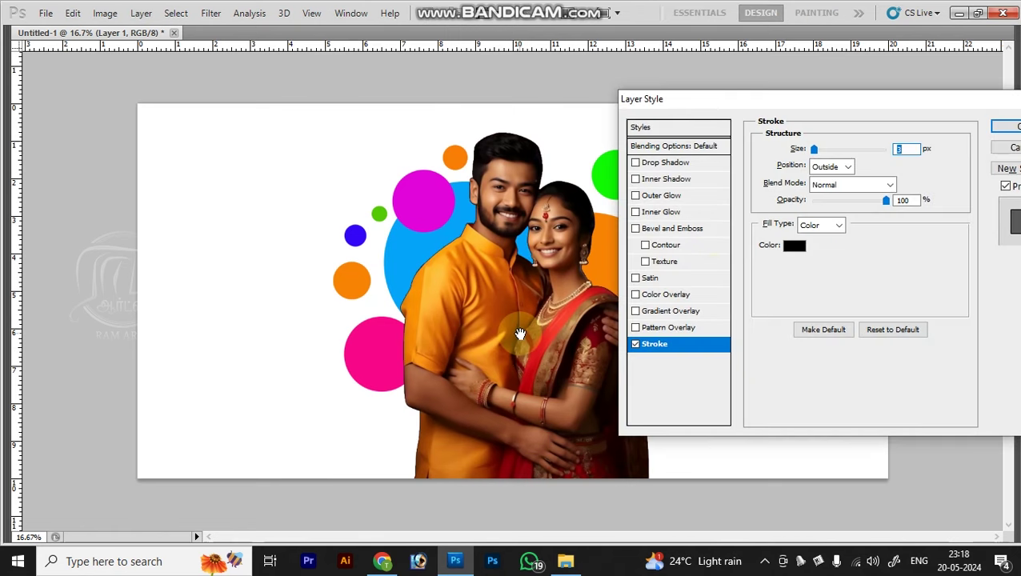
{"action": "left_click_drag", "start_coordinate": [821, 151], "coordinate": [825, 155]}
{"action": "left_click", "coordinate": [794, 245]}
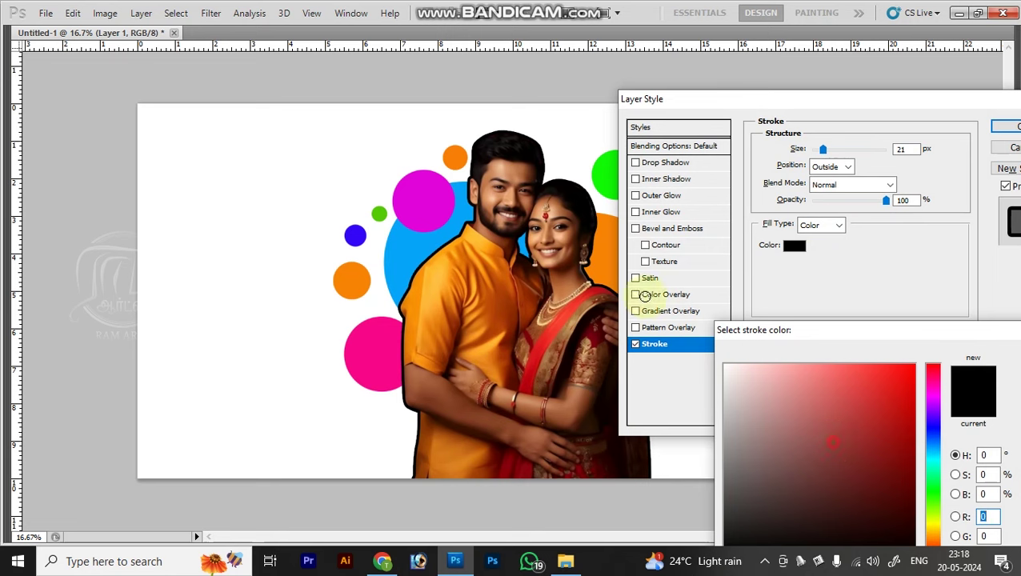
{"action": "left_click", "coordinate": [726, 366]}
{"action": "key", "text": "Return"}
Add a Drop Shadow of size 122 px and apply the styles
{"action": "left_click", "coordinate": [695, 164]}
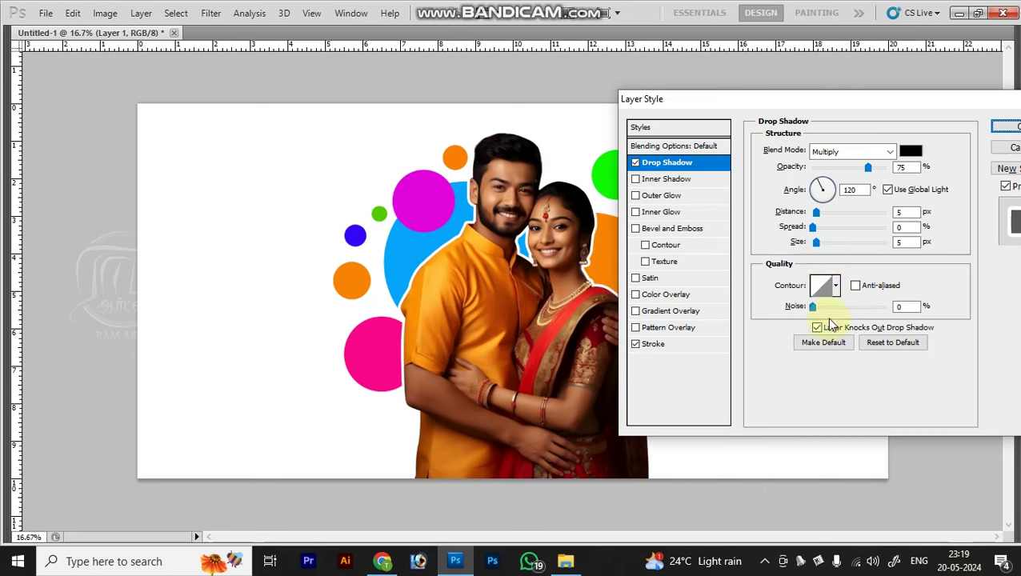
{"action": "left_click_drag", "start_coordinate": [816, 244], "coordinate": [895, 245]}
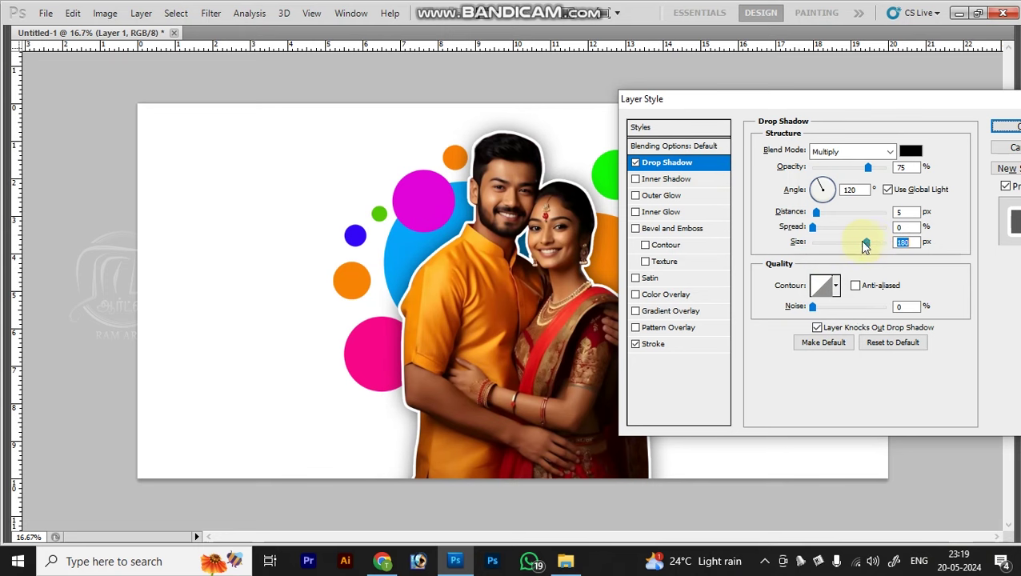
{"action": "left_click_drag", "start_coordinate": [866, 246], "coordinate": [852, 244]}
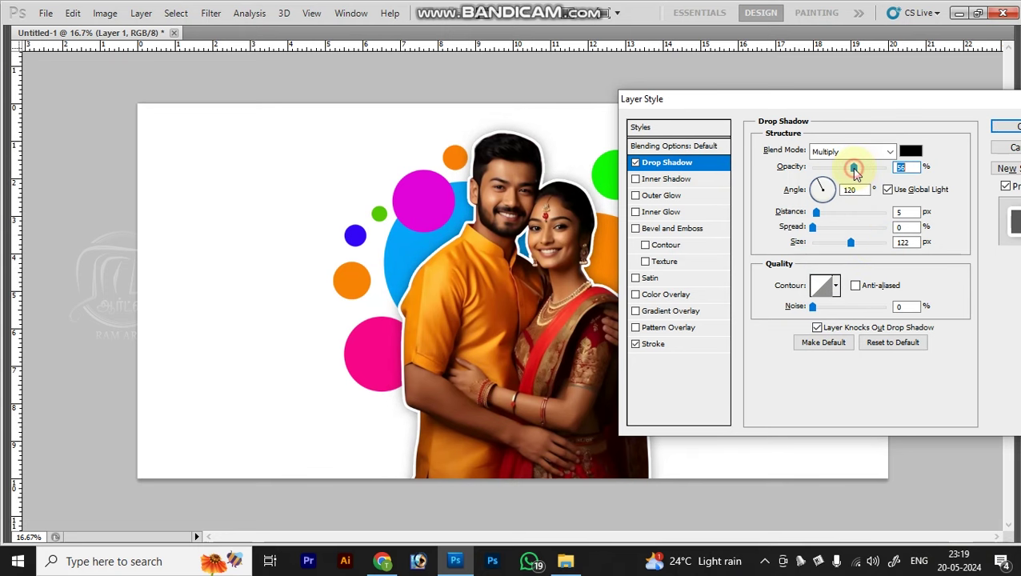
{"action": "key", "text": "Return"}
{"action": "key", "text": "ctrl+0"}
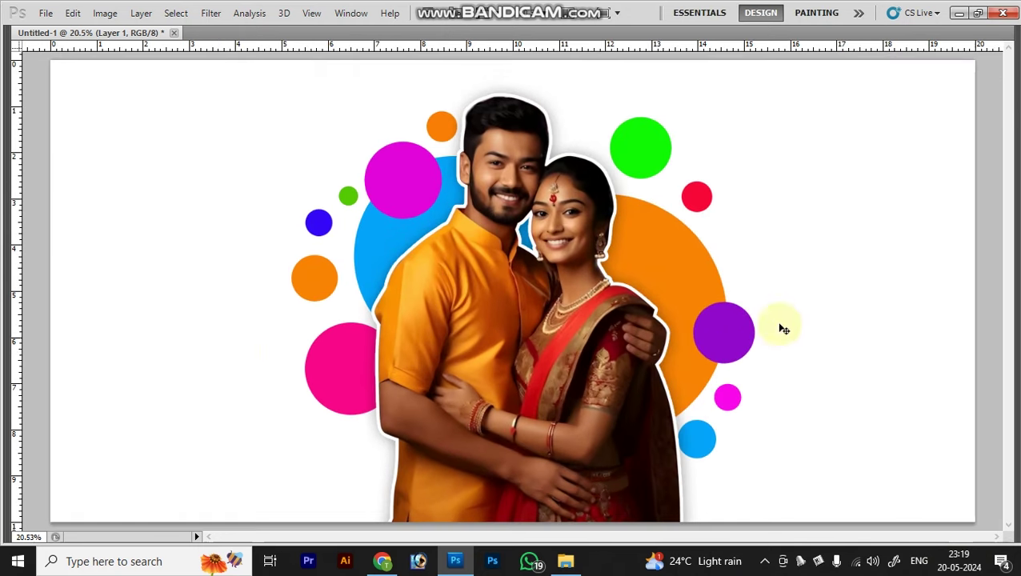
Select the circles layer (Layer 2) and place a duplicate of it toward the lower left
{"action": "right_click", "coordinate": [693, 293]}
{"action": "left_click", "coordinate": [700, 300]}
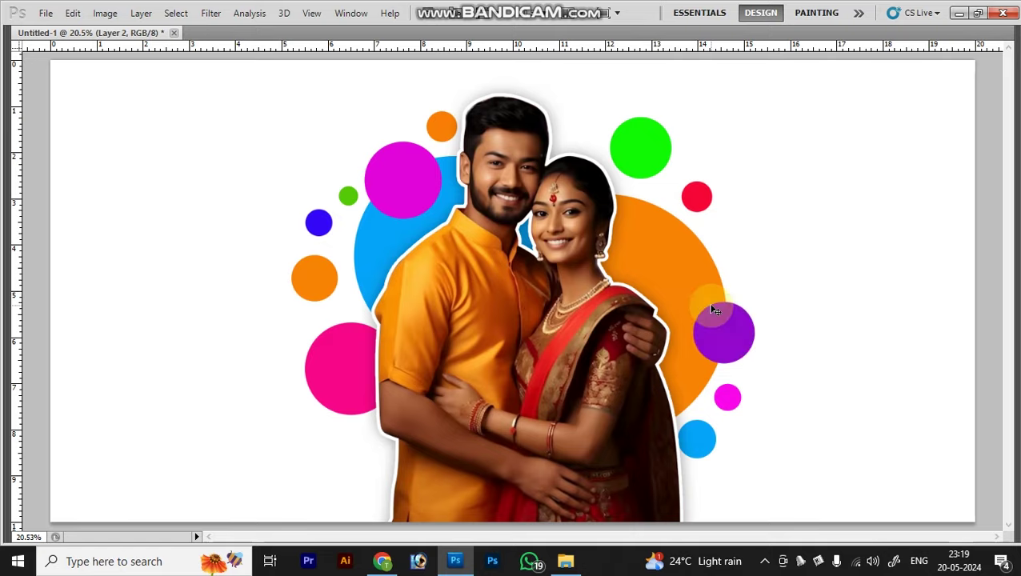
{"action": "key", "text": "ctrl+minus"}
{"action": "left_click_drag", "start_coordinate": [650, 298], "coordinate": [616, 321]}
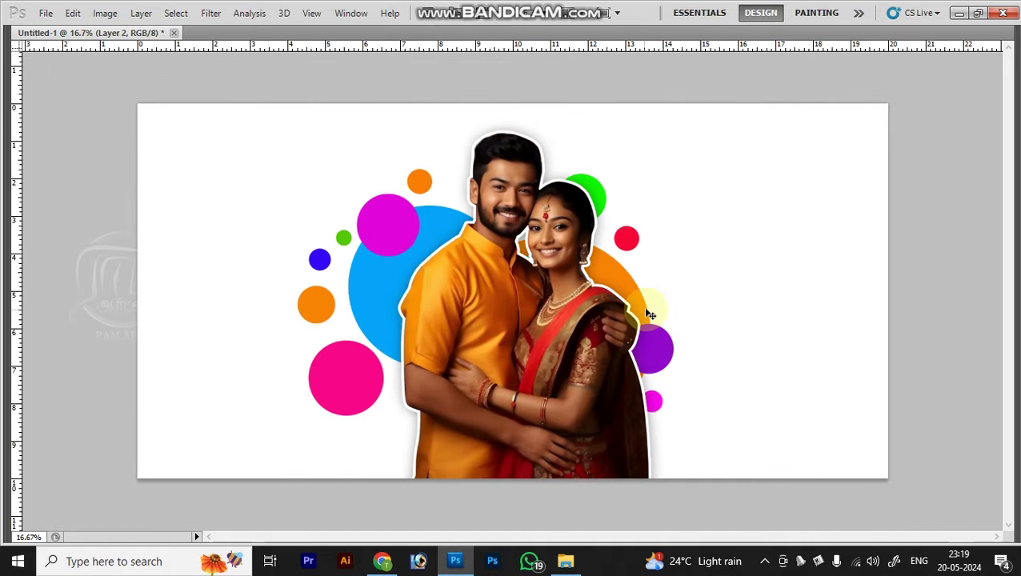
{"action": "key", "text": "ctrl+z"}
{"action": "left_click_drag", "start_coordinate": [664, 296], "coordinate": [596, 349], "text": "alt"}
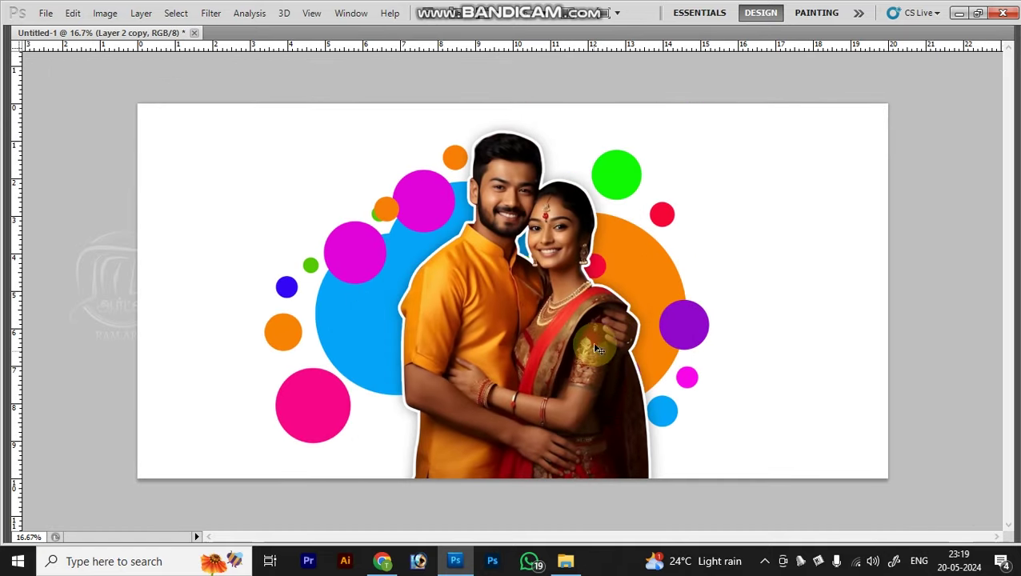
Shrink, rotate and vertically flip the circle copy, then position it at lower left
{"action": "key", "text": "ctrl+t"}
{"action": "left_click_drag", "start_coordinate": [643, 192], "coordinate": [592, 246]}
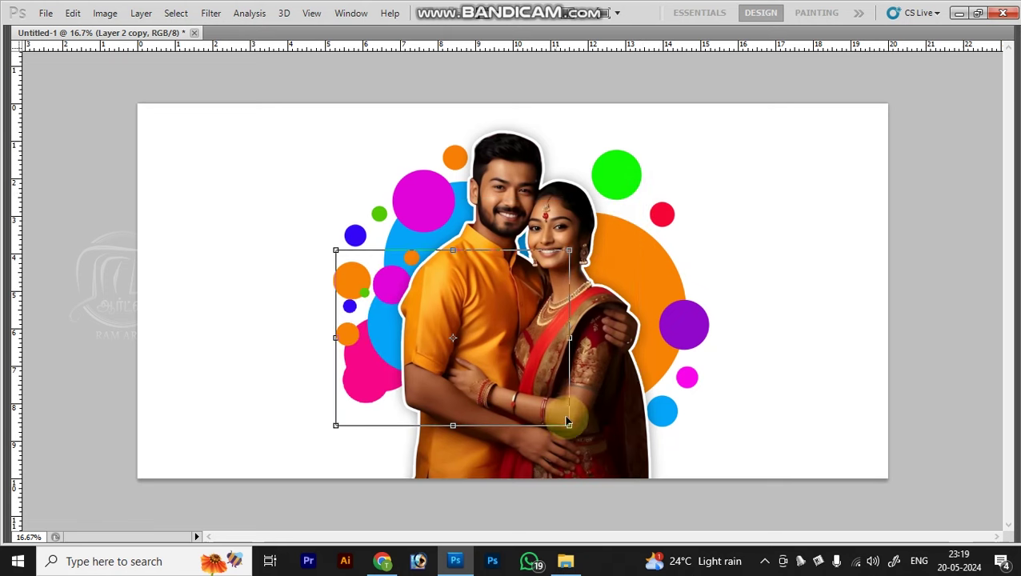
{"action": "mouse_move", "coordinate": [565, 416]}
{"action": "left_mouse_down"}
{"action": "mouse_move", "coordinate": [469, 374]}
{"action": "mouse_move", "coordinate": [468, 450]}
{"action": "left_mouse_up"}
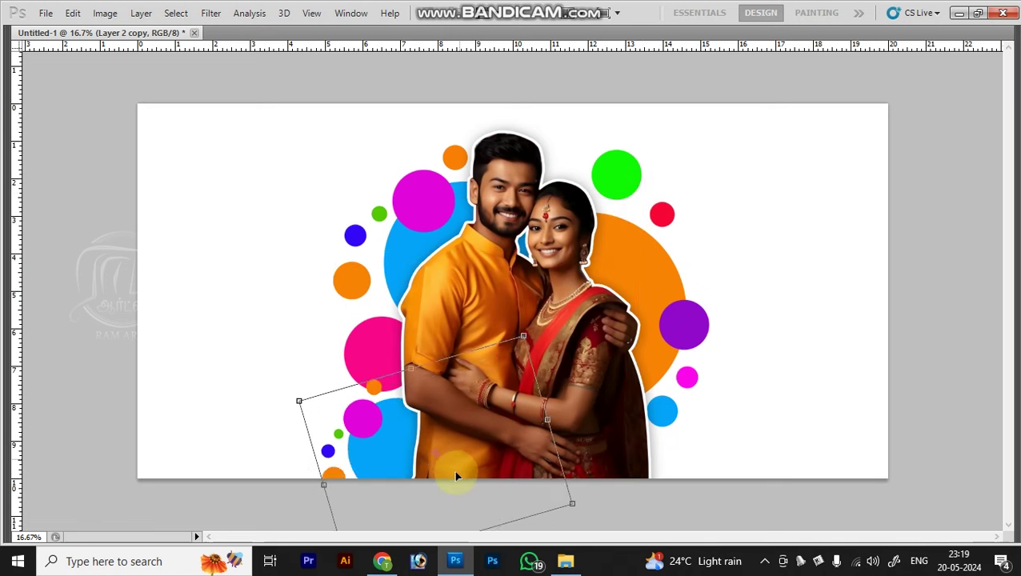
{"action": "right_click", "coordinate": [421, 432]}
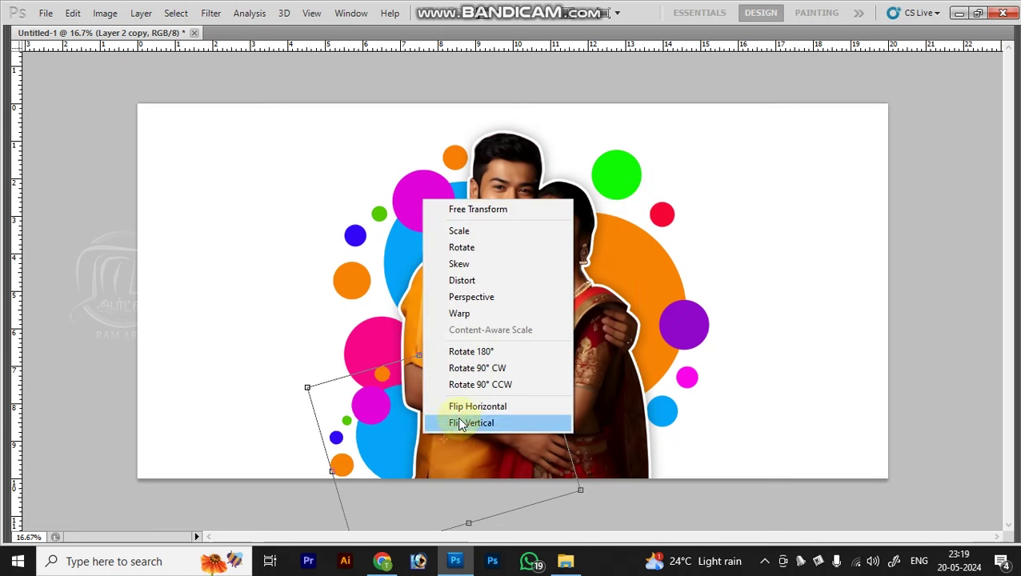
{"action": "left_click", "coordinate": [457, 417]}
{"action": "left_click_drag", "start_coordinate": [617, 380], "coordinate": [566, 318]}
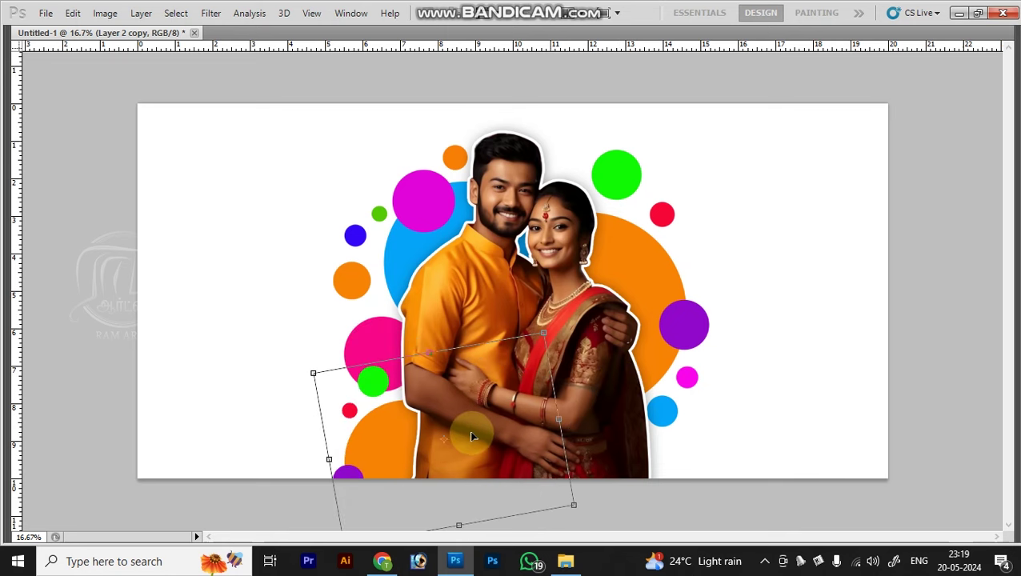
{"action": "left_click_drag", "start_coordinate": [472, 436], "coordinate": [438, 424]}
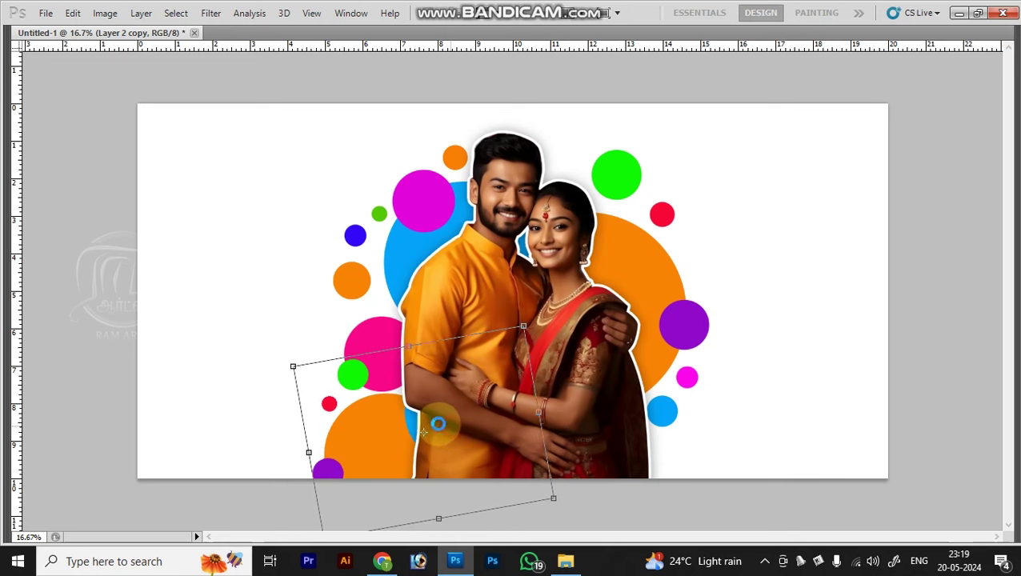
Commit the transform, shift the copy's hue to about -106, and nudge it down
{"action": "key", "text": "Return"}
{"action": "key", "text": "ctrl+u"}
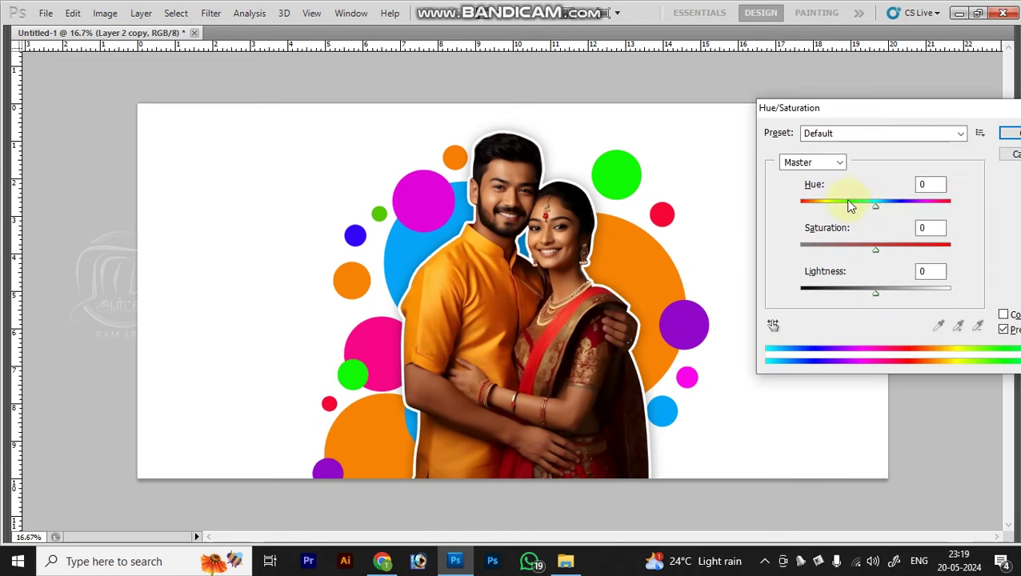
{"action": "left_click_drag", "start_coordinate": [872, 207], "coordinate": [814, 212]}
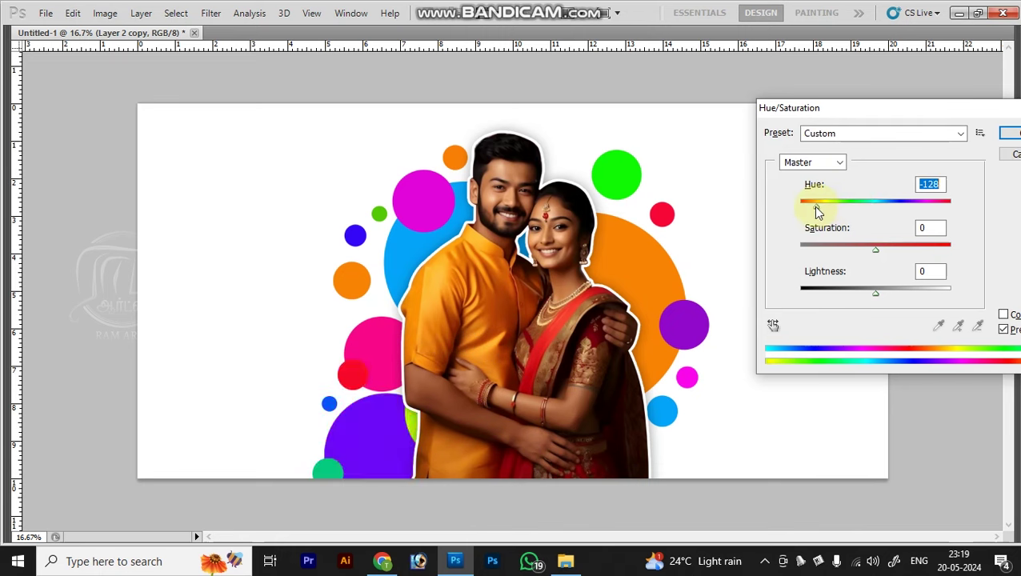
{"action": "left_click_drag", "start_coordinate": [827, 206], "coordinate": [826, 207]}
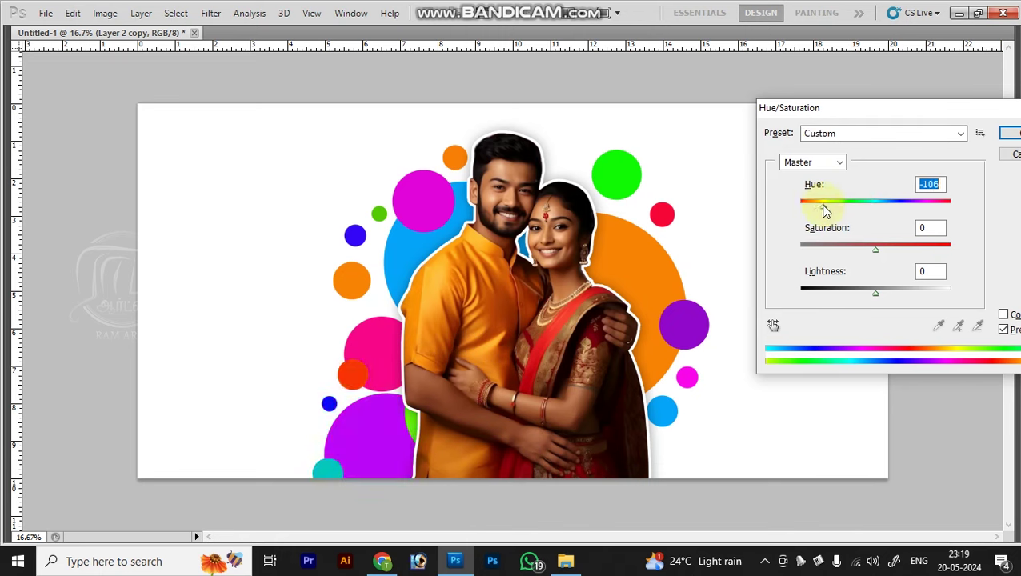
{"action": "key", "text": "Return"}
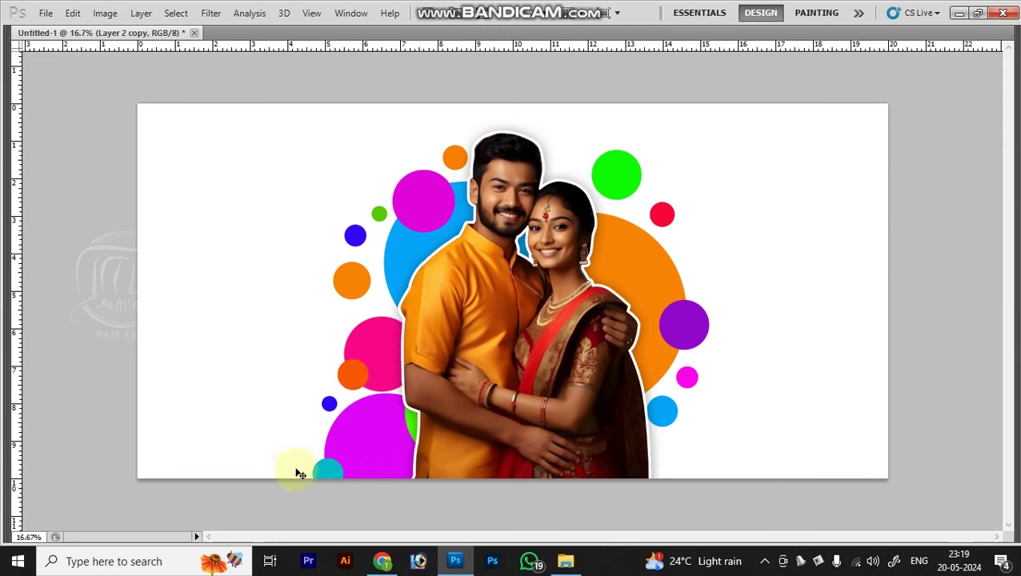
{"action": "mouse_move", "coordinate": [348, 448]}
{"action": "left_mouse_down"}
{"action": "mouse_move", "coordinate": [349, 468]}
{"action": "mouse_move", "coordinate": [674, 477]}
{"action": "mouse_move", "coordinate": [337, 437]}
{"action": "mouse_move", "coordinate": [565, 476]}
{"action": "left_mouse_up"}
Duplicate the circles with Ctrl+J and shrink the new copy into a lower-right cluster
{"action": "key", "text": "ctrl+j"}
{"action": "key", "text": "ctrl+t"}
{"action": "left_click_drag", "start_coordinate": [756, 365], "coordinate": [649, 457]}
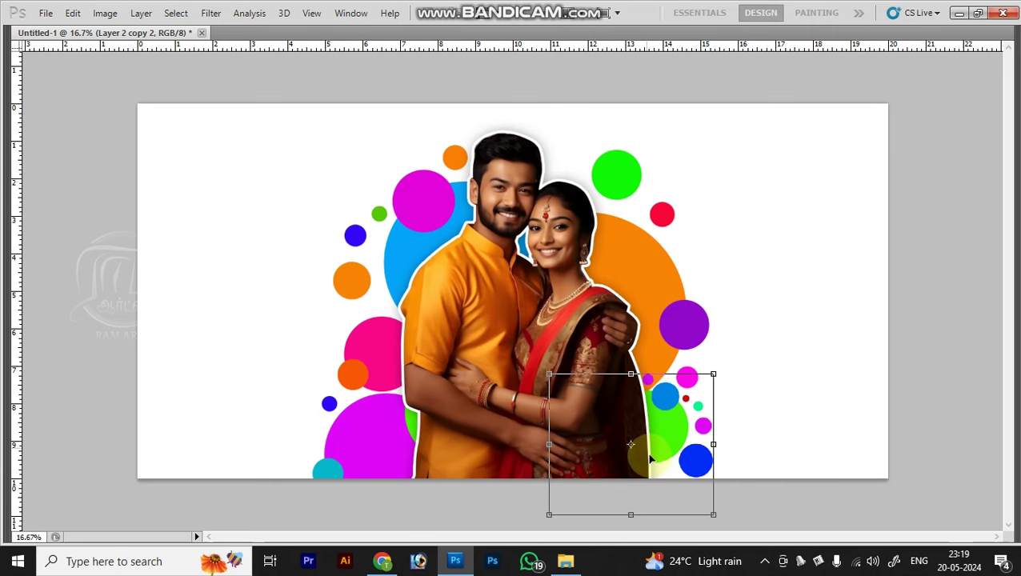
{"action": "key", "text": "Return"}
{"action": "left_click", "coordinate": [456, 439], "text": "alt"}
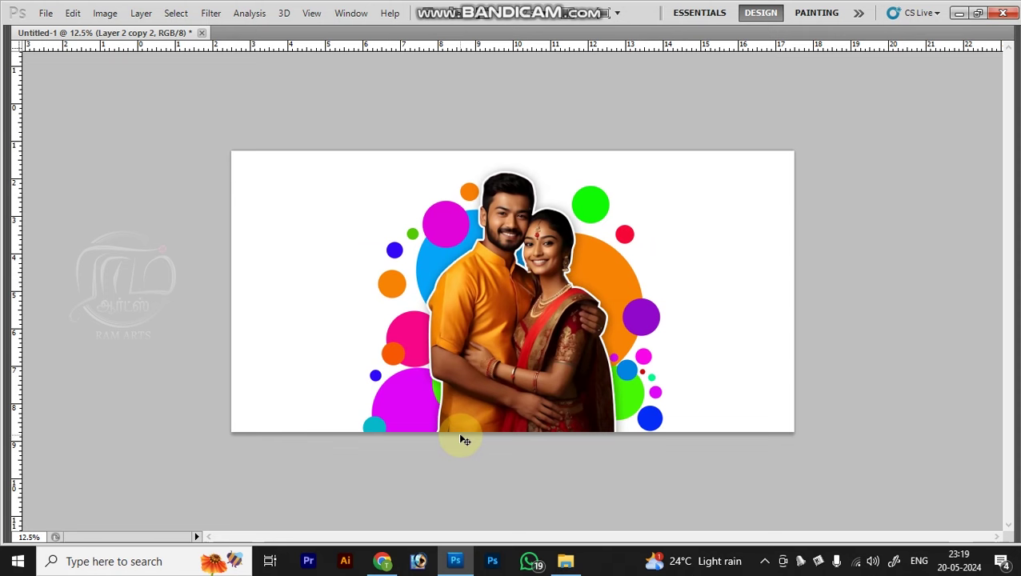
Select the lower-left circles layer (Layer 2 copy) and shrink it slightly
{"action": "right_click", "coordinate": [406, 384]}
{"action": "left_click", "coordinate": [420, 390]}
{"action": "key", "text": "ctrl+t"}
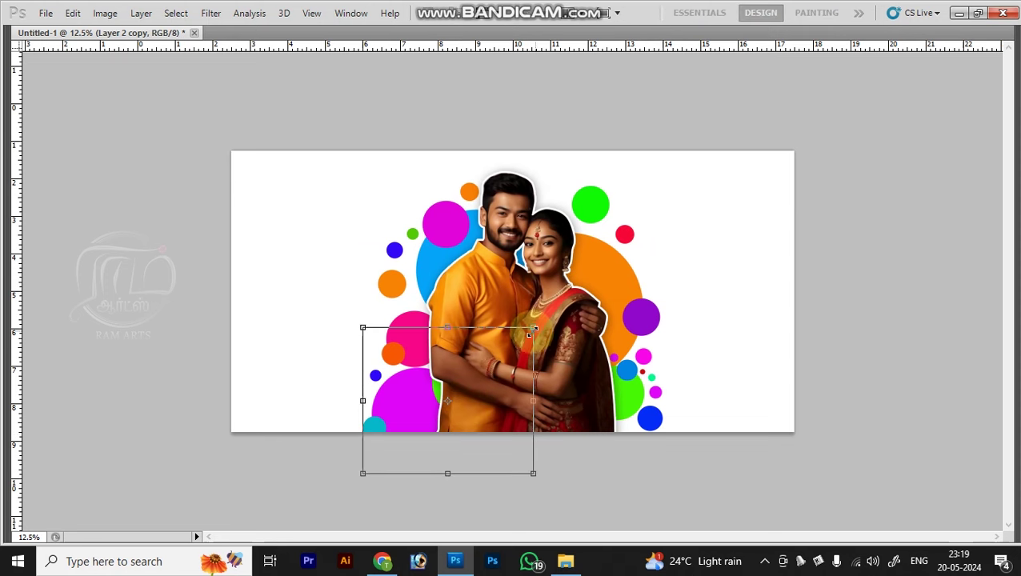
{"action": "left_click_drag", "start_coordinate": [531, 328], "coordinate": [518, 340]}
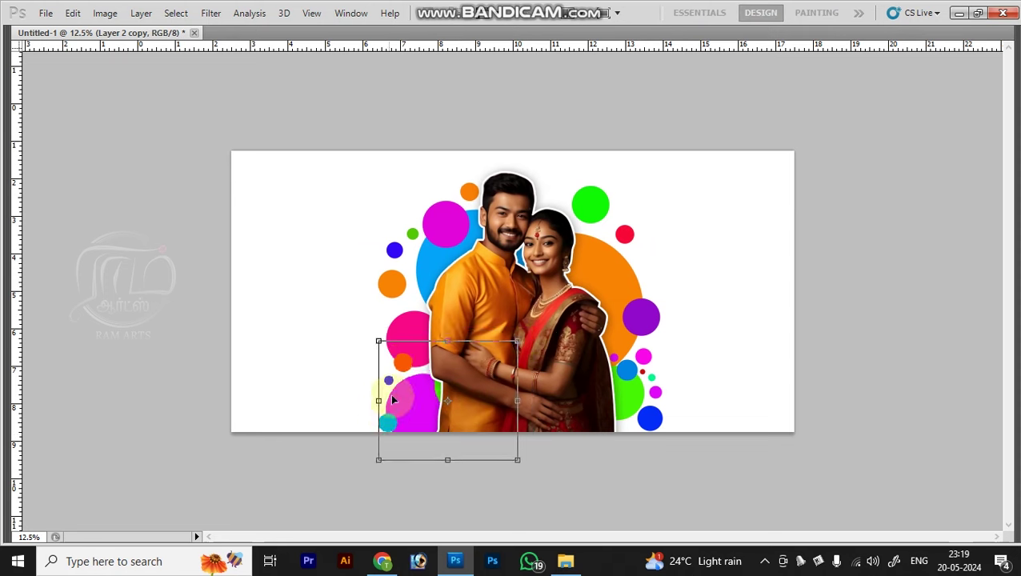
{"action": "key", "text": "Return"}
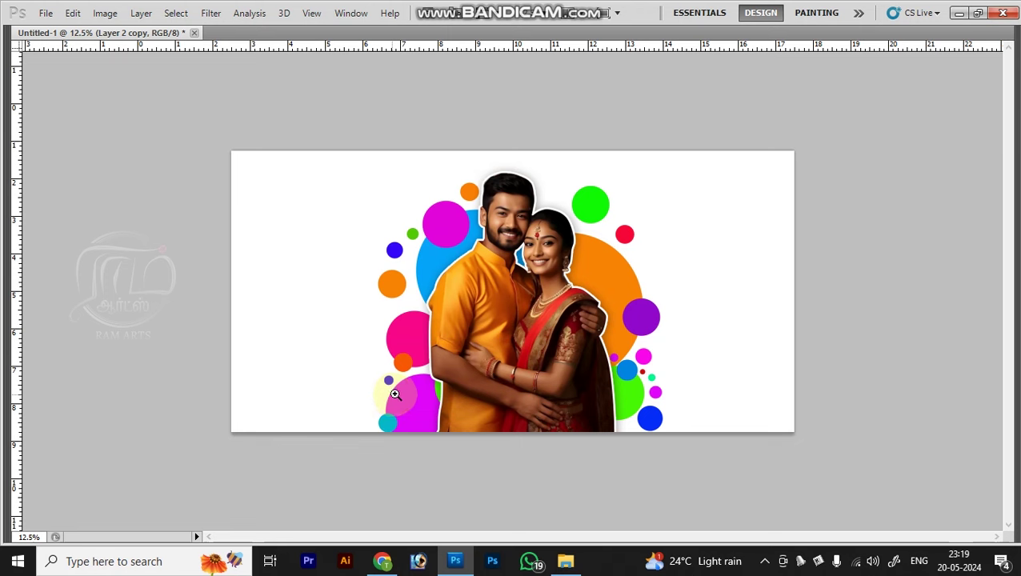
{"action": "right_click", "coordinate": [470, 314]}
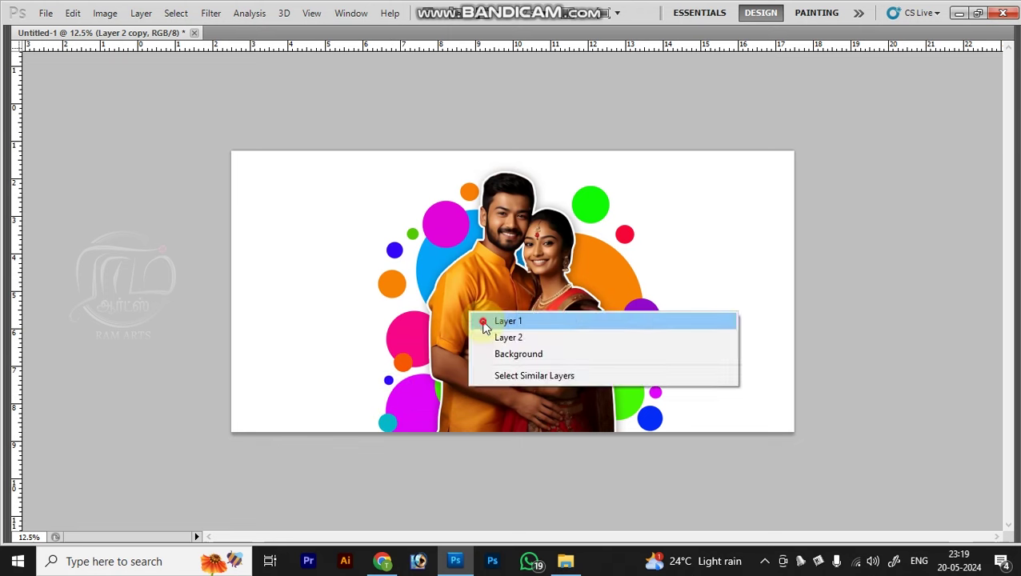
Select the couple layer, Layer 1, after trying a Layer menu command on its edge
{"action": "left_click", "coordinate": [484, 322]}
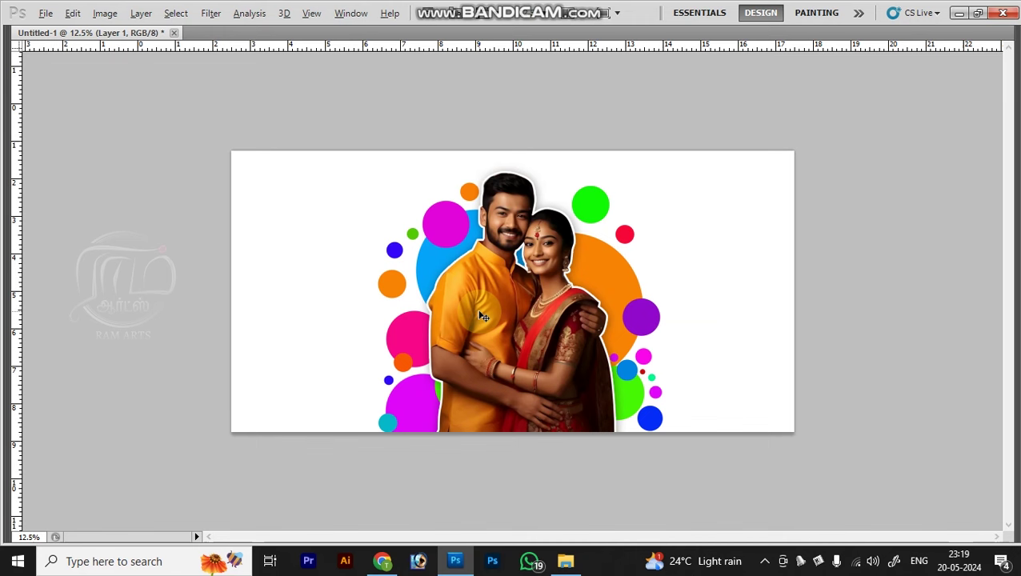
{"action": "key", "text": "alt+l"}
{"action": "key", "text": "y"}
{"action": "key", "text": "a"}
{"action": "key", "text": "alt+l"}
{"action": "key", "text": "Escape"}
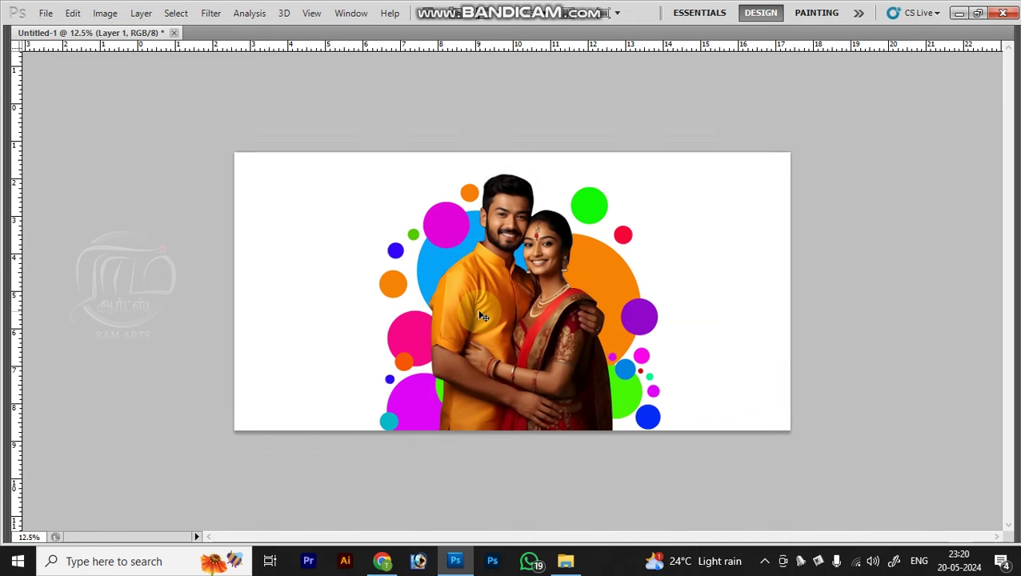
{"action": "scroll", "coordinate": [483, 316], "scroll_direction": "down", "scroll_amount": 1}
{"action": "scroll", "coordinate": [483, 312], "scroll_direction": "up", "scroll_amount": 3}
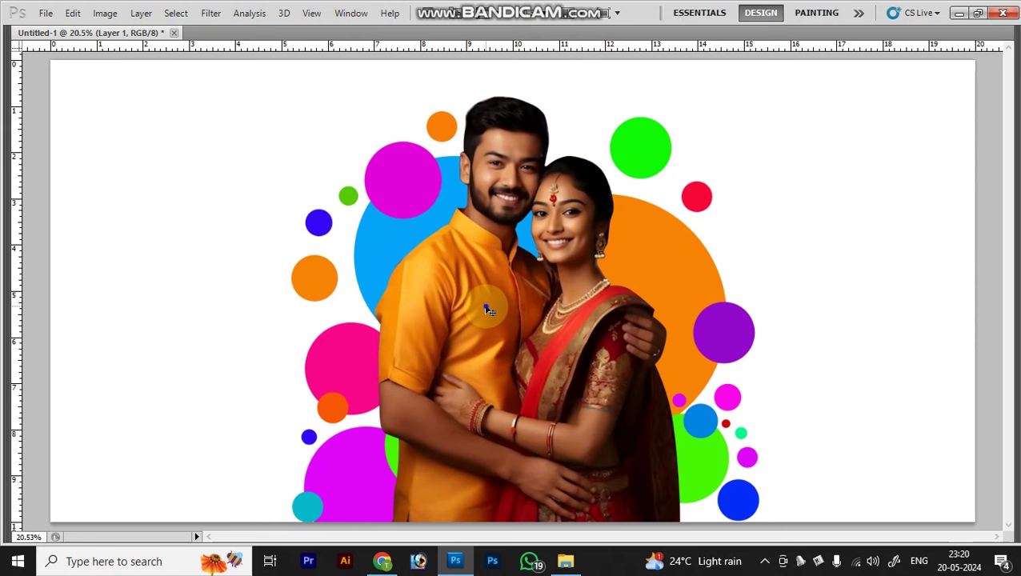
{"action": "right_click", "coordinate": [488, 309]}
{"action": "left_click", "coordinate": [513, 315]}
{"action": "scroll", "coordinate": [516, 317], "scroll_direction": "down", "scroll_amount": 1}
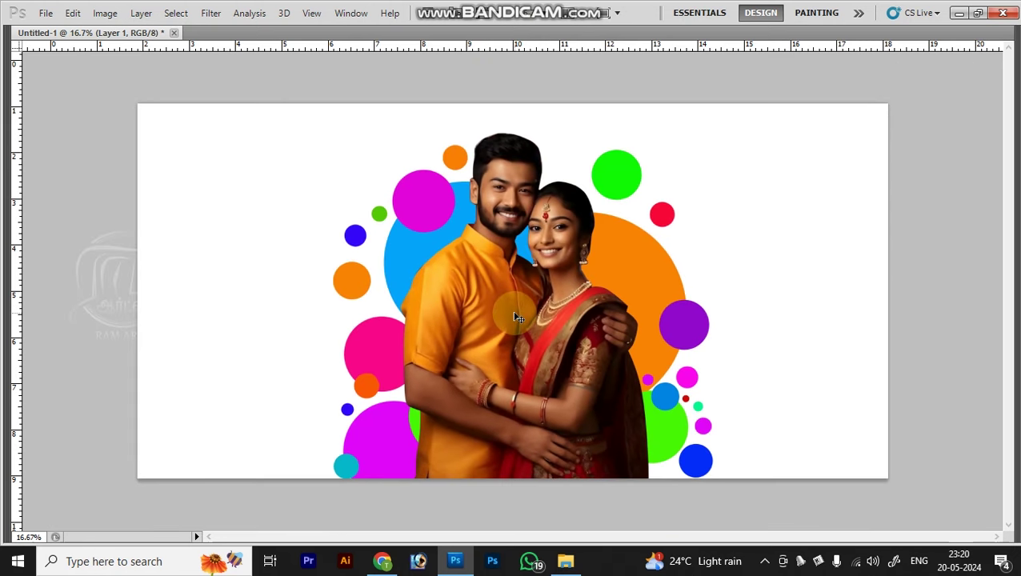
Load the couple's shape as a selection and expand it by 20 pixels
{"action": "key", "text": "alt+s"}
{"action": "key", "text": "o"}
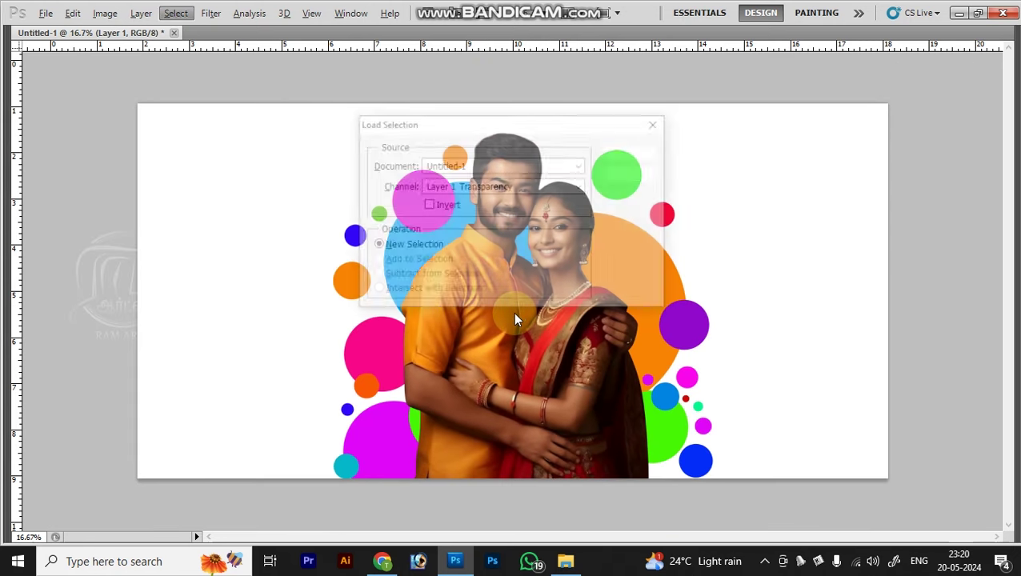
{"action": "key", "text": "Return"}
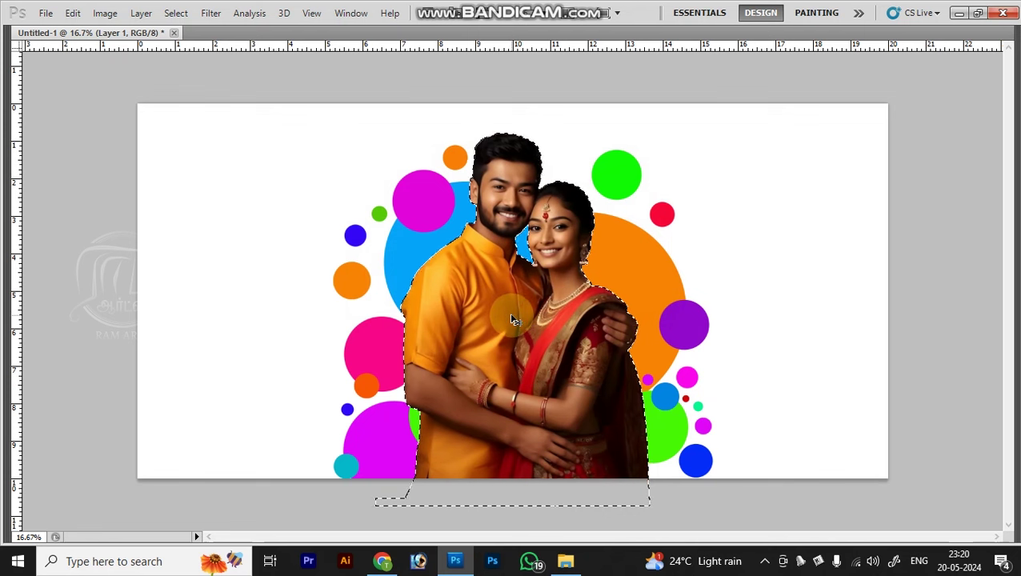
{"action": "left_click", "coordinate": [176, 14]}
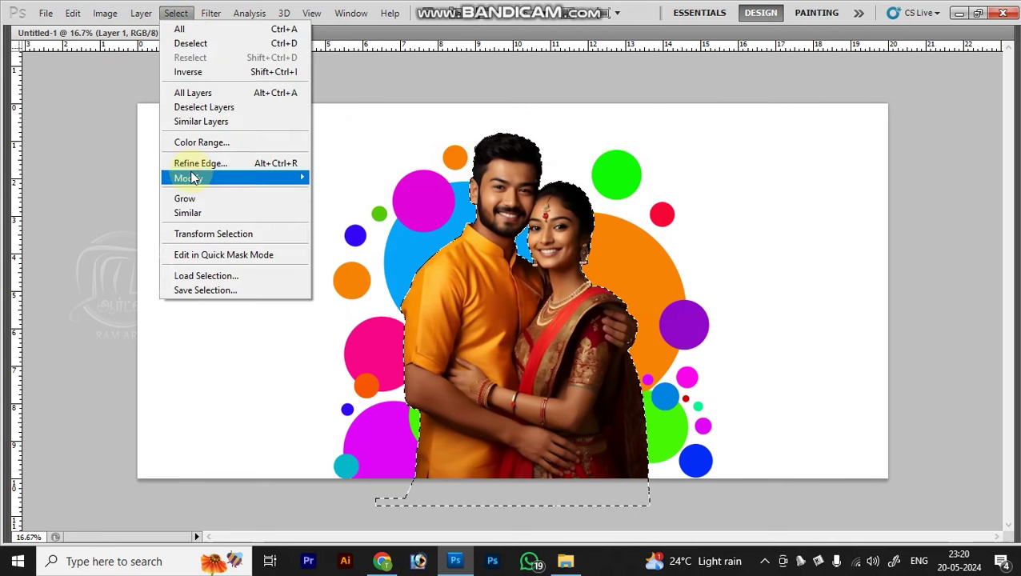
{"action": "left_click", "coordinate": [397, 207]}
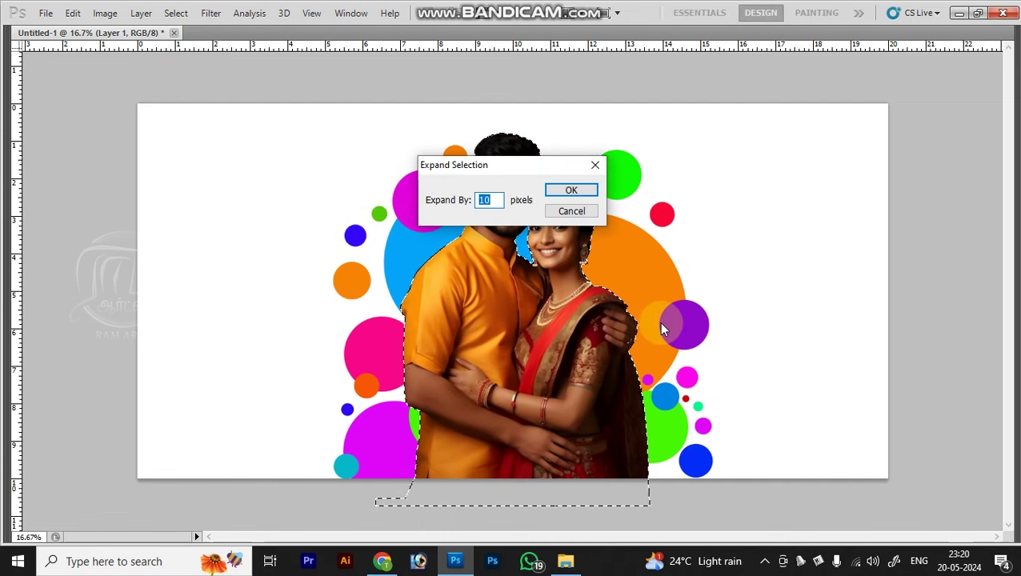
{"action": "type", "text": "20"}
{"action": "key", "text": "Return"}
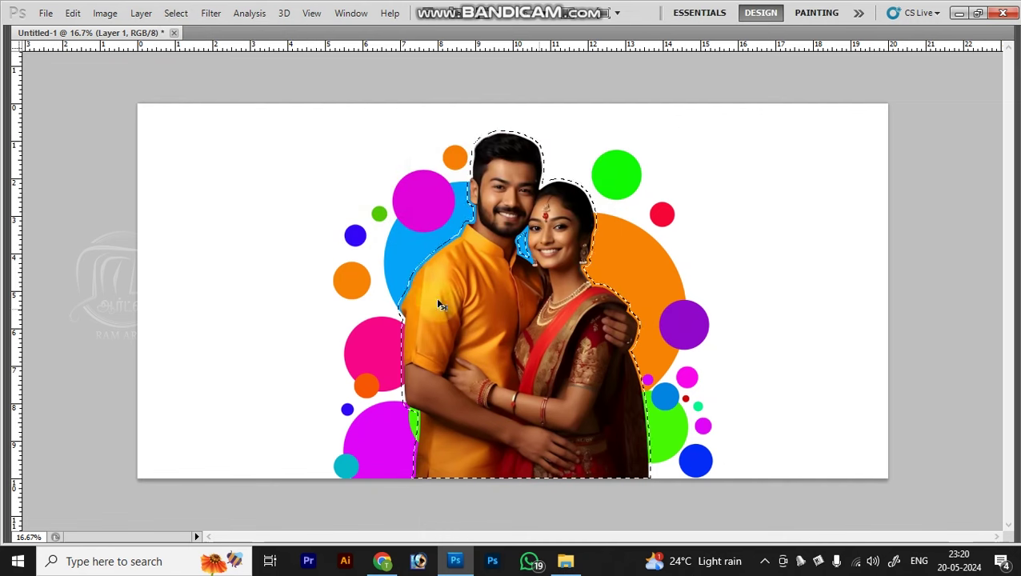
Check the expanded edge at the man's shoulder, then pick layers and drag one across
{"action": "left_click", "coordinate": [499, 296]}
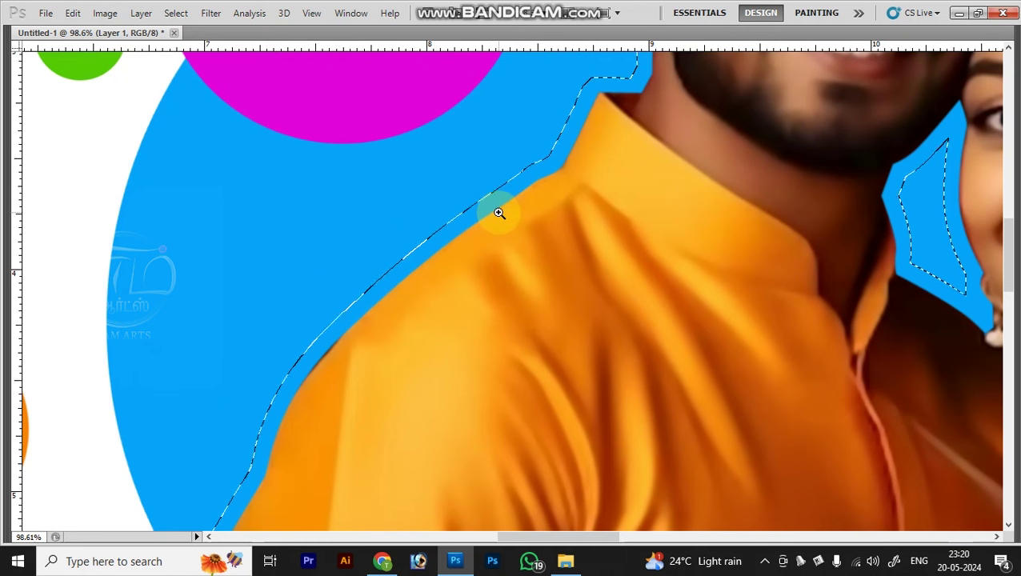
{"action": "key", "text": "ctrl+0"}
{"action": "right_click", "coordinate": [402, 229]}
{"action": "left_click", "coordinate": [432, 235]}
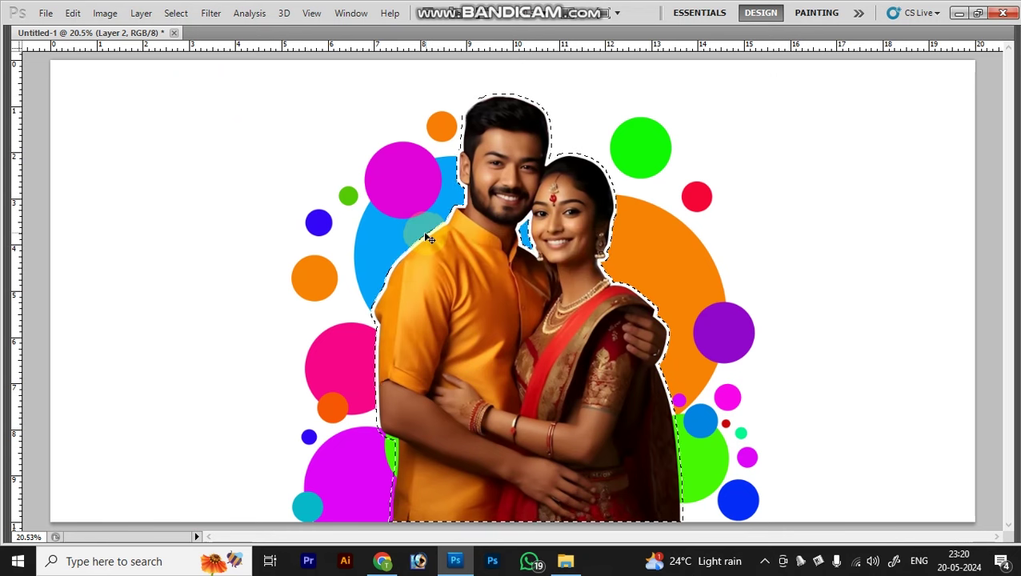
{"action": "right_click", "coordinate": [346, 464]}
{"action": "left_click", "coordinate": [373, 472]}
{"action": "left_click_drag", "start_coordinate": [366, 472], "coordinate": [687, 463]}
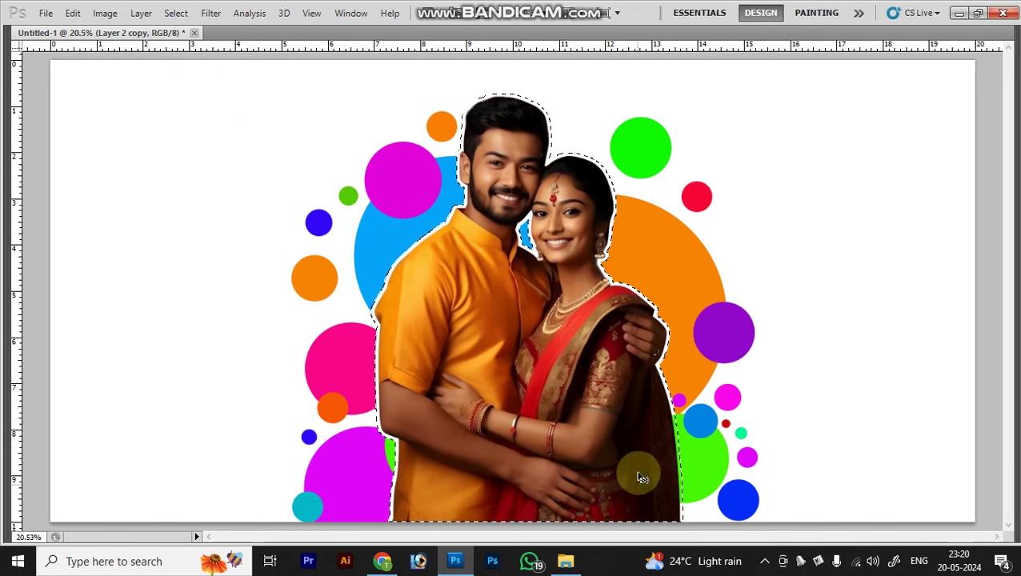
Select the newest couple-layer copy, deselect, drag it into place, and zoom in on the couple
{"action": "right_click", "coordinate": [686, 462]}
{"action": "left_click", "coordinate": [704, 467]}
{"action": "key", "text": "ctrl+d"}
{"action": "mouse_move", "coordinate": [690, 461]}
{"action": "left_mouse_down"}
{"action": "mouse_move", "coordinate": [624, 427]}
{"action": "mouse_move", "coordinate": [467, 386]}
{"action": "mouse_move", "coordinate": [385, 325]}
{"action": "left_mouse_up"}
{"action": "key", "text": "ctrl+minus"}
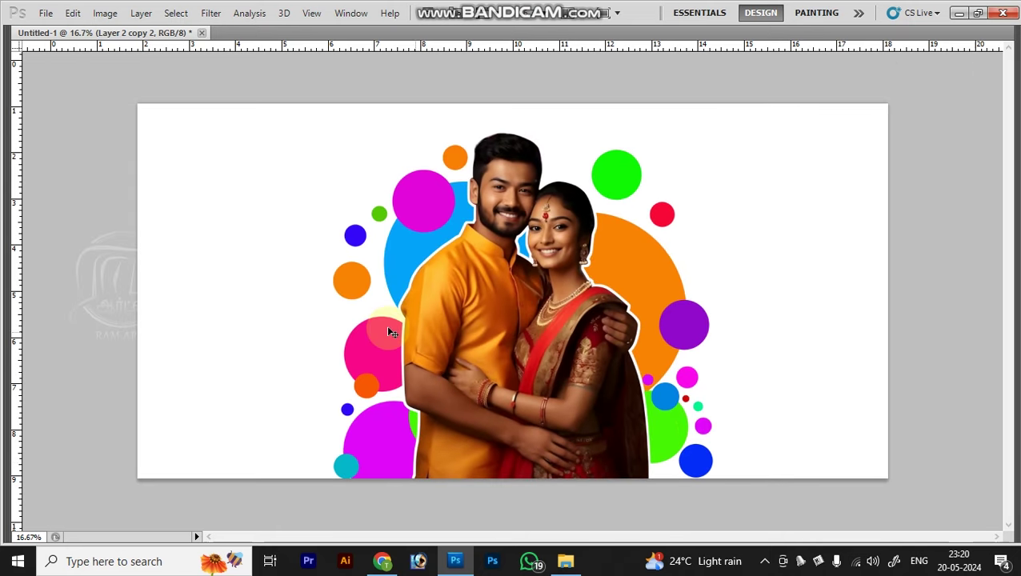
{"action": "left_click_drag", "start_coordinate": [252, 98], "coordinate": [825, 456]}
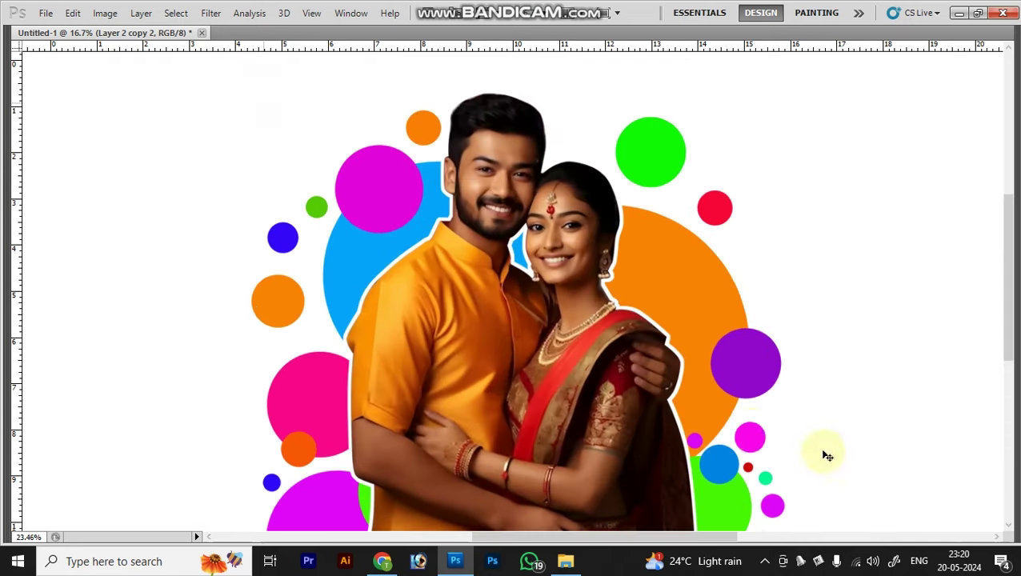
{"action": "key", "text": "ctrl+minus"}
{"action": "left_click_drag", "start_coordinate": [647, 374], "coordinate": [580, 369]}
{"action": "key", "text": "ctrl+0"}
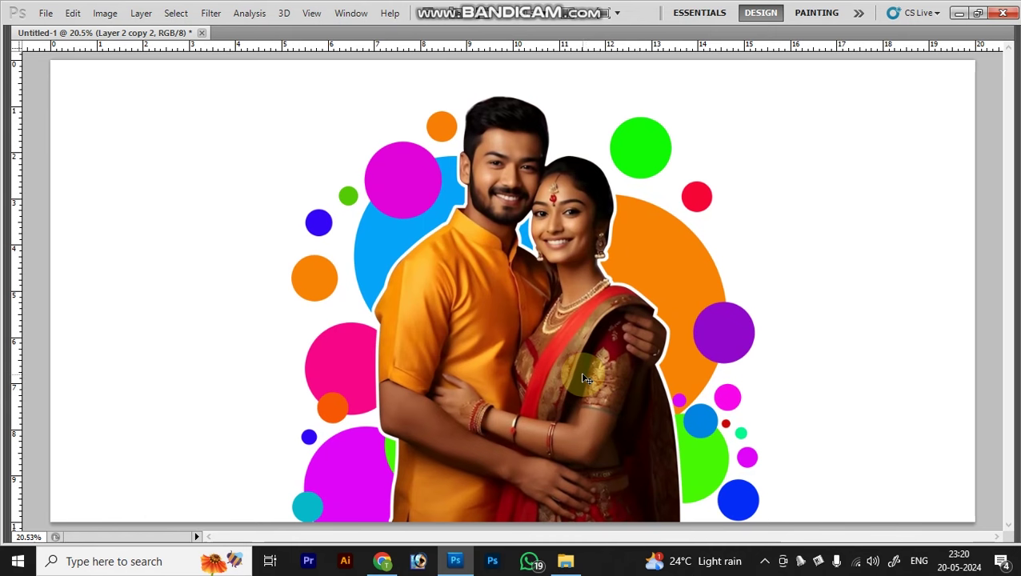
{"action": "right_click", "coordinate": [602, 335]}
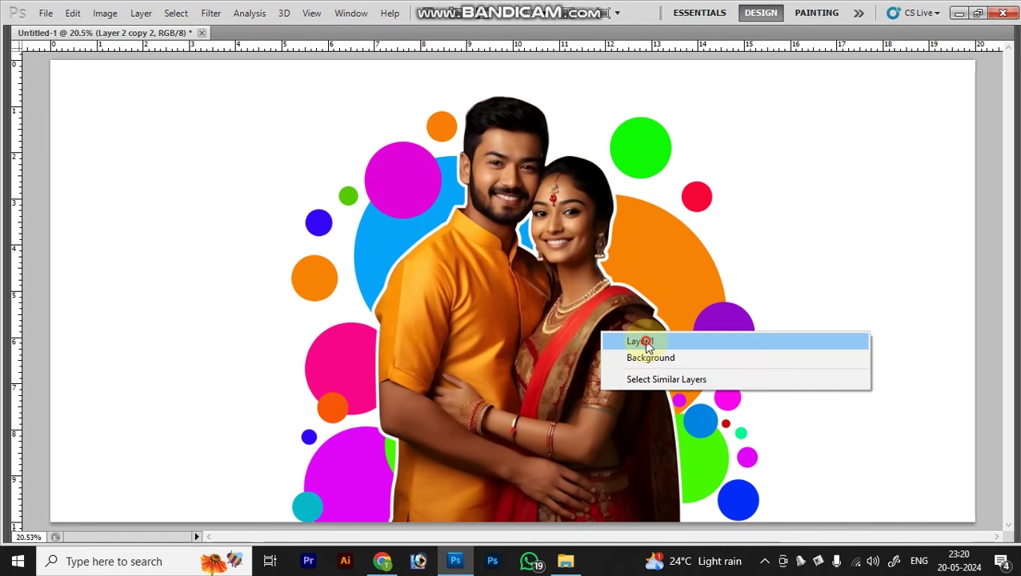
{"action": "left_click", "coordinate": [647, 343]}
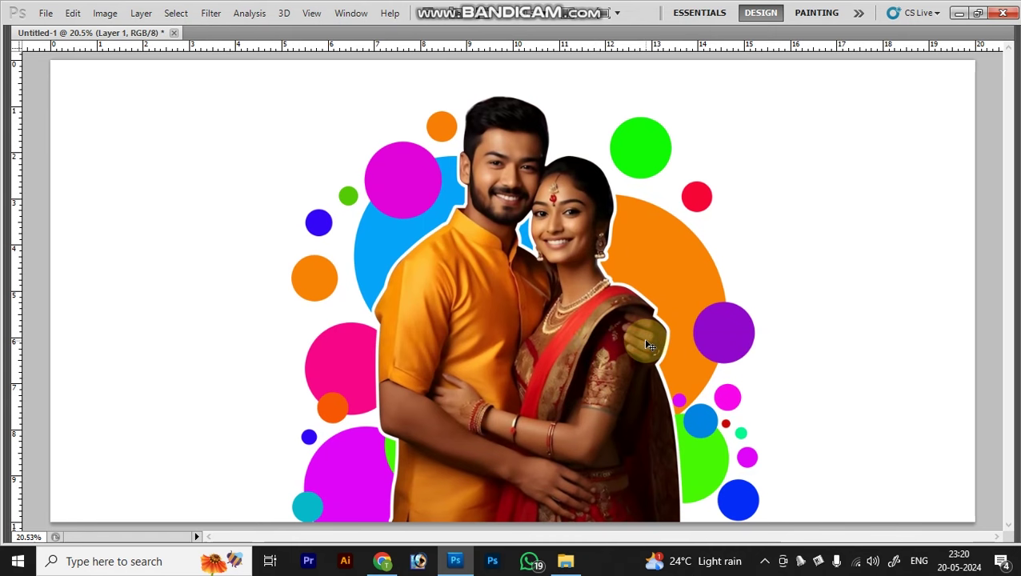
{"action": "left_click_drag", "start_coordinate": [648, 343], "coordinate": [678, 307]}
{"action": "right_click", "coordinate": [683, 288]}
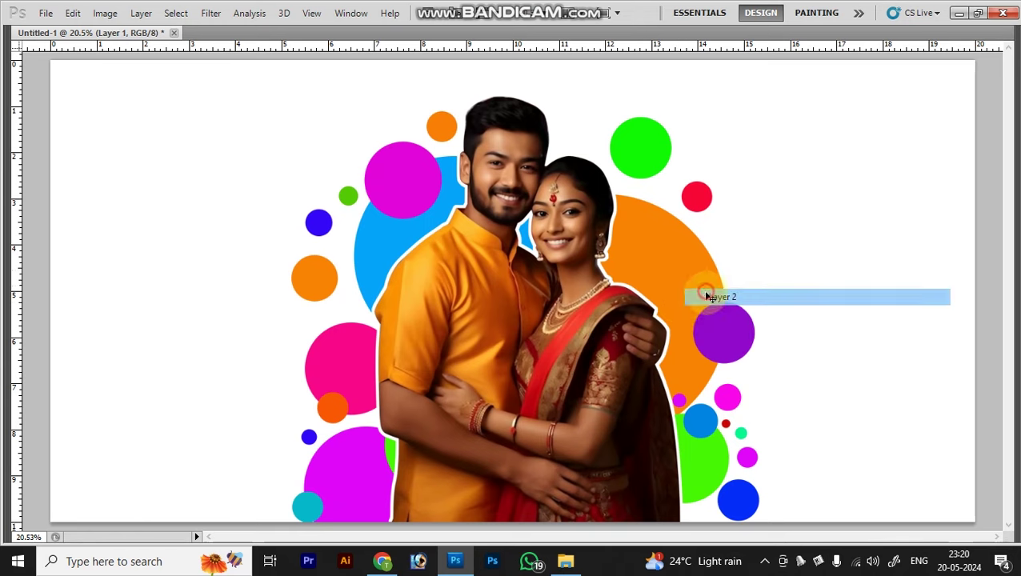
{"action": "left_click", "coordinate": [687, 294]}
{"action": "right_click", "coordinate": [378, 480]}
{"action": "left_click", "coordinate": [378, 480]}
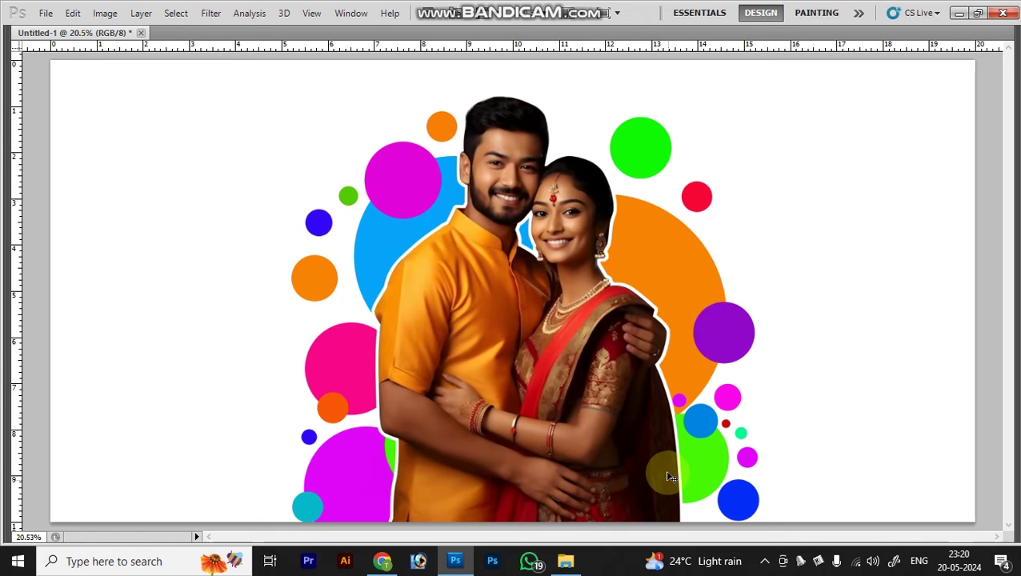
{"action": "left_click_drag", "start_coordinate": [646, 398], "coordinate": [582, 402]}
{"action": "key", "text": "z"}
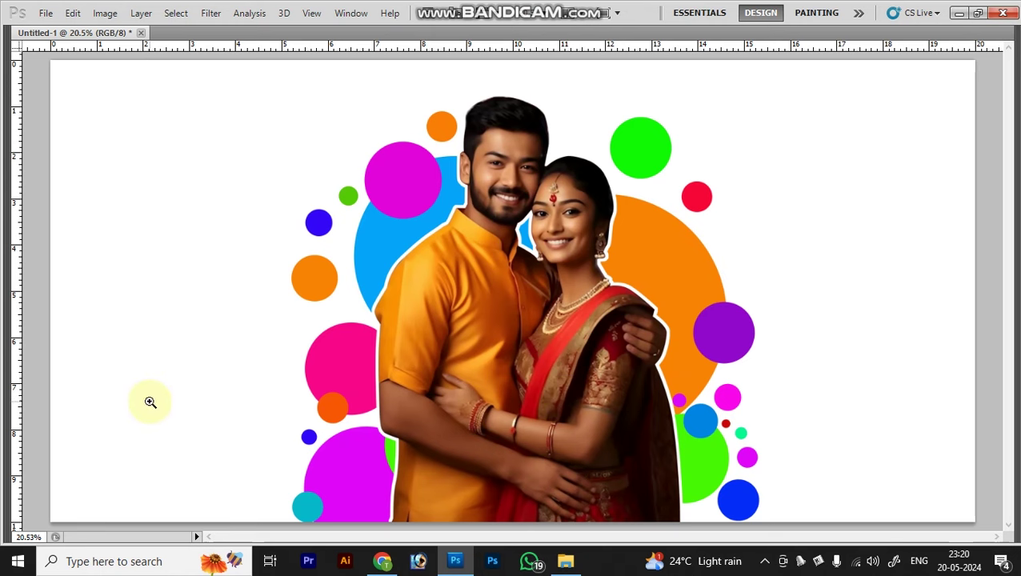
{"action": "mouse_move", "coordinate": [118, 200]}
{"action": "left_mouse_down"}
{"action": "mouse_move", "coordinate": [226, 396]}
{"action": "mouse_move", "coordinate": [286, 384]}
{"action": "left_mouse_up"}
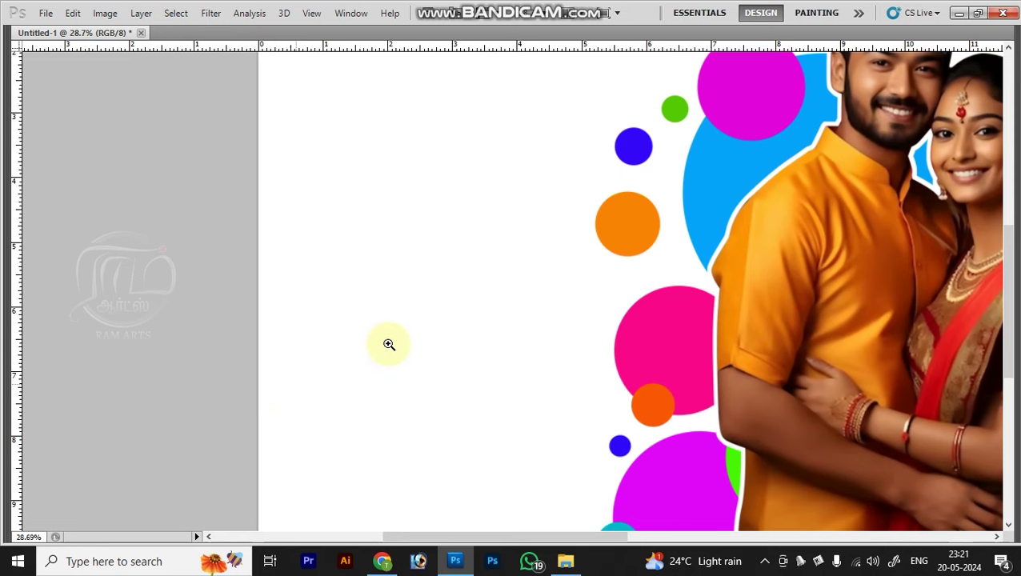
Zoom into the blank left area and start a text line there, with character settings showing
{"action": "key", "text": "ctrl+minus"}
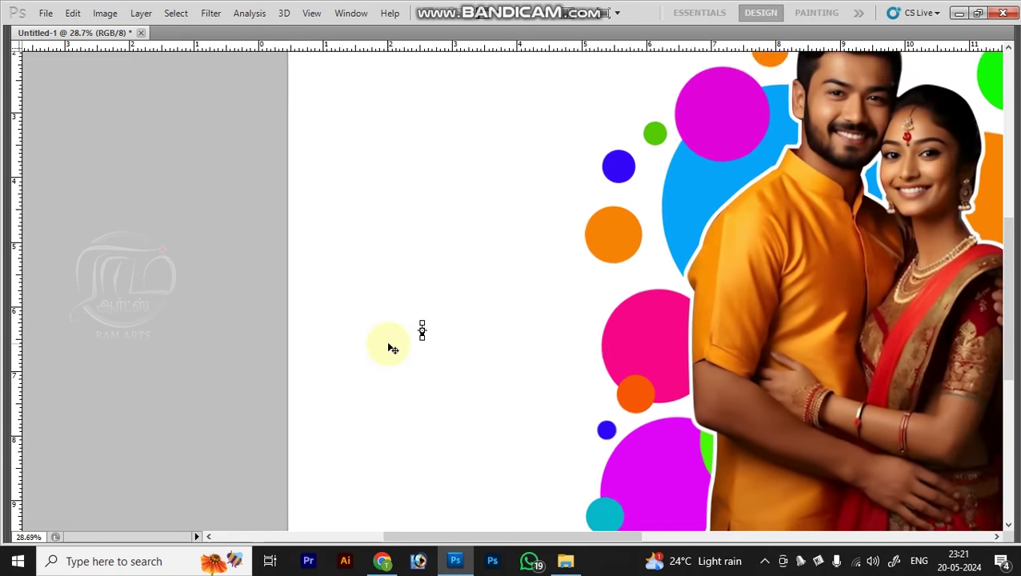
{"action": "key", "text": "ctrl+minus"}
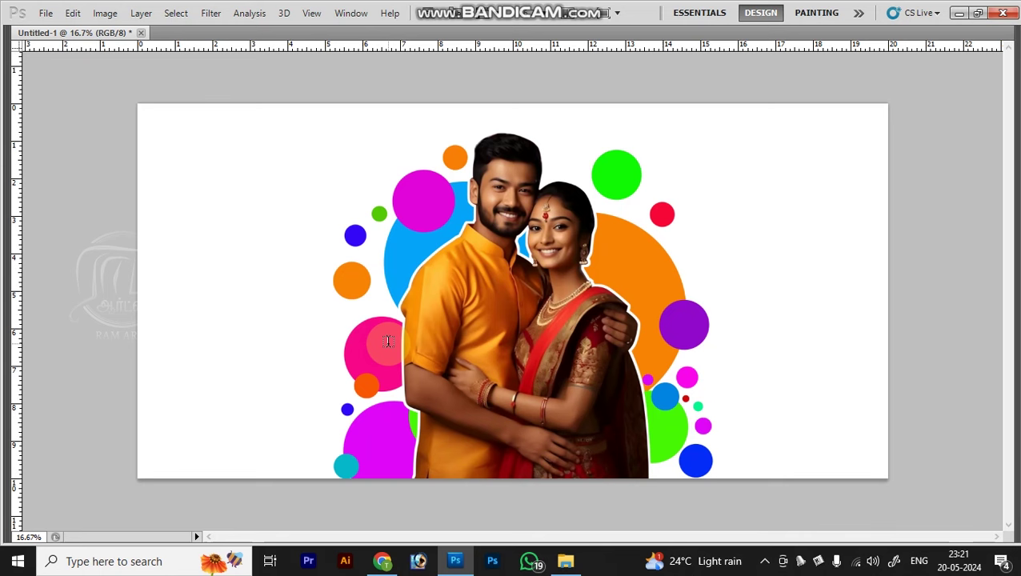
{"action": "left_click_drag", "start_coordinate": [151, 182], "coordinate": [330, 357]}
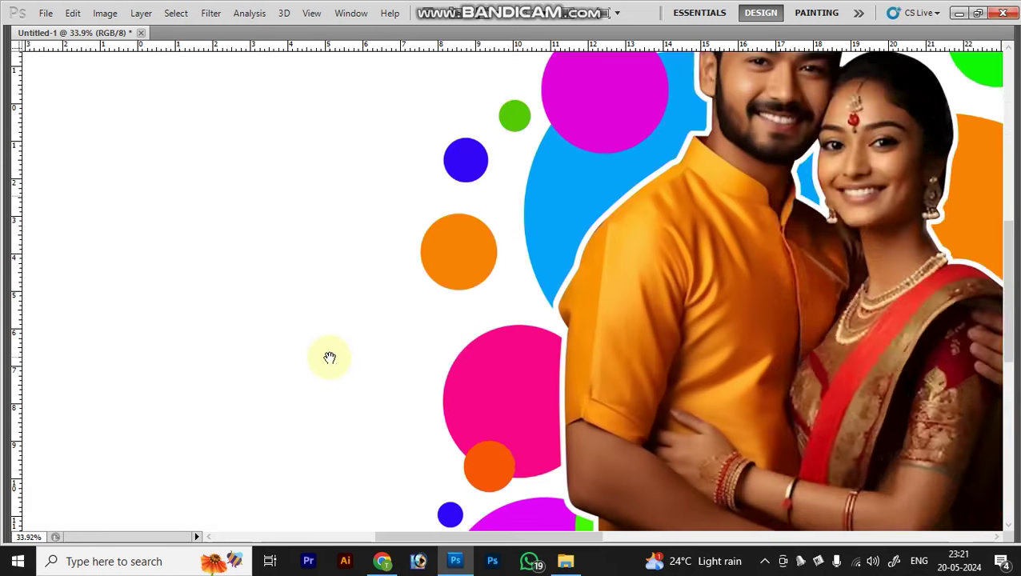
{"action": "left_click", "coordinate": [391, 336]}
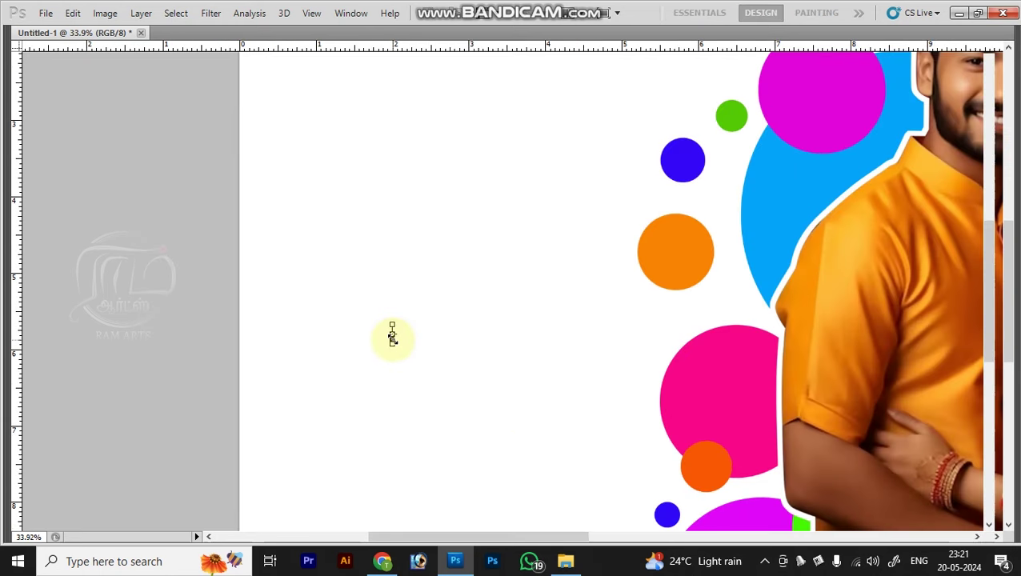
{"action": "key", "text": "ctrl+t"}
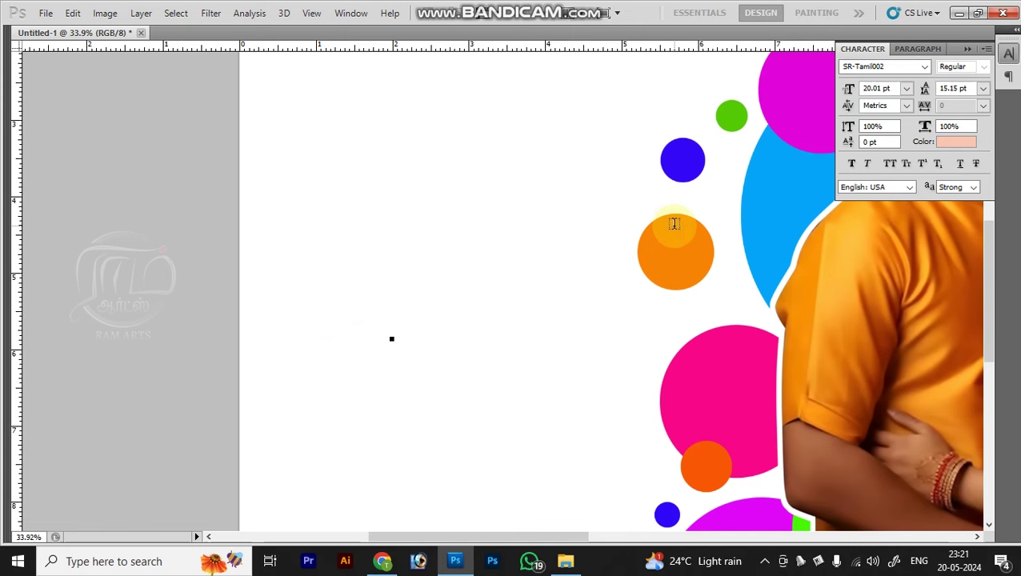
{"action": "left_click", "coordinate": [903, 66]}
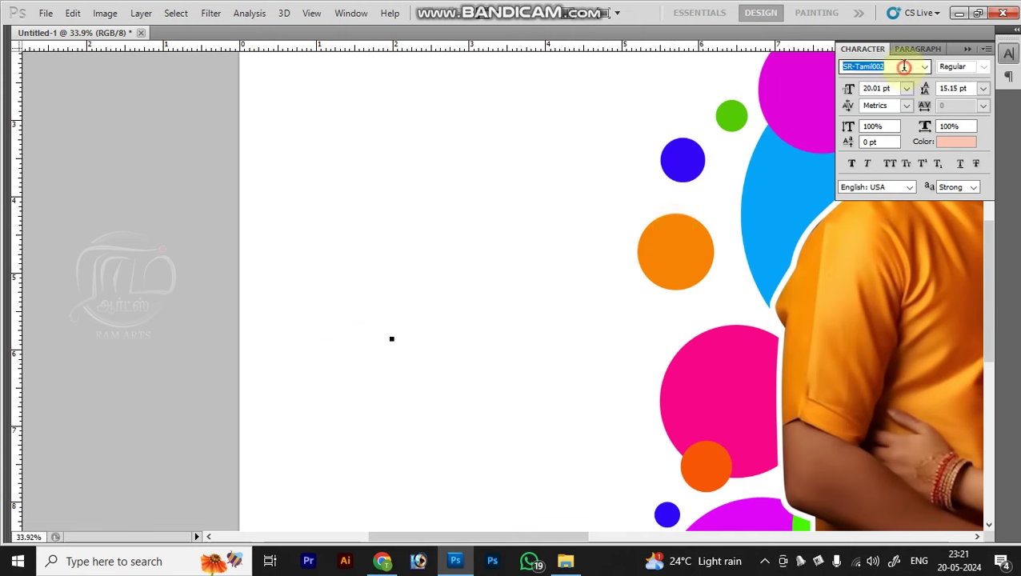
Set the names in Impact, all capitals, and enlarge the ARJUN RAMYA text
{"action": "type", "text": "Impact"}
{"action": "key", "text": "Return"}
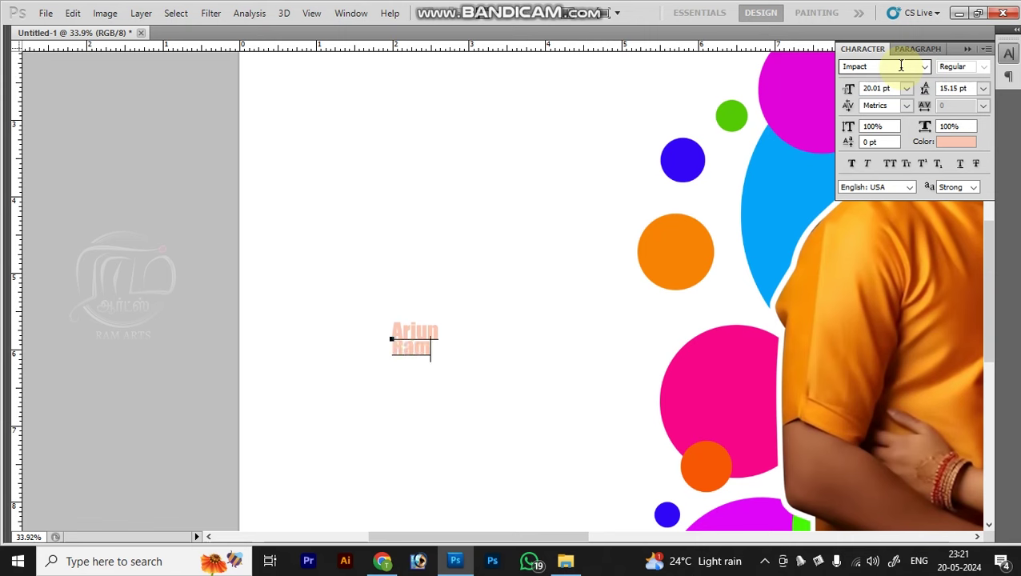
{"action": "key", "text": "ctrl+a"}
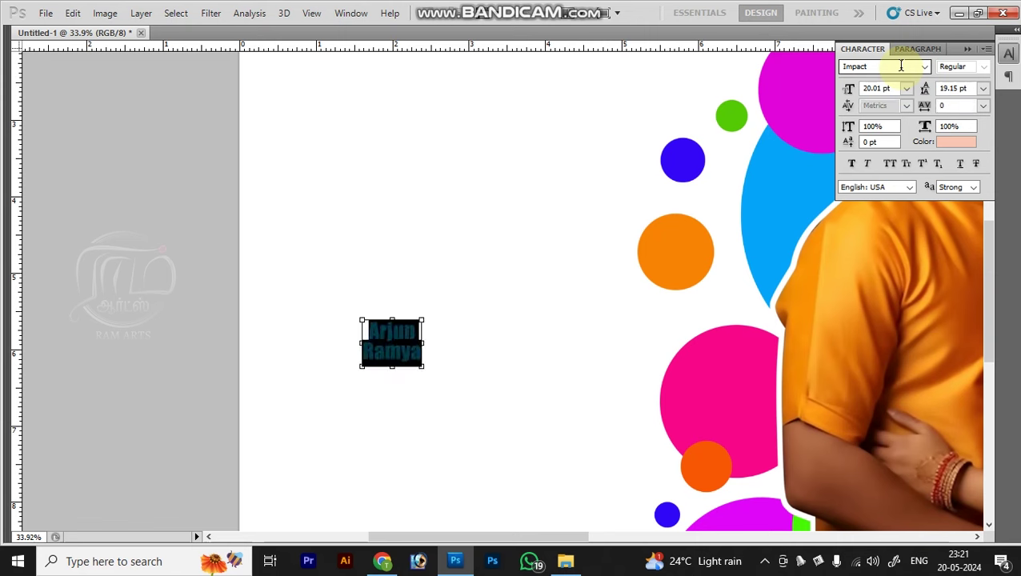
{"action": "key", "text": "ctrl+shift+k"}
{"action": "key", "text": "ctrl+Return"}
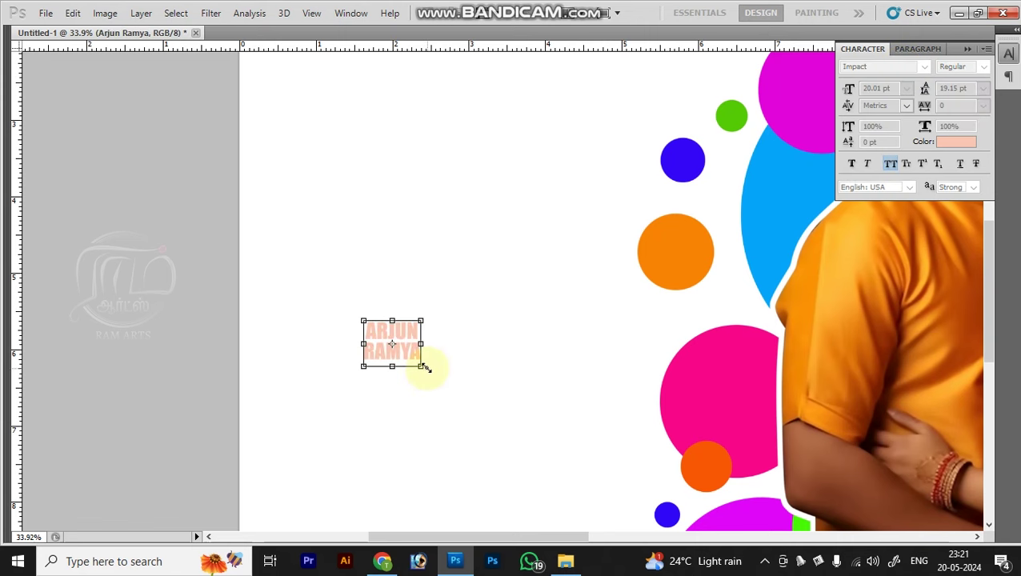
{"action": "left_click_drag", "start_coordinate": [421, 366], "coordinate": [503, 425]}
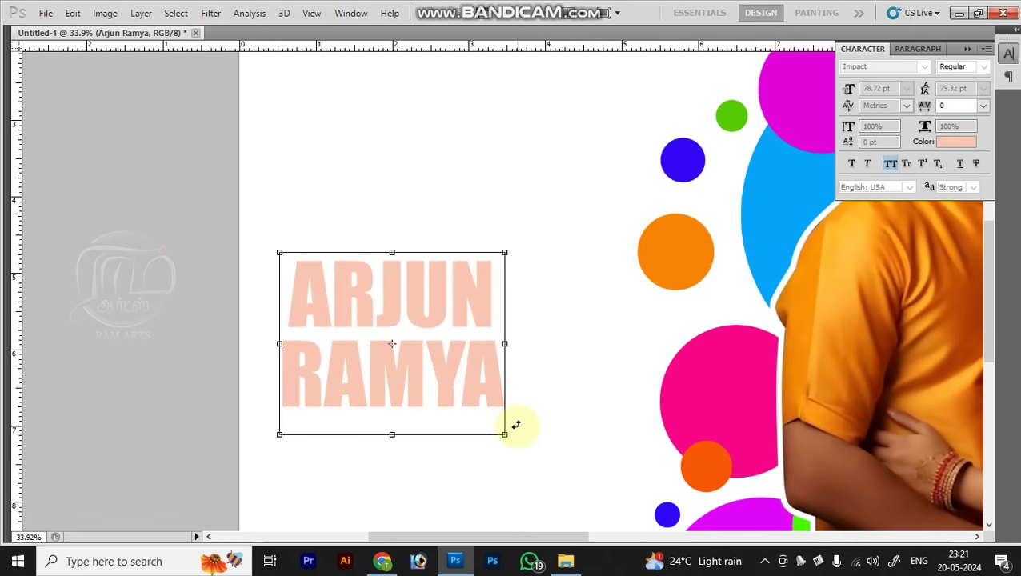
{"action": "key", "text": "Return"}
Position the names at the banner's left and switch them to a wide bold display font
{"action": "left_click_drag", "start_coordinate": [414, 372], "coordinate": [491, 322]}
{"action": "scroll", "coordinate": [206, 338], "scroll_direction": "down", "scroll_amount": 3}
{"action": "left_click_drag", "start_coordinate": [163, 322], "coordinate": [155, 317]}
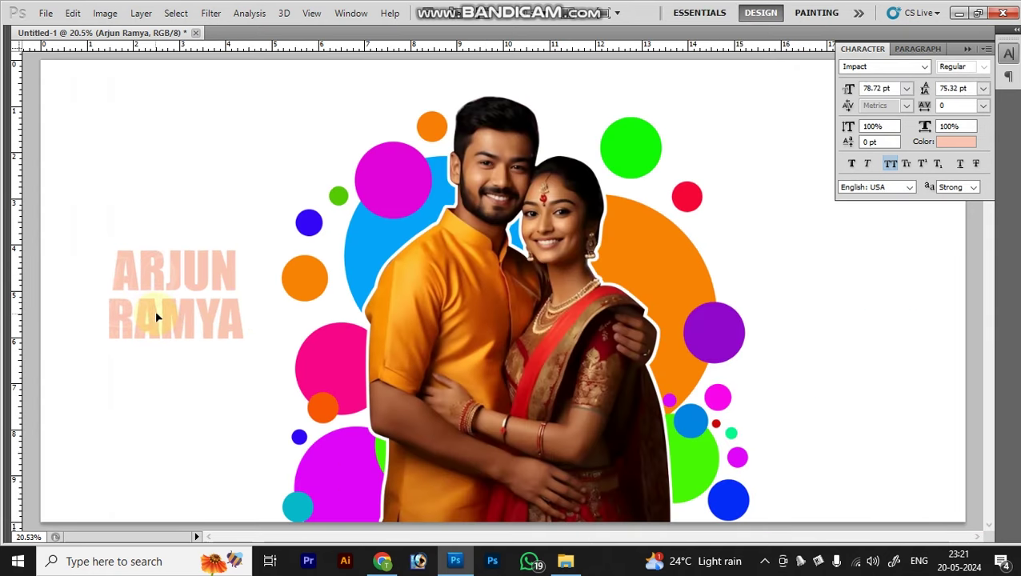
{"action": "left_click", "coordinate": [842, 149]}
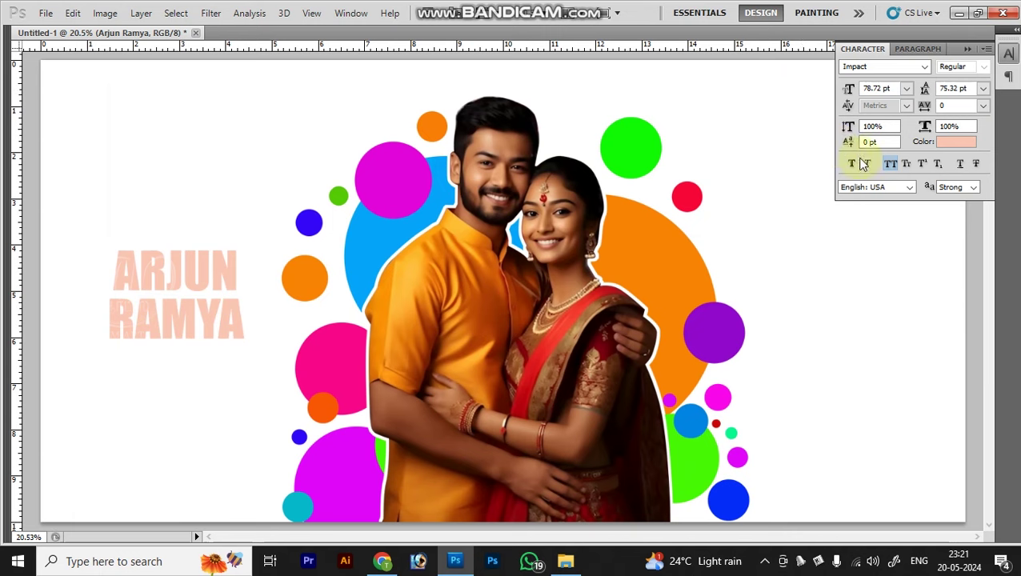
{"action": "left_click", "coordinate": [884, 66]}
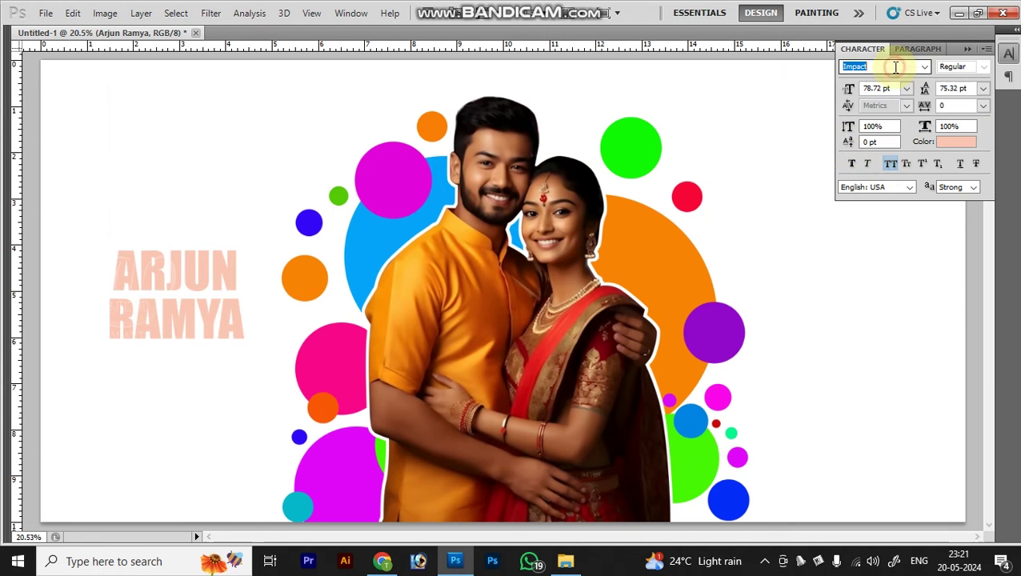
{"action": "key", "text": "Down"}
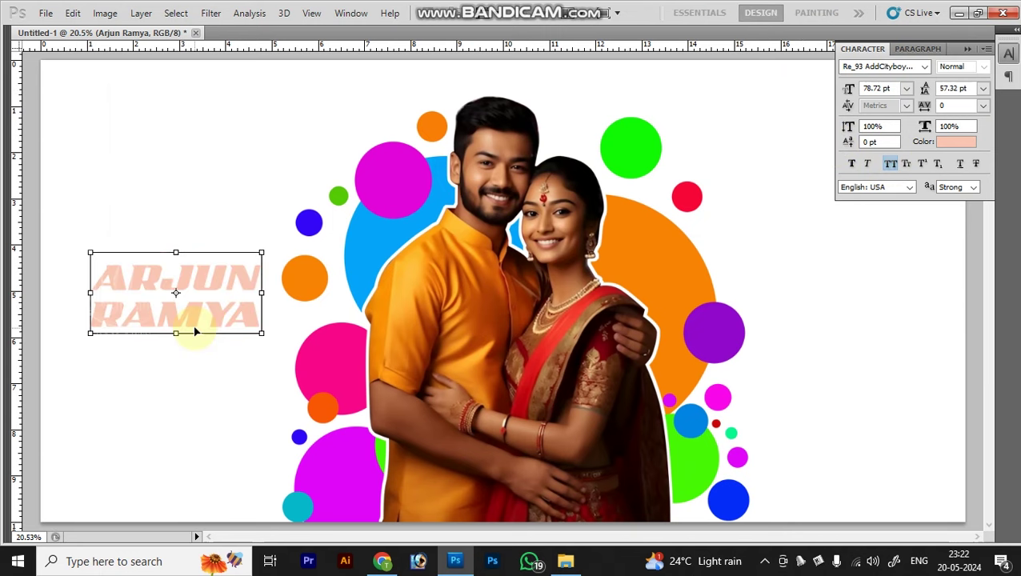
{"action": "key", "text": "ctrl+Return"}
{"action": "left_click_drag", "start_coordinate": [84, 182], "coordinate": [414, 417]}
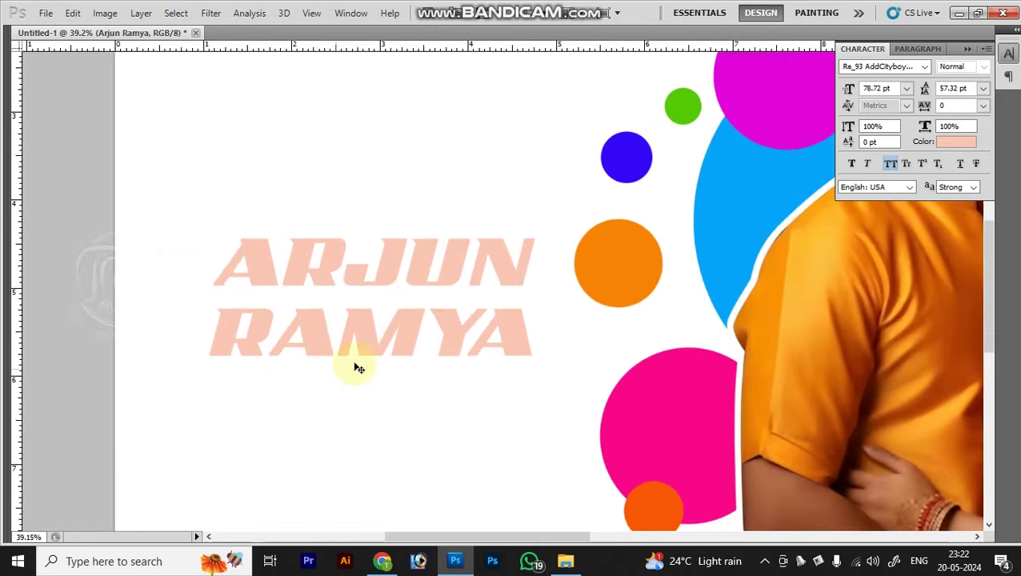
{"action": "left_click_drag", "start_coordinate": [405, 337], "coordinate": [424, 321]}
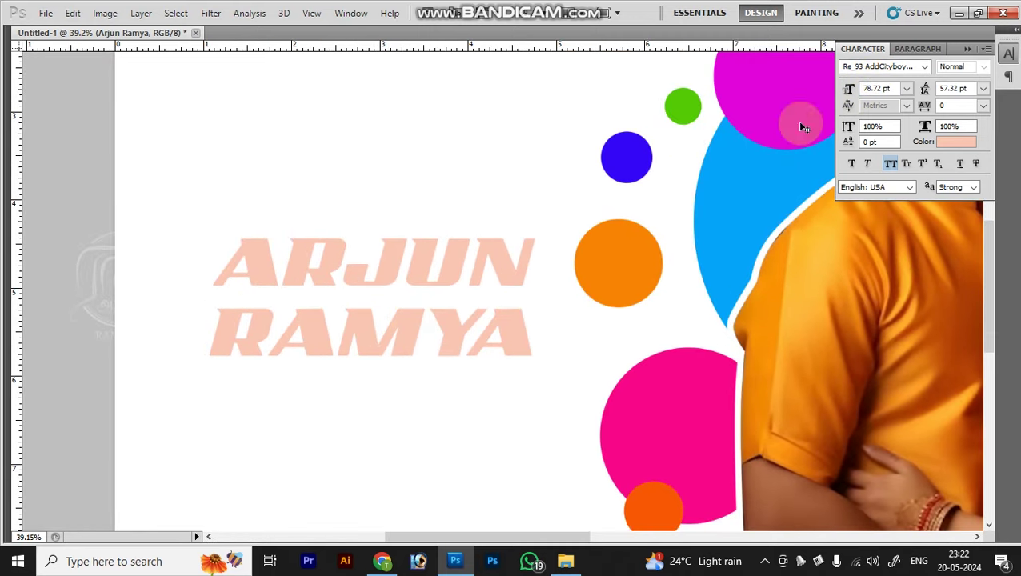
Select all the name text and set its colour to pale peach
{"action": "left_click", "coordinate": [377, 326]}
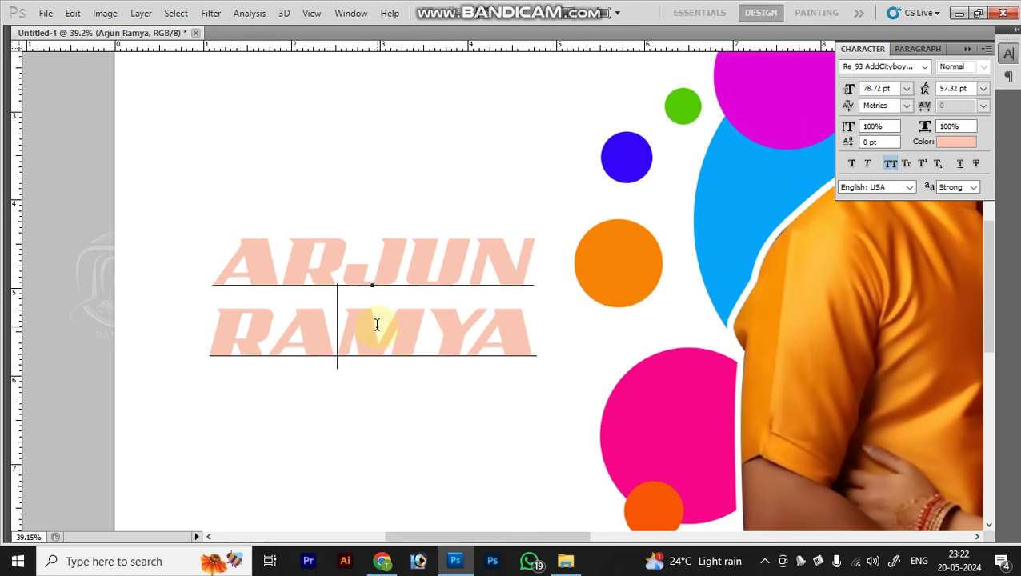
{"action": "key", "text": "ctrl+a"}
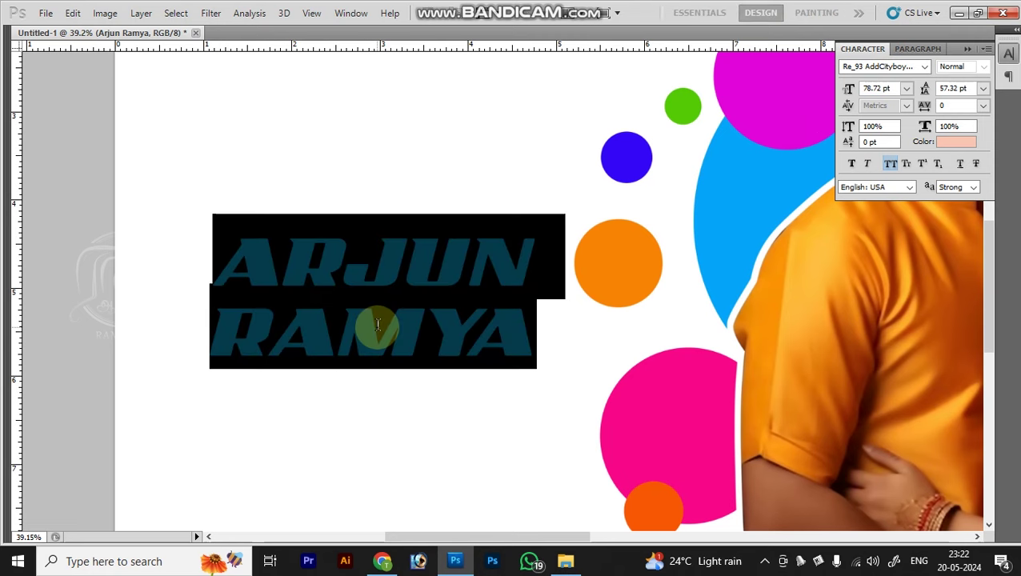
{"action": "key", "text": "ctrl+Return"}
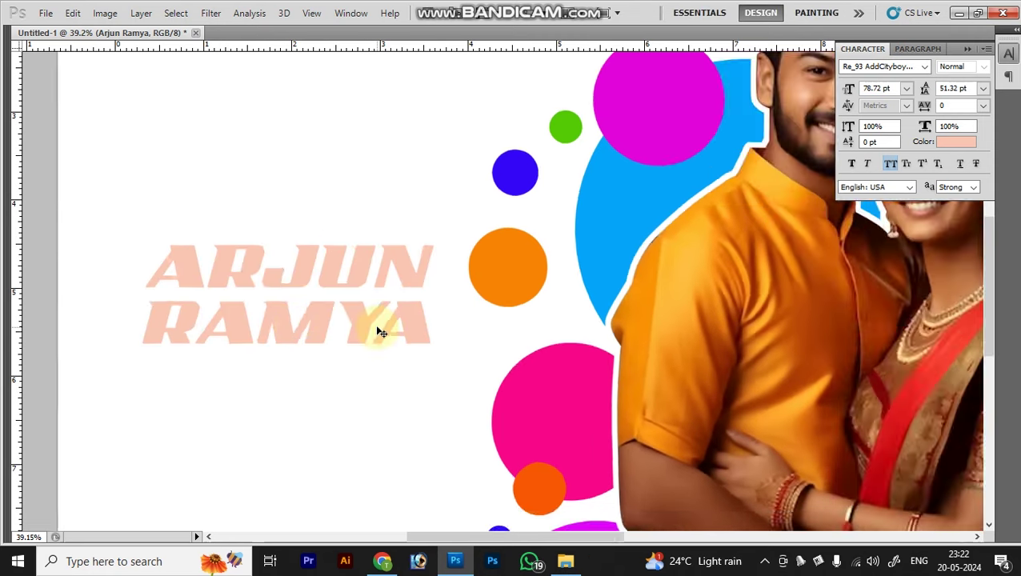
{"action": "key", "text": "ctrl+0"}
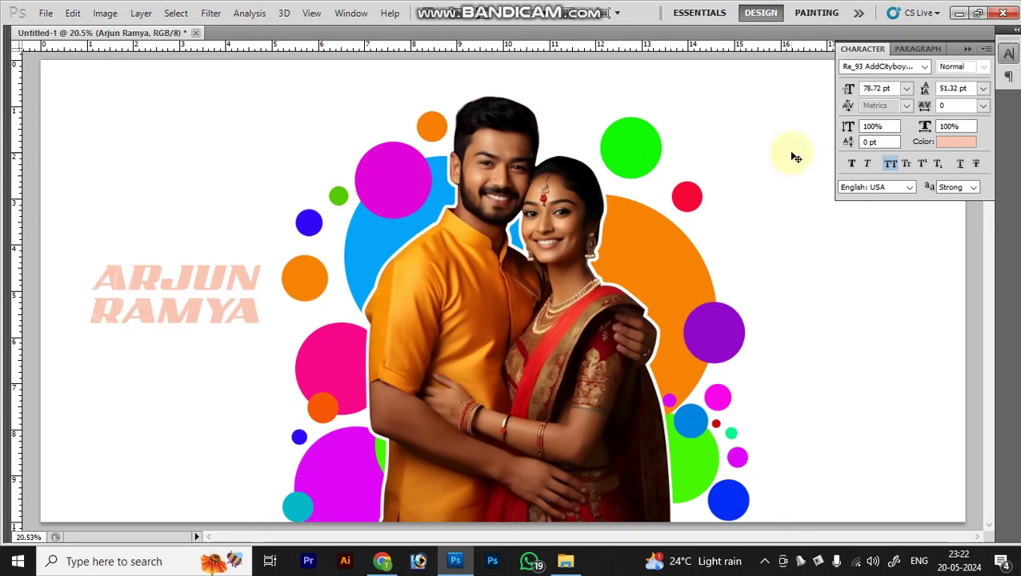
{"action": "left_click", "coordinate": [959, 149]}
{"action": "key", "text": "Return"}
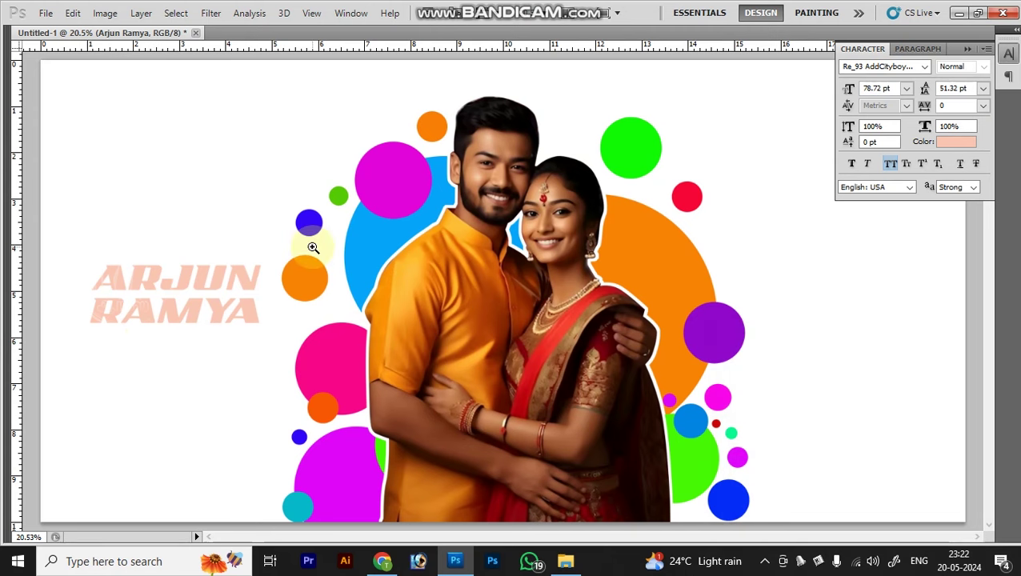
Select the photo layer and nudge it slightly down
{"action": "right_click", "coordinate": [417, 331]}
{"action": "left_click", "coordinate": [430, 336]}
{"action": "right_click", "coordinate": [344, 360]}
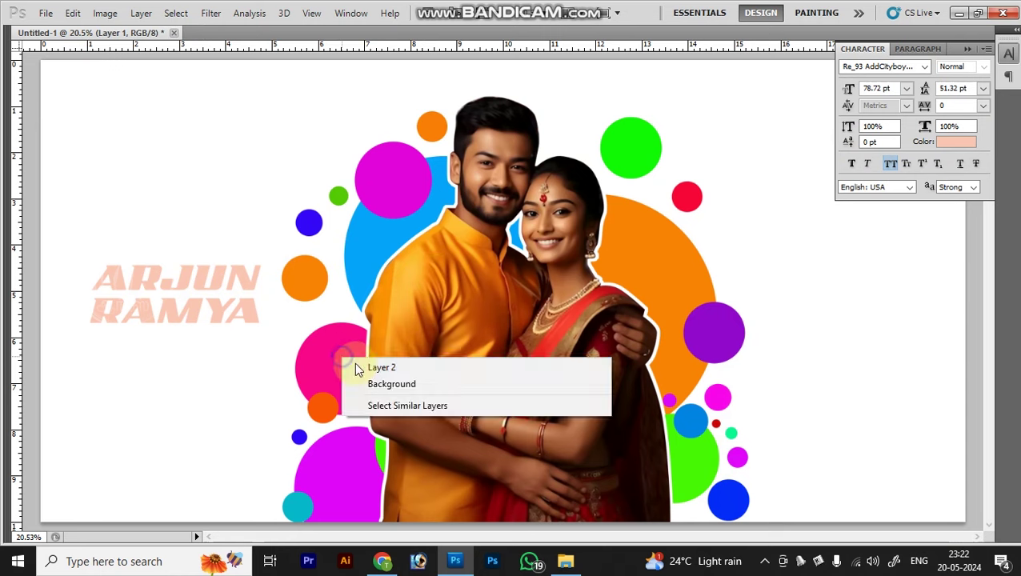
{"action": "left_click", "coordinate": [355, 365]}
{"action": "left_click_drag", "start_coordinate": [354, 313], "coordinate": [355, 331]}
Move the couple and circles to the right side and the ARJUN RAMYA title slightly right
{"action": "right_click", "coordinate": [352, 460]}
{"action": "left_click", "coordinate": [376, 464]}
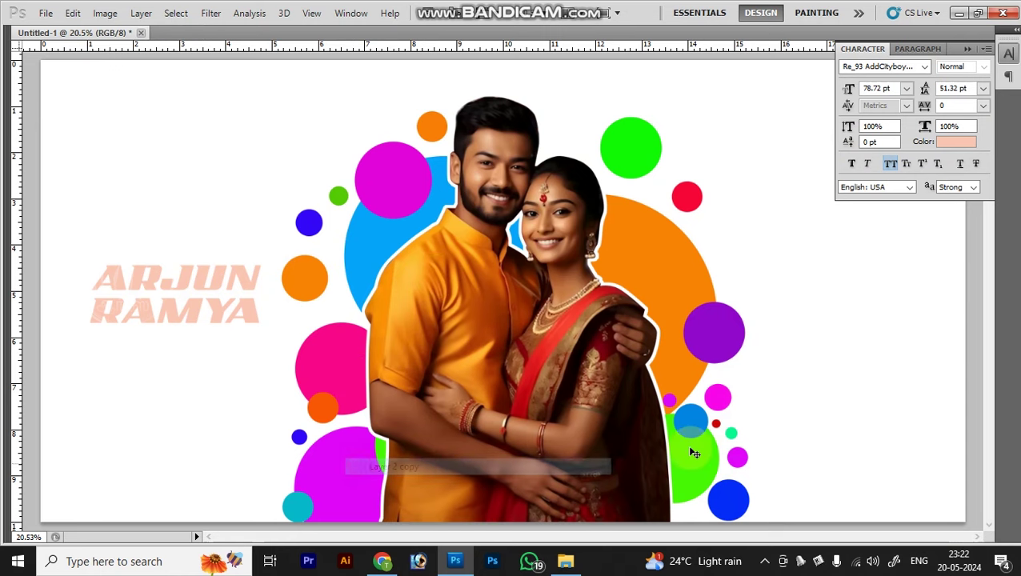
{"action": "right_click", "coordinate": [695, 440]}
{"action": "left_click", "coordinate": [704, 442]}
{"action": "left_click_drag", "start_coordinate": [368, 416], "coordinate": [538, 418]}
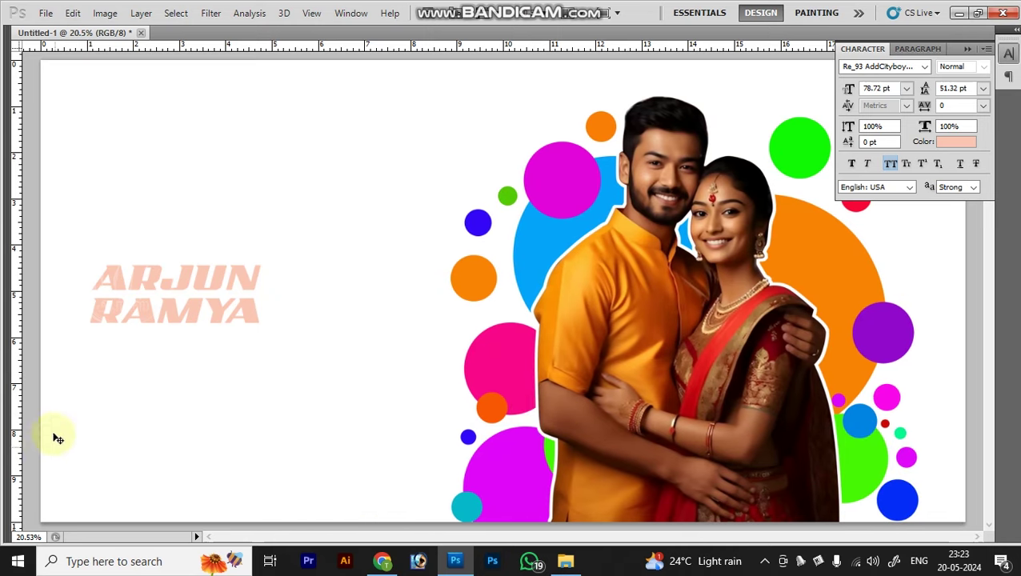
{"action": "mouse_move", "coordinate": [249, 327]}
{"action": "left_mouse_down"}
{"action": "mouse_move", "coordinate": [333, 321]}
{"action": "mouse_move", "coordinate": [375, 338]}
{"action": "left_mouse_up"}
{"action": "key", "text": "ctrl+t"}
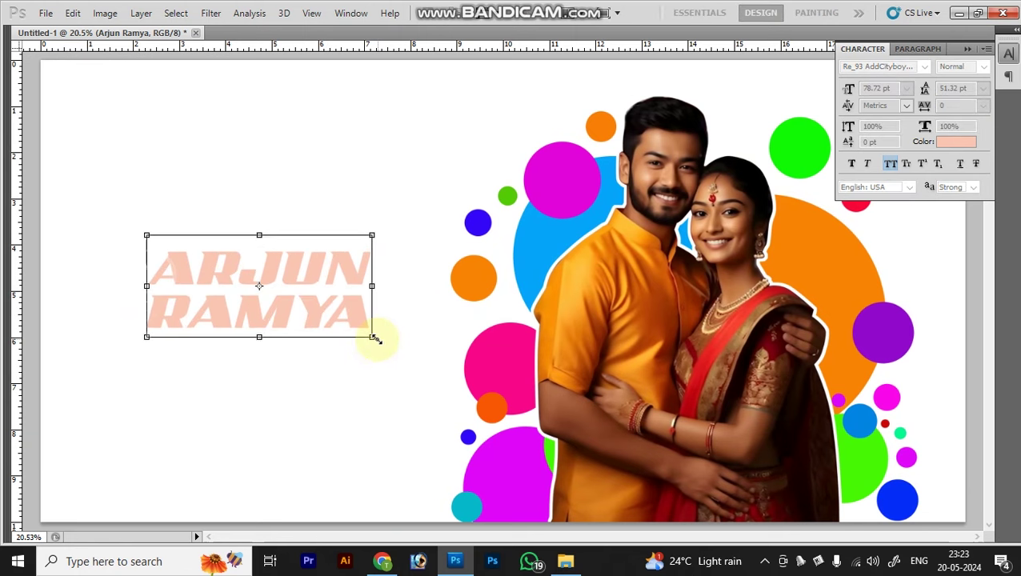
Commit the ARJUN RAMYA title enlargement at 103.61 pt
{"action": "key", "text": "Return"}
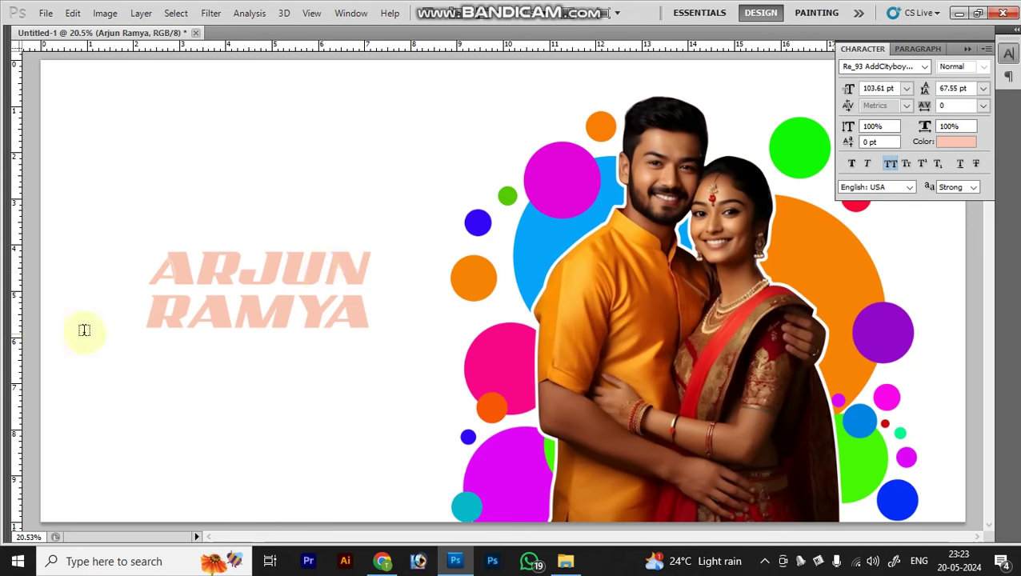
{"action": "double_click", "coordinate": [168, 272]}
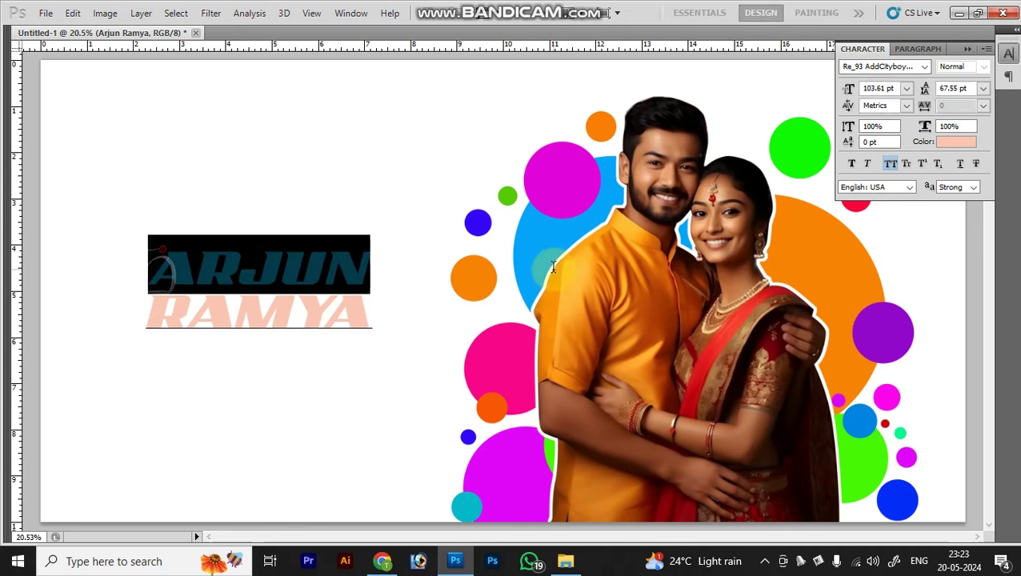
Colour ARJUN blue using a colour sampled from a circle
{"action": "left_click", "coordinate": [1008, 54]}
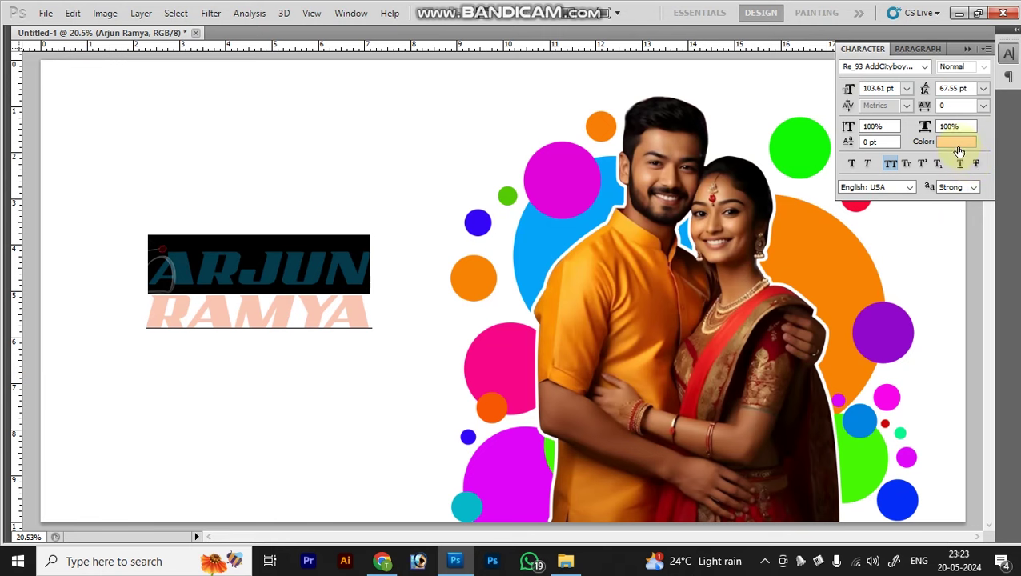
{"action": "left_click", "coordinate": [956, 142]}
{"action": "left_click", "coordinate": [571, 229]}
{"action": "key", "text": "Return"}
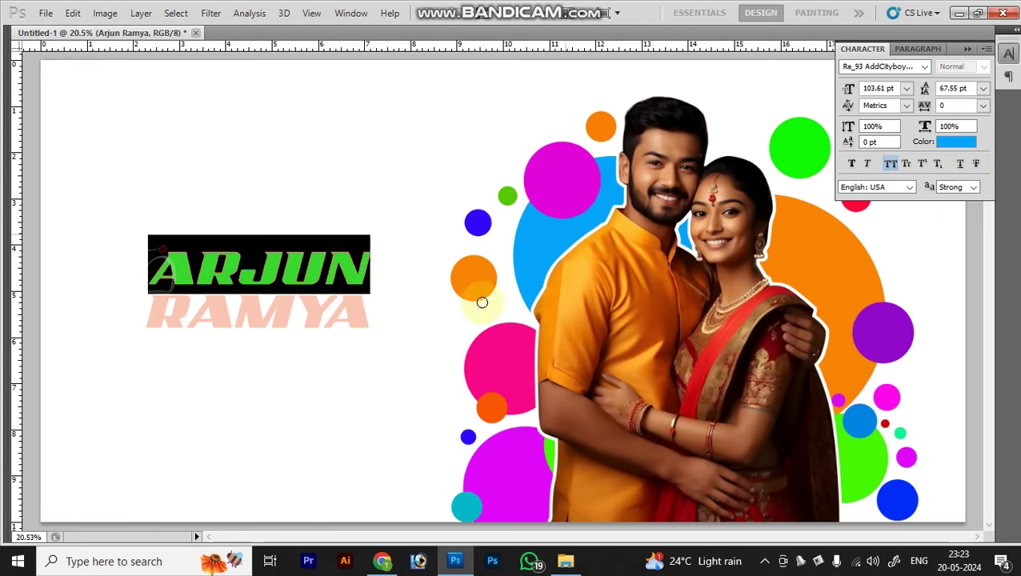
{"action": "left_click", "coordinate": [304, 382]}
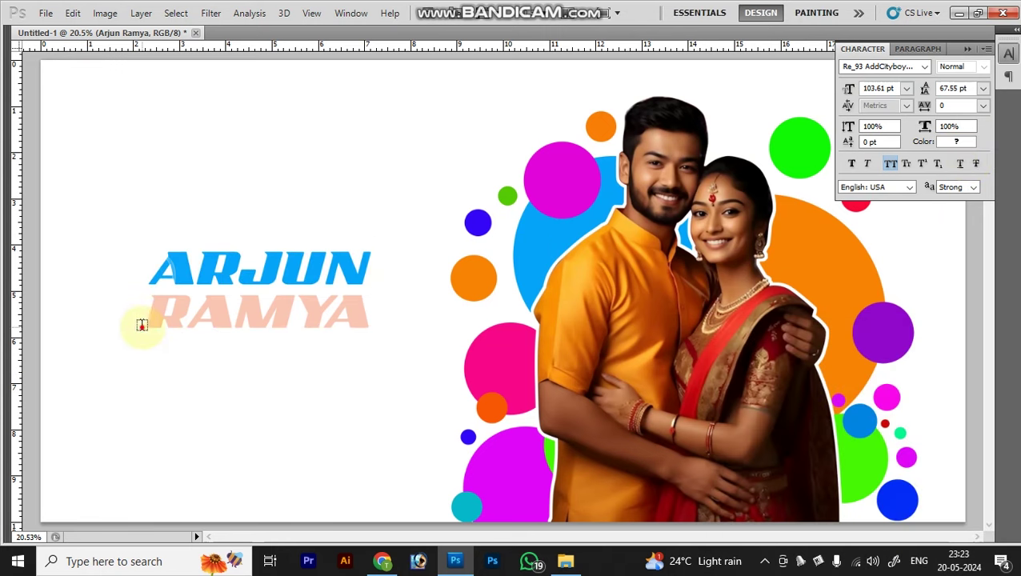
Select RAMYA and colour it orange sampled from a circle
{"action": "left_click_drag", "start_coordinate": [145, 318], "coordinate": [521, 317]}
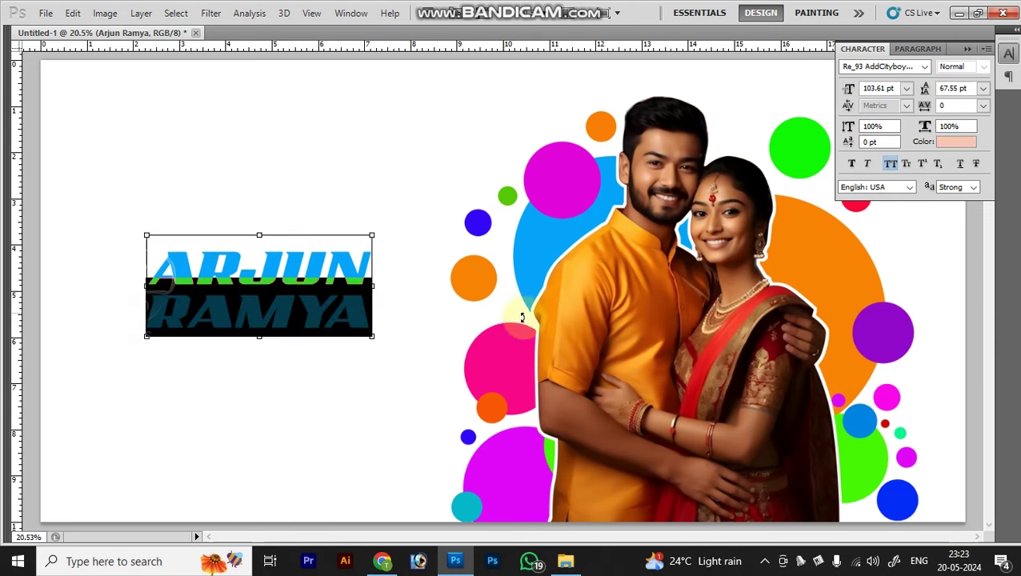
{"action": "left_click", "coordinate": [944, 143]}
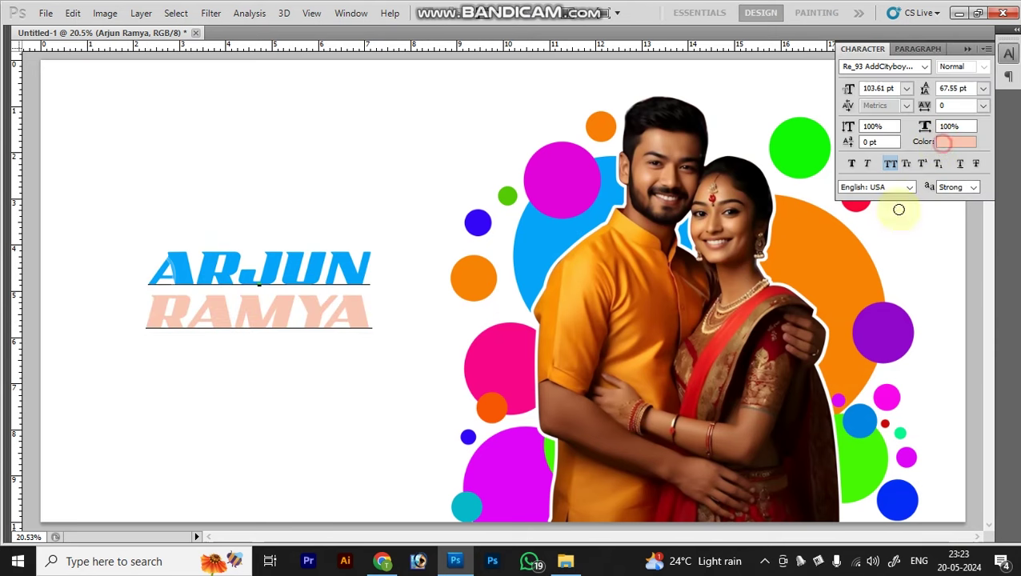
{"action": "left_click", "coordinate": [855, 244]}
{"action": "key", "text": "Return"}
{"action": "left_click", "coordinate": [346, 332]}
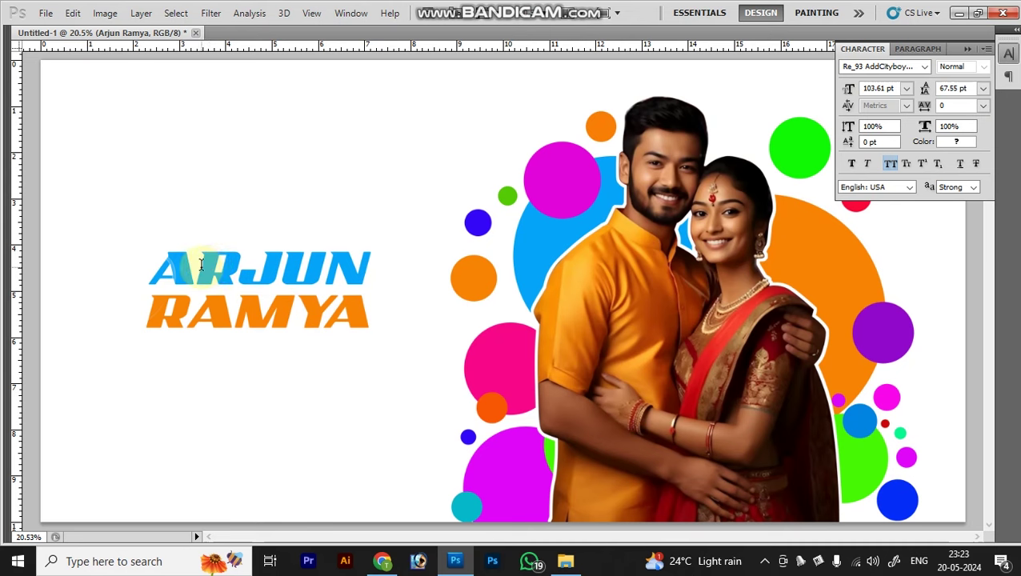
{"action": "left_click_drag", "start_coordinate": [197, 267], "coordinate": [238, 266]}
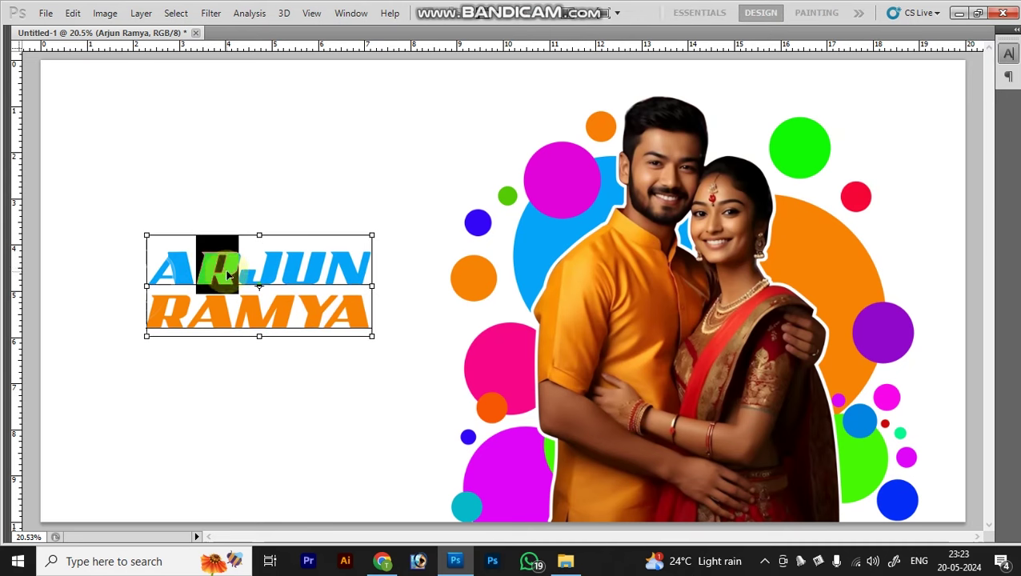
Colour the R of ARJUN orange and the J magenta, sampled from the circles
{"action": "key", "text": "ctrl+t"}
{"action": "left_click", "coordinate": [956, 142]}
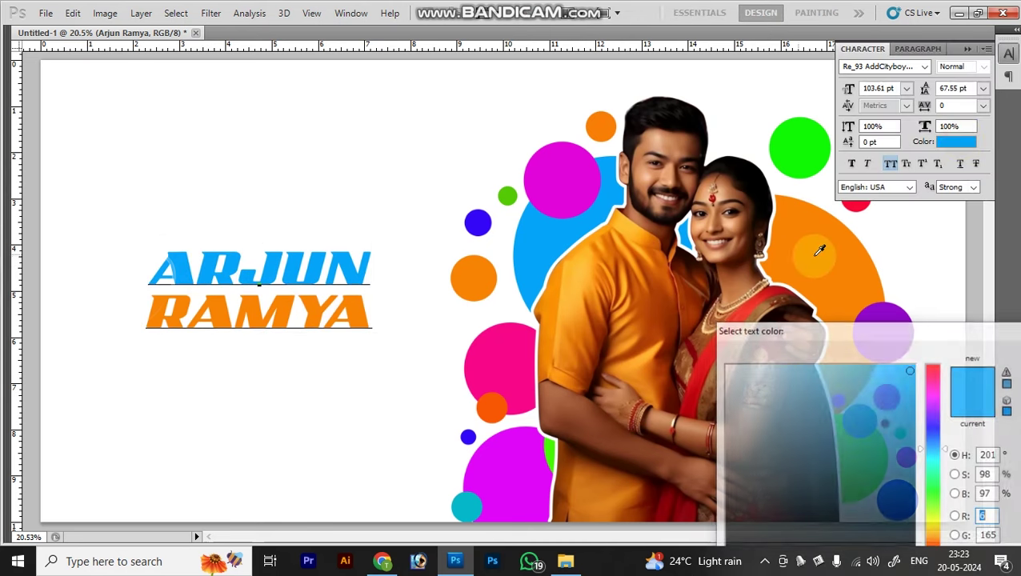
{"action": "left_click", "coordinate": [819, 255]}
{"action": "key", "text": "Return"}
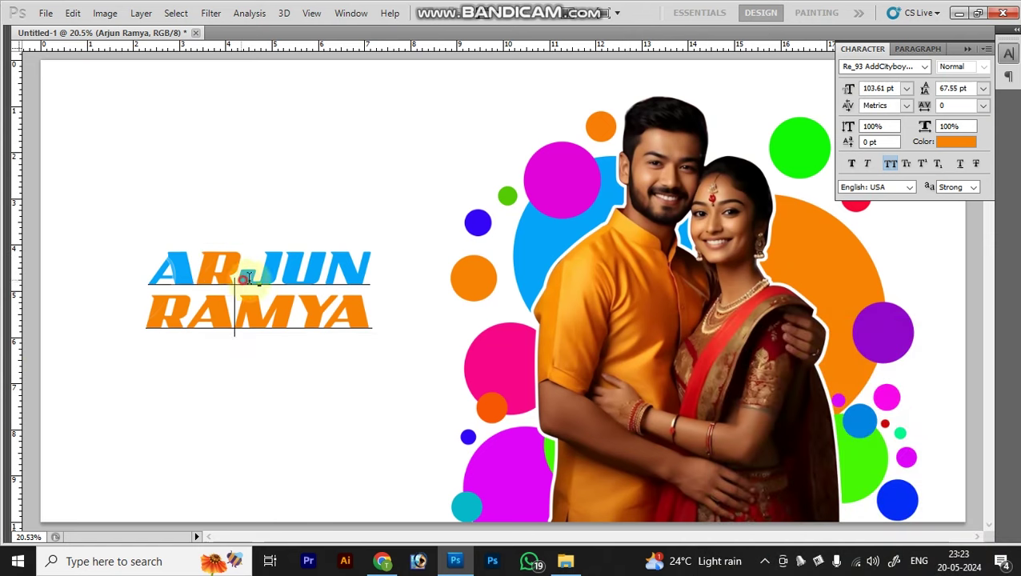
{"action": "mouse_move", "coordinate": [232, 296]}
{"action": "left_mouse_down"}
{"action": "mouse_move", "coordinate": [269, 280]}
{"action": "mouse_move", "coordinate": [237, 268]}
{"action": "left_mouse_up"}
{"action": "key", "text": "ctrl+t"}
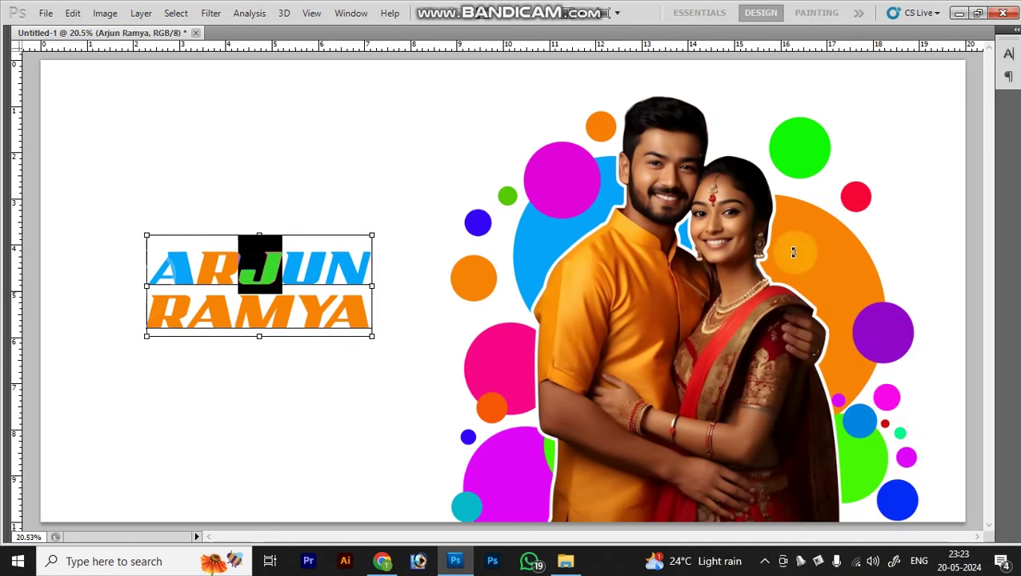
{"action": "key", "text": "ctrl+t"}
{"action": "left_click", "coordinate": [952, 144]}
{"action": "left_click", "coordinate": [569, 164]}
{"action": "key", "text": "Return"}
{"action": "key", "text": "ctrl+Return"}
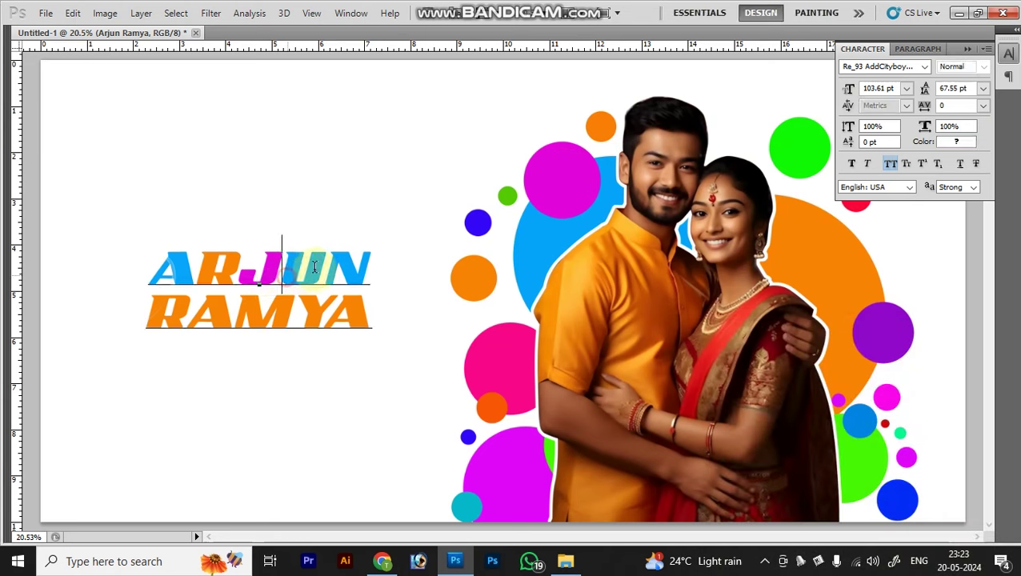
Colour the U green and the N red, sampled from the circles
{"action": "left_click_drag", "start_coordinate": [282, 268], "coordinate": [325, 268]}
{"action": "key", "text": "ctrl+t"}
{"action": "key", "text": "ctrl+t"}
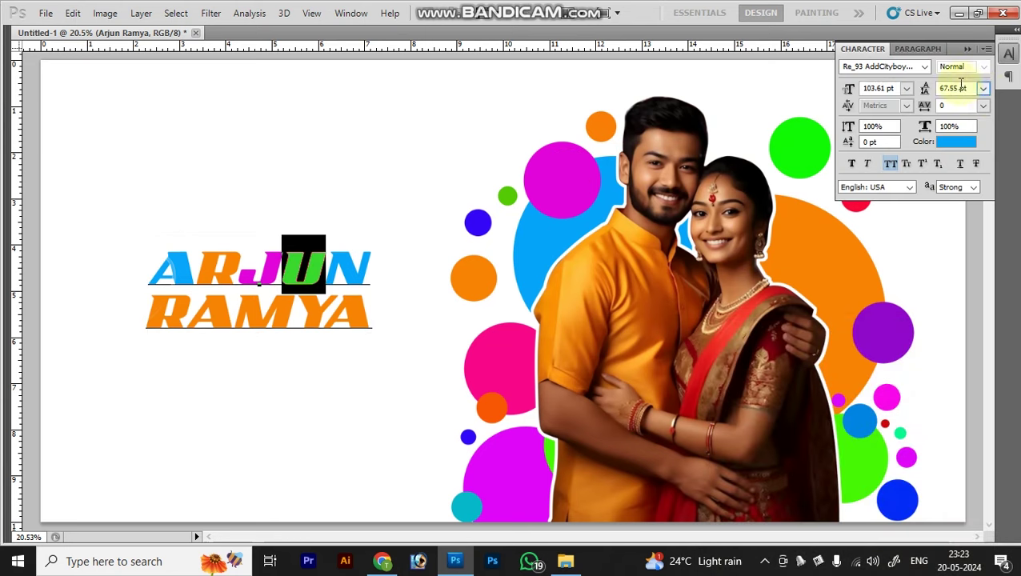
{"action": "left_click", "coordinate": [956, 141]}
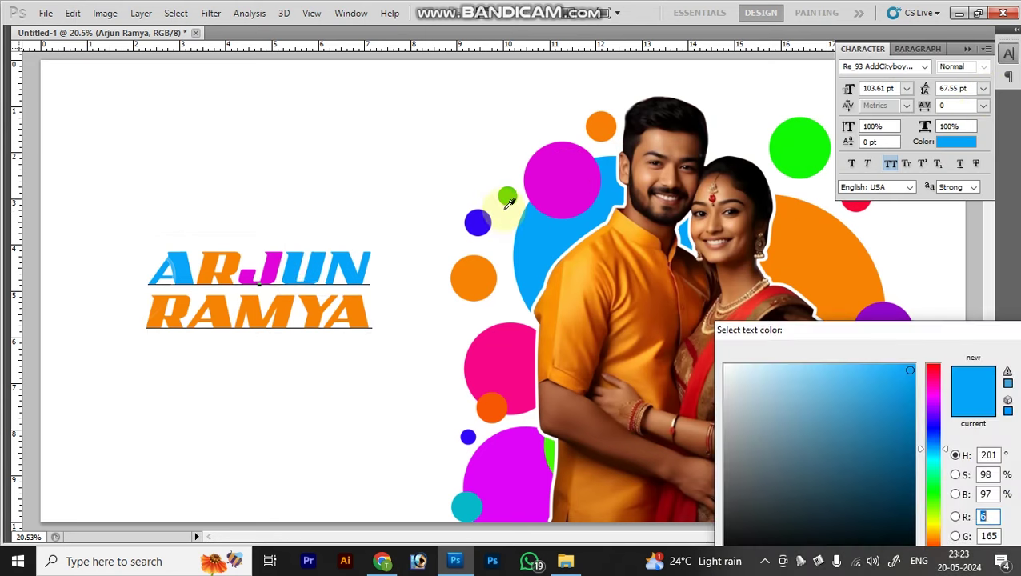
{"action": "left_click", "coordinate": [507, 195]}
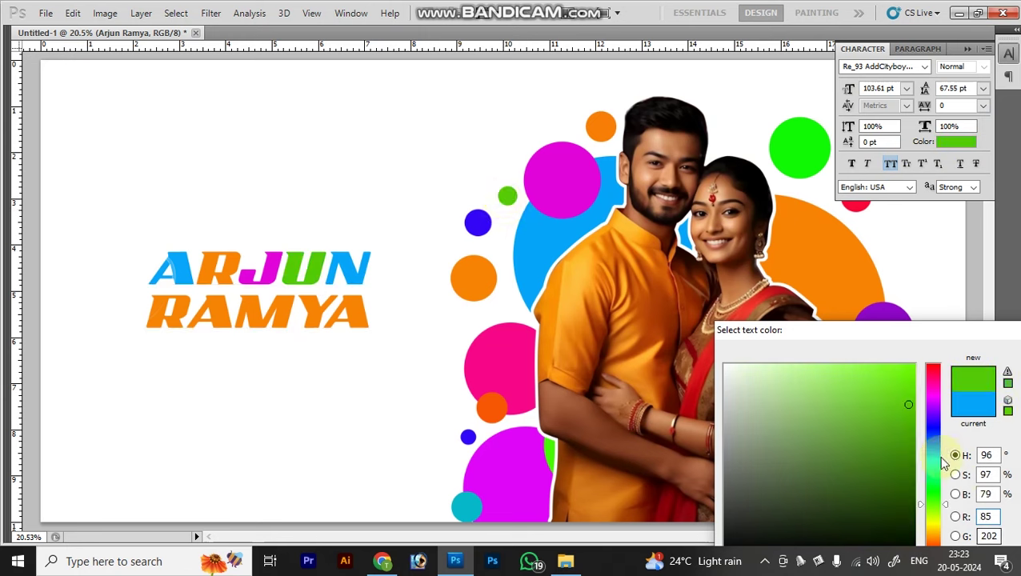
{"action": "key", "text": "Return"}
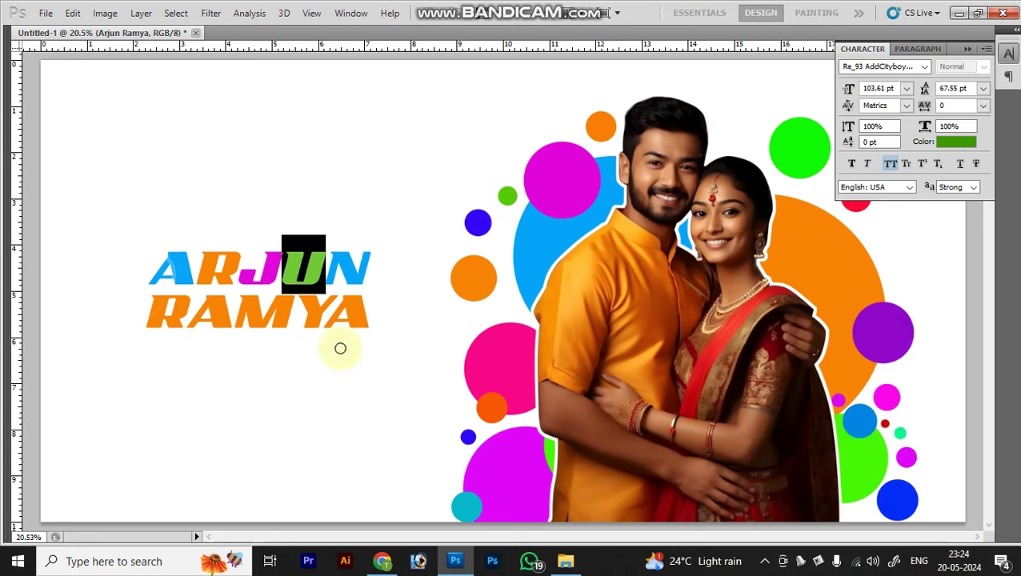
{"action": "key", "text": "Right"}
{"action": "key", "text": "shift+Right"}
{"action": "left_click", "coordinate": [1008, 52]}
{"action": "left_click", "coordinate": [956, 141]}
{"action": "left_click", "coordinate": [858, 208]}
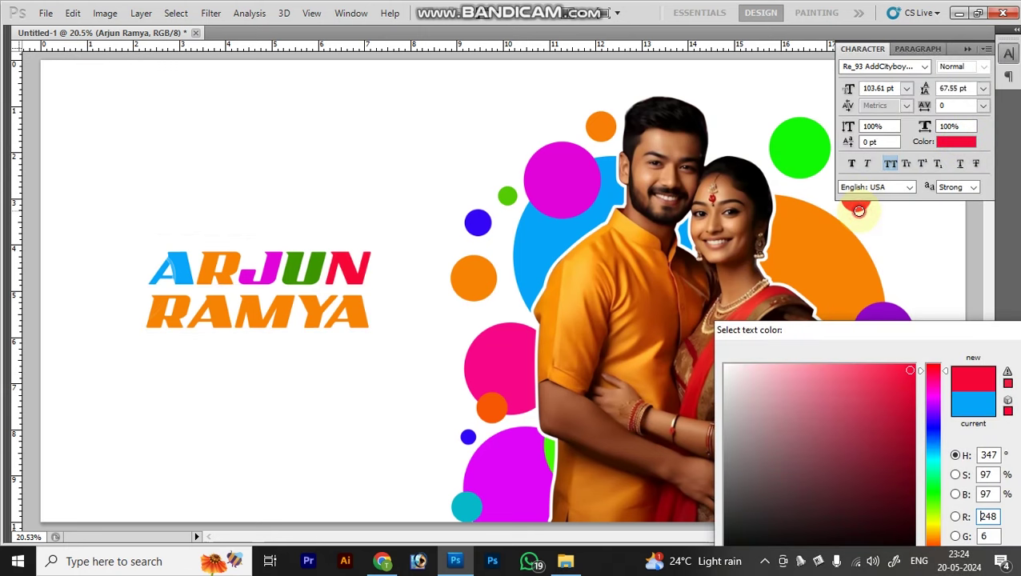
{"action": "key", "text": "Return"}
{"action": "key", "text": "ctrl+Return"}
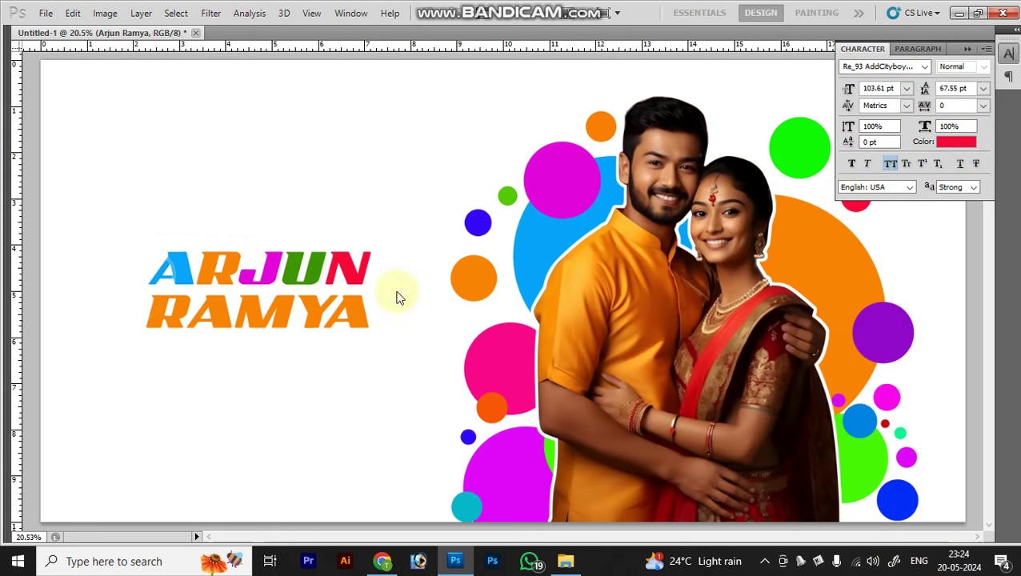
{"action": "left_click_drag", "start_coordinate": [93, 213], "coordinate": [394, 403]}
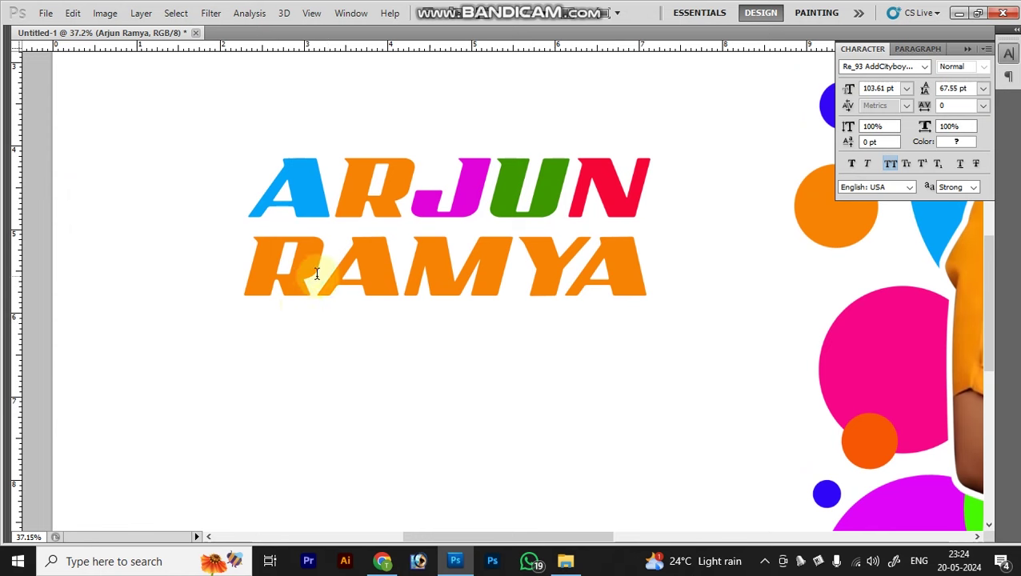
Colour RAMYA's R red and first A green, sampling the colours from ARJUN
{"action": "left_click_drag", "start_coordinate": [316, 272], "coordinate": [247, 272]}
{"action": "left_click", "coordinate": [956, 142]}
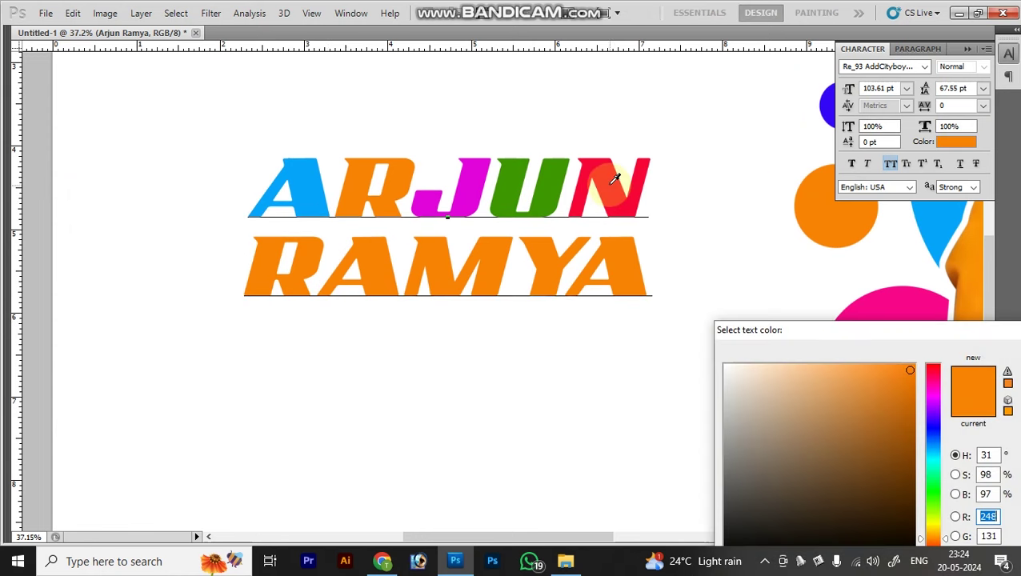
{"action": "left_click", "coordinate": [608, 185]}
{"action": "key", "text": "Return"}
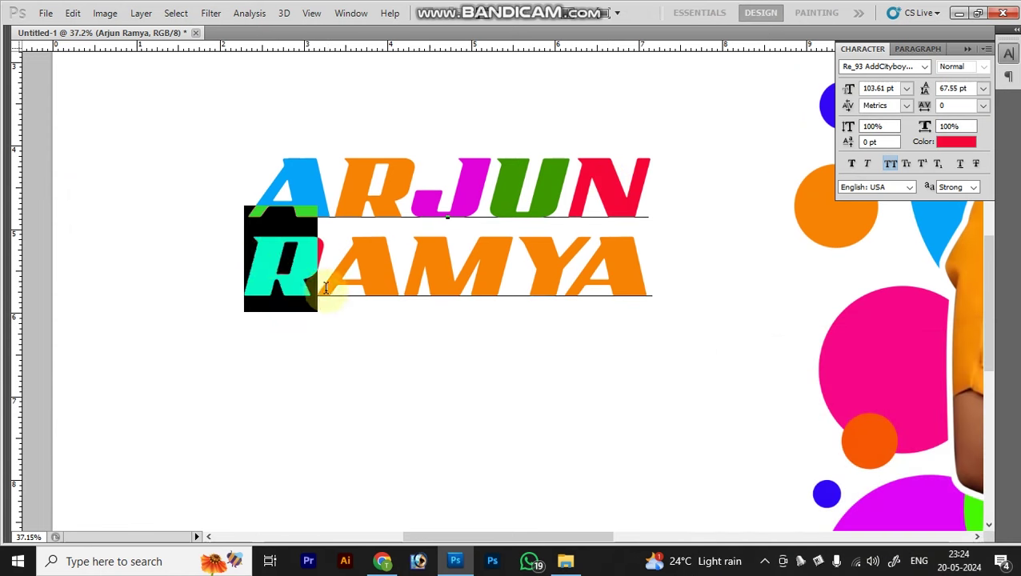
{"action": "left_click_drag", "start_coordinate": [320, 268], "coordinate": [452, 274]}
{"action": "left_click", "coordinate": [957, 142]}
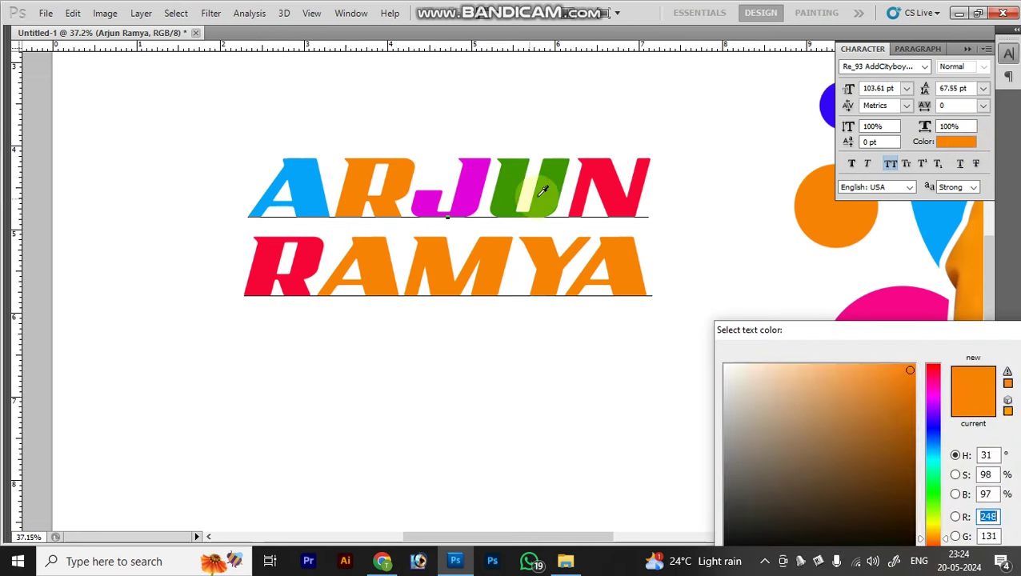
{"action": "left_click", "coordinate": [543, 186]}
{"action": "key", "text": "Return"}
Colour the M orange, Y magenta and final A blue, then commit the text
{"action": "left_click_drag", "start_coordinate": [405, 264], "coordinate": [519, 264]}
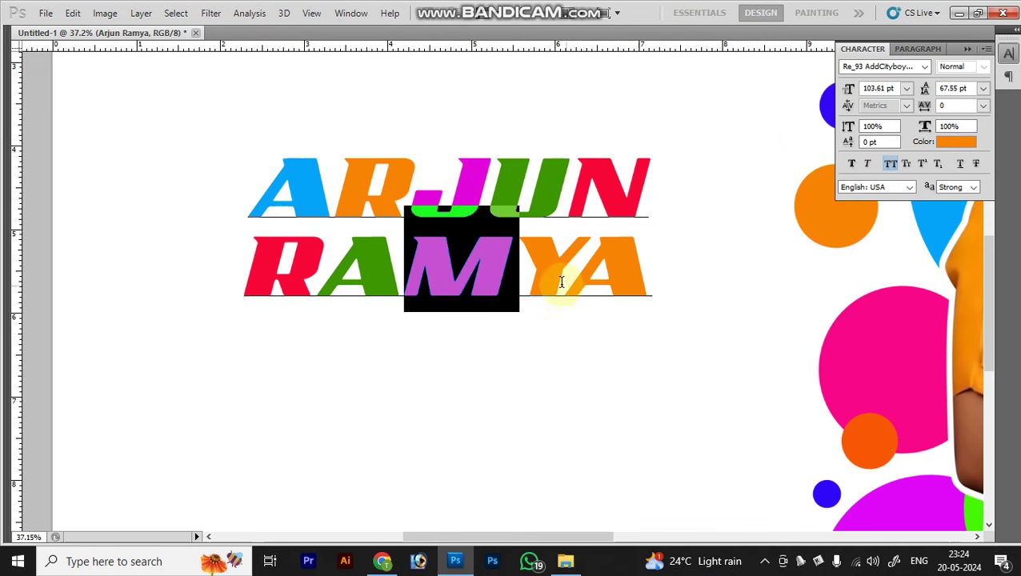
{"action": "left_click_drag", "start_coordinate": [561, 281], "coordinate": [518, 282]}
{"action": "left_click", "coordinate": [956, 141]}
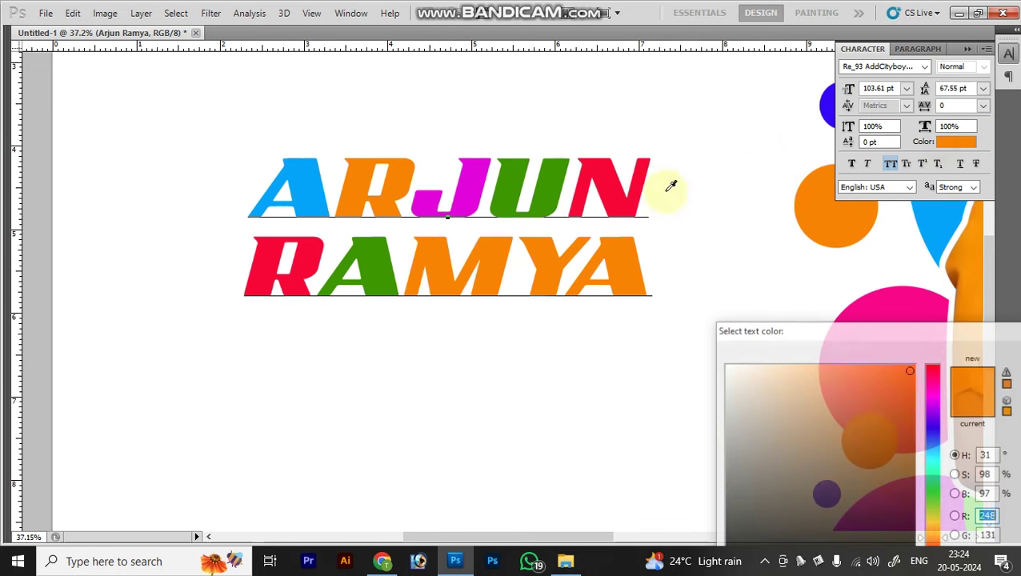
{"action": "left_click", "coordinate": [467, 190]}
{"action": "key", "text": "Return"}
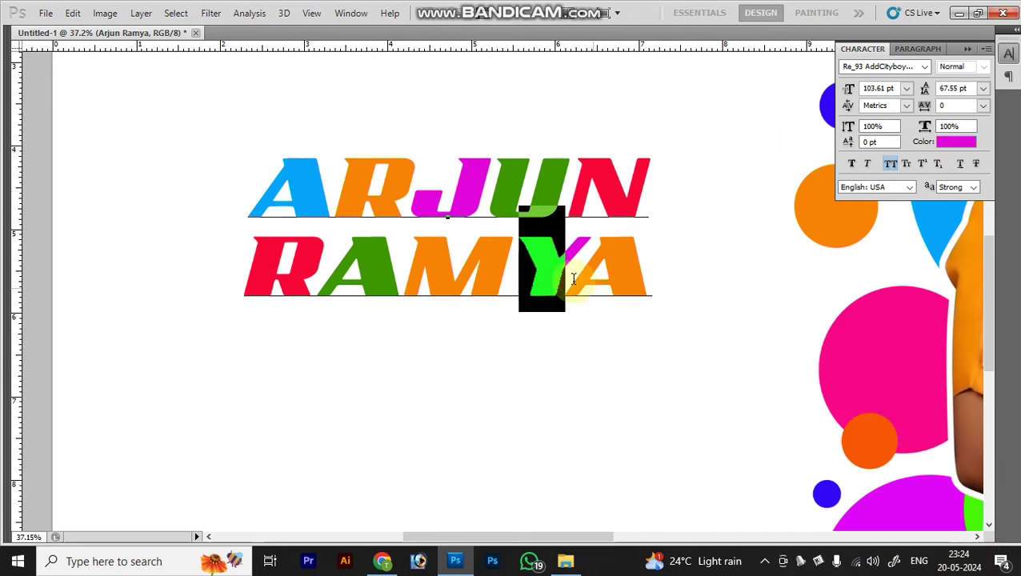
{"action": "left_click_drag", "start_coordinate": [572, 278], "coordinate": [717, 276]}
{"action": "left_click", "coordinate": [956, 141]}
{"action": "left_click", "coordinate": [315, 170]}
{"action": "key", "text": "Return"}
{"action": "key", "text": "ctrl+Return"}
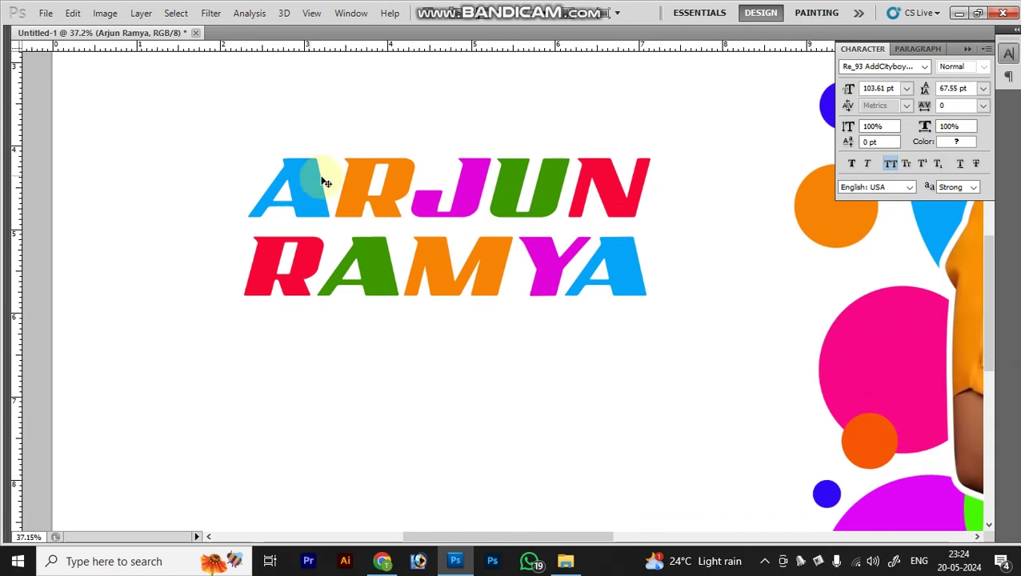
{"action": "key", "text": "ctrl+minus"}
{"action": "key", "text": "ctrl+minus"}
{"action": "key", "text": "ctrl+minus"}
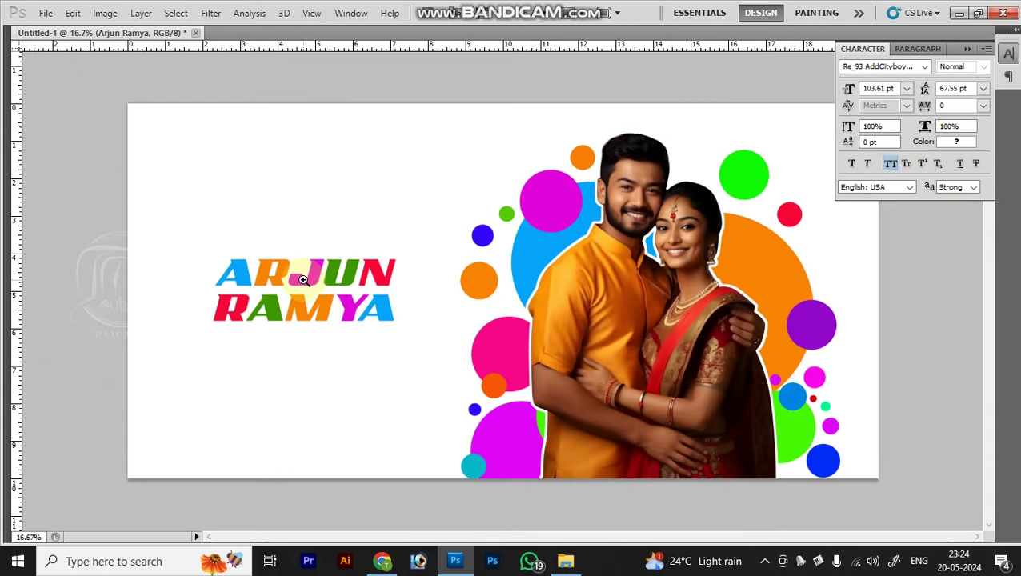
Select all of the ARJUN RAMYA text and reduce its leading from 67.55 pt to 61.55 pt
{"action": "key", "text": "v"}
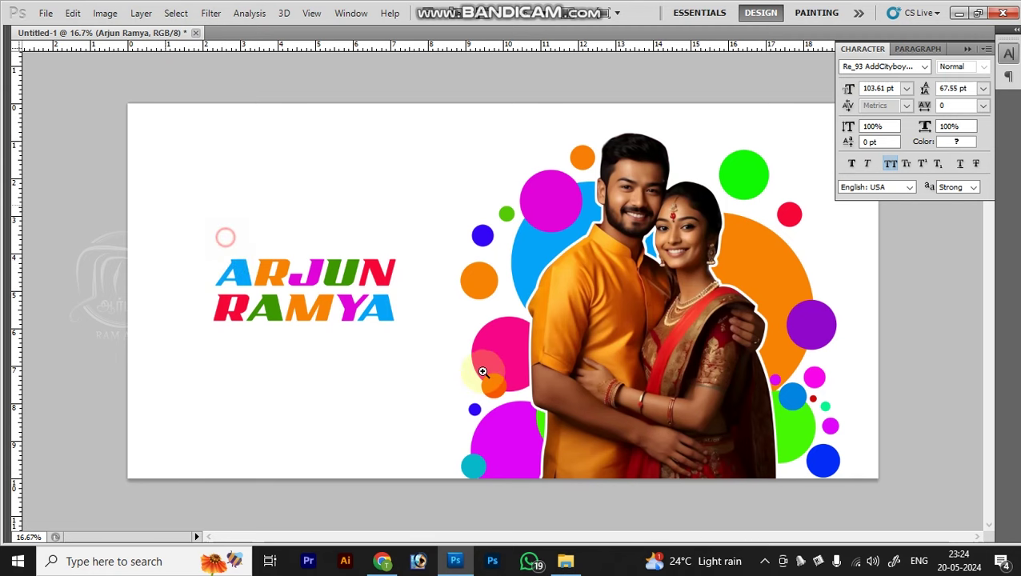
{"action": "left_click_drag", "start_coordinate": [142, 189], "coordinate": [506, 422]}
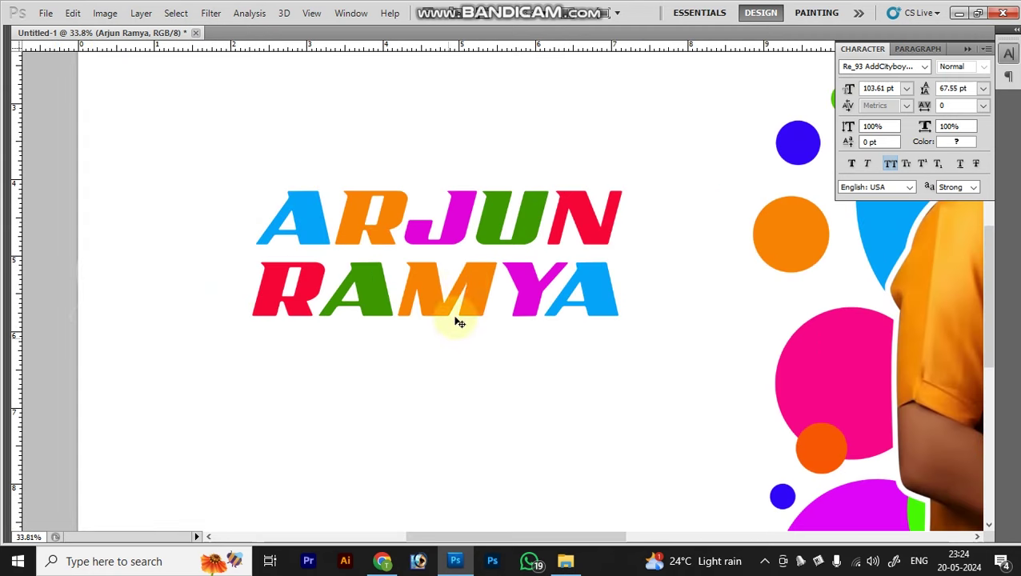
{"action": "left_click", "coordinate": [466, 277]}
{"action": "key", "text": "ctrl+a"}
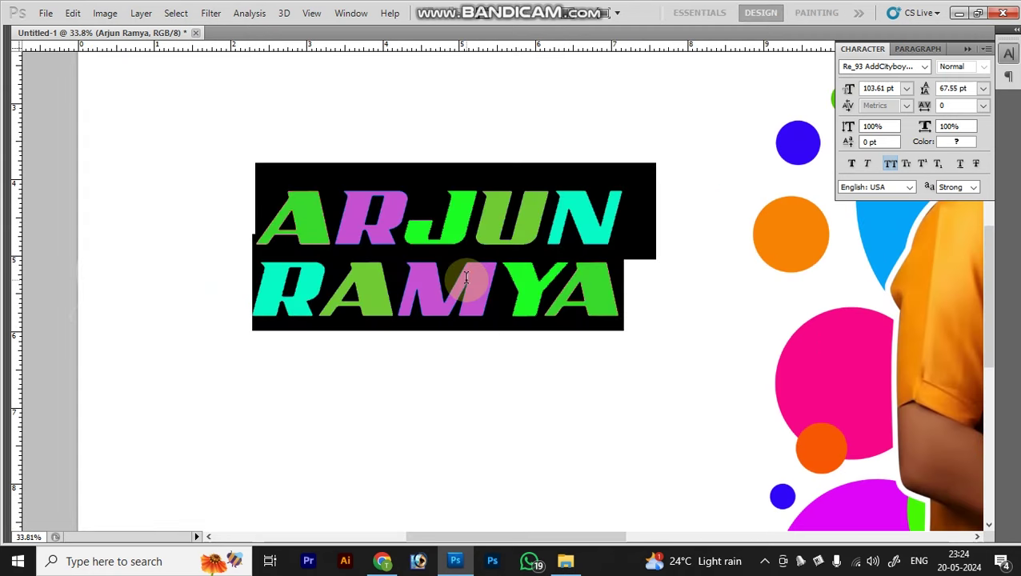
{"action": "key", "text": "ctrl+Return"}
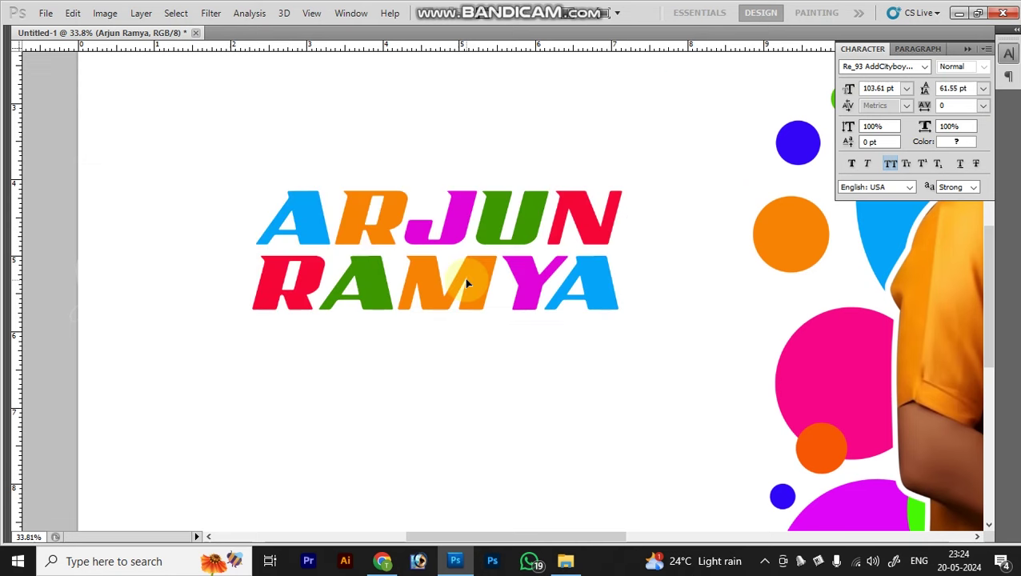
{"action": "left_click_drag", "start_coordinate": [468, 272], "coordinate": [469, 279]}
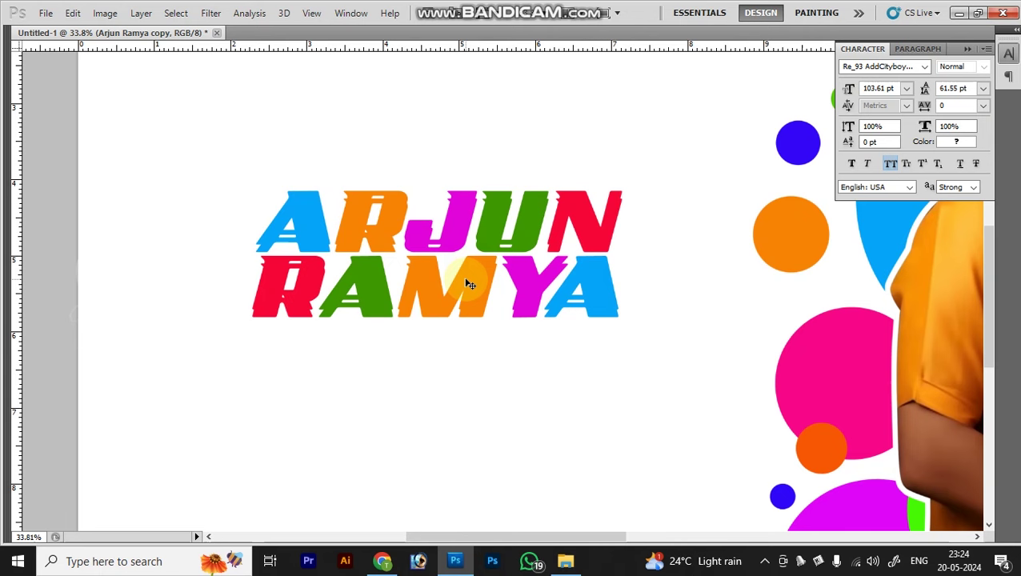
Nudge the Arjun Ramya copy back up and add a Color Overlay style to it
{"action": "key", "text": "shift+Up"}
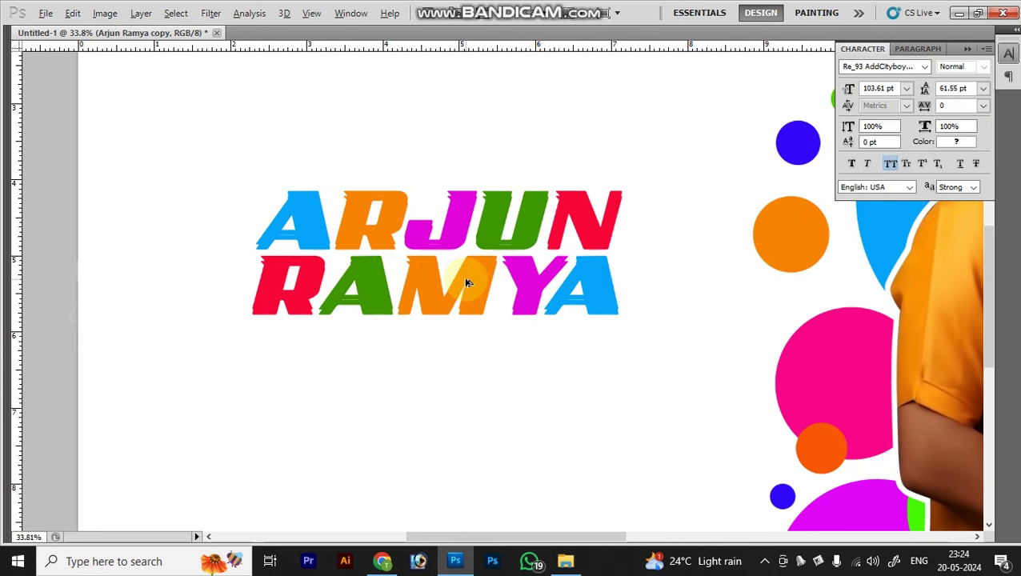
{"action": "key", "text": "alt+l"}
{"action": "key", "text": "y"}
{"action": "key", "text": "Escape"}
{"action": "key", "text": "Escape"}
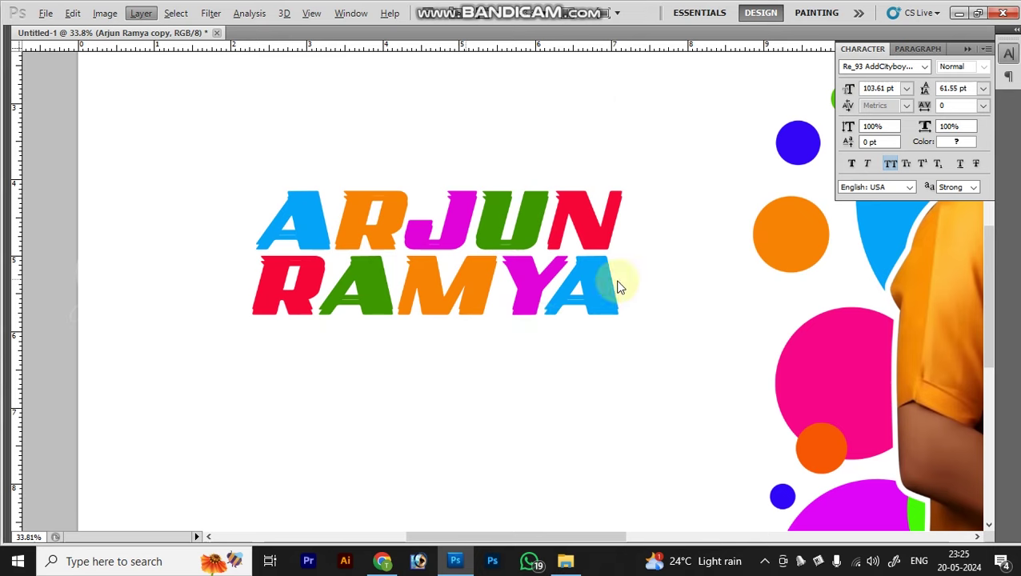
{"action": "key", "text": "alt+l"}
{"action": "key", "text": "y"}
{"action": "key", "text": "v"}
{"action": "left_click", "coordinate": [908, 160]}
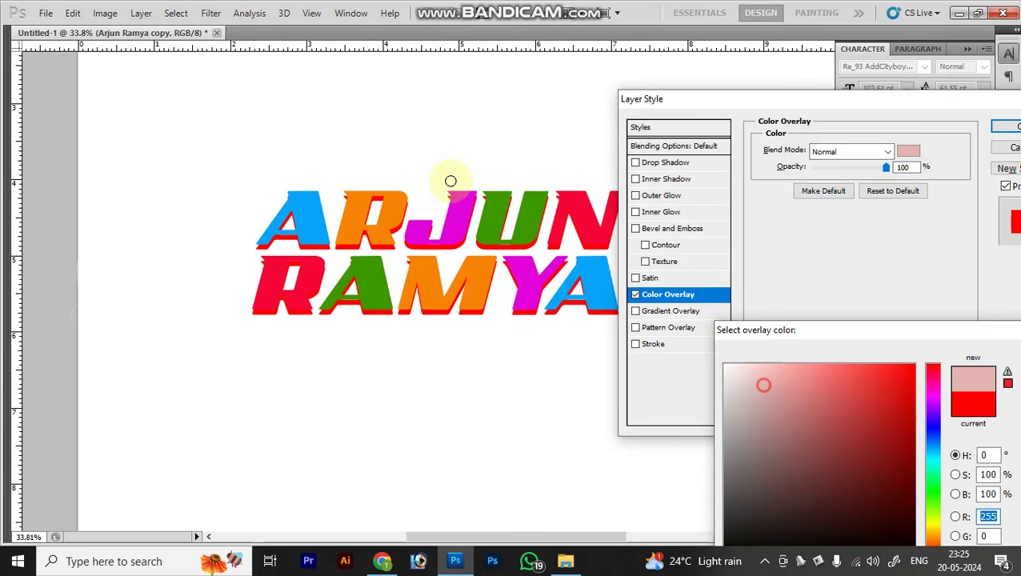
{"action": "left_click", "coordinate": [255, 120]}
{"action": "key", "text": "Return"}
{"action": "key", "text": "Return"}
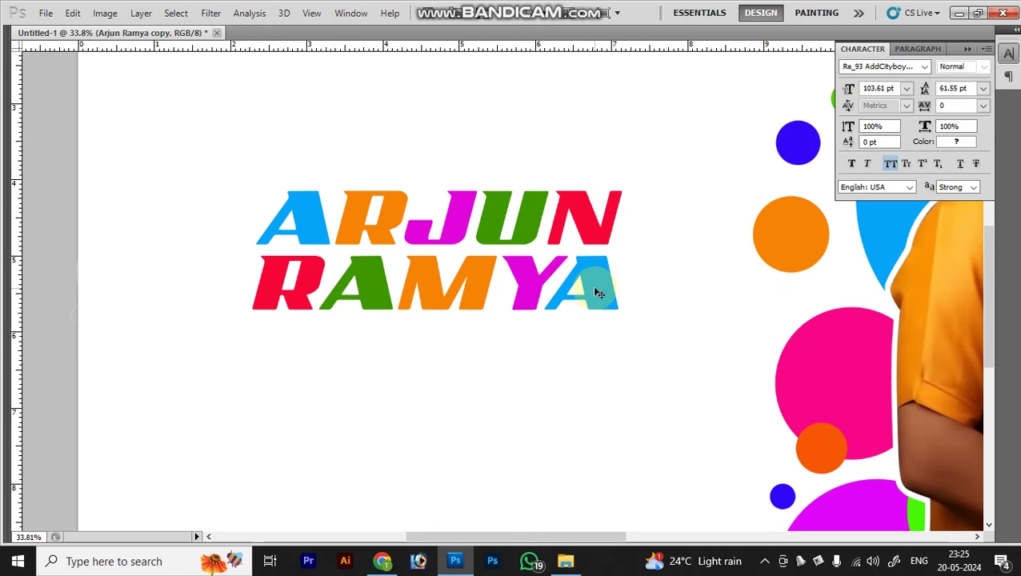
Change the copy's overlay colour to light grey so it reads as a shadow
{"action": "key", "text": "alt+l"}
{"action": "key", "text": "Escape"}
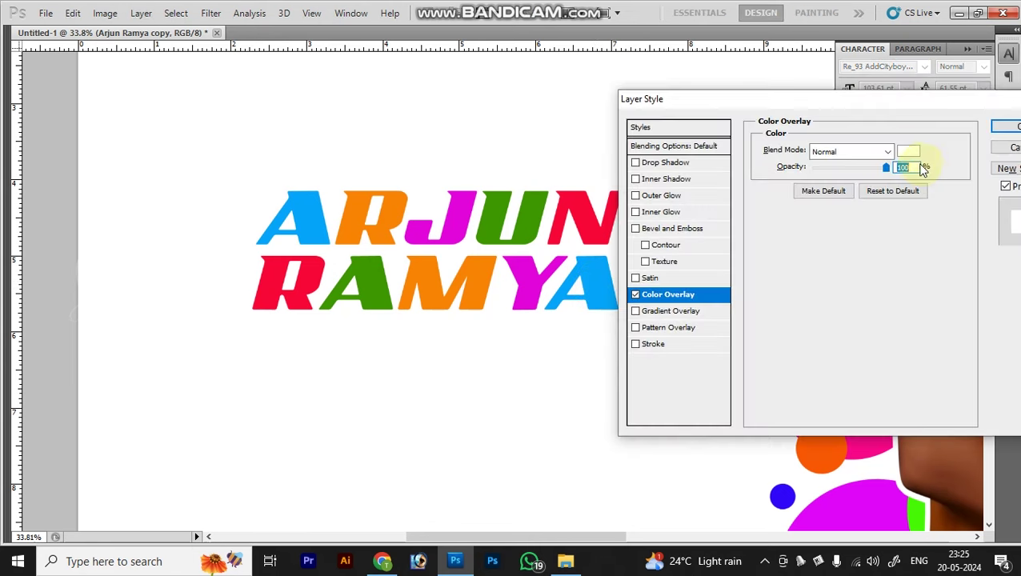
{"action": "left_click", "coordinate": [911, 151]}
{"action": "left_click", "coordinate": [725, 415]}
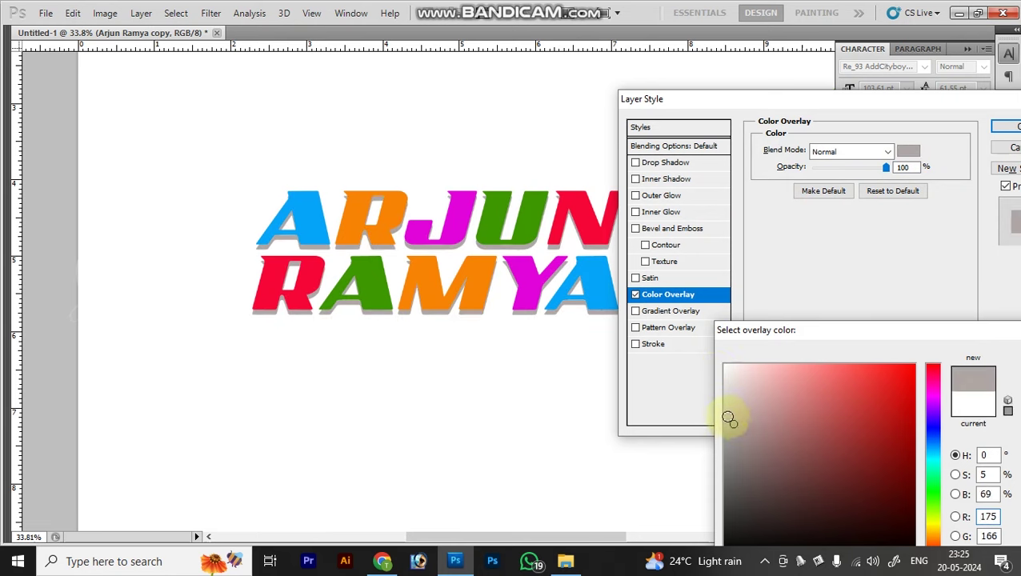
{"action": "key", "text": "Return"}
{"action": "key", "text": "Escape"}
{"action": "left_click", "coordinate": [254, 157]}
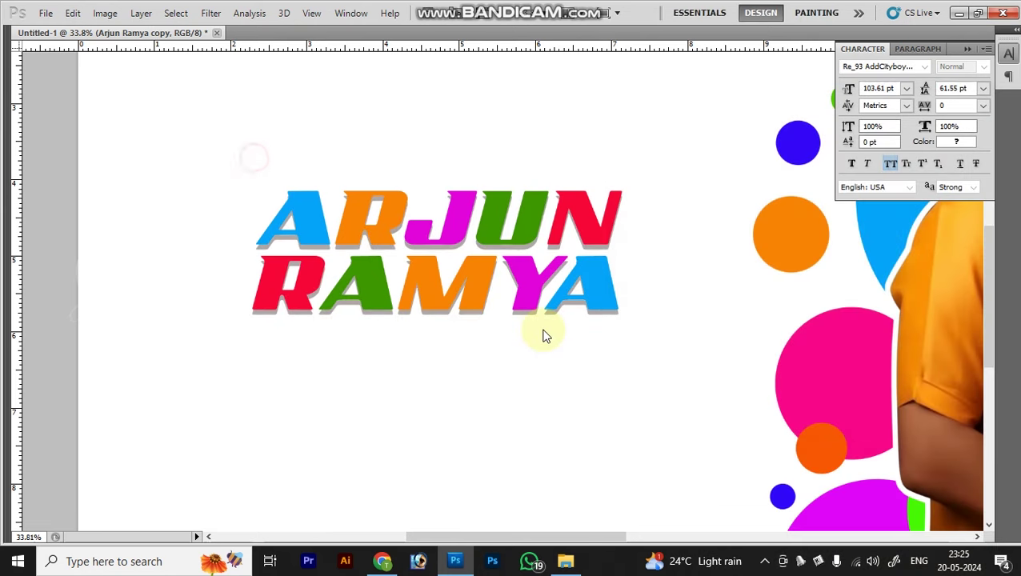
{"action": "key", "text": "z"}
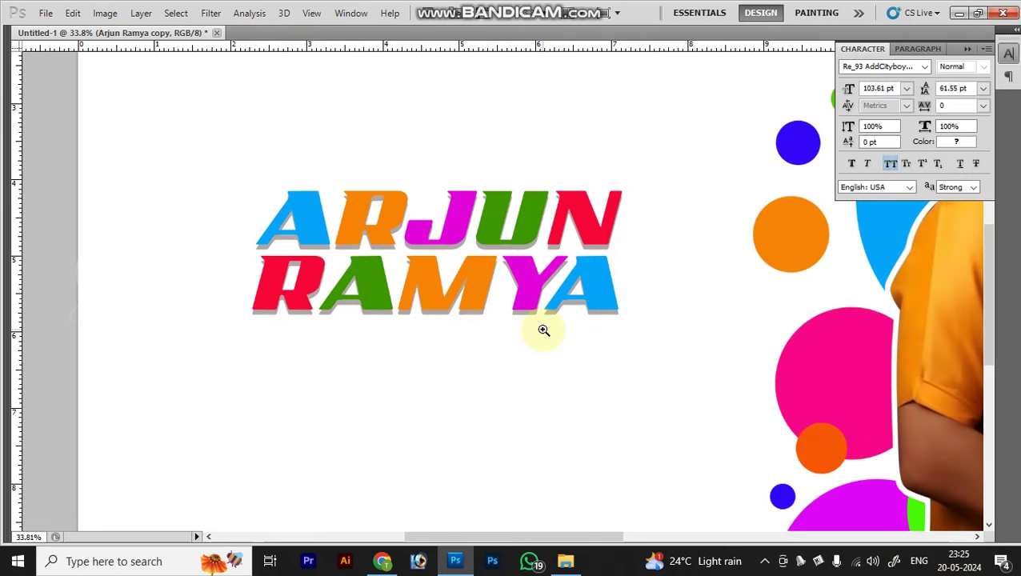
{"action": "left_click", "coordinate": [542, 330]}
{"action": "key", "text": "alt+t"}
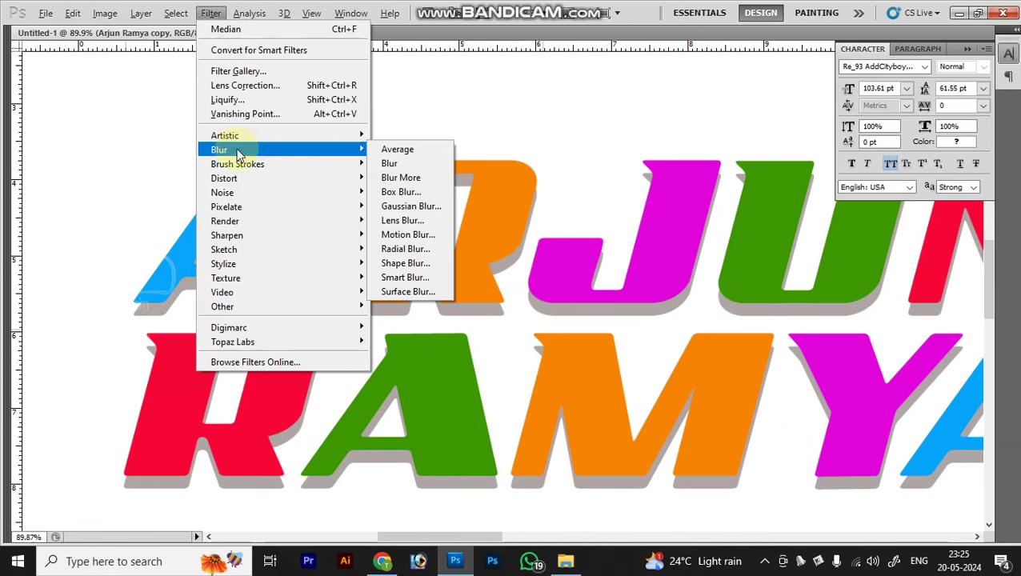
{"action": "mouse_move", "coordinate": [219, 150]}
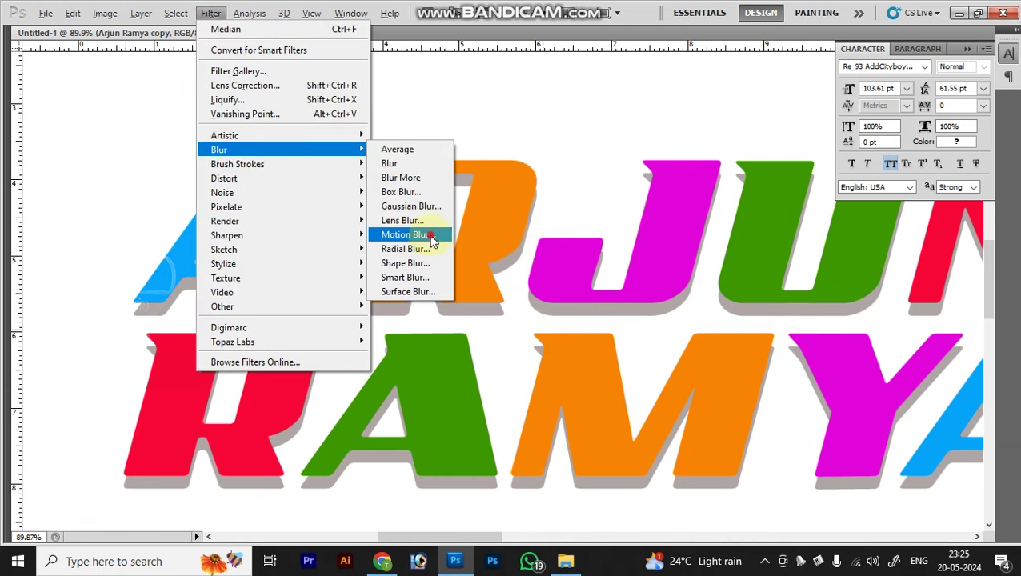
Rasterize the grey copy and apply a 28 px Motion Blur at -61°
{"action": "left_click", "coordinate": [429, 235]}
{"action": "left_click", "coordinate": [486, 228]}
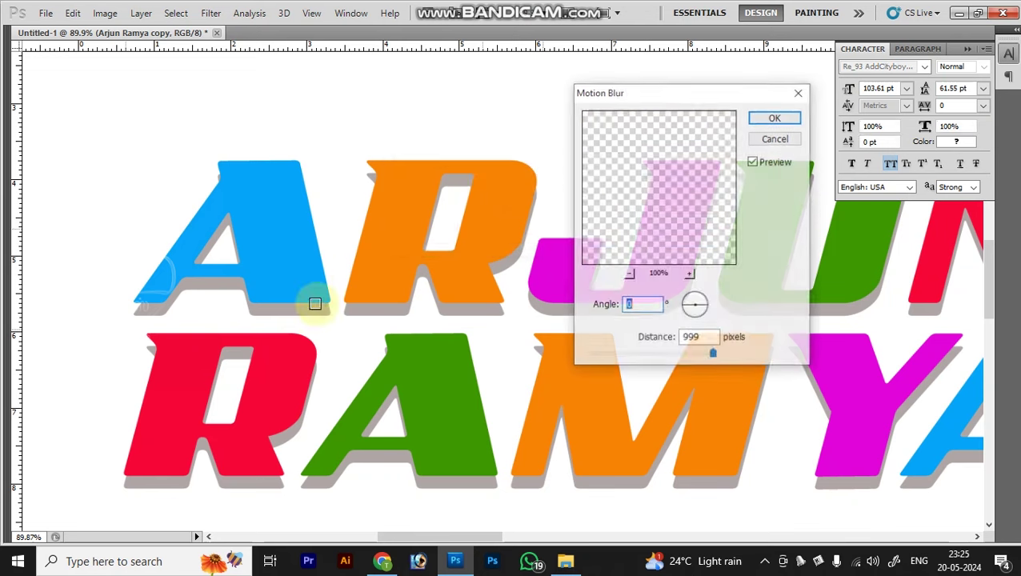
{"action": "left_click_drag", "start_coordinate": [714, 355], "coordinate": [607, 355]}
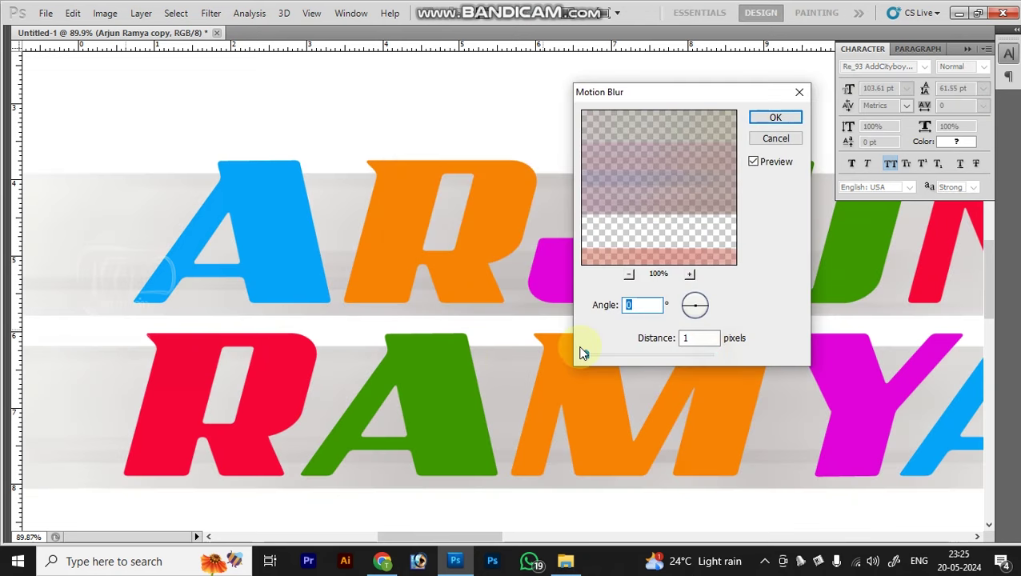
{"action": "left_click_drag", "start_coordinate": [605, 355], "coordinate": [603, 355]}
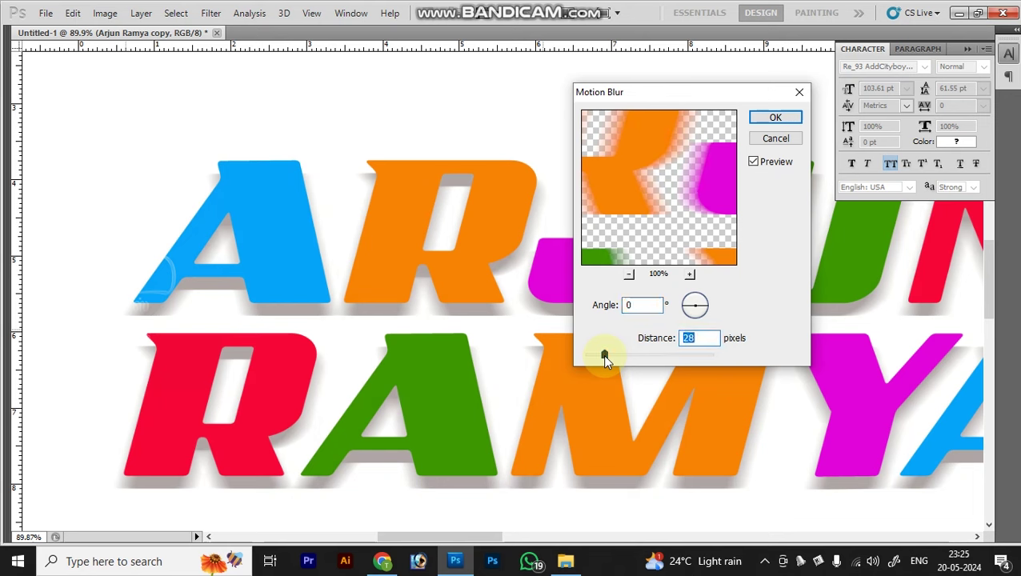
{"action": "left_click", "coordinate": [645, 309]}
{"action": "type", "text": "90"}
{"action": "left_click", "coordinate": [705, 312]}
{"action": "left_click_drag", "start_coordinate": [705, 319], "coordinate": [704, 320]}
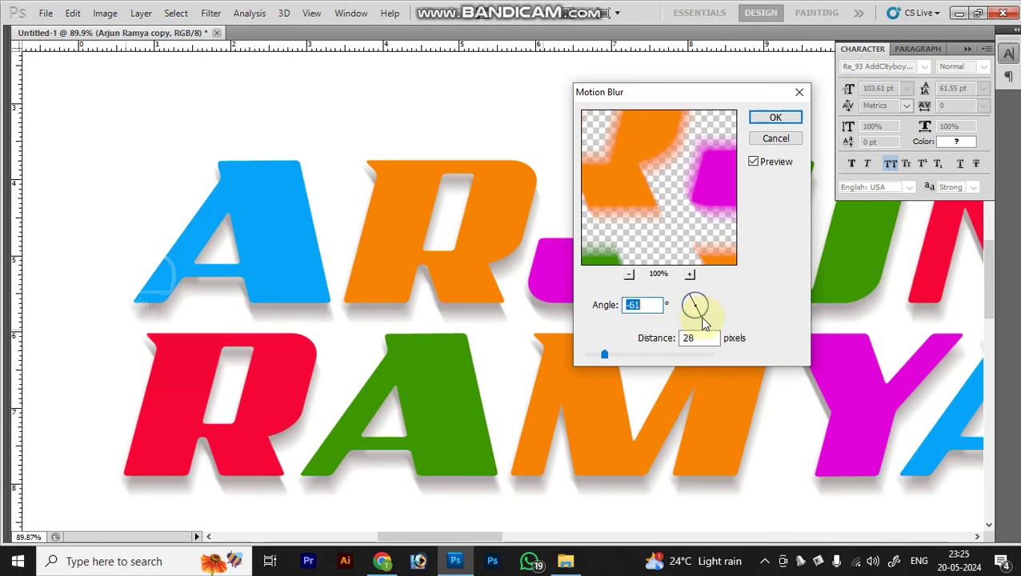
{"action": "key", "text": "Return"}
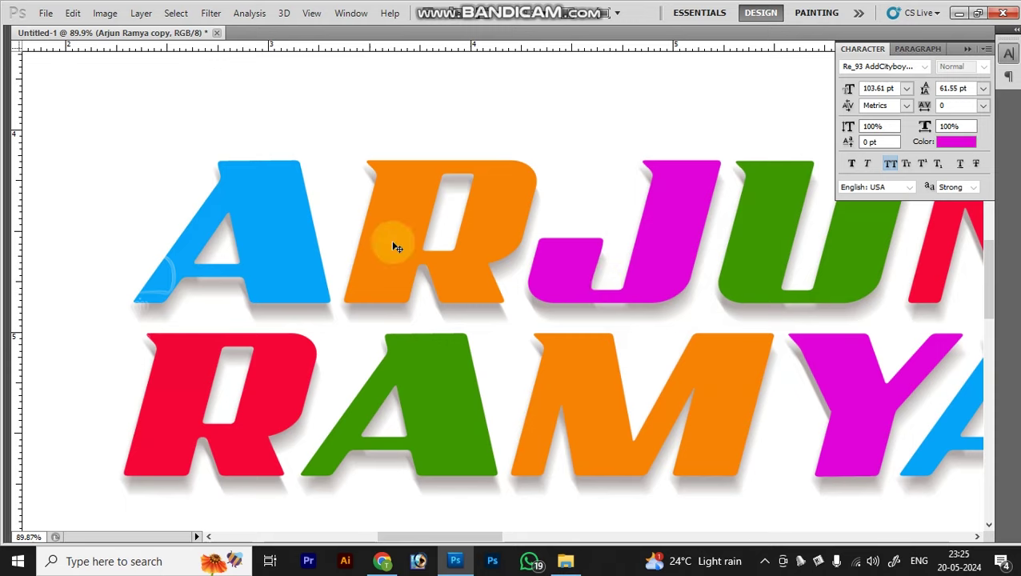
Set the Arjun Ramya copy's Color Overlay to white
{"action": "key", "text": "ctrl+minus"}
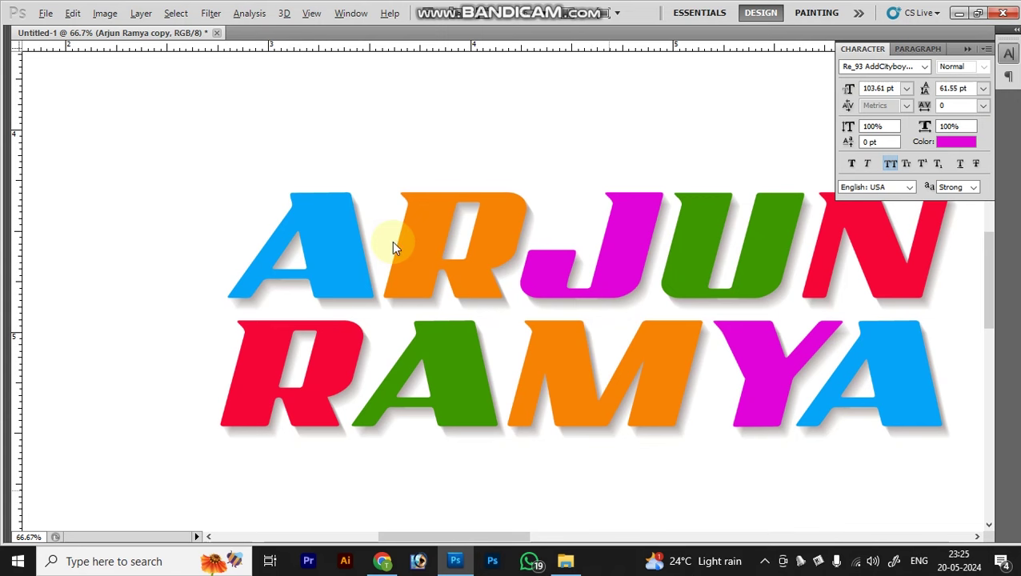
{"action": "key", "text": "alt+l"}
{"action": "key", "text": "y"}
{"action": "key", "text": "Escape"}
{"action": "key", "text": "Escape"}
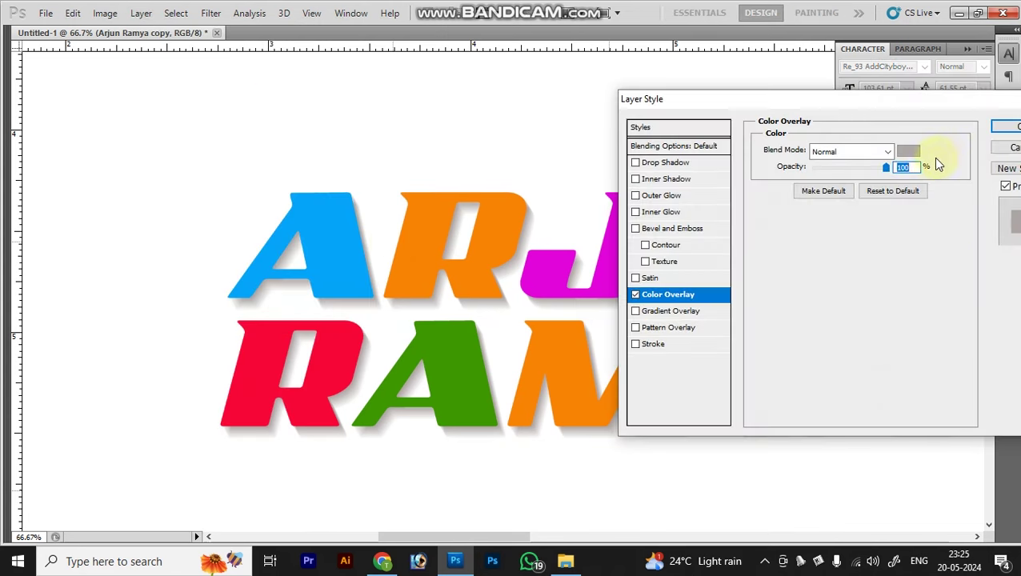
{"action": "left_click", "coordinate": [908, 152]}
{"action": "left_click", "coordinate": [347, 120]}
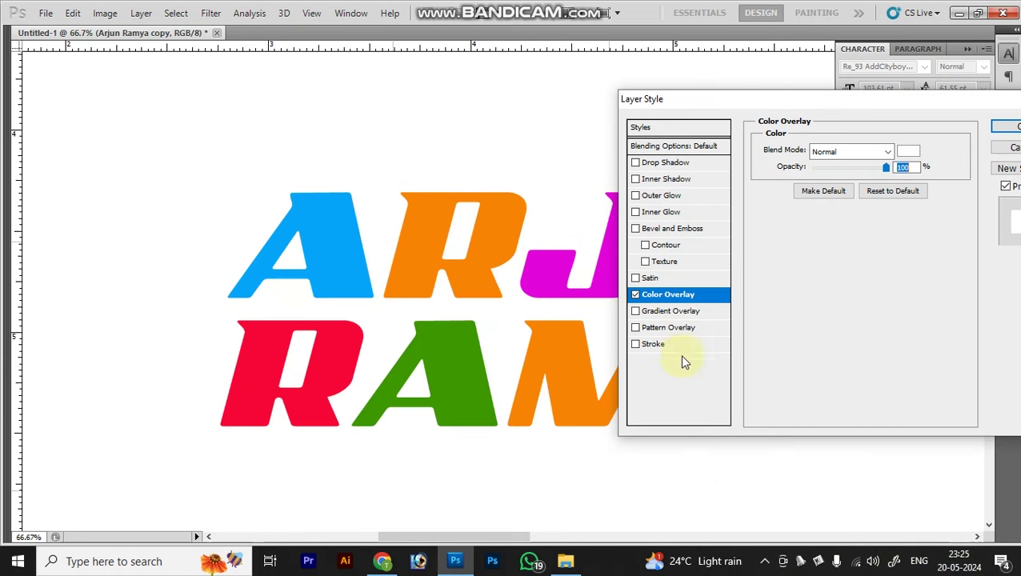
Add a Stroke outline to the copy, trying white and then black
{"action": "left_click", "coordinate": [680, 348]}
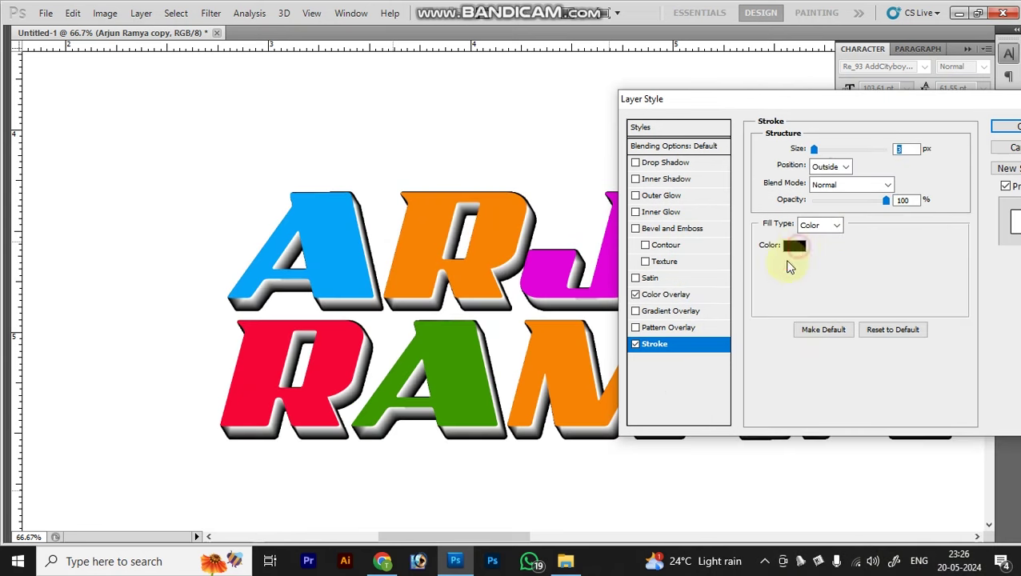
{"action": "left_click", "coordinate": [794, 246]}
{"action": "left_click", "coordinate": [45, 102]}
{"action": "key", "text": "Return"}
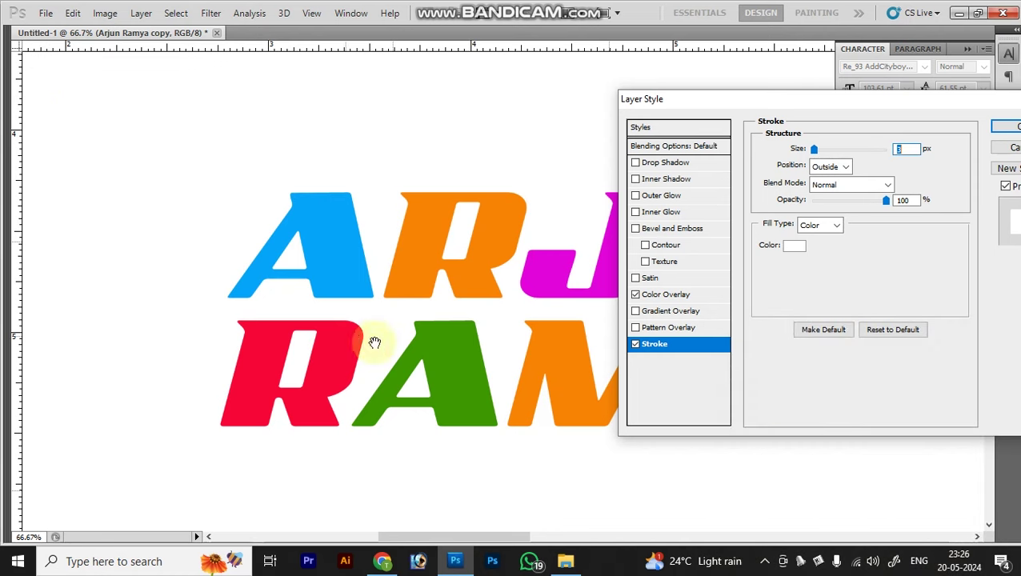
{"action": "left_click", "coordinate": [796, 245]}
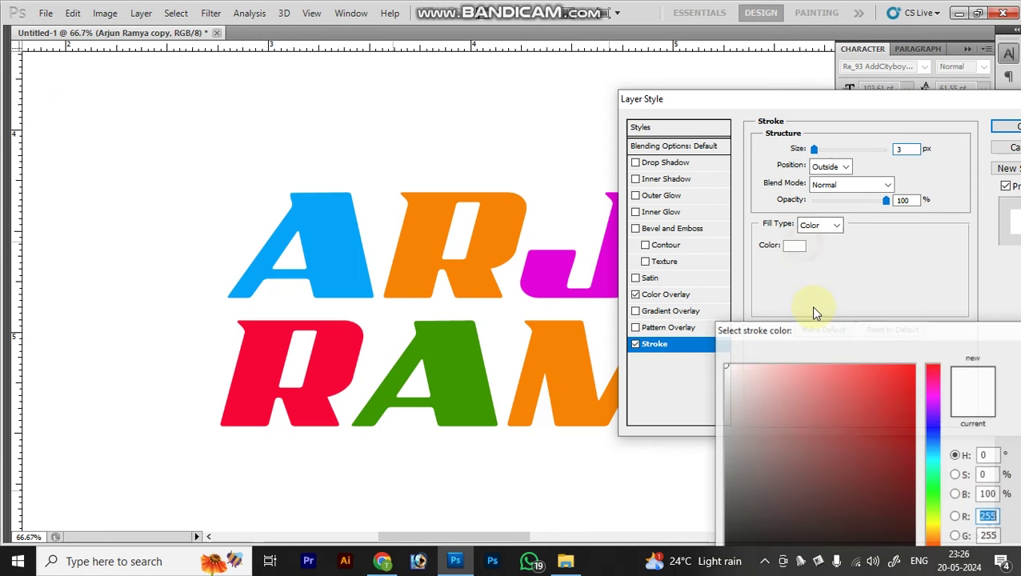
{"action": "left_click_drag", "start_coordinate": [825, 392], "coordinate": [724, 544]}
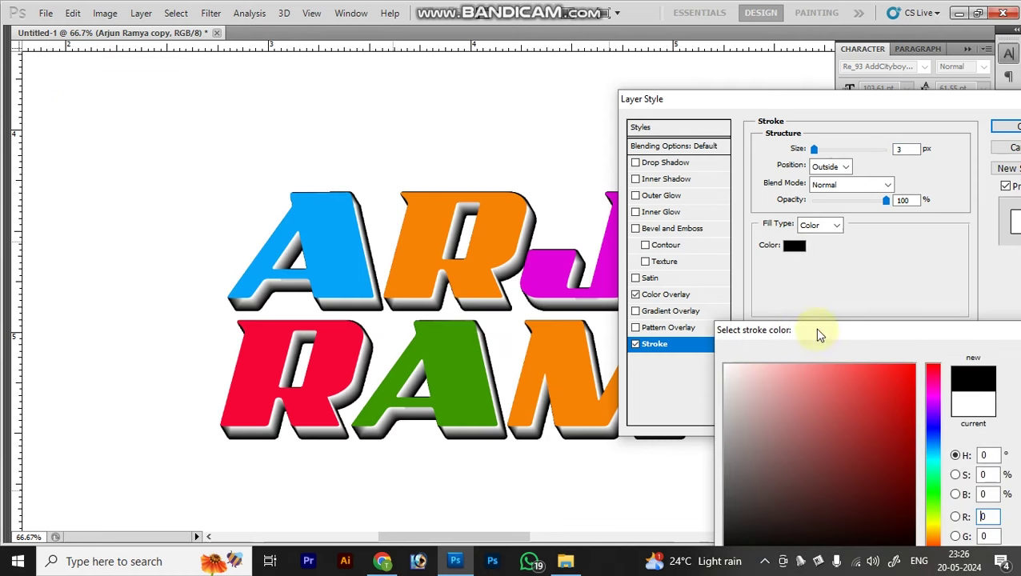
{"action": "key", "text": "Return"}
Switch the Color Overlay to black, apply the style and zoom out
{"action": "left_click", "coordinate": [680, 294]}
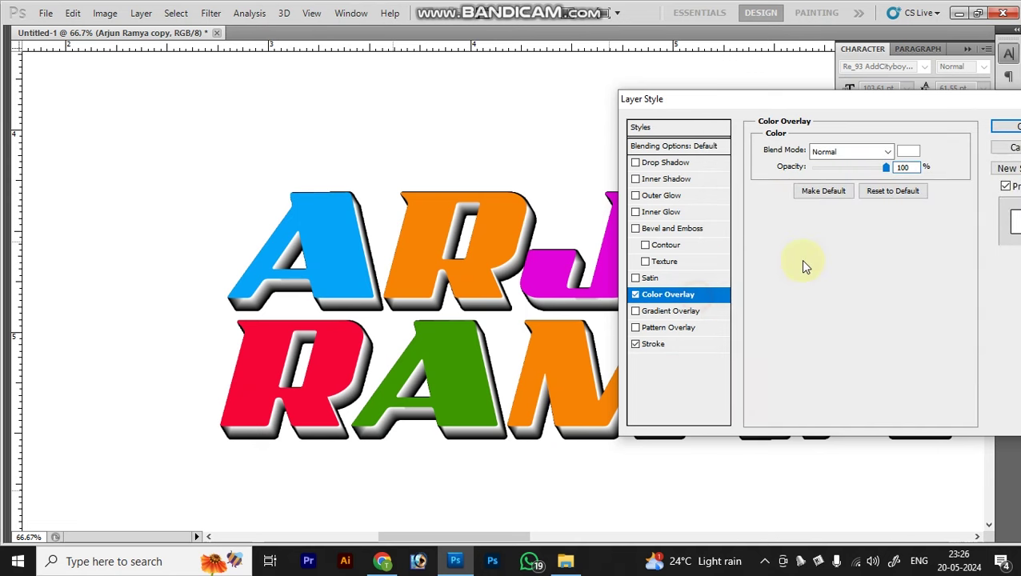
{"action": "left_click", "coordinate": [911, 152]}
{"action": "left_click_drag", "start_coordinate": [803, 314], "coordinate": [281, 504]}
{"action": "key", "text": "Return"}
{"action": "key", "text": "Return"}
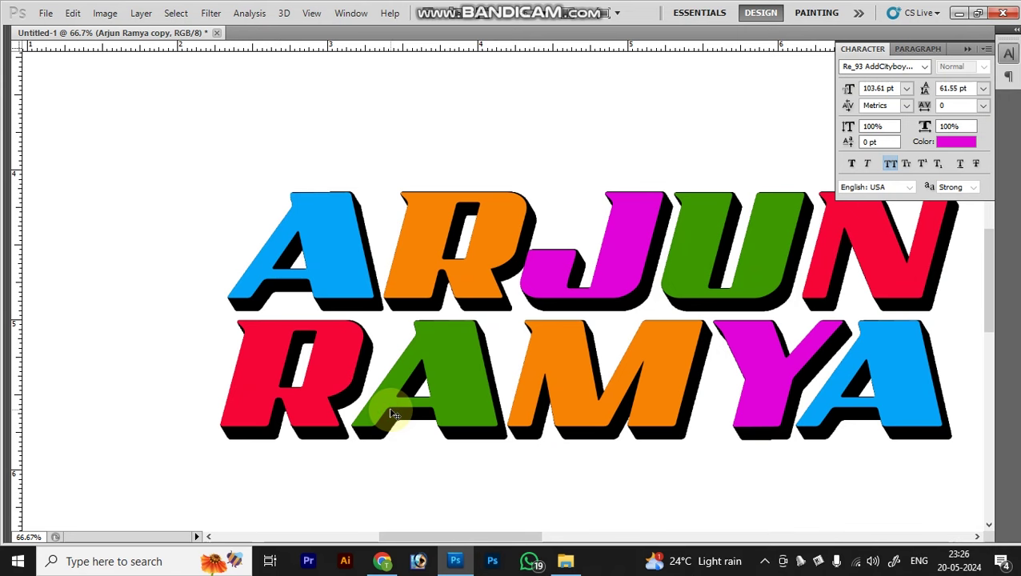
{"action": "key", "text": "ctrl+minus"}
{"action": "key", "text": "ctrl+minus"}
{"action": "left_click_drag", "start_coordinate": [274, 331], "coordinate": [118, 220]}
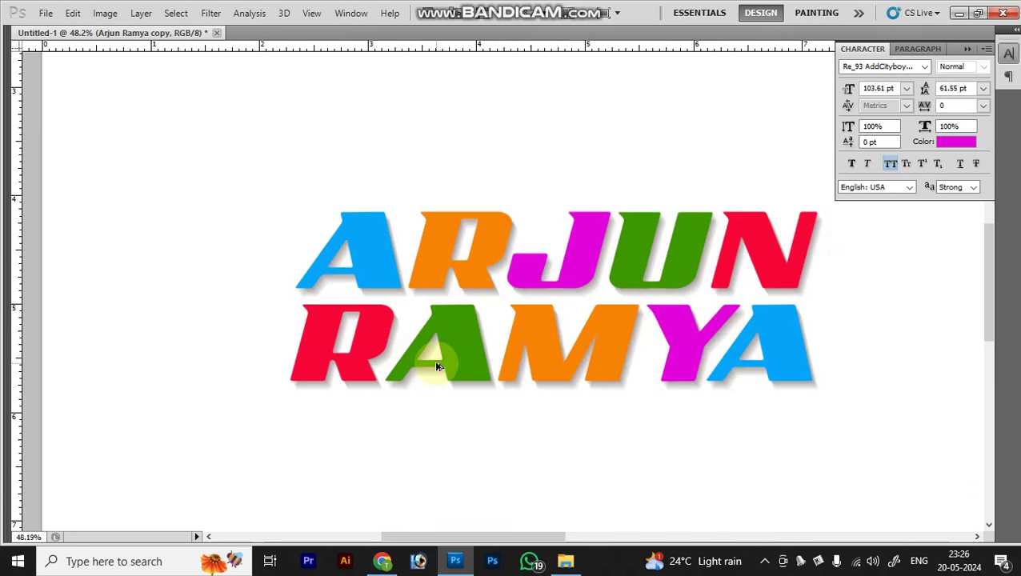
Reset the overlay and the 3 px outside stroke to white and apply the style
{"action": "key", "text": "alt+l"}
{"action": "key", "text": "Escape"}
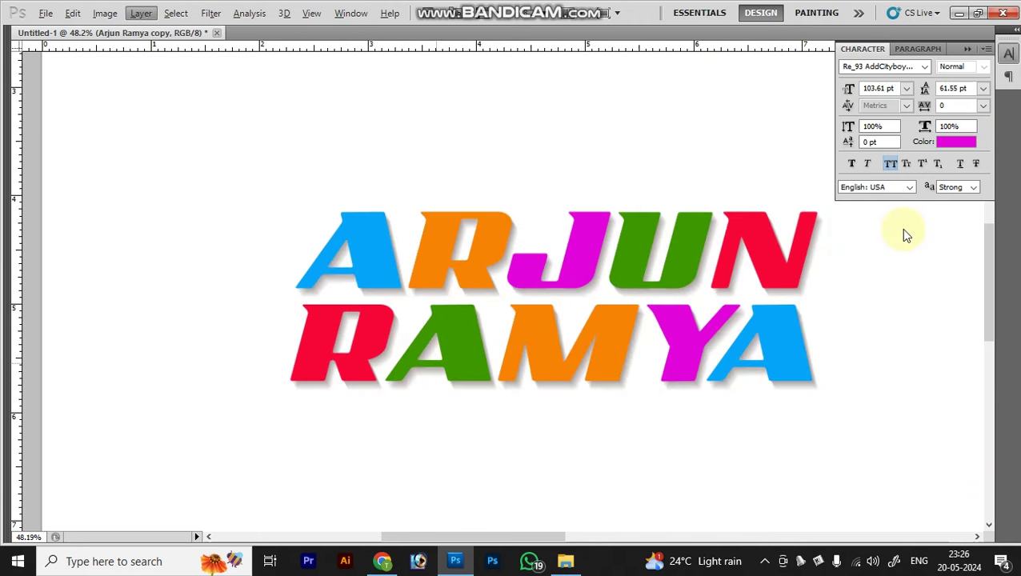
{"action": "left_click", "coordinate": [908, 152]}
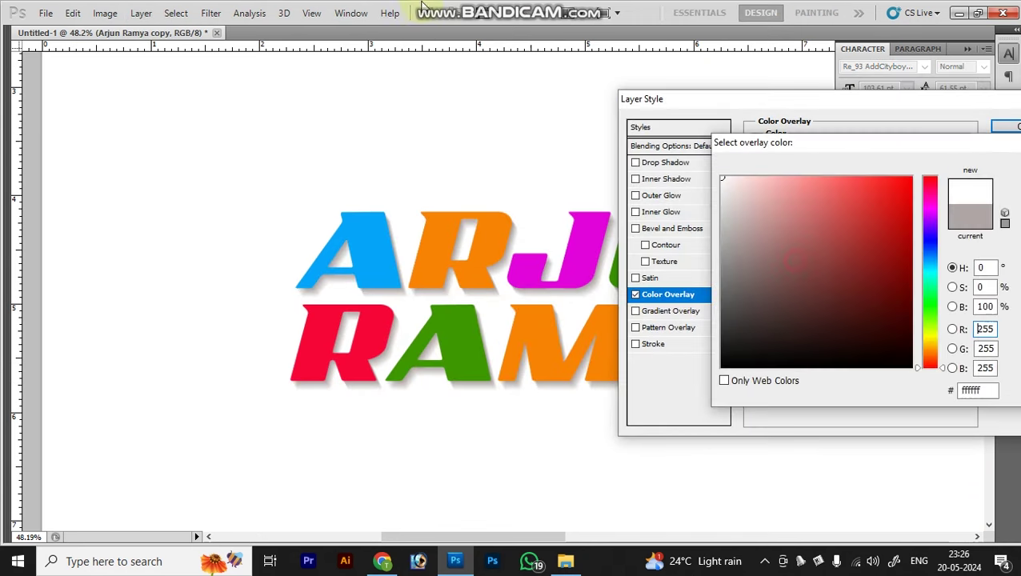
{"action": "key", "text": "Escape"}
{"action": "left_click", "coordinate": [704, 344]}
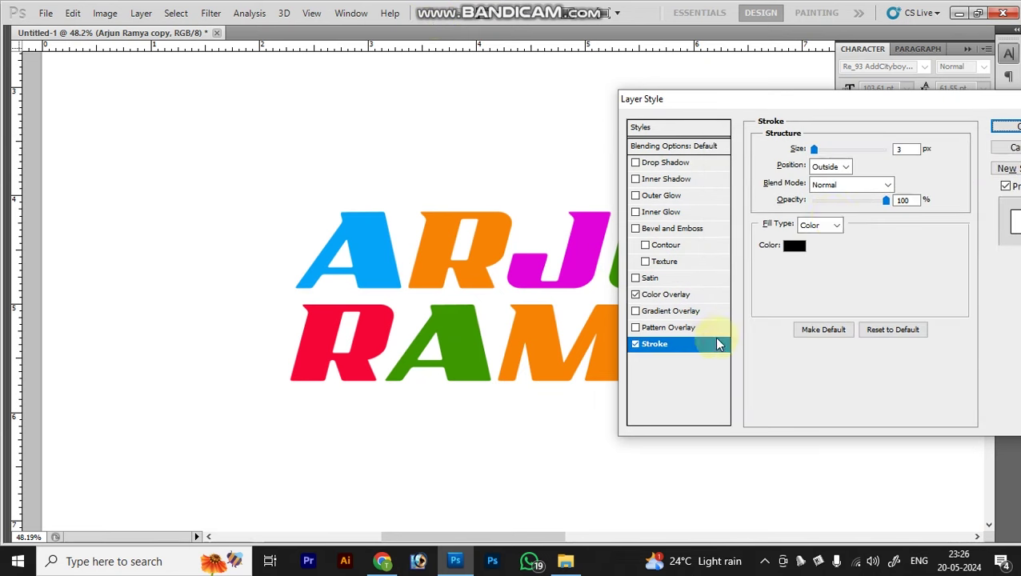
{"action": "left_click", "coordinate": [793, 245]}
{"action": "key", "text": "Return"}
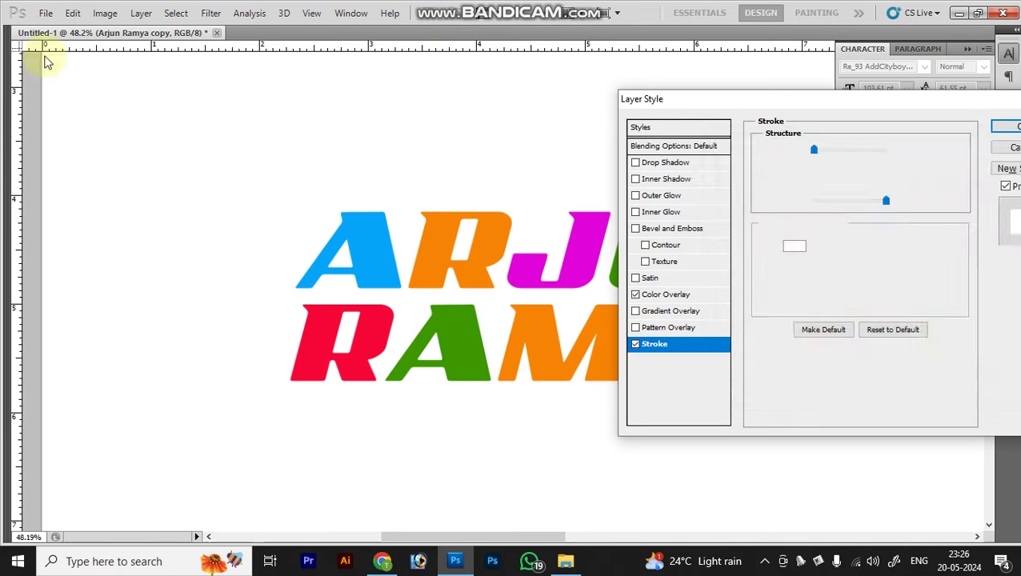
{"action": "key", "text": "Return"}
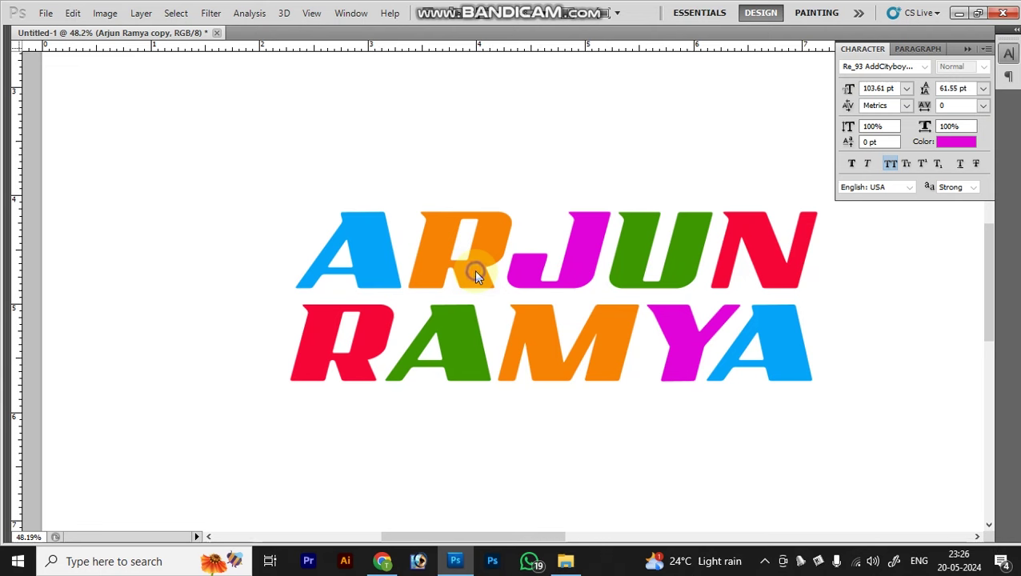
Duplicate the Arjun Ramya layer, offset the copy down-right and open its layer style
{"action": "right_click", "coordinate": [483, 276]}
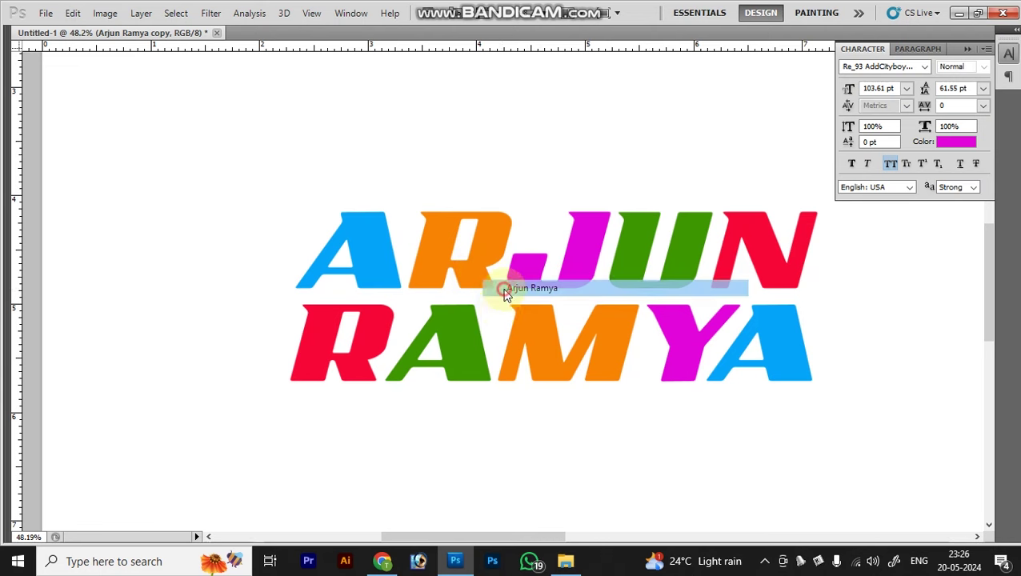
{"action": "left_click", "coordinate": [505, 288]}
{"action": "left_click_drag", "start_coordinate": [501, 311], "coordinate": [495, 268]}
{"action": "key", "text": "ctrl+z"}
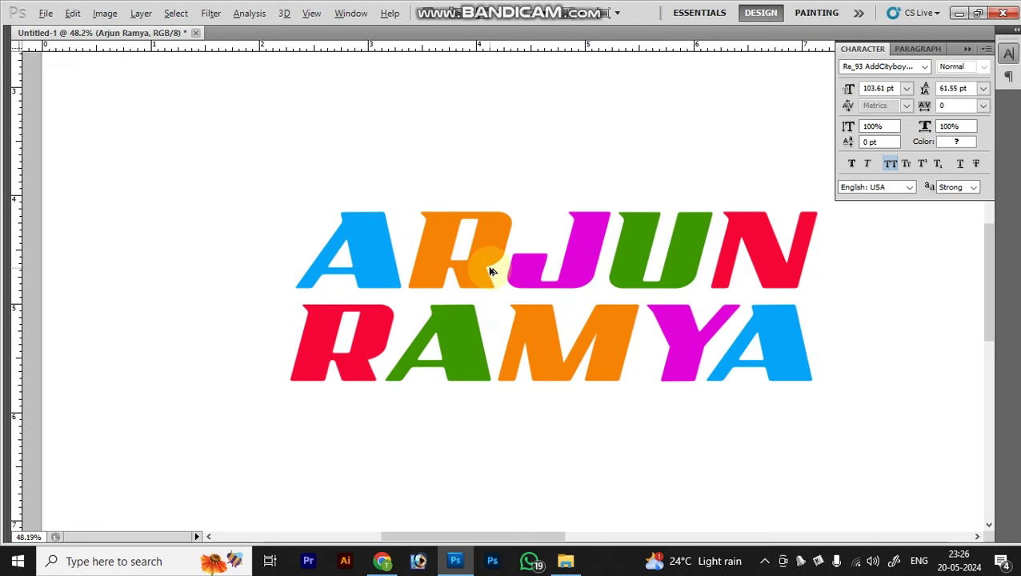
{"action": "key", "text": "shift+alt+Down"}
{"action": "key", "text": "shift+alt+Down"}
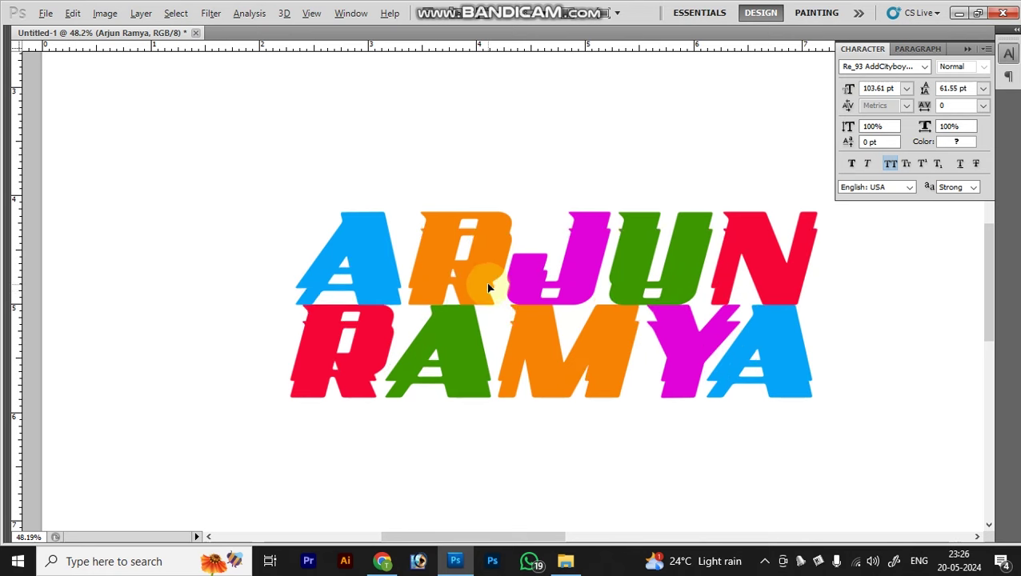
{"action": "key", "text": "shift+Down"}
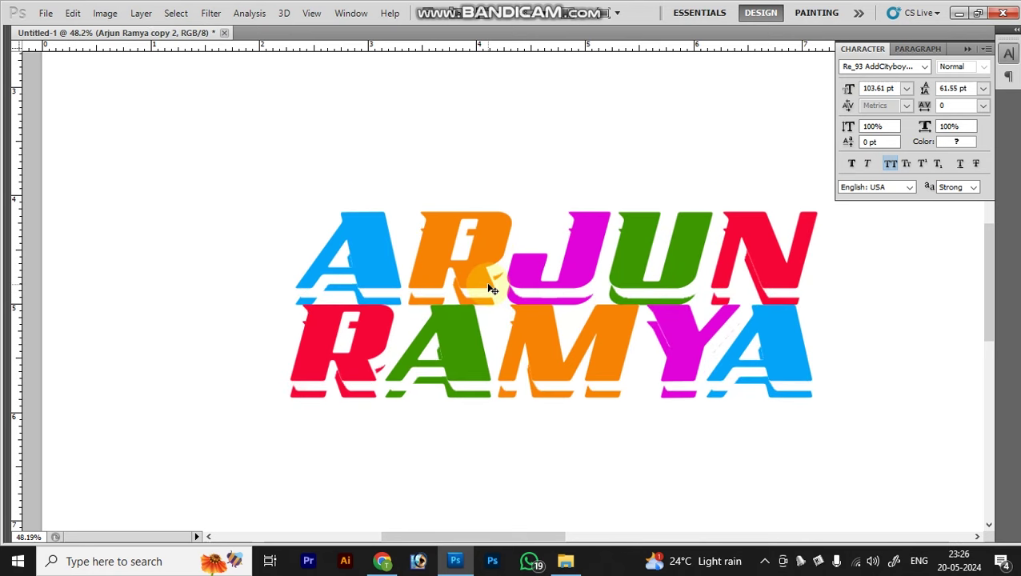
{"action": "key", "text": "shift+Right"}
{"action": "key", "text": "shift+Right"}
{"action": "key", "text": "shift+Right"}
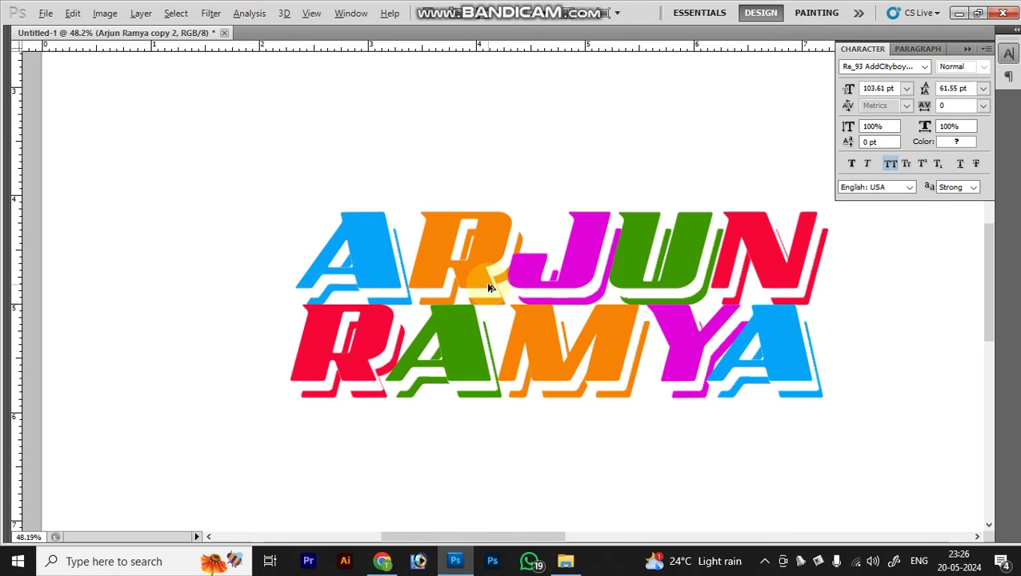
{"action": "key", "text": "alt+l"}
{"action": "key", "text": "Escape"}
{"action": "key", "text": "Escape"}
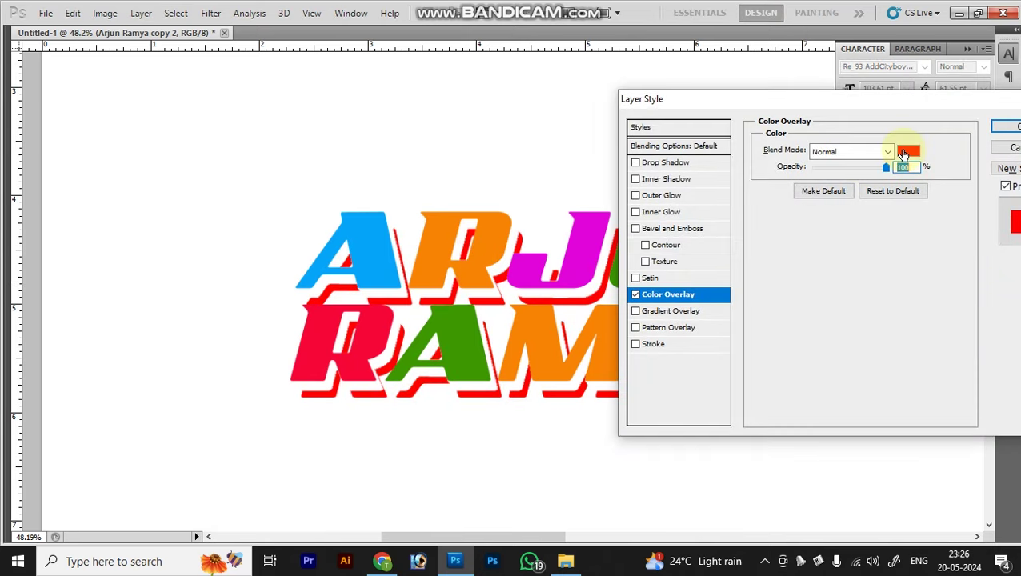
Set the Arjun Ramya copy 2 Color Overlay to black (000000) and apply it
{"action": "left_click", "coordinate": [908, 150]}
{"action": "type", "text": "0"}
{"action": "key", "text": "Return"}
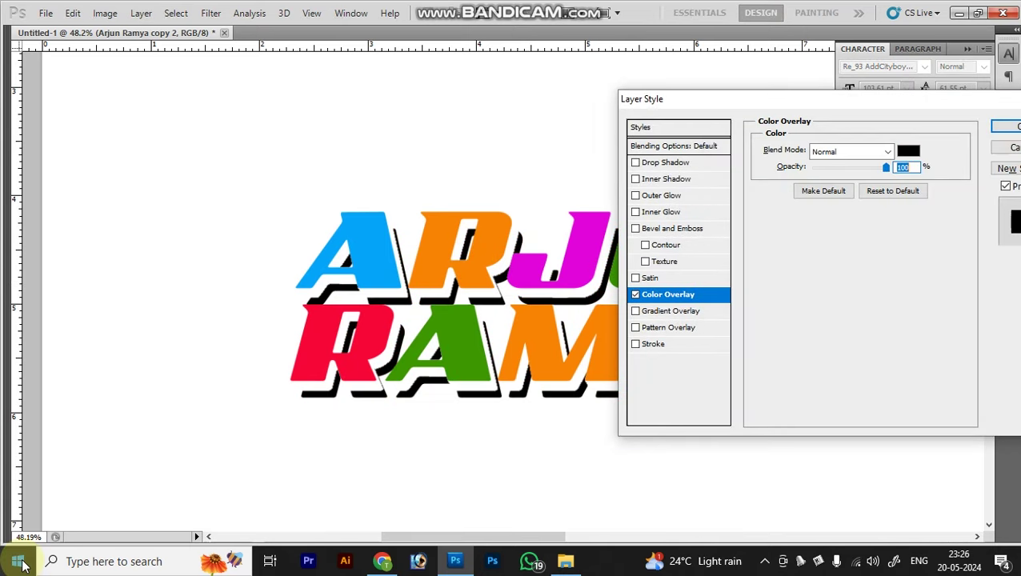
{"action": "key", "text": "ctrl+minus"}
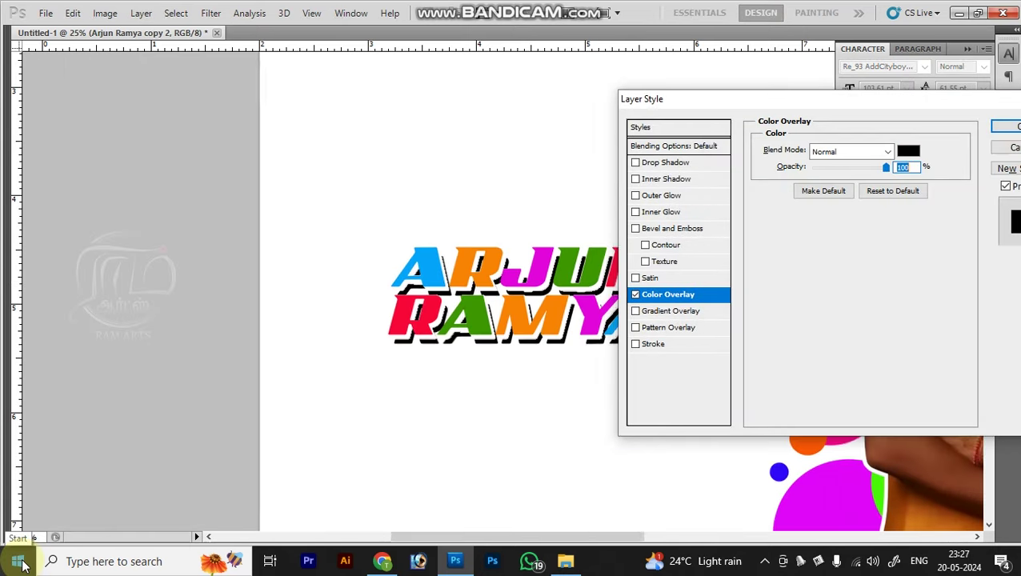
{"action": "key", "text": "ctrl+minus"}
{"action": "key", "text": "ctrl+minus"}
{"action": "key", "text": "Return"}
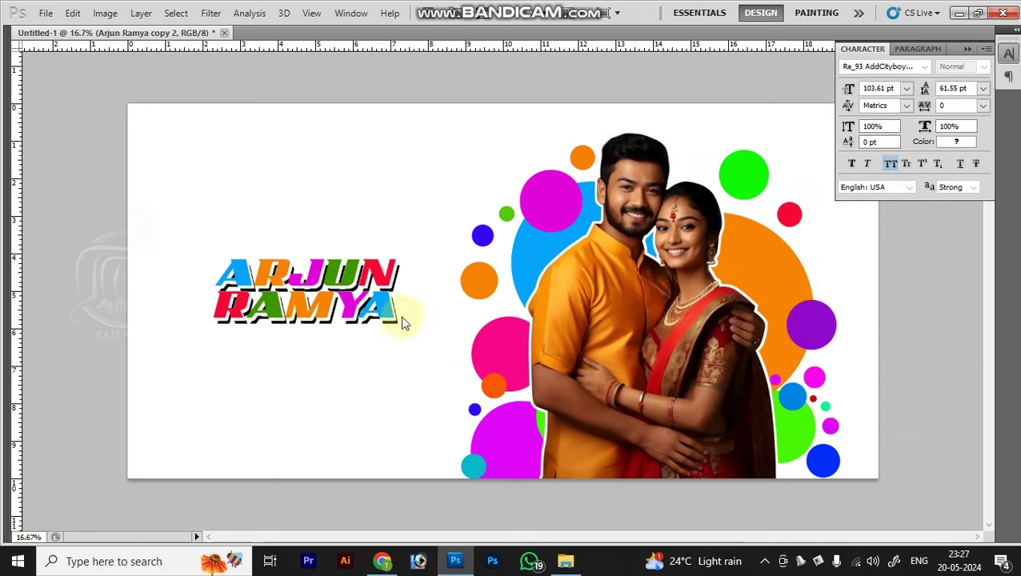
{"action": "key", "text": "z"}
{"action": "left_click", "coordinate": [384, 264]}
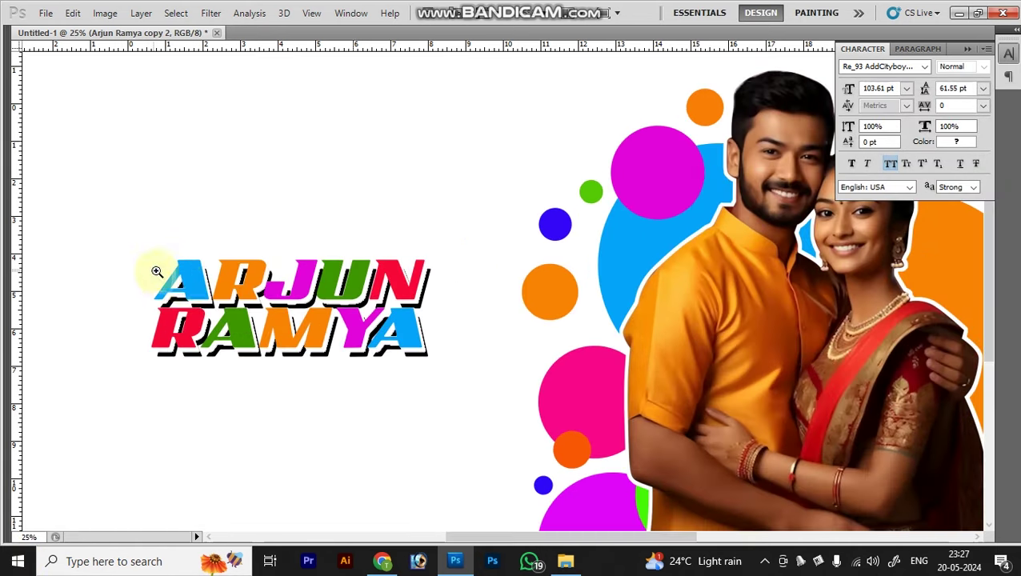
{"action": "left_click_drag", "start_coordinate": [153, 215], "coordinate": [475, 383]}
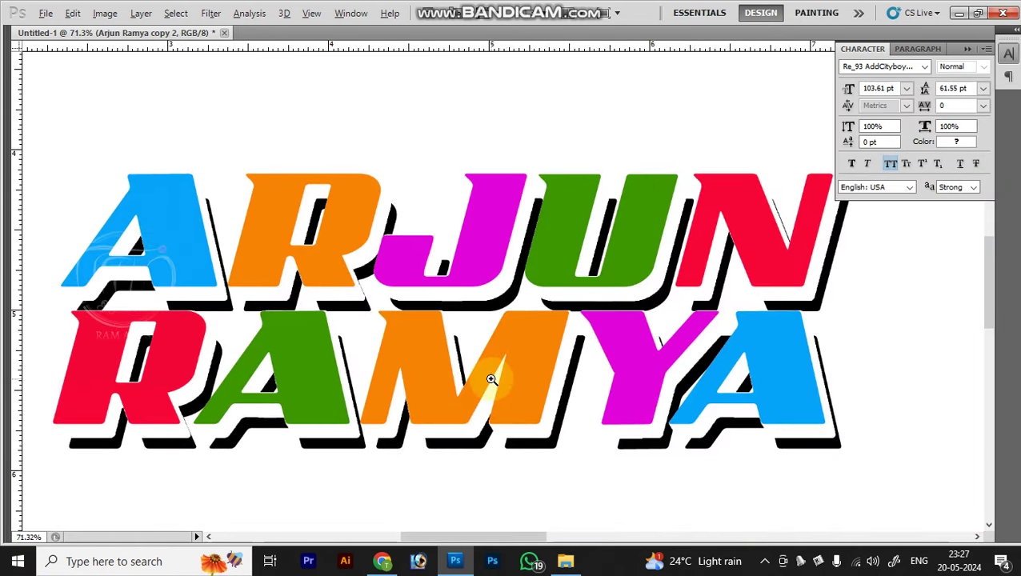
{"action": "key", "text": "alt+t"}
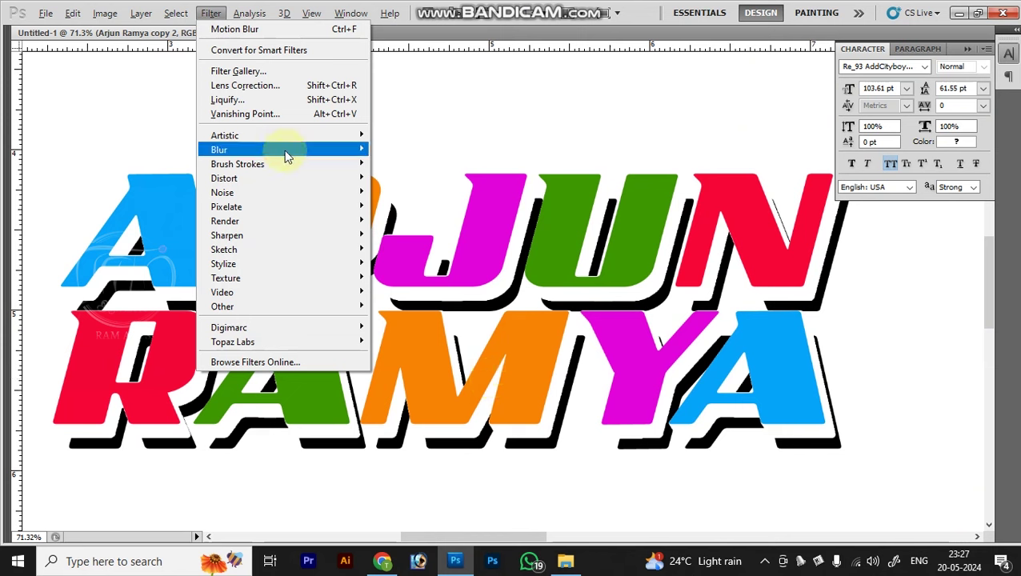
Rasterize the black copy and motion-blur it 85 px at -61°
{"action": "mouse_move", "coordinate": [240, 149]}
{"action": "left_click", "coordinate": [436, 237]}
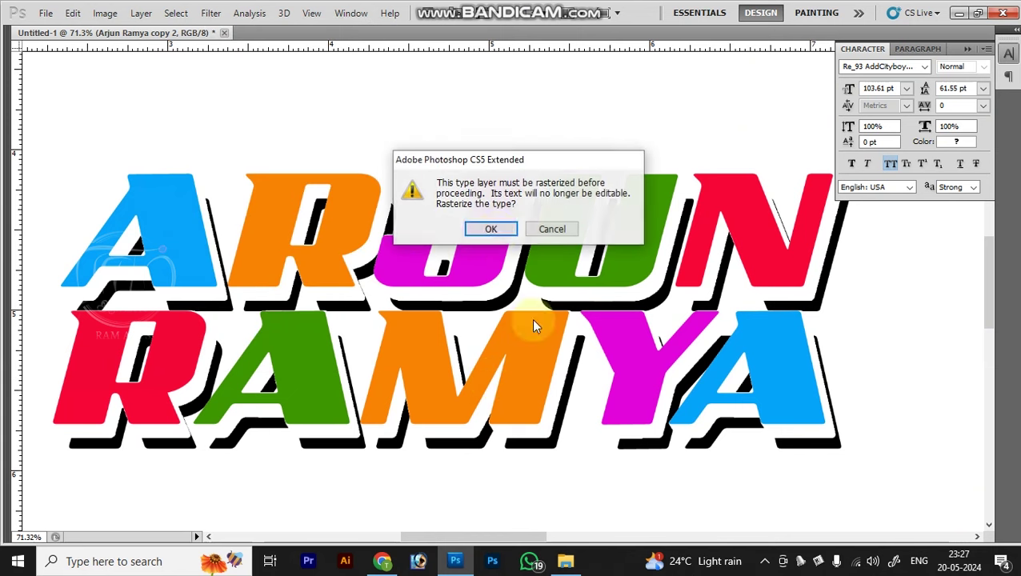
{"action": "left_click", "coordinate": [489, 229]}
{"action": "mouse_move", "coordinate": [606, 355]}
{"action": "left_mouse_down"}
{"action": "mouse_move", "coordinate": [637, 362]}
{"action": "mouse_move", "coordinate": [630, 357]}
{"action": "left_mouse_up"}
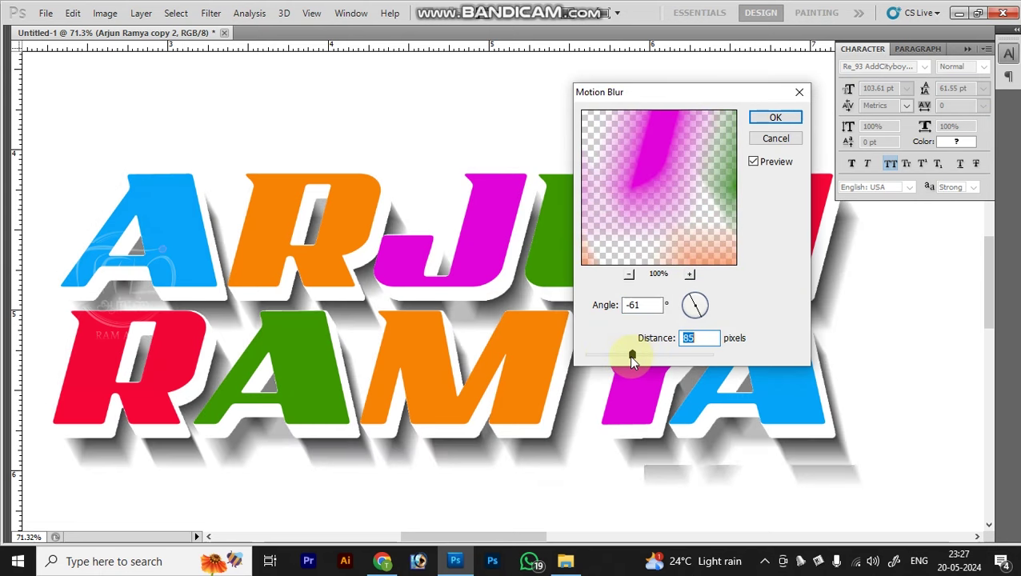
{"action": "key", "text": "Return"}
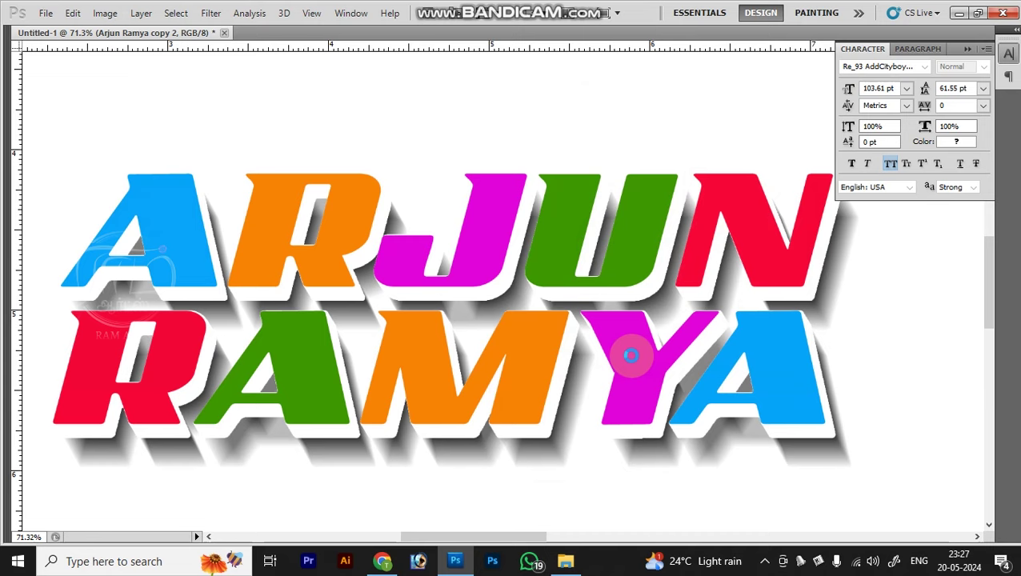
{"action": "key", "text": "ctrl+minus"}
{"action": "key", "text": "ctrl+minus"}
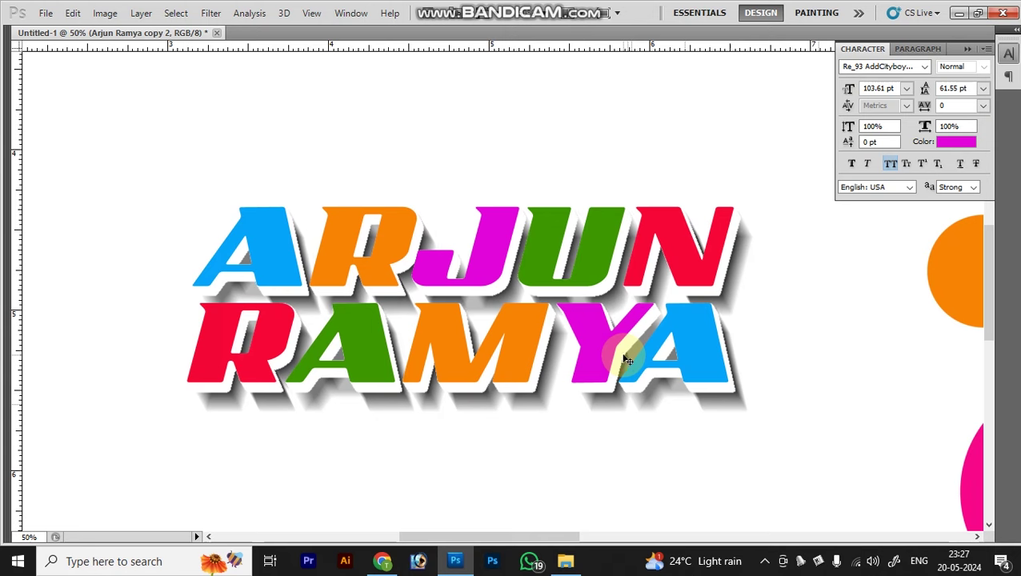
{"action": "key", "text": "ctrl+minus"}
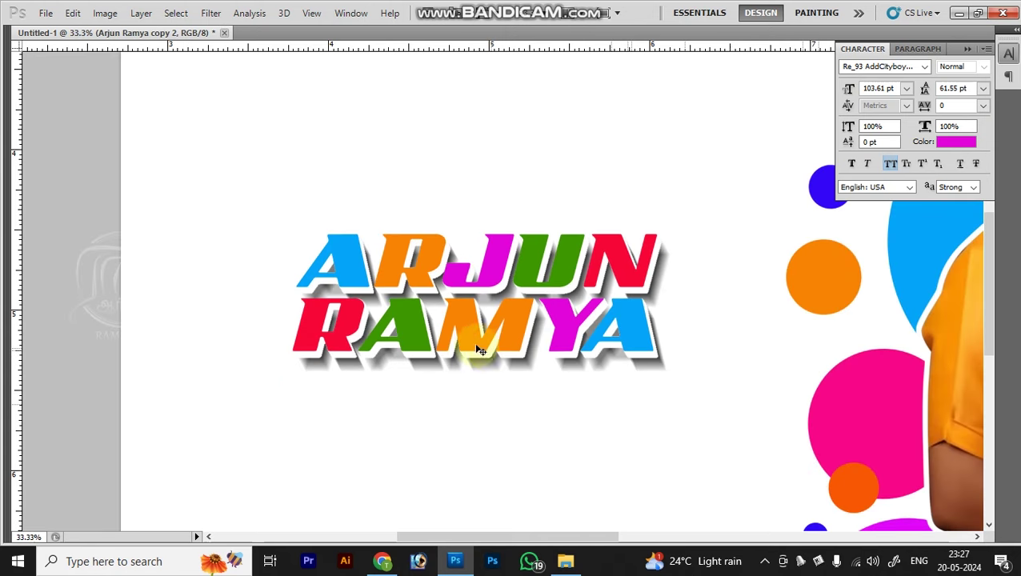
Select the Arjun Ramya layer and zoom in on the lettering
{"action": "right_click", "coordinate": [470, 328]}
{"action": "left_click", "coordinate": [509, 328]}
{"action": "left_click_drag", "start_coordinate": [570, 381], "coordinate": [544, 352]}
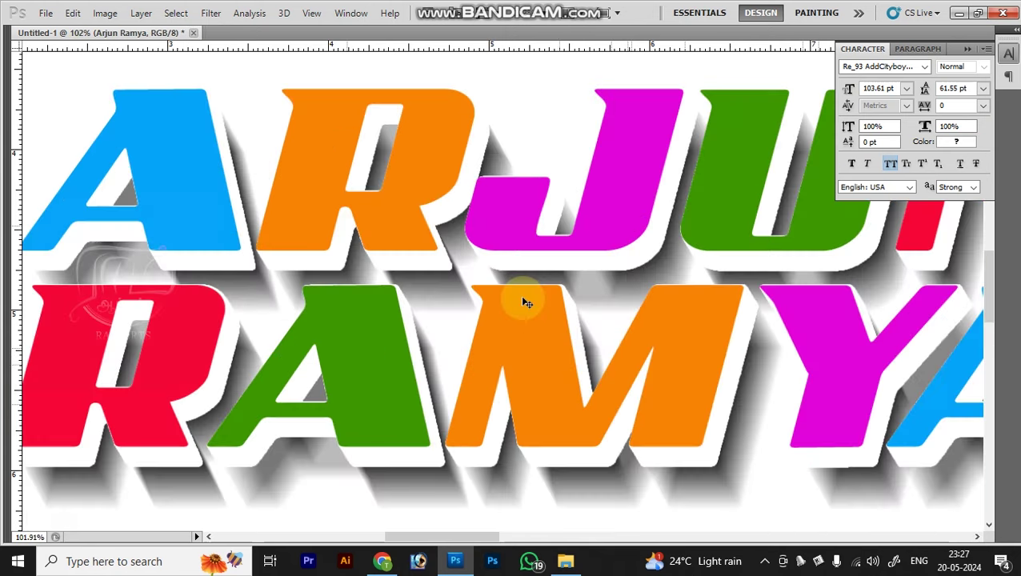
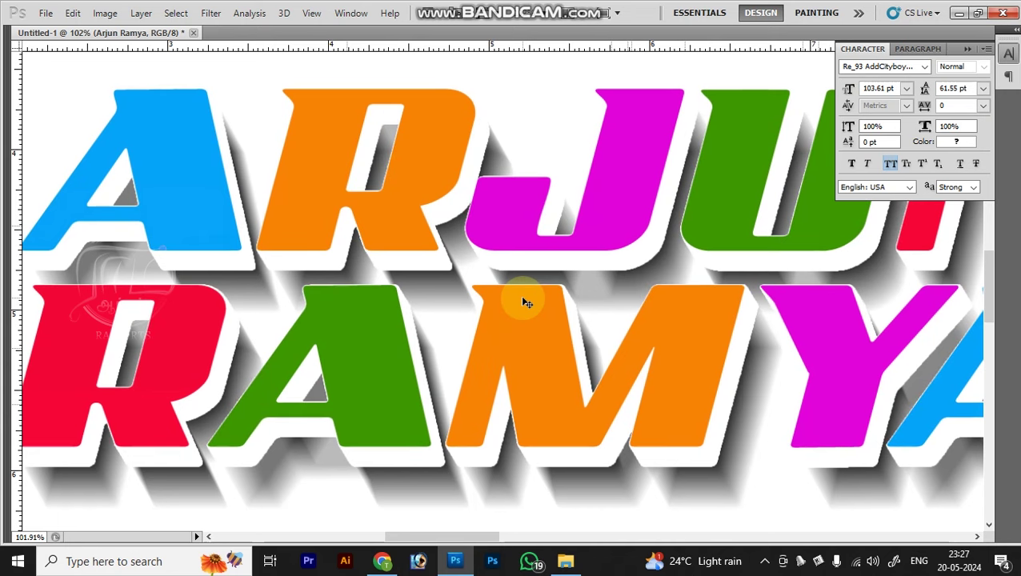
Give the ARJUN RAMYA title an Inner Shadow with size 0, distance 23 and 45% opacity
{"action": "key", "text": "ctrl+1"}
{"action": "key", "text": "alt+l"}
{"action": "key", "text": "Escape"}
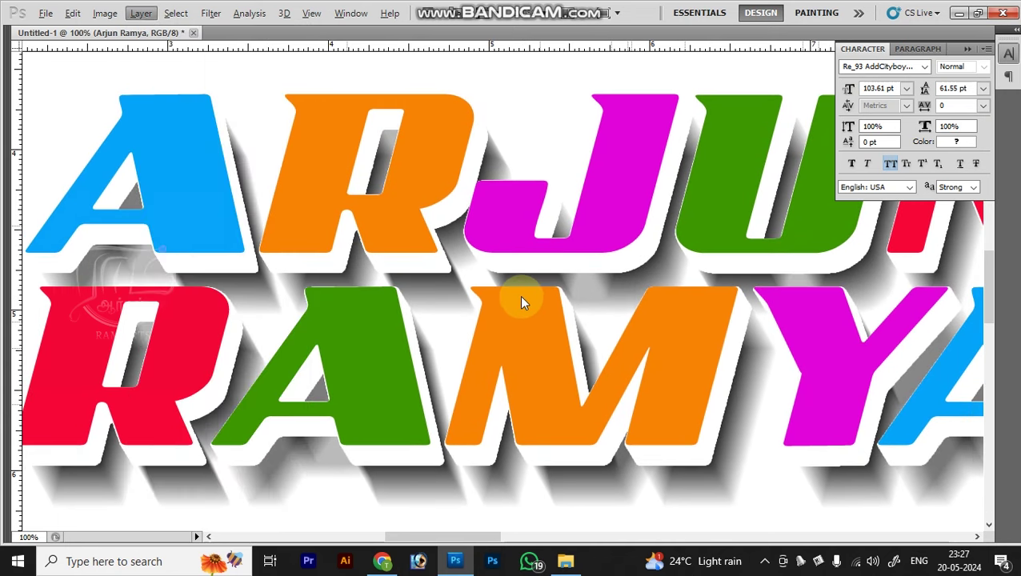
{"action": "left_click", "coordinate": [516, 317]}
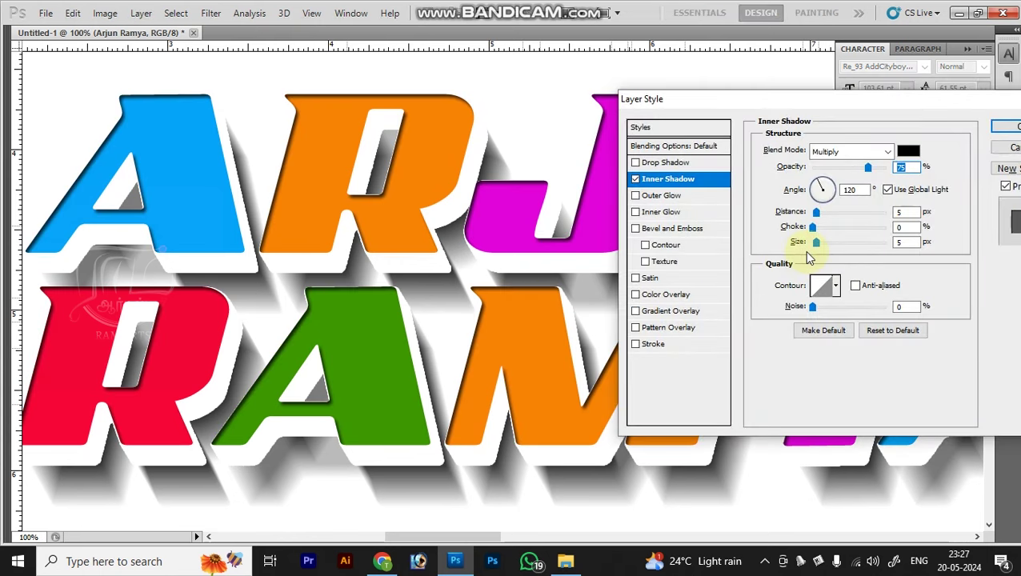
{"action": "left_click_drag", "start_coordinate": [817, 243], "coordinate": [832, 217]}
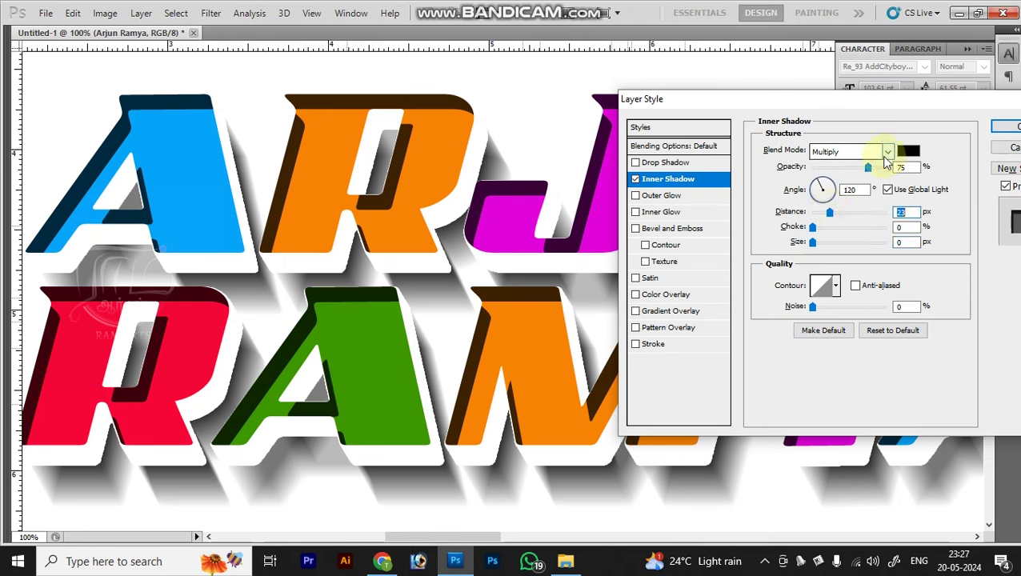
{"action": "left_click_drag", "start_coordinate": [872, 168], "coordinate": [840, 170]}
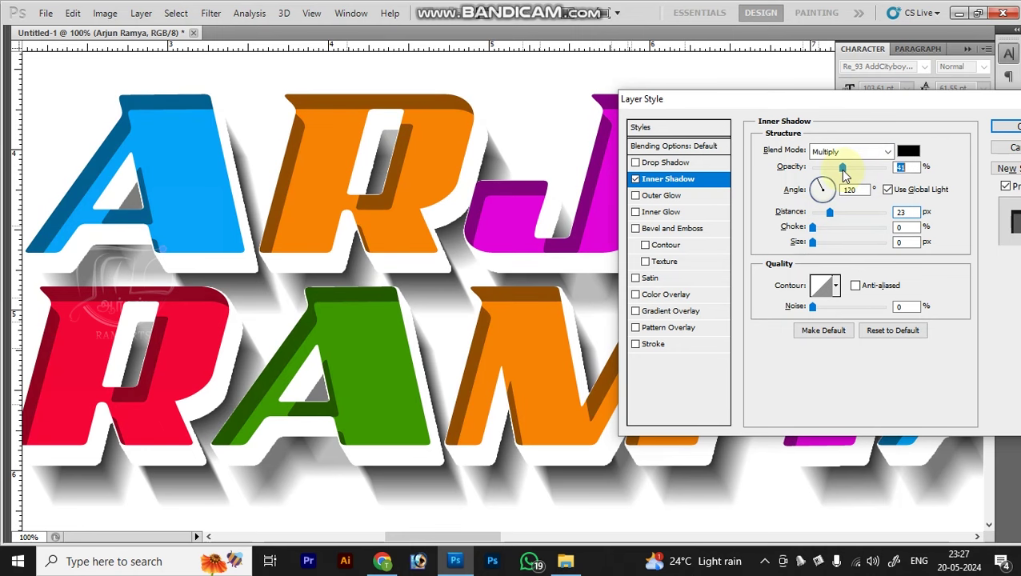
{"action": "key", "text": "Return"}
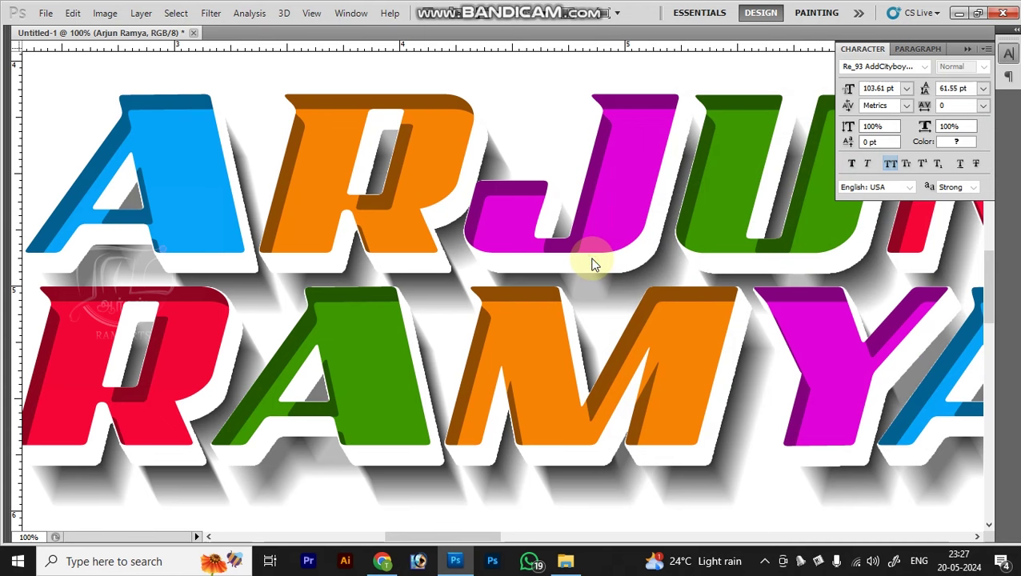
Review the finished title at several zoom levels, then switch to the YouTube tutorial in Chrome
{"action": "scroll", "coordinate": [592, 263], "scroll_direction": "down", "scroll_amount": 1}
{"action": "scroll", "coordinate": [497, 292], "scroll_direction": "down", "scroll_amount": 1}
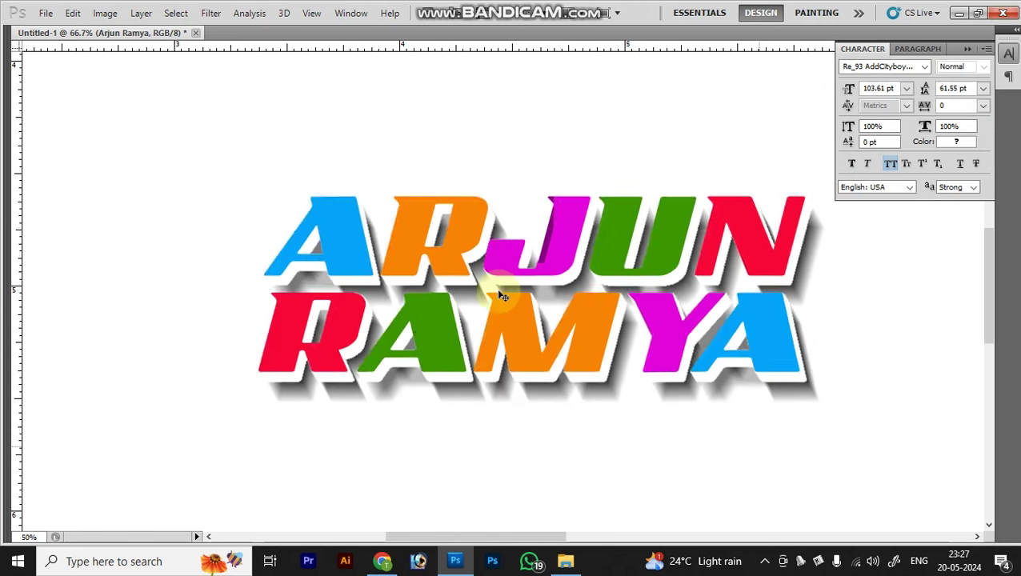
{"action": "scroll", "coordinate": [496, 292], "scroll_direction": "down", "scroll_amount": 1}
{"action": "scroll", "coordinate": [513, 290], "scroll_direction": "down", "scroll_amount": 1}
{"action": "scroll", "coordinate": [512, 291], "scroll_direction": "down", "scroll_amount": 2}
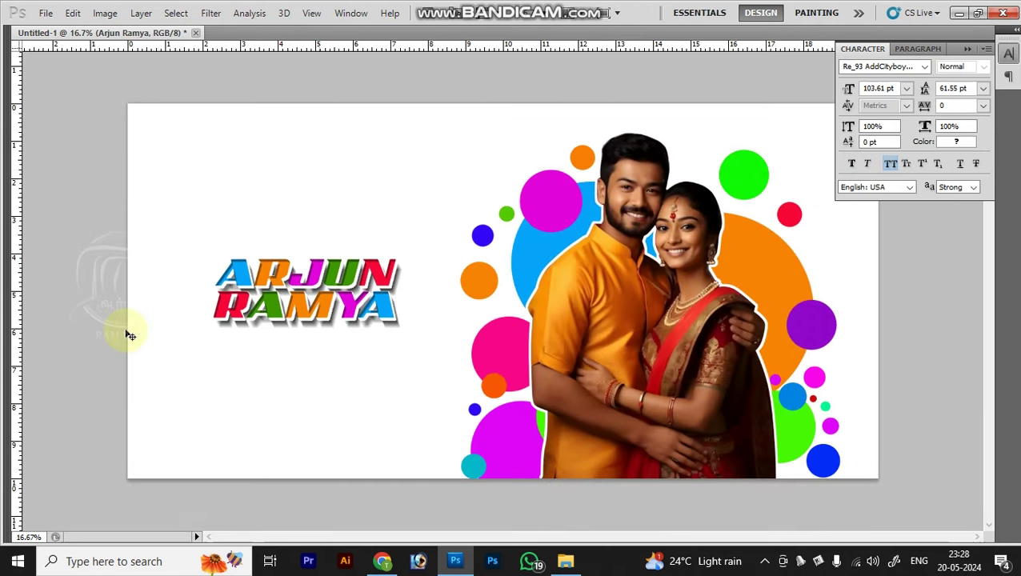
{"action": "left_click_drag", "start_coordinate": [148, 196], "coordinate": [427, 387]}
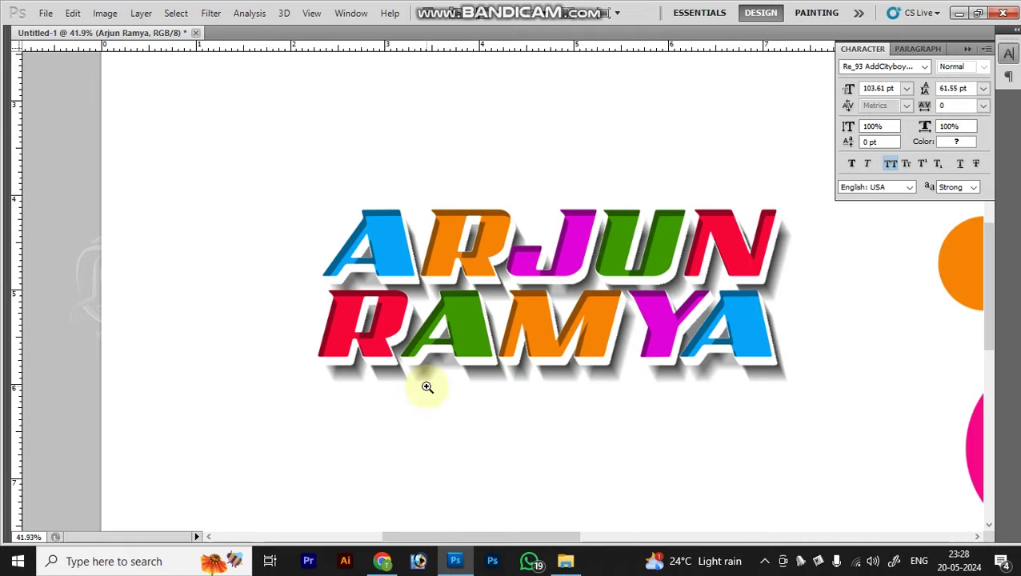
{"action": "key", "text": "ctrl+0"}
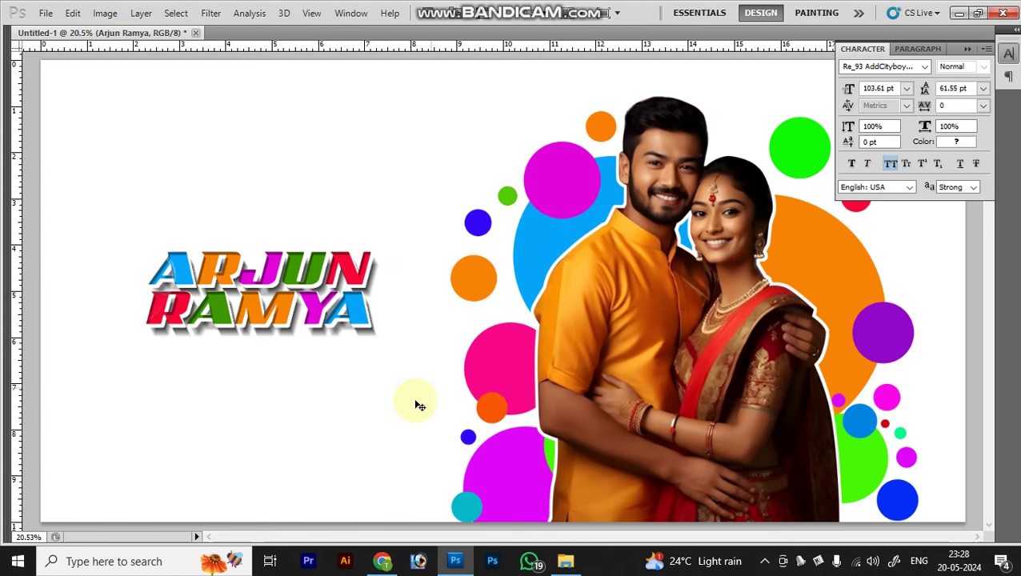
{"action": "key", "text": "alt+Tab"}
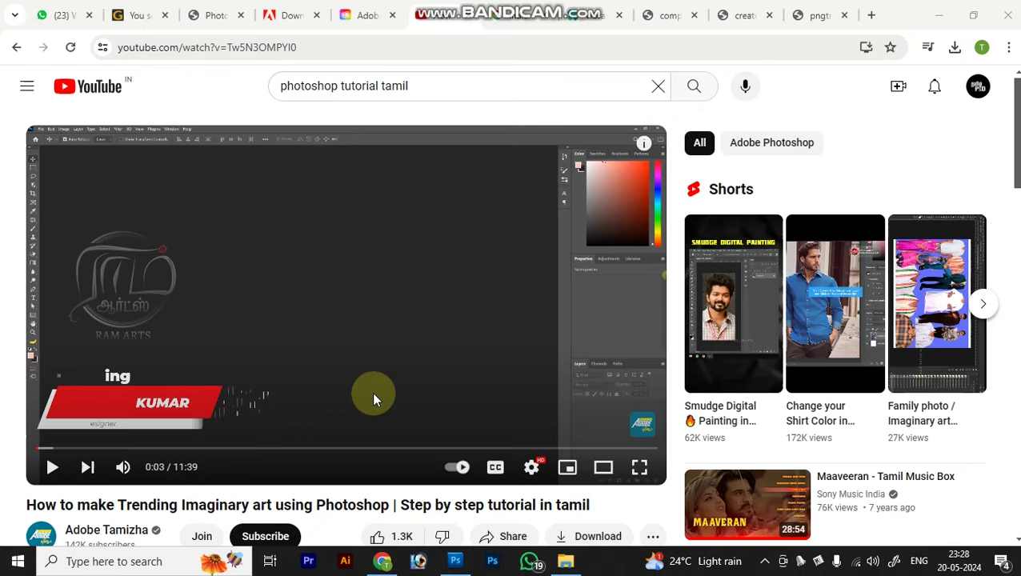
Run a Google search for 'wedding quotes' in Chrome
{"action": "left_click", "coordinate": [691, 7]}
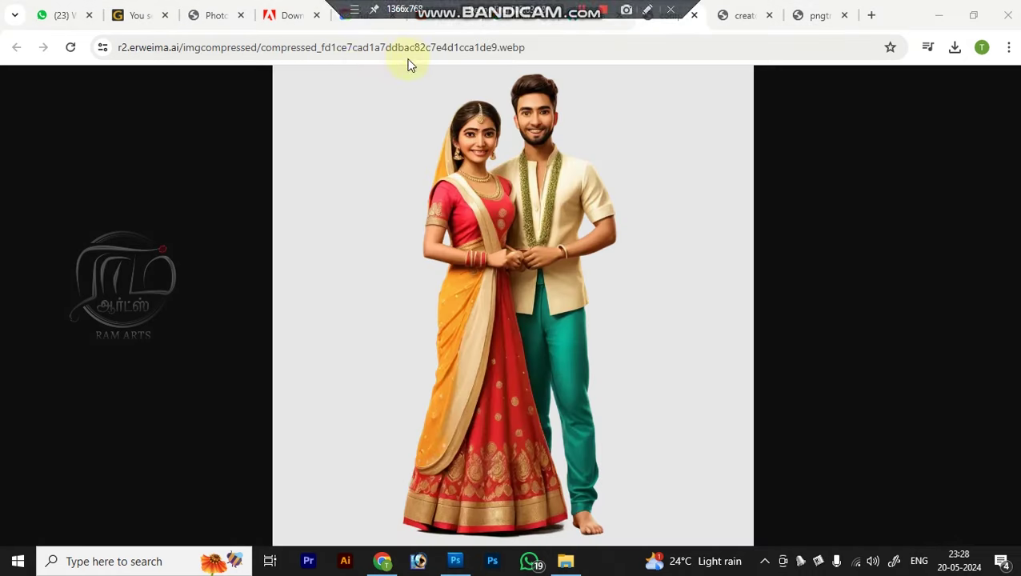
{"action": "left_click", "coordinate": [496, 11]}
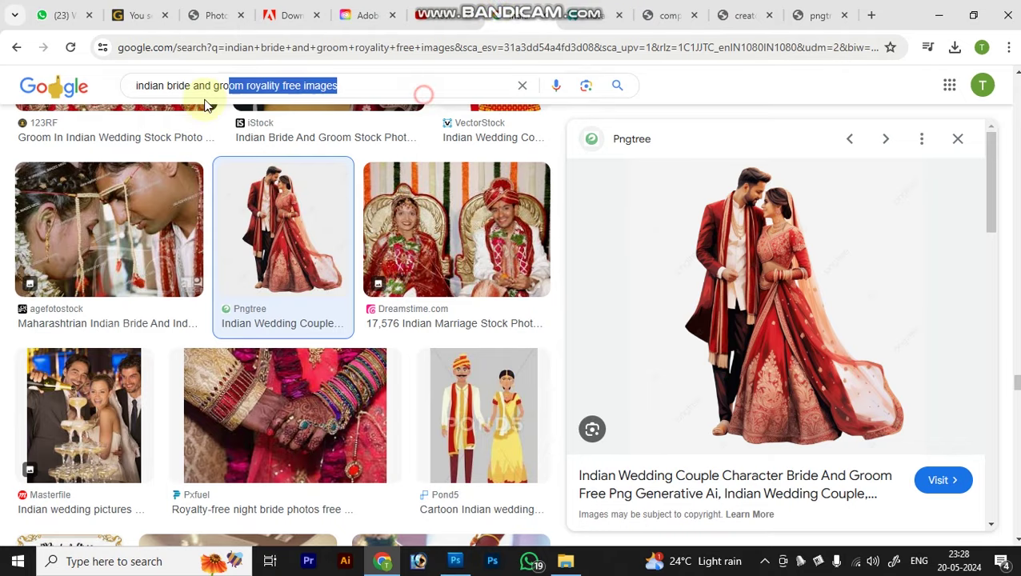
{"action": "left_click", "coordinate": [373, 86]}
{"action": "key", "text": "ctrl+a"}
{"action": "type", "text": "w"}
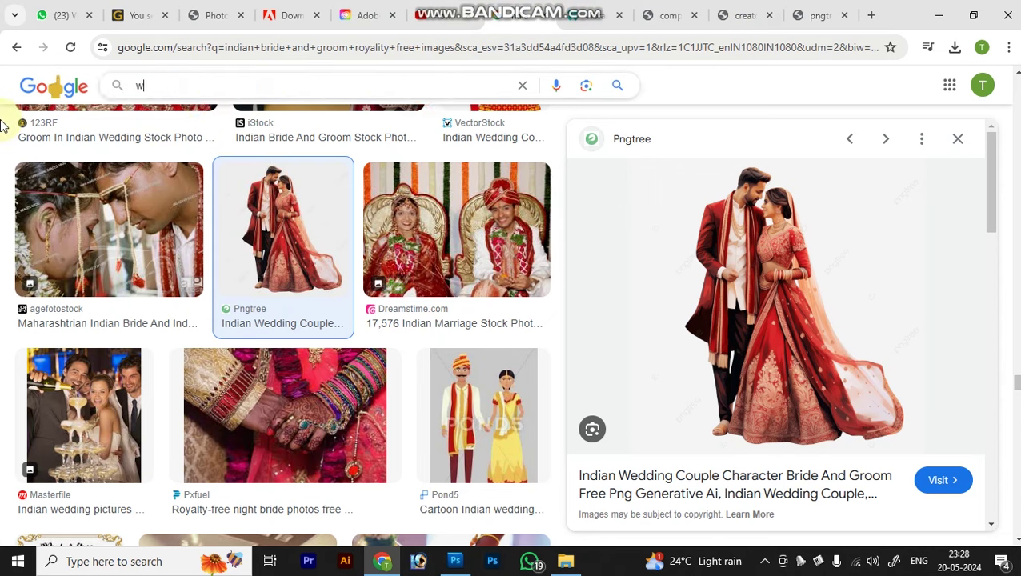
{"action": "type", "text": "edding"}
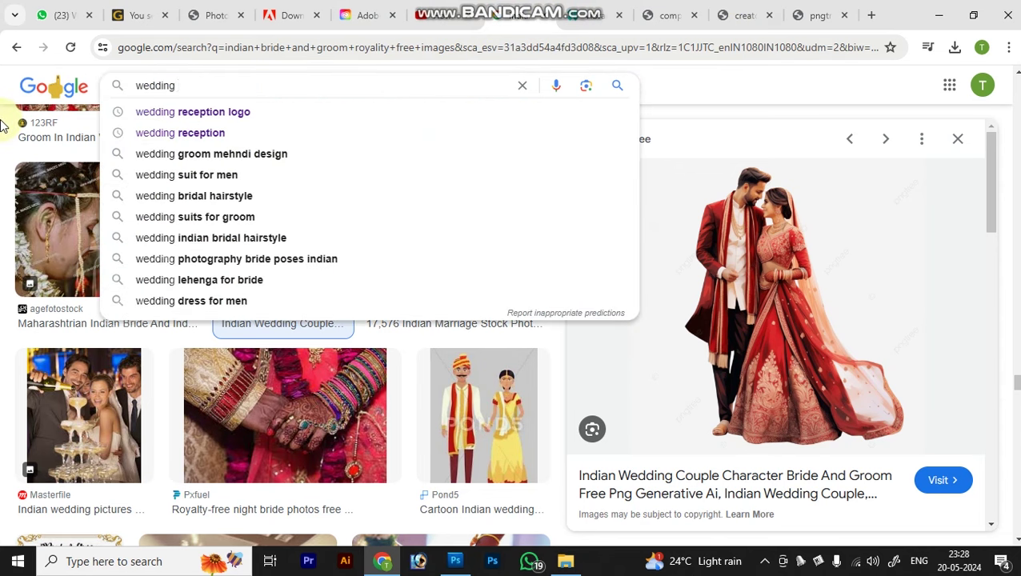
{"action": "type", "text": " quotes"}
{"action": "key", "text": "Return"}
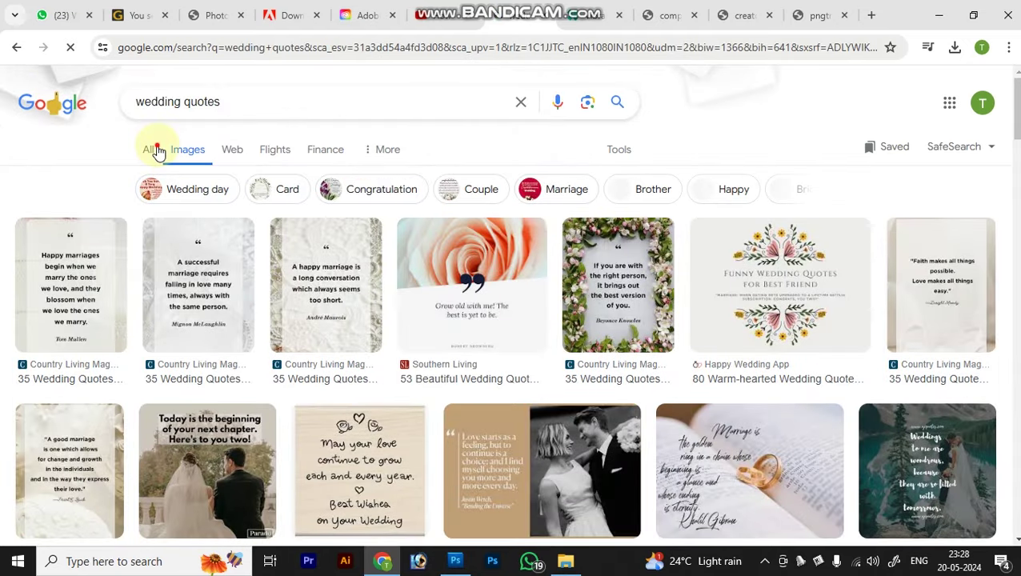
Copy the four Bible-verse wedding wishes from All results and return to Photoshop
{"action": "left_click", "coordinate": [152, 149]}
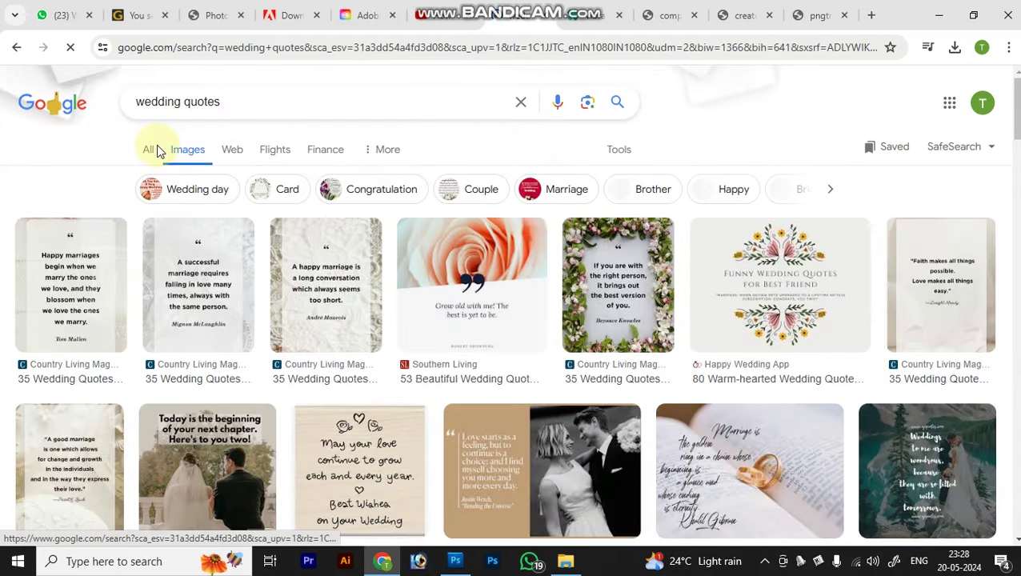
{"action": "left_click_drag", "start_coordinate": [156, 254], "coordinate": [552, 314]}
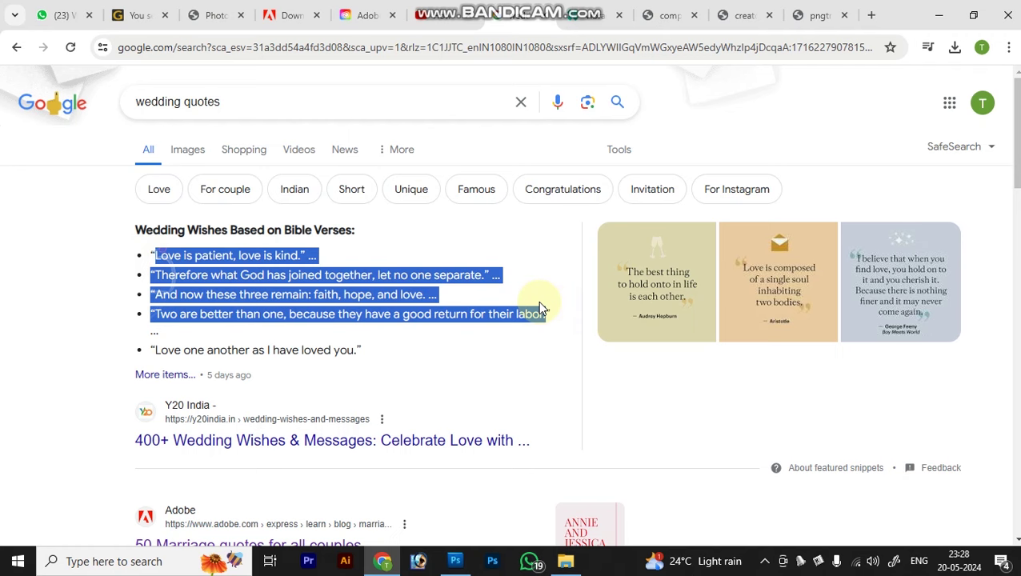
{"action": "key", "text": "alt+Tab"}
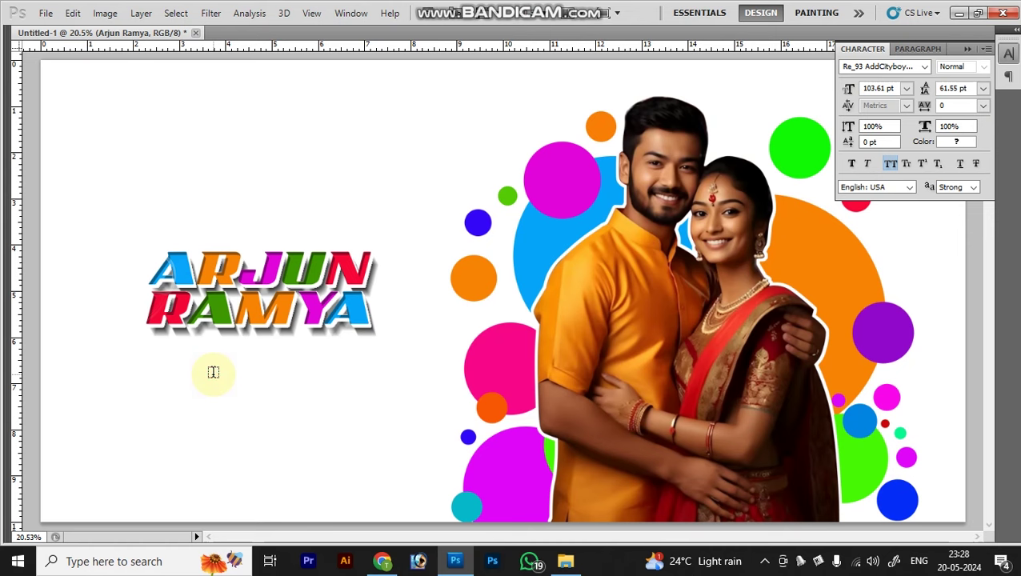
Paste the wedding quotes as a text block at 14.01 pt under the title
{"action": "left_click", "coordinate": [213, 372]}
{"action": "key", "text": "ctrl+v"}
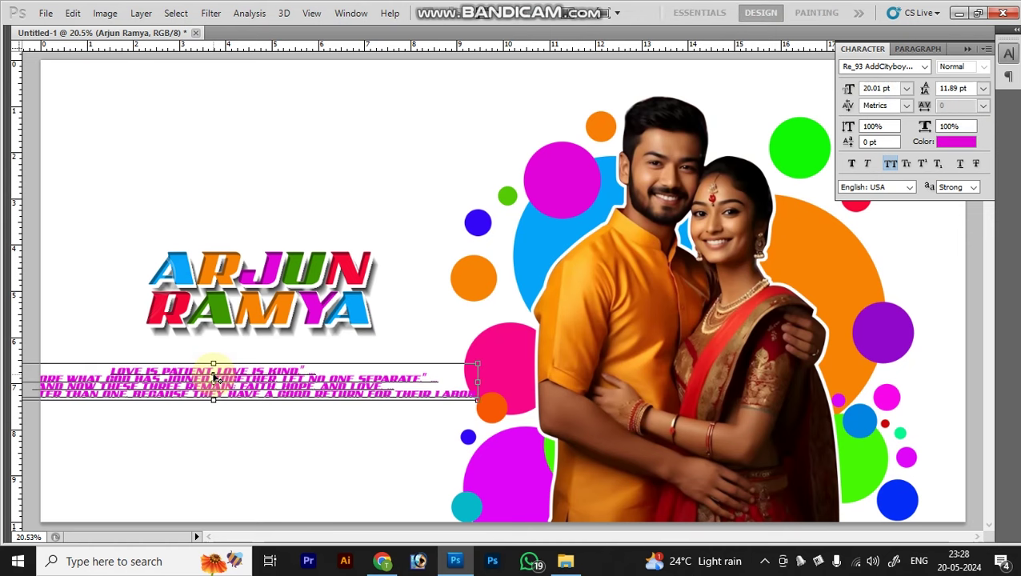
{"action": "key", "text": "ctrl+a"}
{"action": "key", "text": "ctrl+shift+comma"}
{"action": "key", "text": "ctrl+shift+comma"}
{"action": "key", "text": "ctrl+shift+comma"}
{"action": "key", "text": "ctrl+Return"}
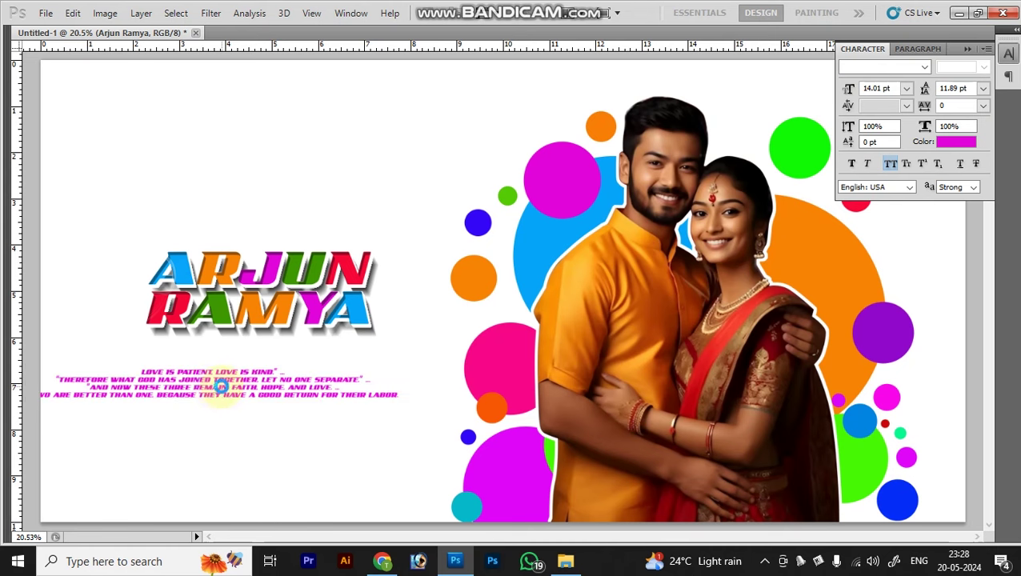
{"action": "left_click_drag", "start_coordinate": [223, 384], "coordinate": [264, 356]}
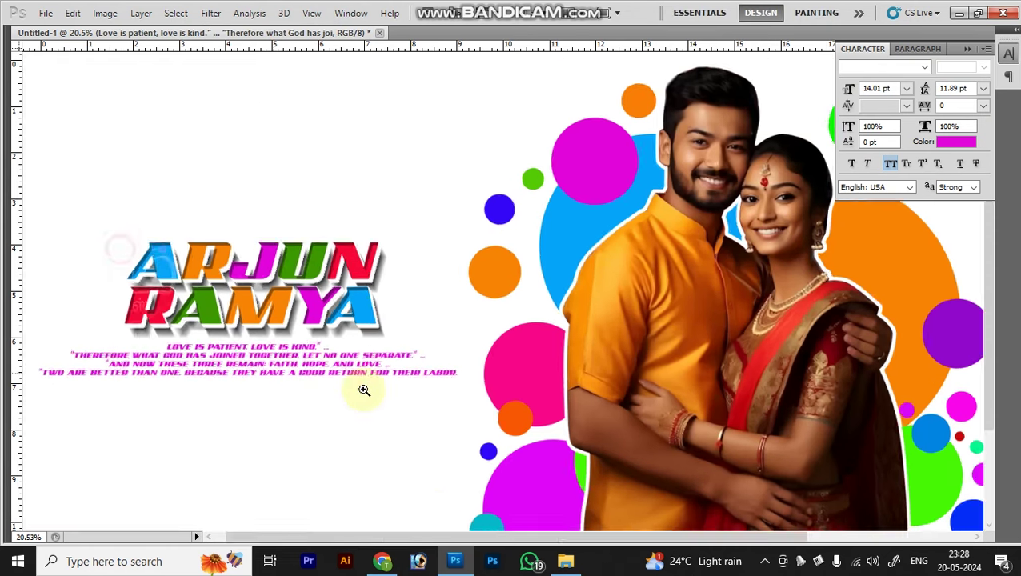
Turn off All Caps on the quotes and set them in Roboto Condensed
{"action": "left_click_drag", "start_coordinate": [365, 391], "coordinate": [456, 384]}
{"action": "left_click", "coordinate": [408, 356]}
{"action": "key", "text": "ctrl+a"}
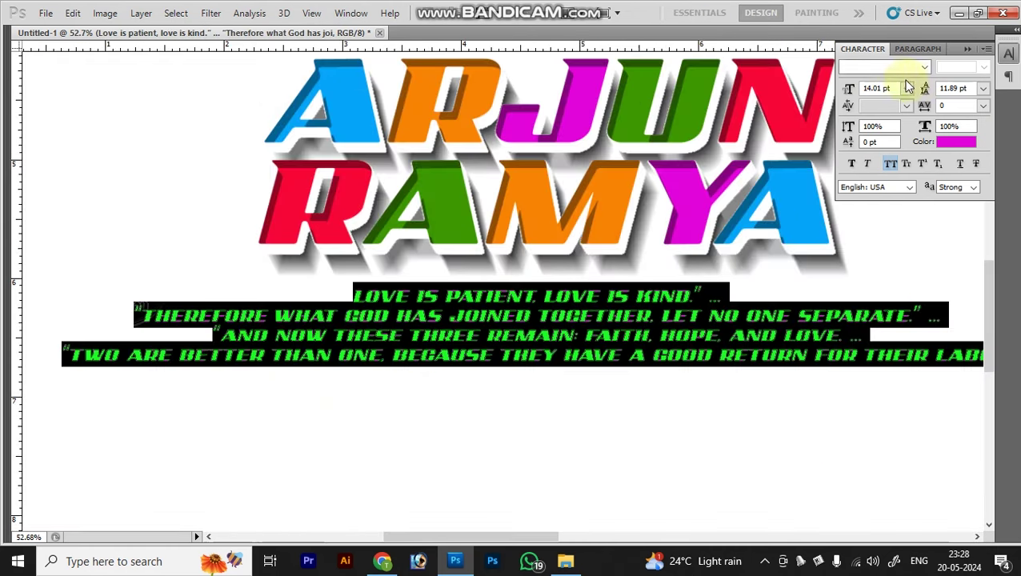
{"action": "left_click", "coordinate": [890, 163]}
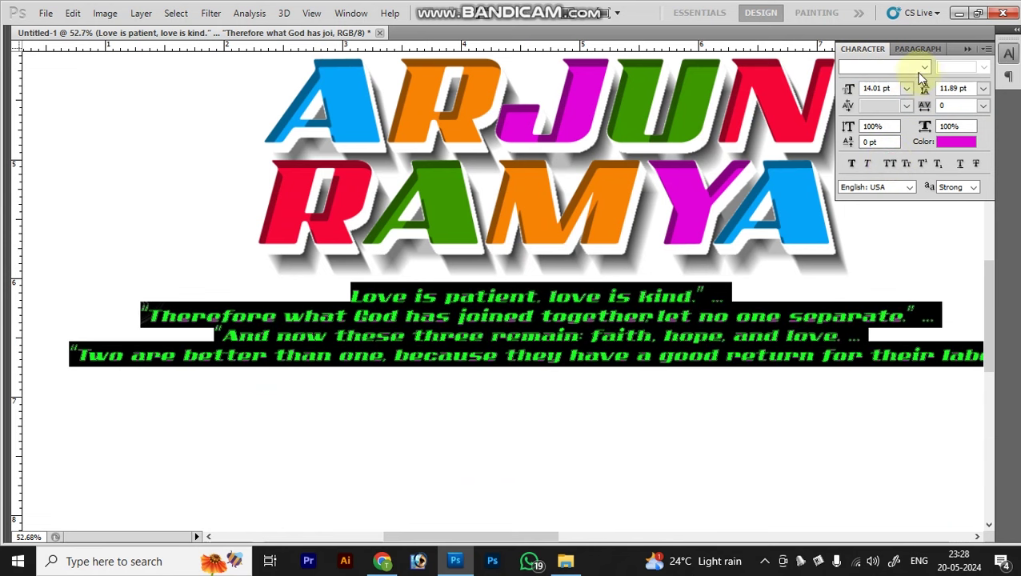
{"action": "left_click", "coordinate": [923, 67]}
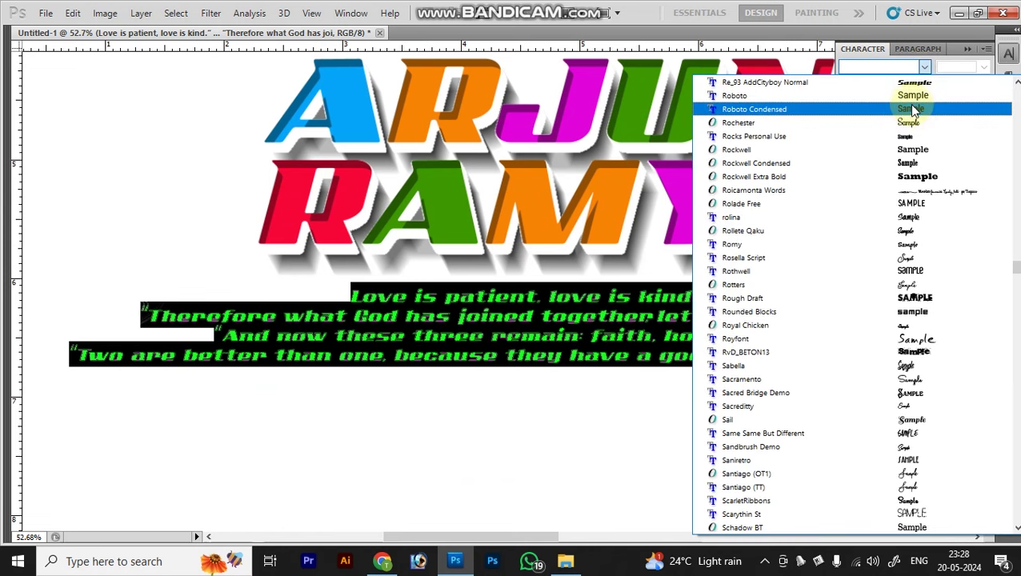
{"action": "left_click", "coordinate": [911, 108]}
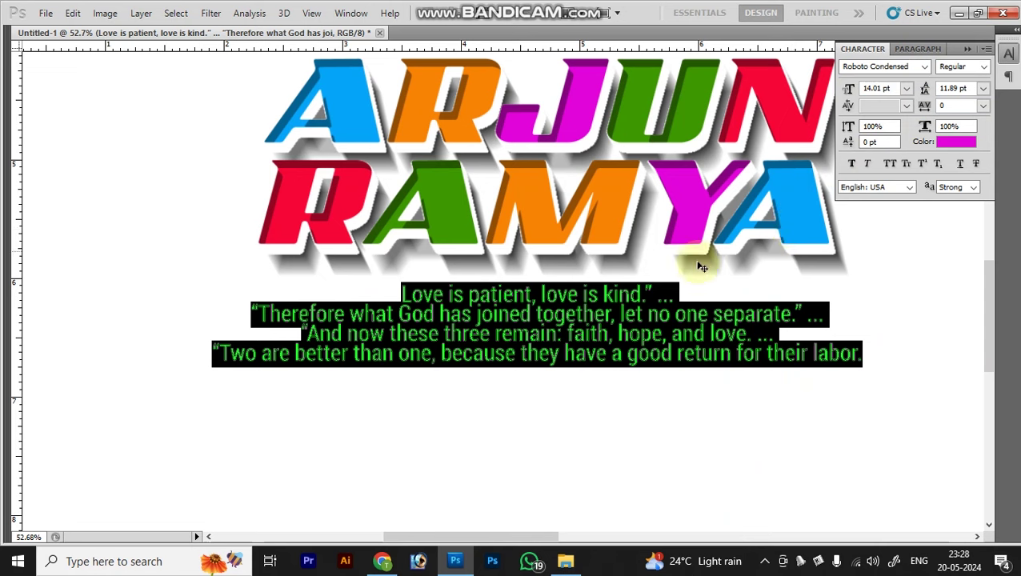
{"action": "left_click", "coordinate": [646, 296]}
Delete the stray quote marks and ellipses around 'kind', 'Therefore', 'separate' and 'And'
{"action": "left_click_drag", "start_coordinate": [645, 295], "coordinate": [684, 294]}
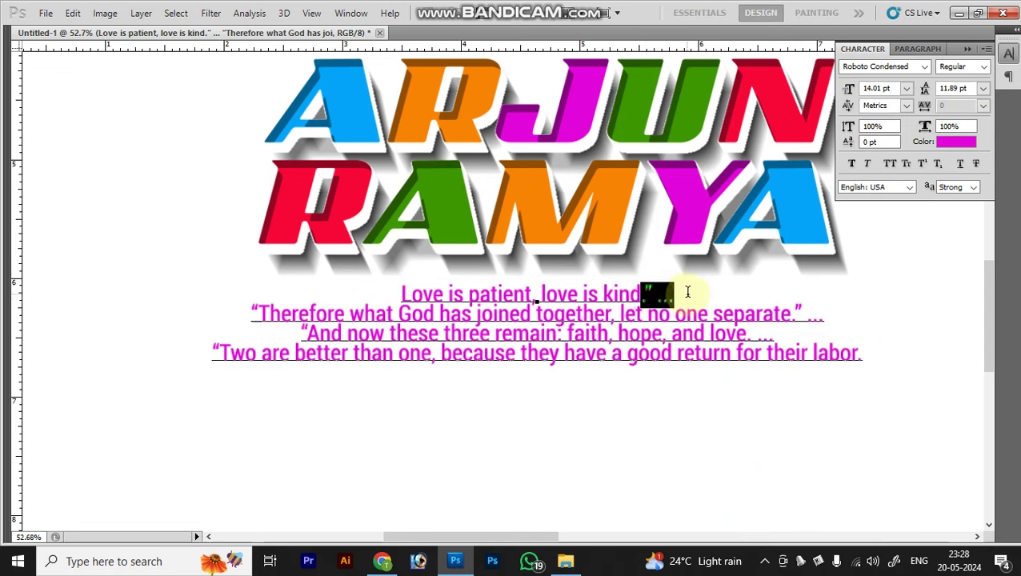
{"action": "key", "text": "BackSpace"}
{"action": "key", "text": "BackSpace"}
{"action": "key", "text": "BackSpace"}
{"action": "left_click", "coordinate": [257, 311]}
{"action": "key", "text": "BackSpace"}
{"action": "left_click_drag", "start_coordinate": [789, 314], "coordinate": [869, 329]}
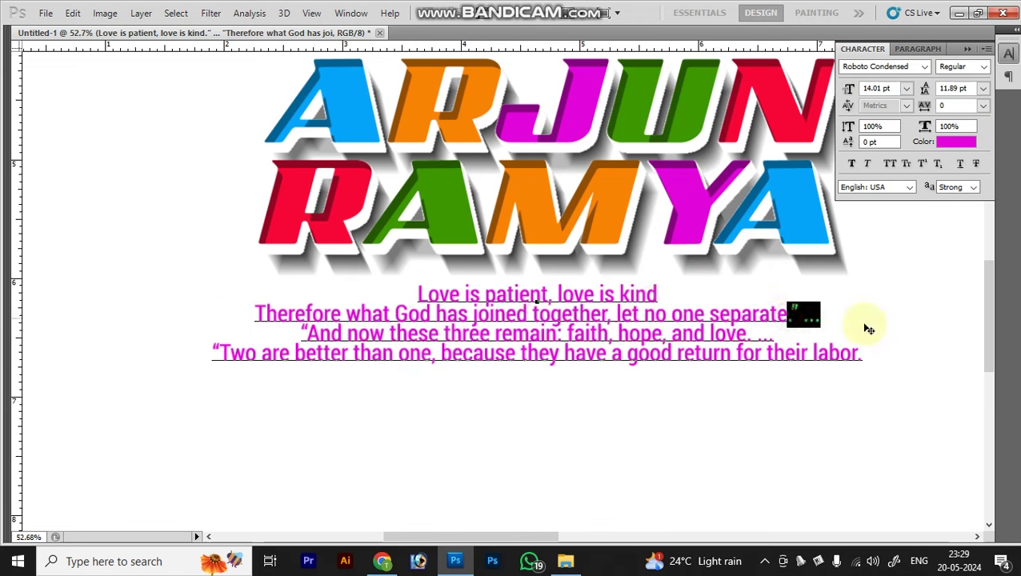
{"action": "key", "text": "BackSpace"}
{"action": "left_click", "coordinate": [305, 330]}
{"action": "key", "text": "BackSpace"}
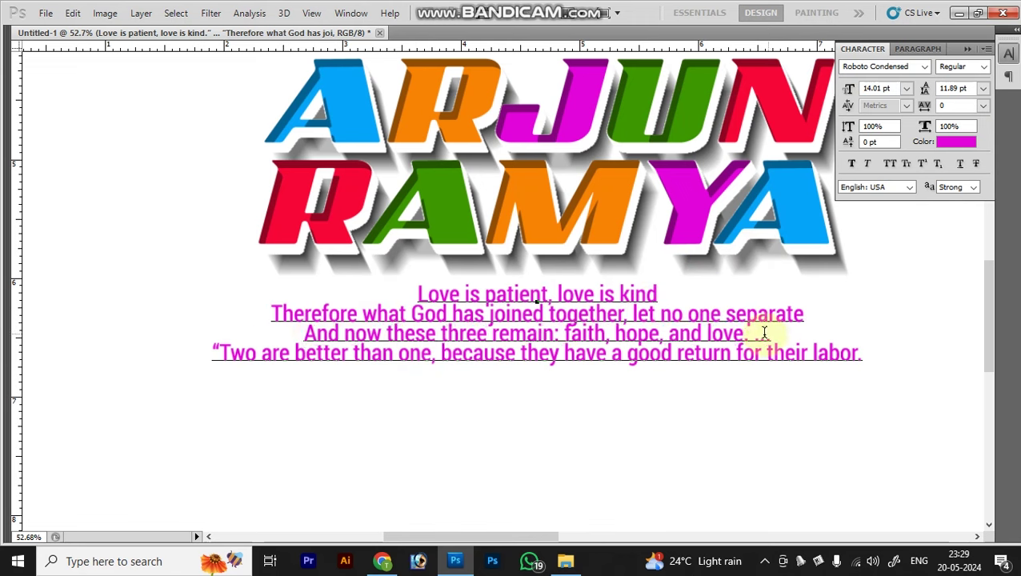
Remove the leftover punctuation after 'love', before 'Two', and after 'labor' and 'hope'
{"action": "left_click_drag", "start_coordinate": [744, 334], "coordinate": [805, 332]}
{"action": "key", "text": "BackSpace"}
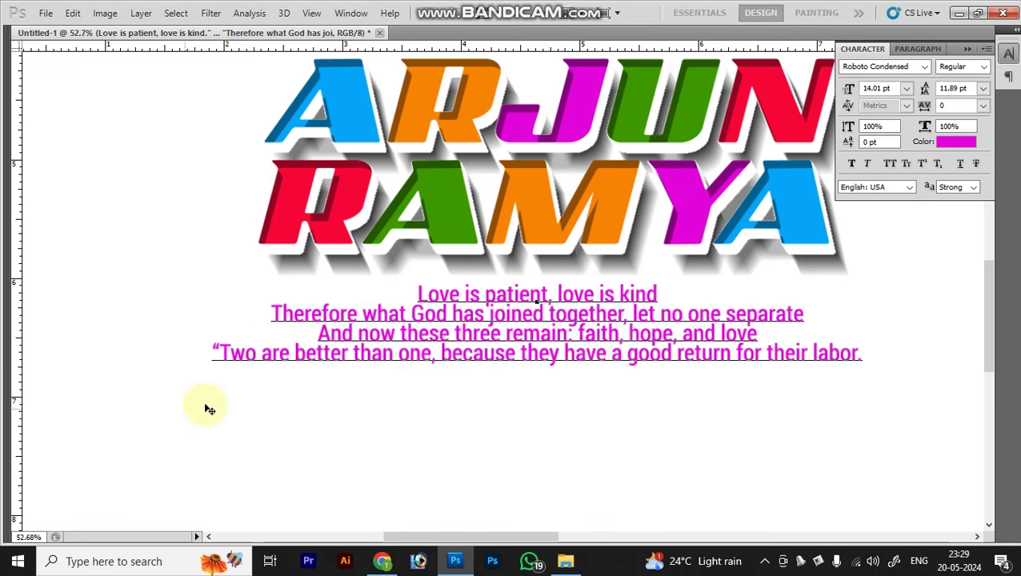
{"action": "left_click_drag", "start_coordinate": [219, 353], "coordinate": [168, 342]}
{"action": "key", "text": "BackSpace"}
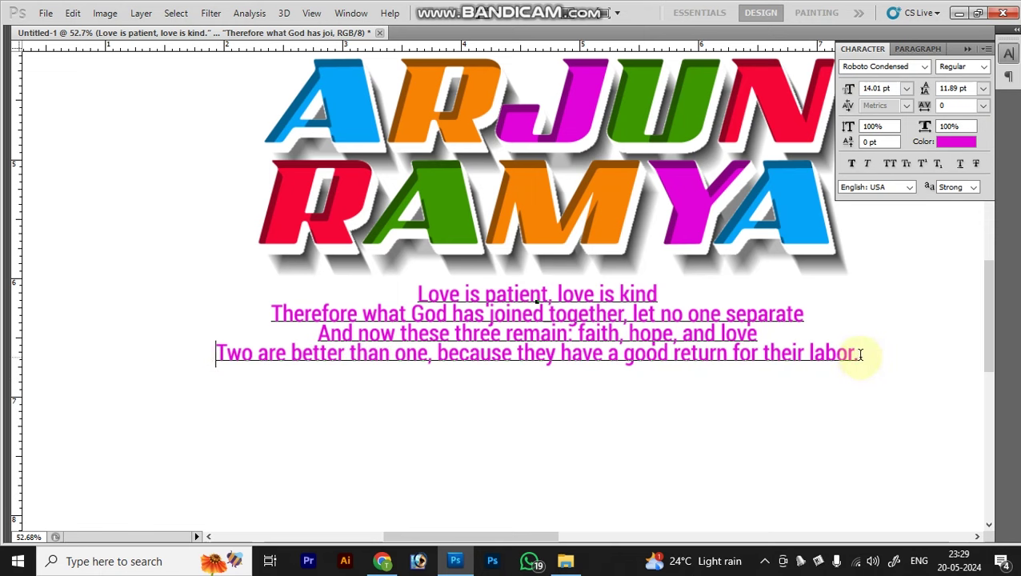
{"action": "left_click_drag", "start_coordinate": [856, 355], "coordinate": [874, 358]}
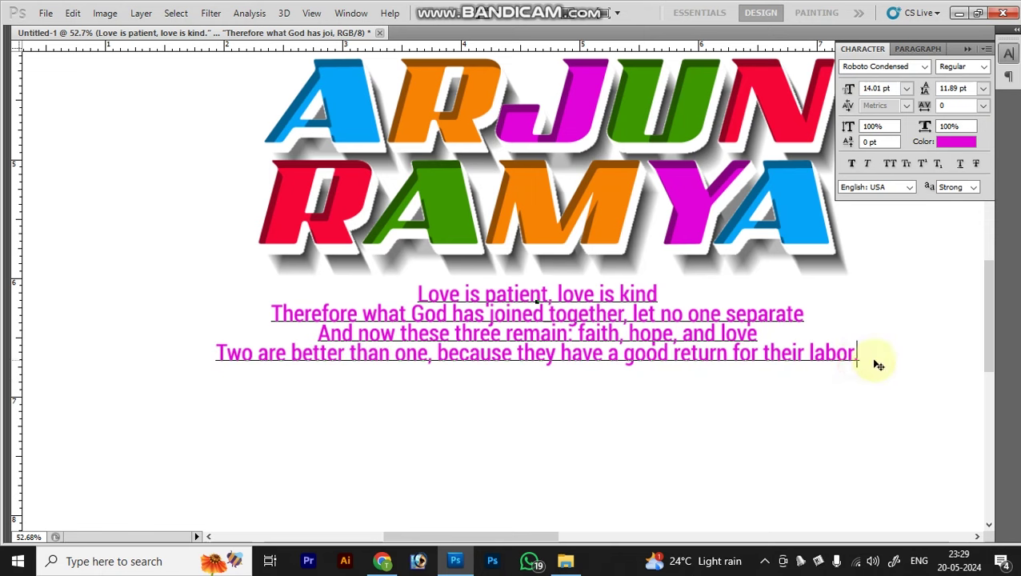
{"action": "key", "text": "BackSpace"}
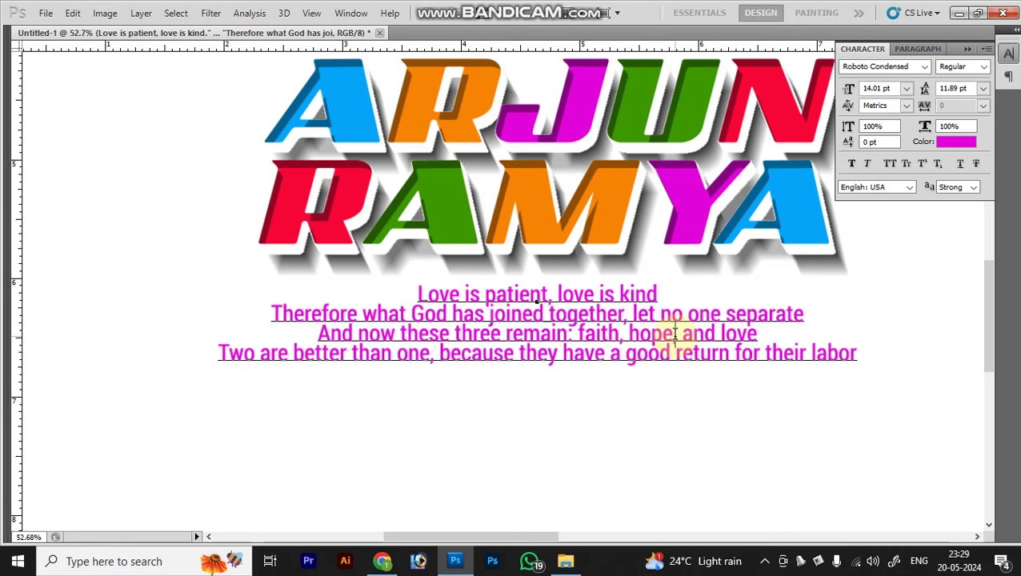
{"action": "key", "text": "BackSpace"}
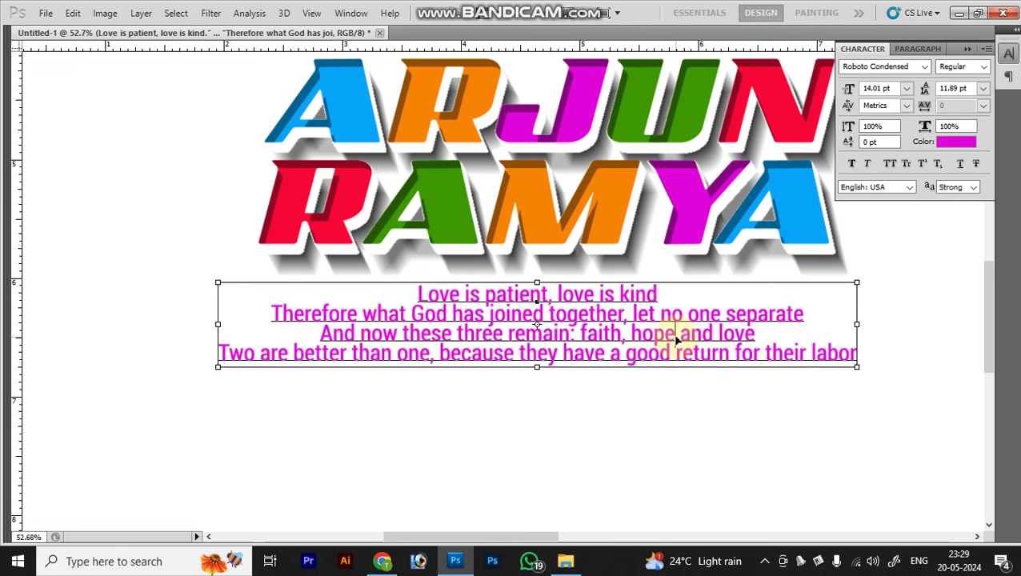
Set the verse leading to 13.89 pt and rejoin the lines into three centred lines
{"action": "key", "text": "ctrl+minus"}
{"action": "key", "text": "ctrl+a"}
{"action": "key", "text": "alt+Up"}
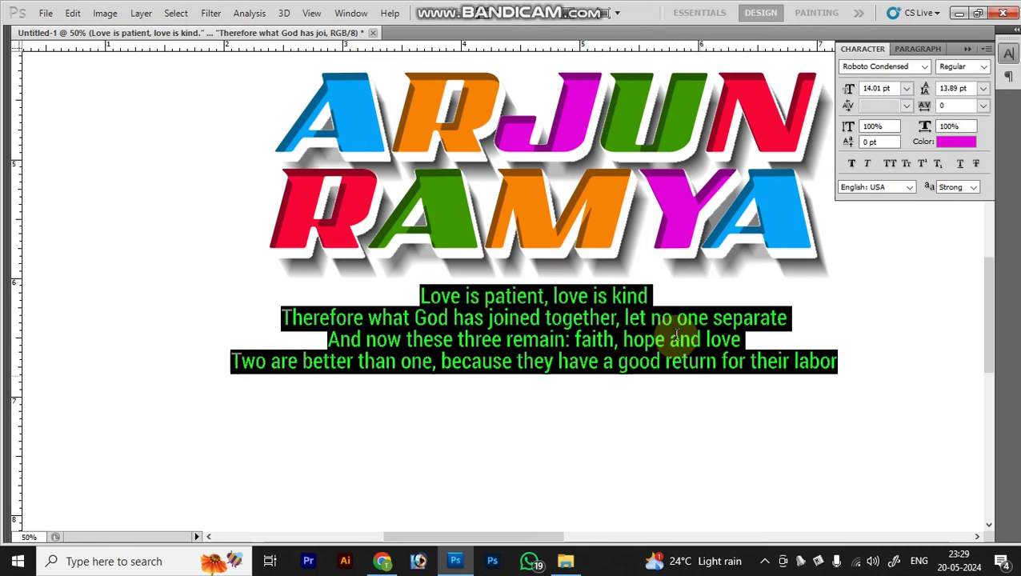
{"action": "left_click", "coordinate": [707, 295]}
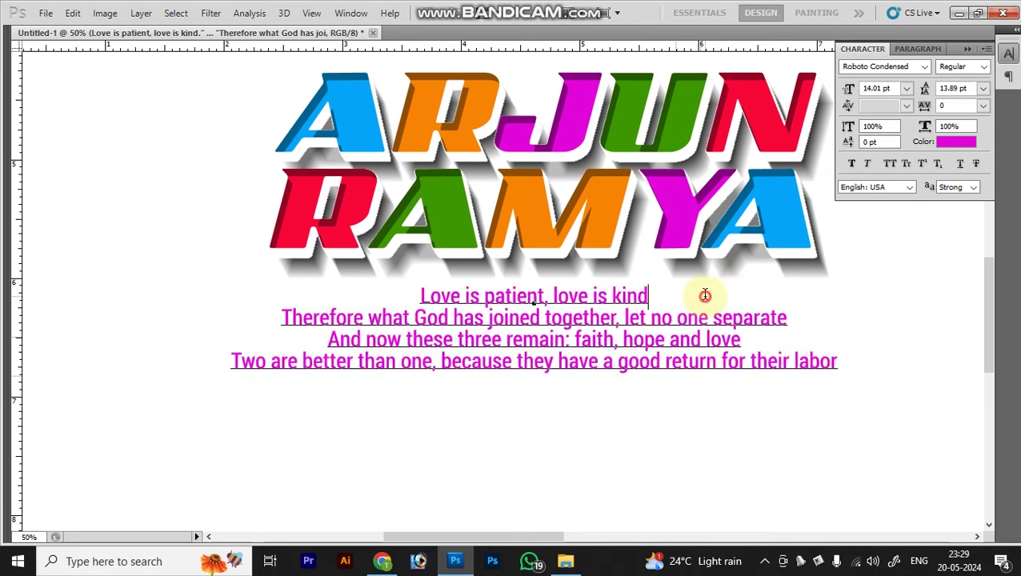
{"action": "key", "text": "Delete"}
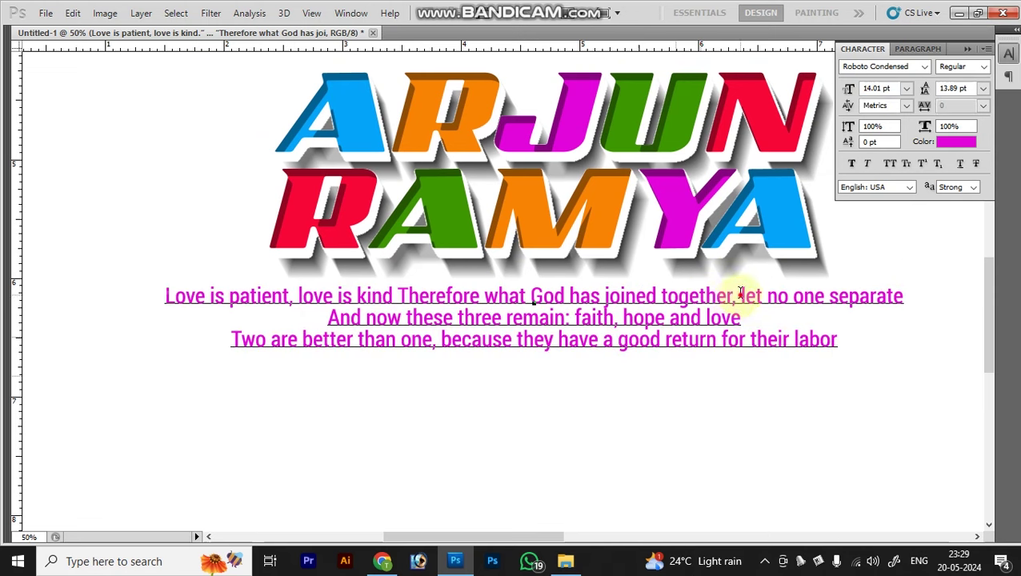
{"action": "left_click", "coordinate": [742, 310]}
{"action": "key", "text": "Return"}
{"action": "key", "text": "Delete"}
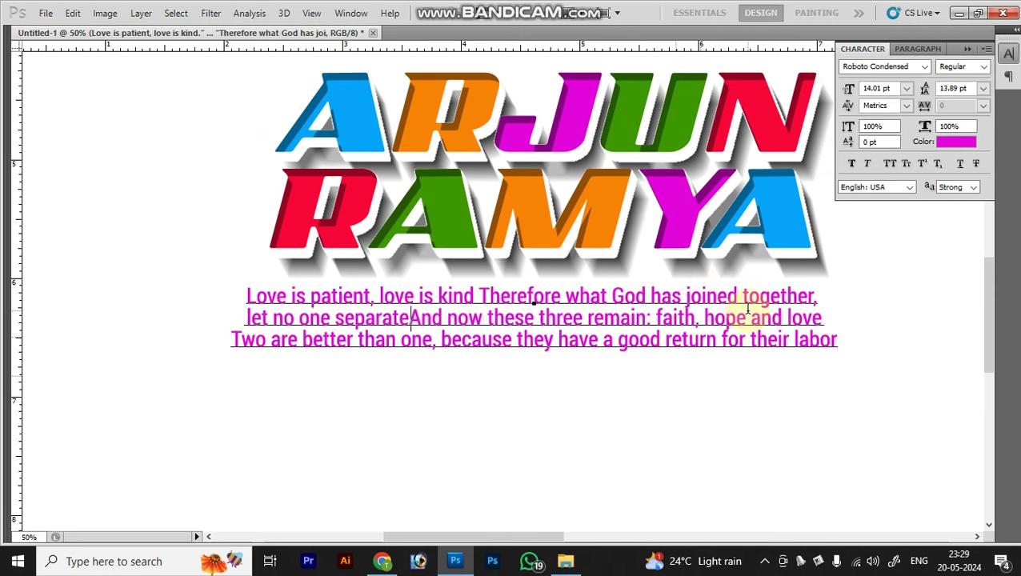
{"action": "key", "text": "ctrl+a"}
{"action": "key", "text": "ctrl+Return"}
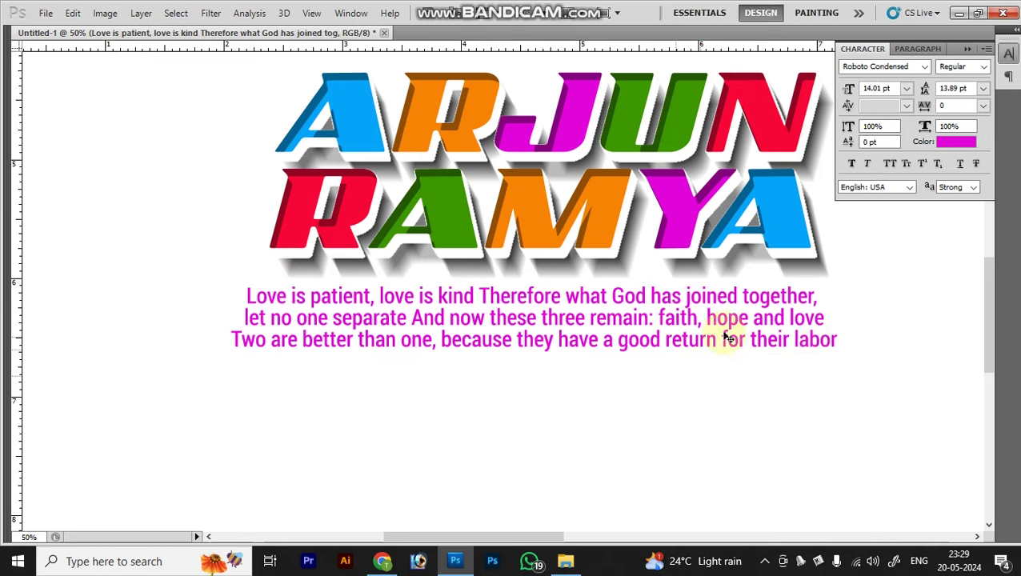
Skew the verse paragraph italic-style, nudge it upward and scale it down
{"action": "key", "text": "ctrl+minus"}
{"action": "key", "text": "ctrl+minus"}
{"action": "key", "text": "ctrl+minus"}
{"action": "mouse_move", "coordinate": [168, 242]}
{"action": "left_mouse_down"}
{"action": "mouse_move", "coordinate": [452, 353]}
{"action": "mouse_move", "coordinate": [458, 380]}
{"action": "left_mouse_up"}
{"action": "left_click", "coordinate": [433, 349]}
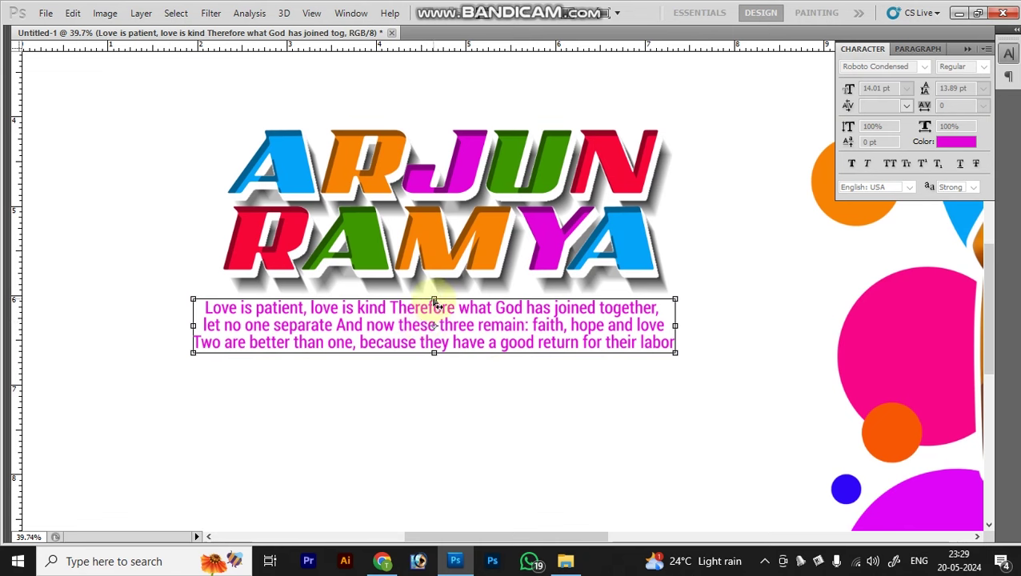
{"action": "left_click_drag", "start_coordinate": [437, 303], "coordinate": [453, 301]}
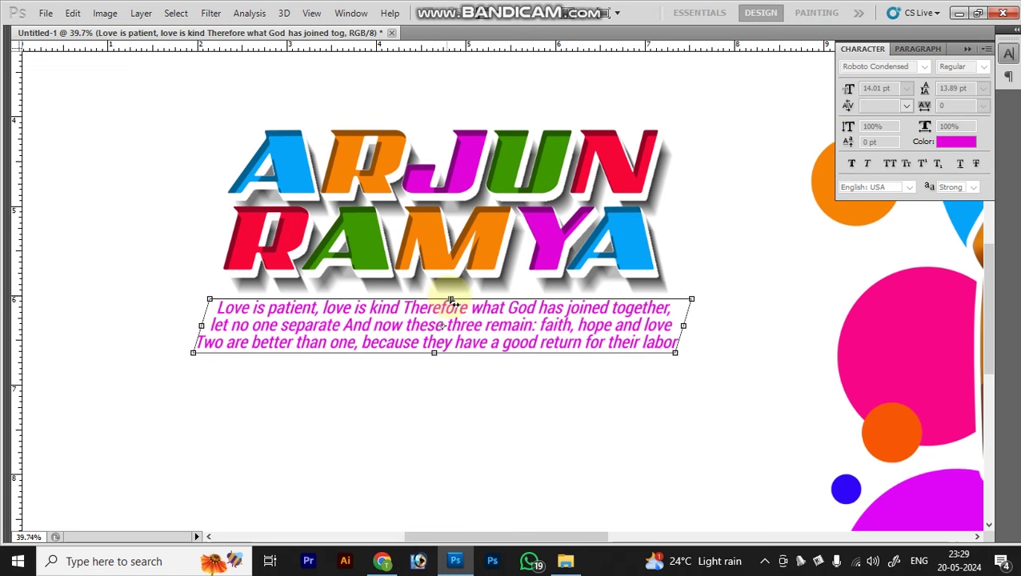
{"action": "left_click_drag", "start_coordinate": [453, 302], "coordinate": [458, 302]}
{"action": "key", "text": "Return"}
{"action": "key", "text": "shift+Up"}
{"action": "key", "text": "shift+Up"}
{"action": "key", "text": "Up"}
{"action": "key", "text": "Up"}
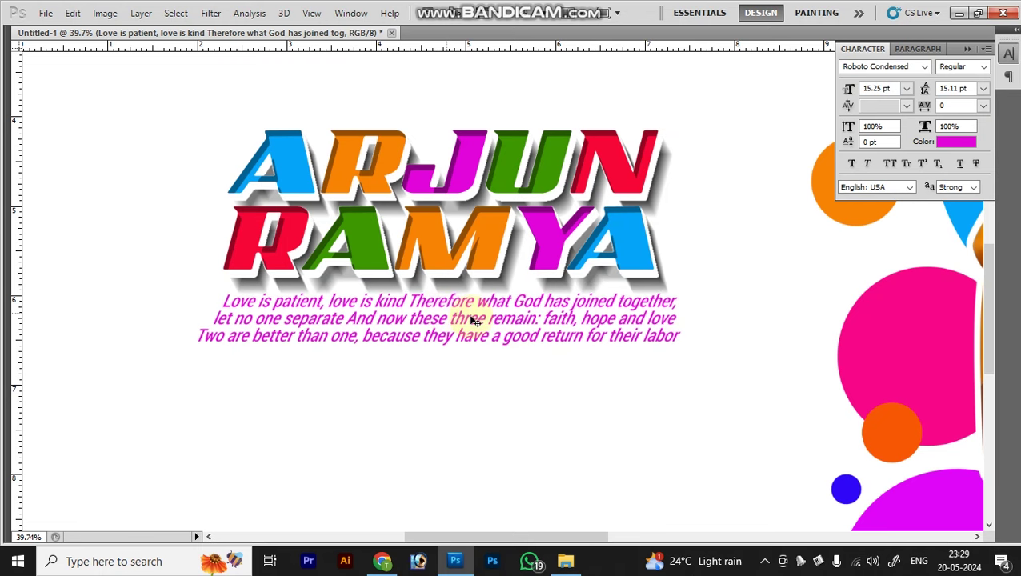
{"action": "key", "text": "ctrl+t"}
{"action": "left_click_drag", "start_coordinate": [701, 348], "coordinate": [643, 336]}
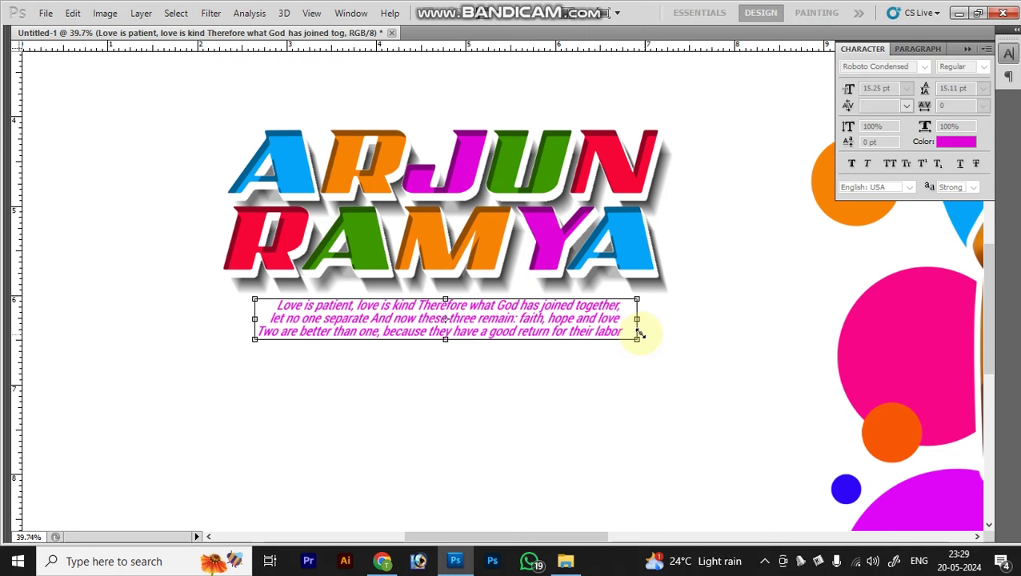
{"action": "key", "text": "Return"}
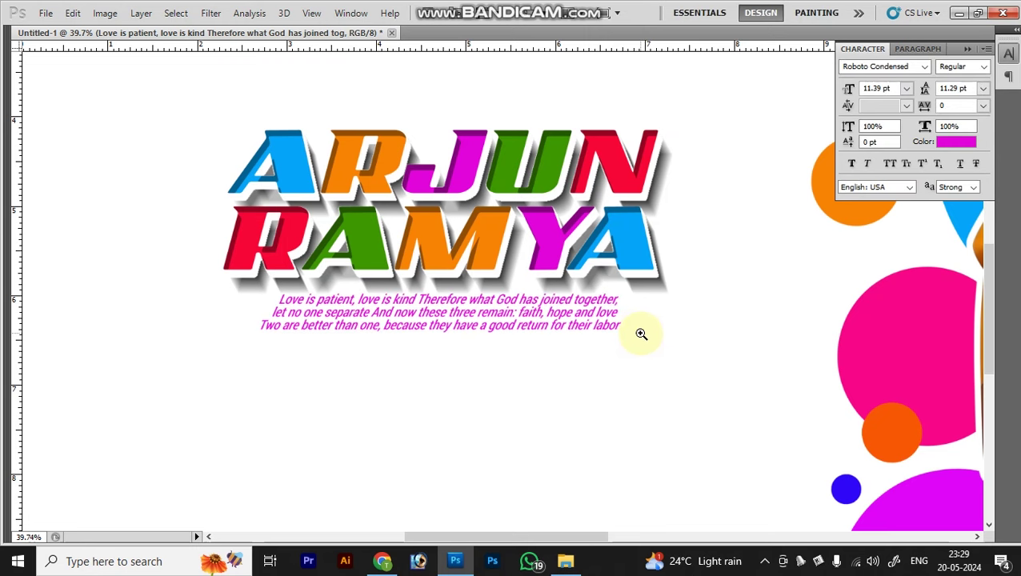
Change the verse text colour from magenta to grey #959595
{"action": "left_click", "coordinate": [956, 142]}
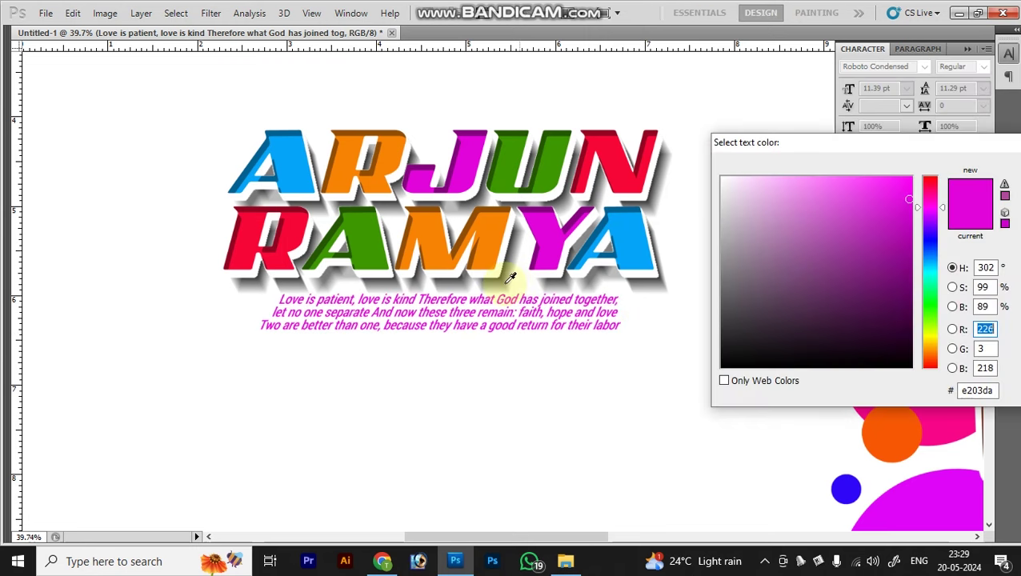
{"action": "left_click", "coordinate": [510, 274]}
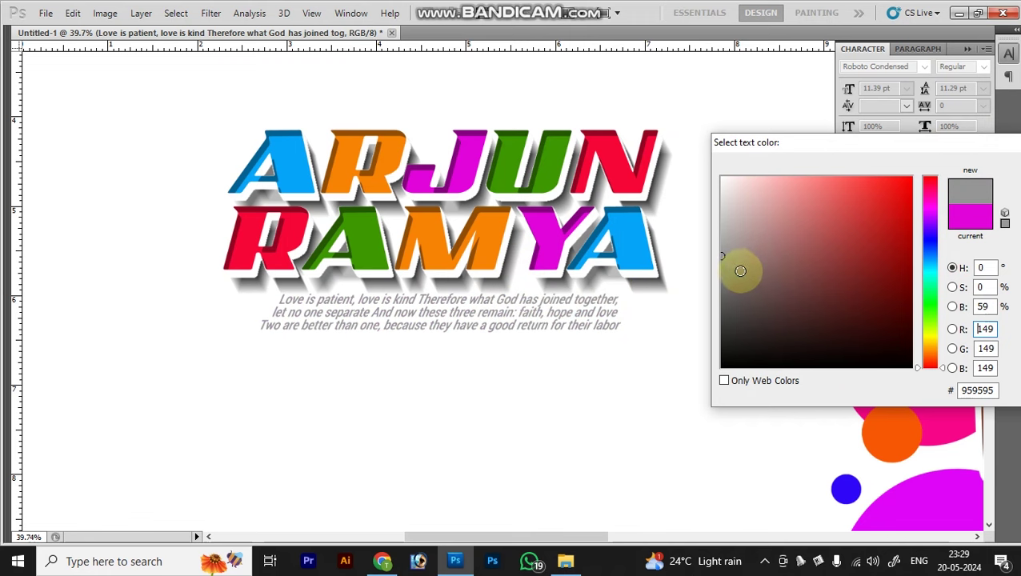
{"action": "left_click", "coordinate": [721, 269]}
{"action": "key", "text": "Return"}
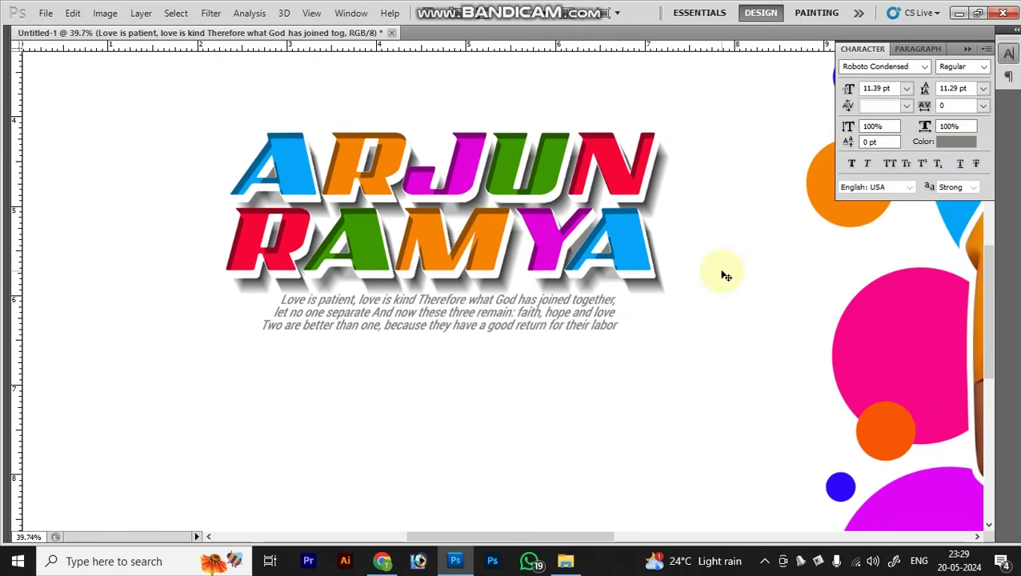
{"action": "key", "text": "ctrl+minus"}
{"action": "key", "text": "ctrl+minus"}
{"action": "key", "text": "ctrl+minus"}
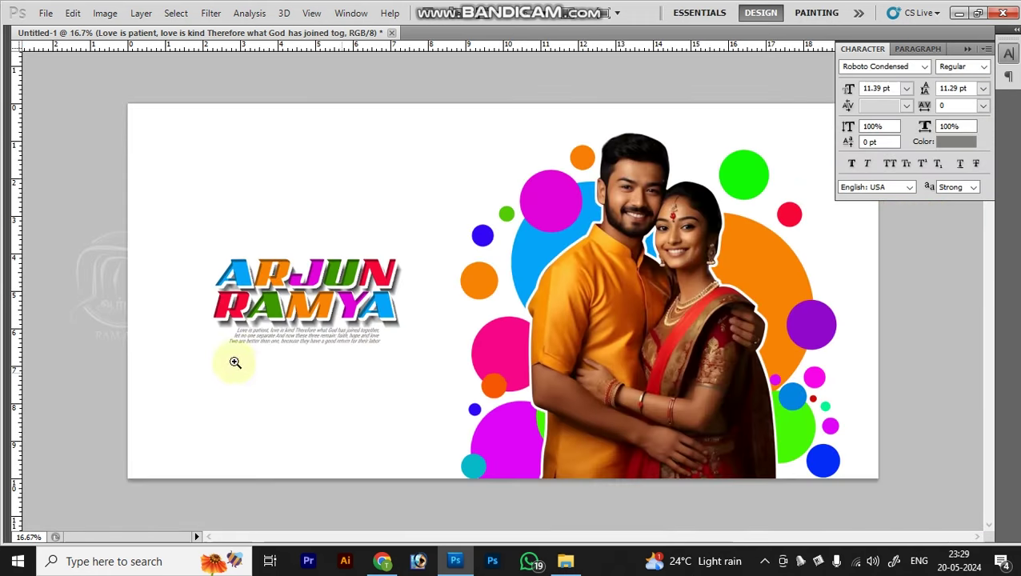
{"action": "scroll", "coordinate": [298, 349], "scroll_direction": "up", "scroll_amount": 2}
Merge the first two verse lines and break after 'separate', leaving 'And now these three remain…' on its own line
{"action": "left_click", "coordinate": [538, 348]}
{"action": "key", "text": "Delete"}
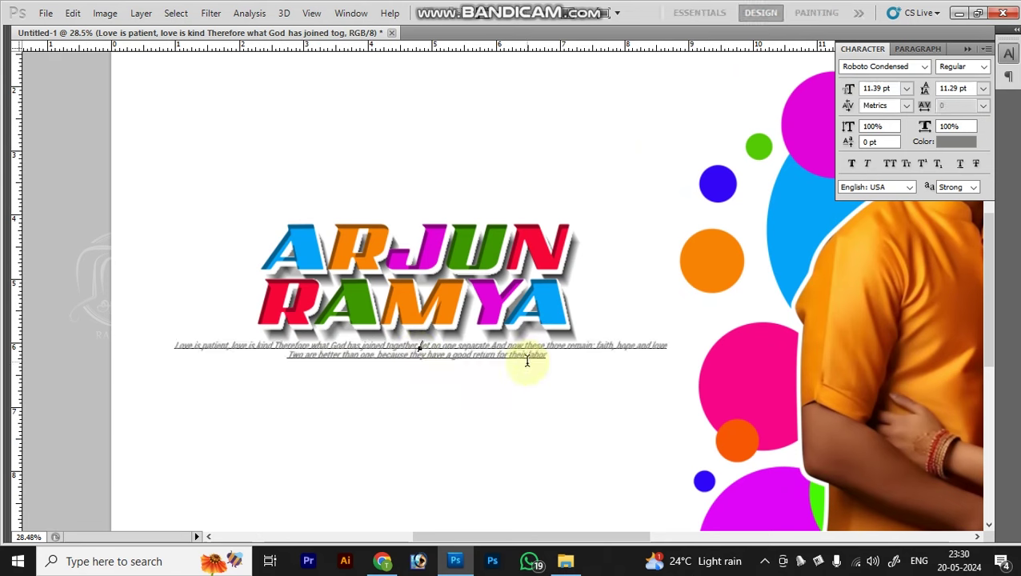
{"action": "left_click", "coordinate": [489, 347]}
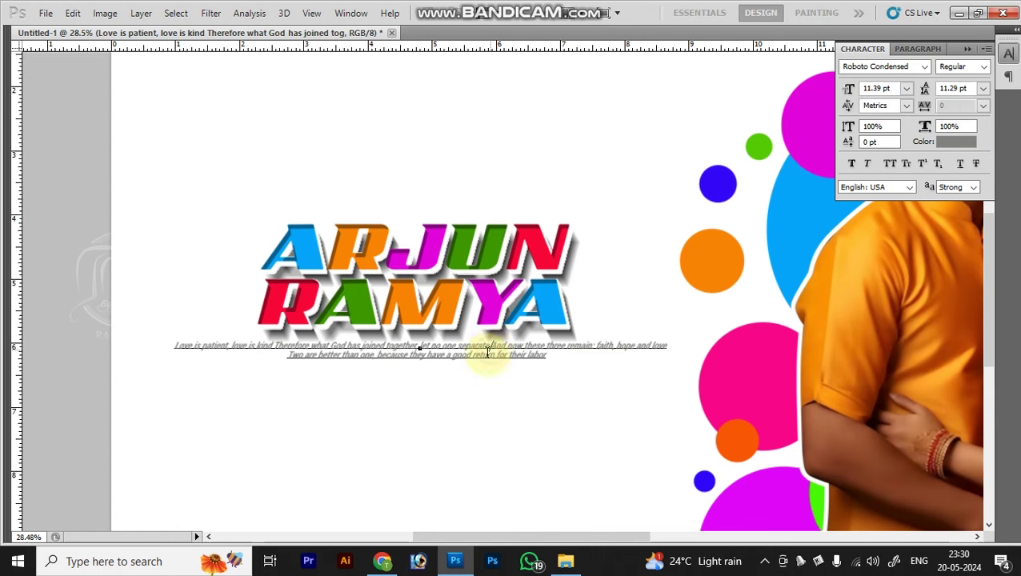
{"action": "key", "text": "Return"}
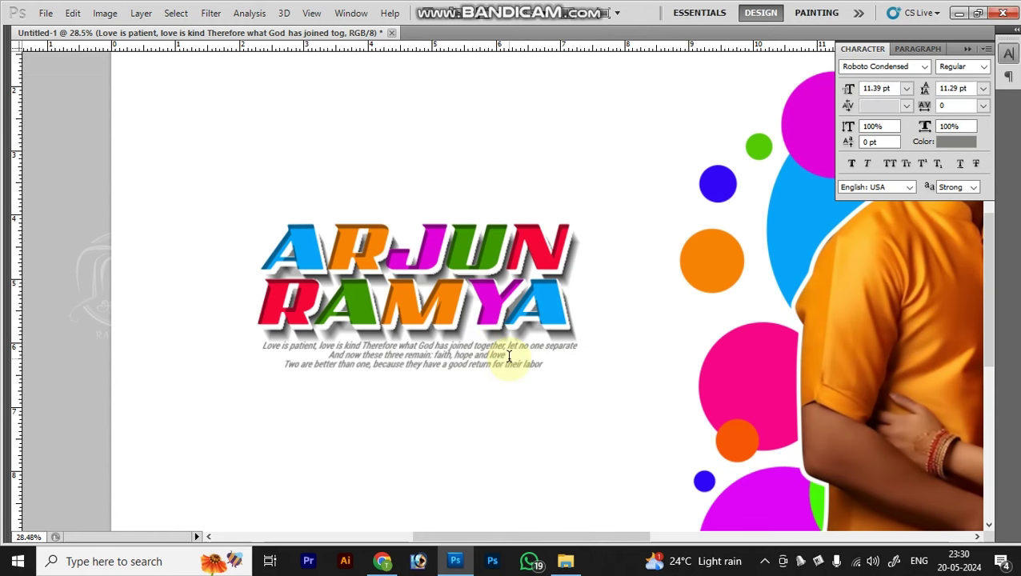
{"action": "key", "text": "ctrl+0"}
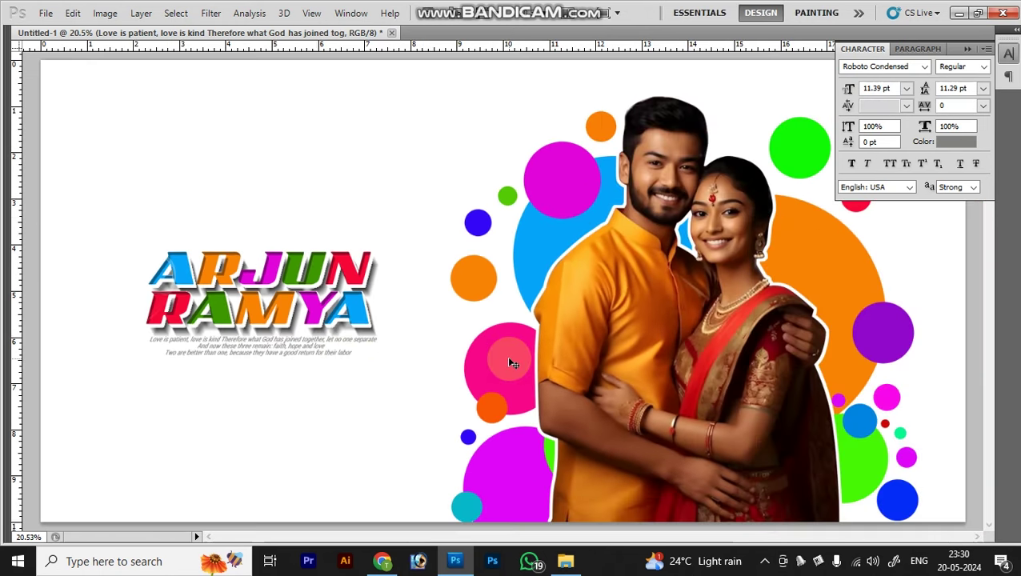
{"action": "left_click", "coordinate": [330, 380], "text": "alt"}
{"action": "left_click_drag", "start_coordinate": [198, 212], "coordinate": [410, 371]}
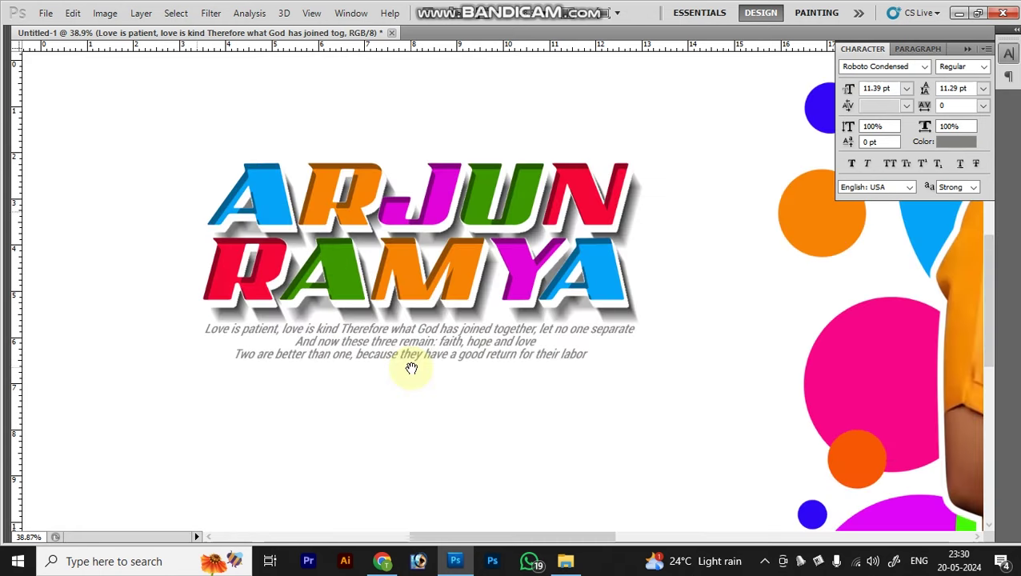
{"action": "left_click", "coordinate": [414, 372], "text": "alt"}
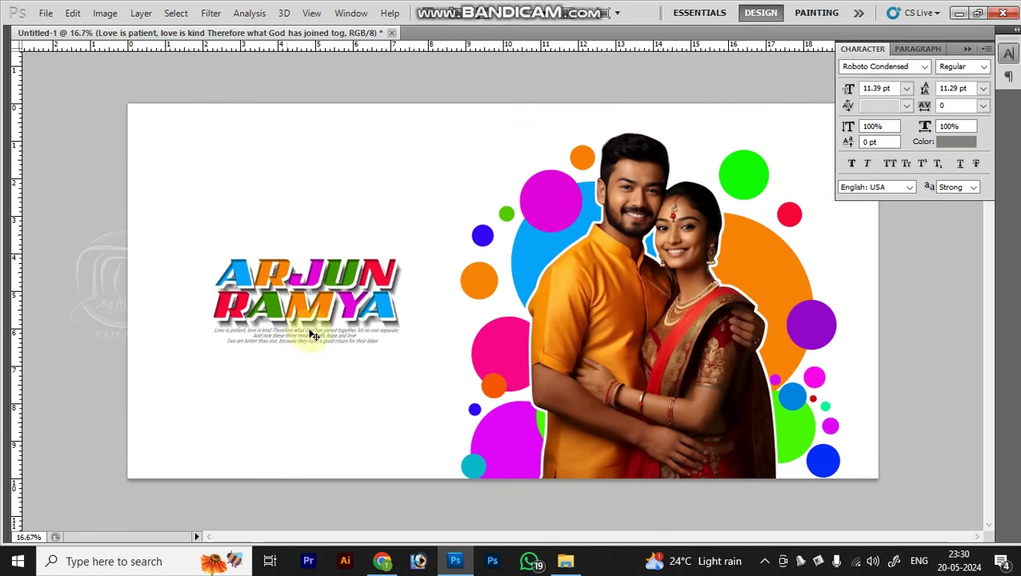
{"action": "left_click_drag", "start_coordinate": [211, 235], "coordinate": [382, 398]}
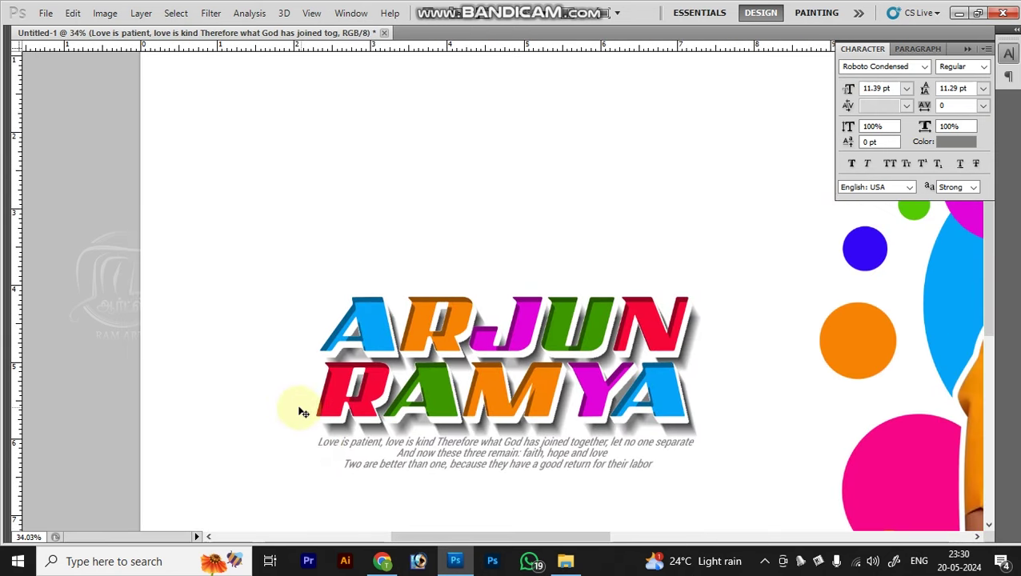
Add the 'Ceremony' heading text, set it to all caps and enlarge it to 28.01 pt
{"action": "key", "text": "t"}
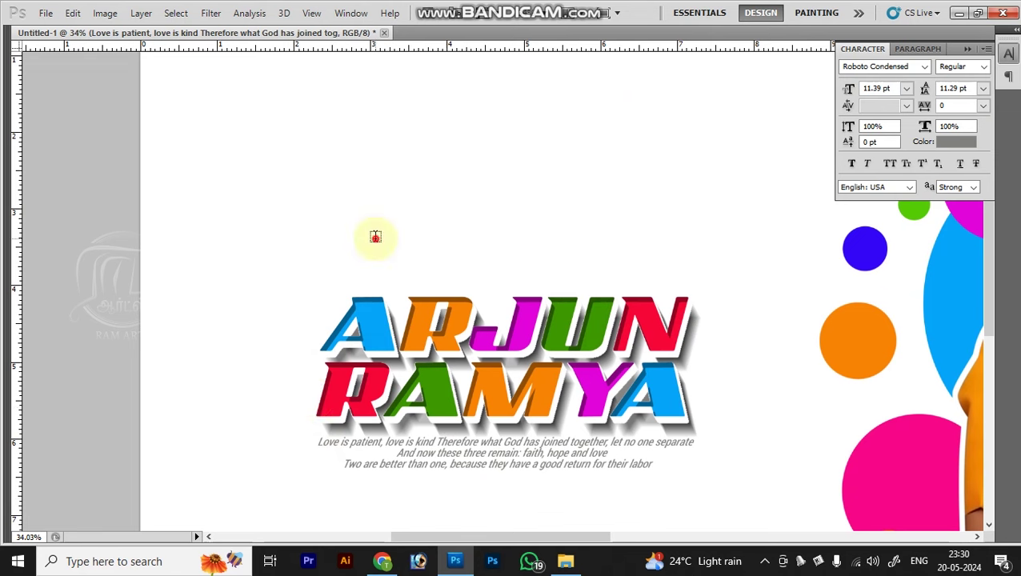
{"action": "left_click", "coordinate": [375, 237]}
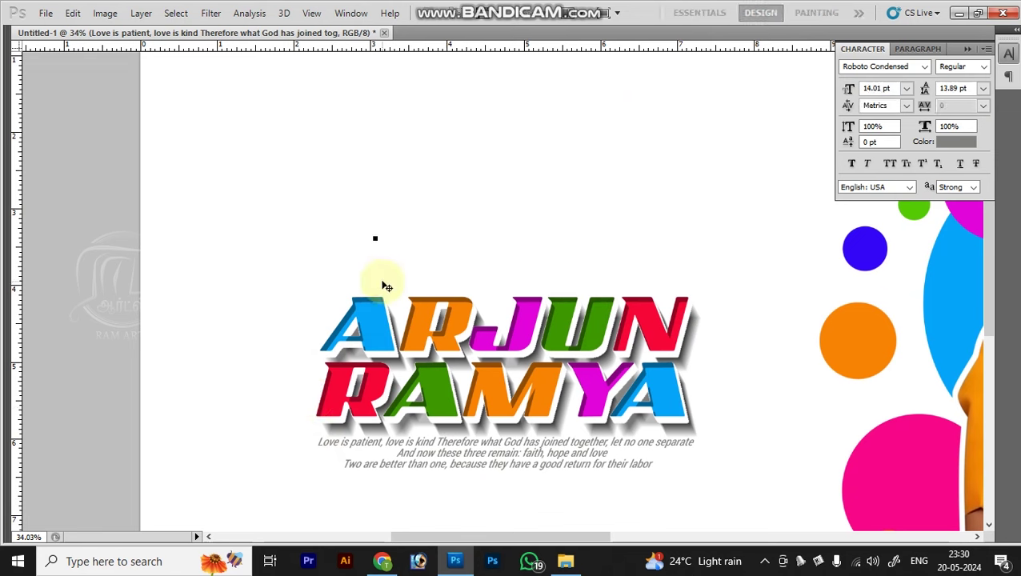
{"action": "type", "text": "Wedding"}
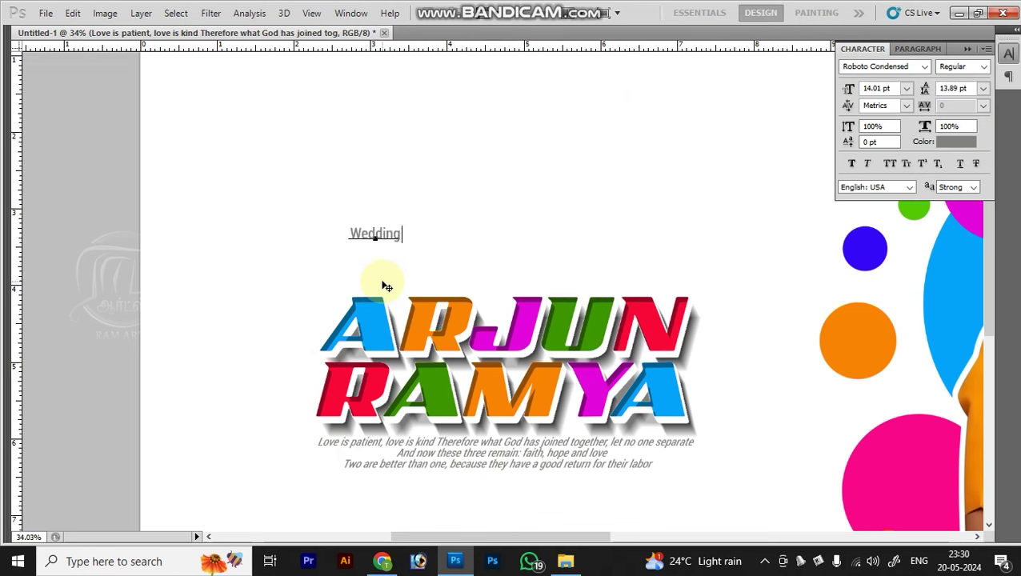
{"action": "type", "text": "C"}
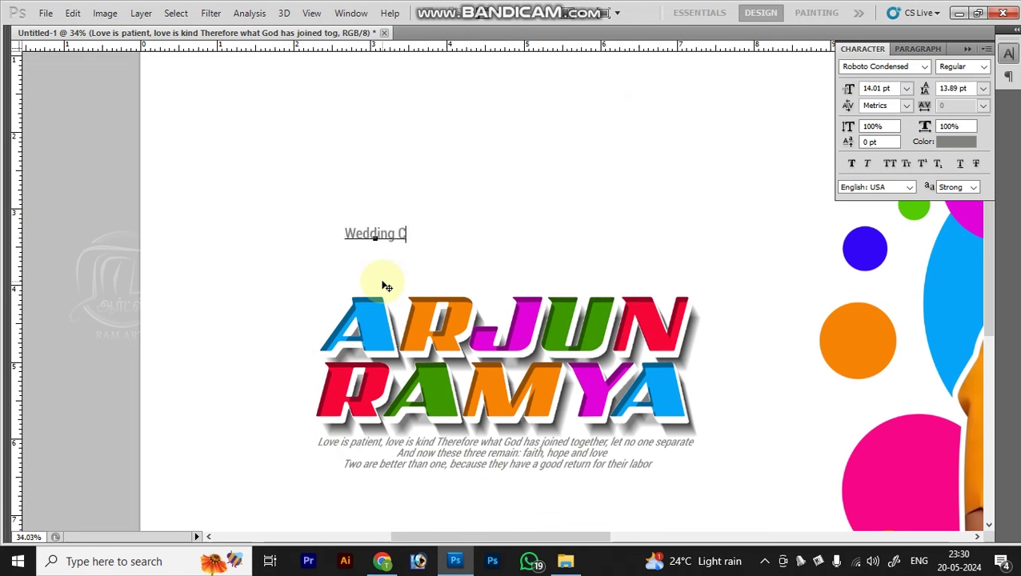
{"action": "type", "text": "eremony"}
{"action": "key", "text": "ctrl+a"}
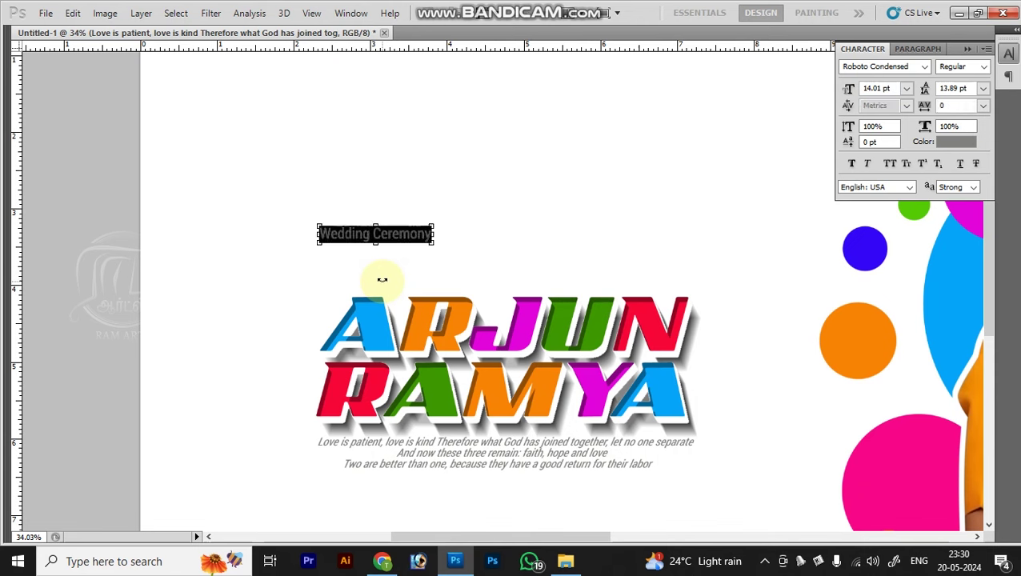
{"action": "key", "text": "ctrl+shift+k"}
{"action": "key", "text": "ctrl+shift+period"}
{"action": "key", "text": "ctrl+shift+period"}
{"action": "key", "text": "ctrl+shift+period"}
{"action": "key", "text": "ctrl+shift+period"}
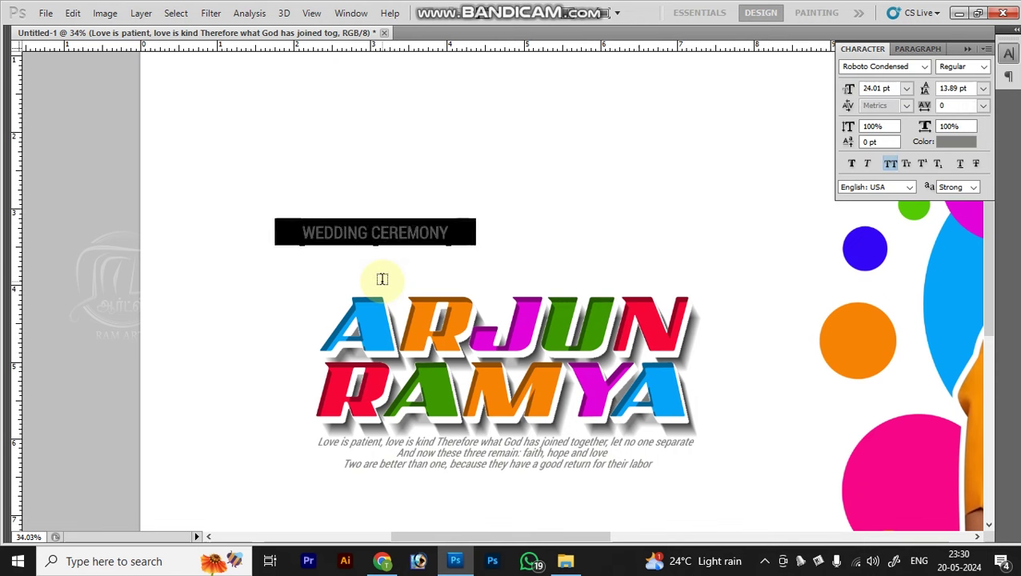
{"action": "key", "text": "ctrl+shift+period"}
{"action": "key", "text": "ctrl+shift+period"}
{"action": "key", "text": "ctrl+shift+period"}
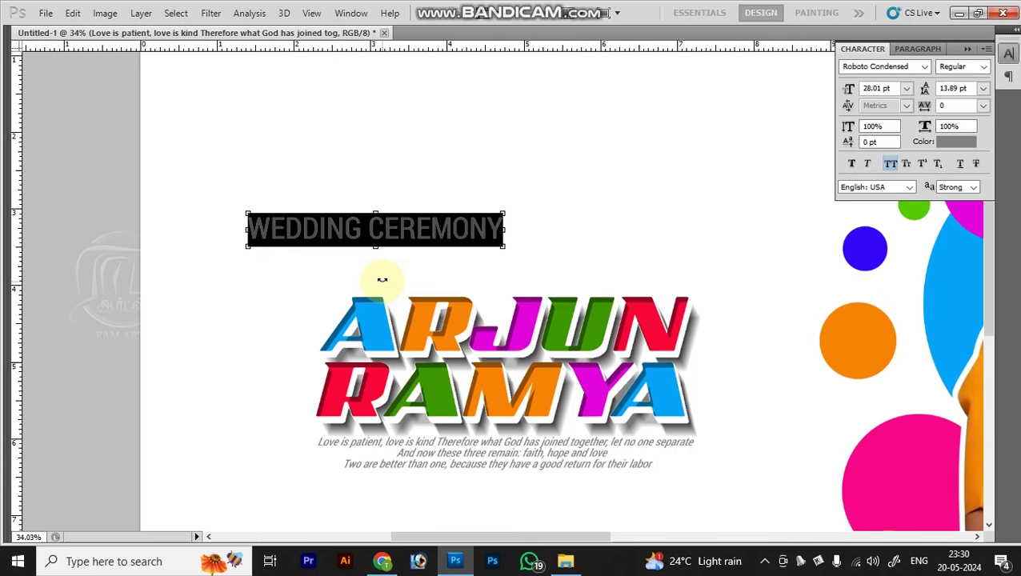
{"action": "key", "text": "ctrl+Return"}
Move the WEDDING CEREMONY heading to sit centred above ARJUN RAMYA
{"action": "left_click_drag", "start_coordinate": [311, 144], "coordinate": [445, 190]}
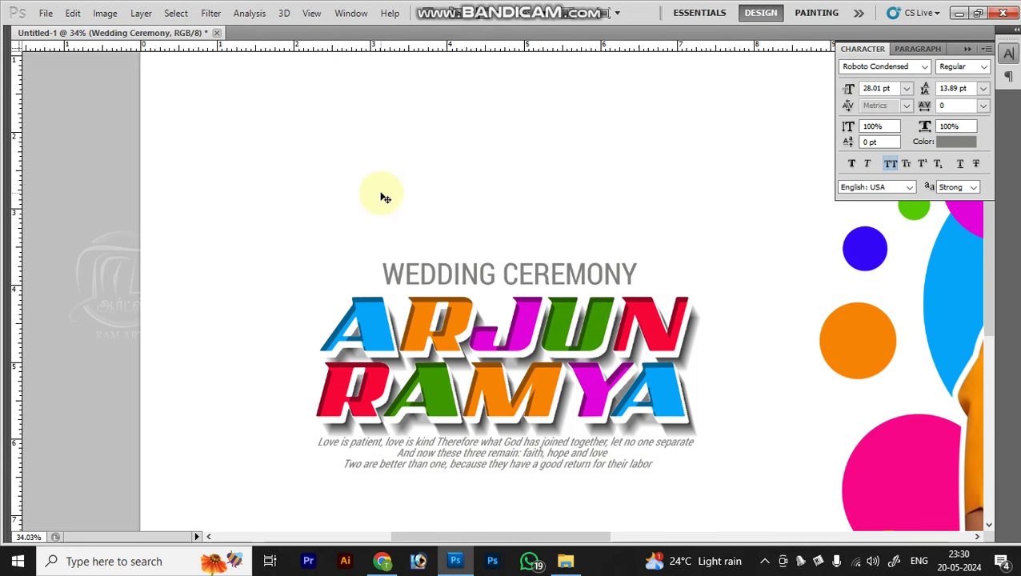
{"action": "key", "text": "ctrl+minus"}
{"action": "key", "text": "ctrl+minus"}
{"action": "left_click", "coordinate": [317, 272], "text": "ctrl"}
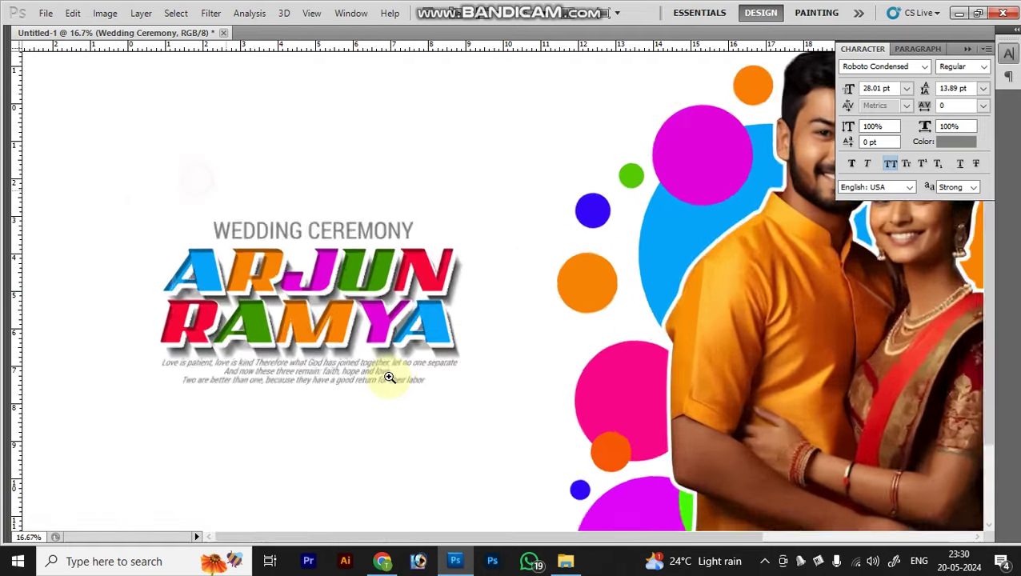
Add a '20' above the heading and enlarge it to about 45 pt
{"action": "left_click", "coordinate": [389, 377]}
{"action": "key", "text": "ctrl+minus"}
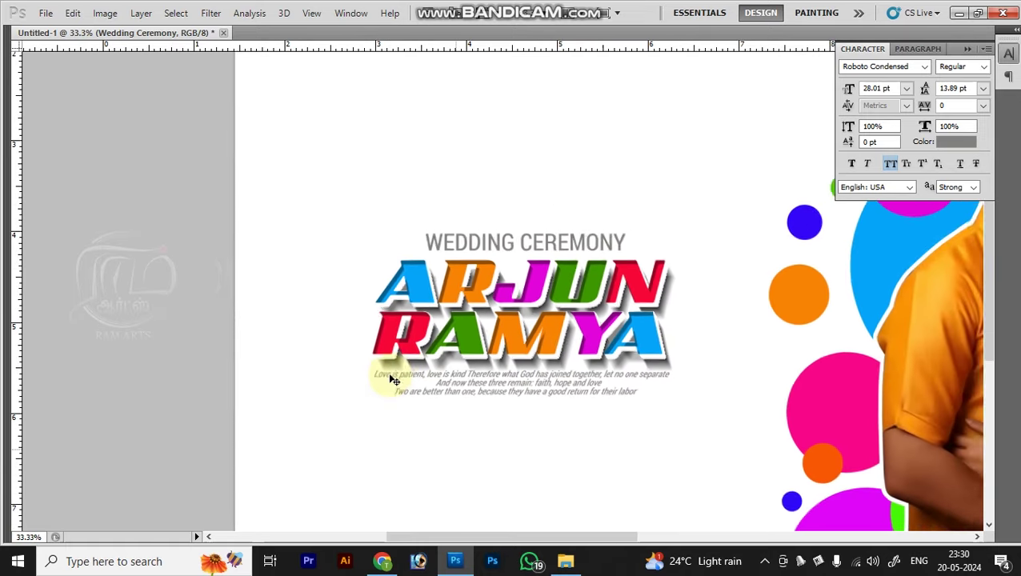
{"action": "key", "text": "ctrl+minus"}
{"action": "left_click_drag", "start_coordinate": [346, 130], "coordinate": [456, 221]}
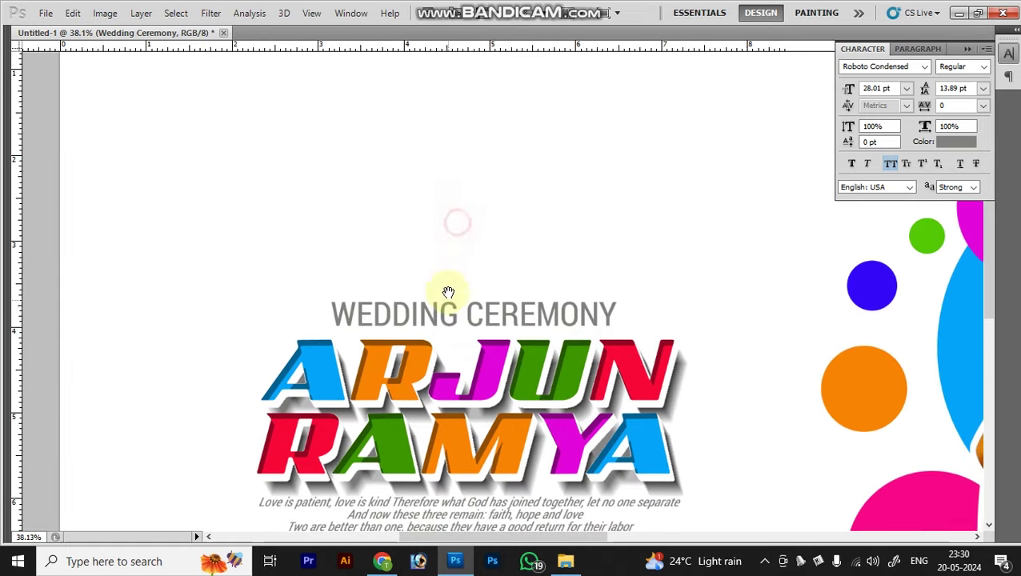
{"action": "left_click", "coordinate": [451, 232]}
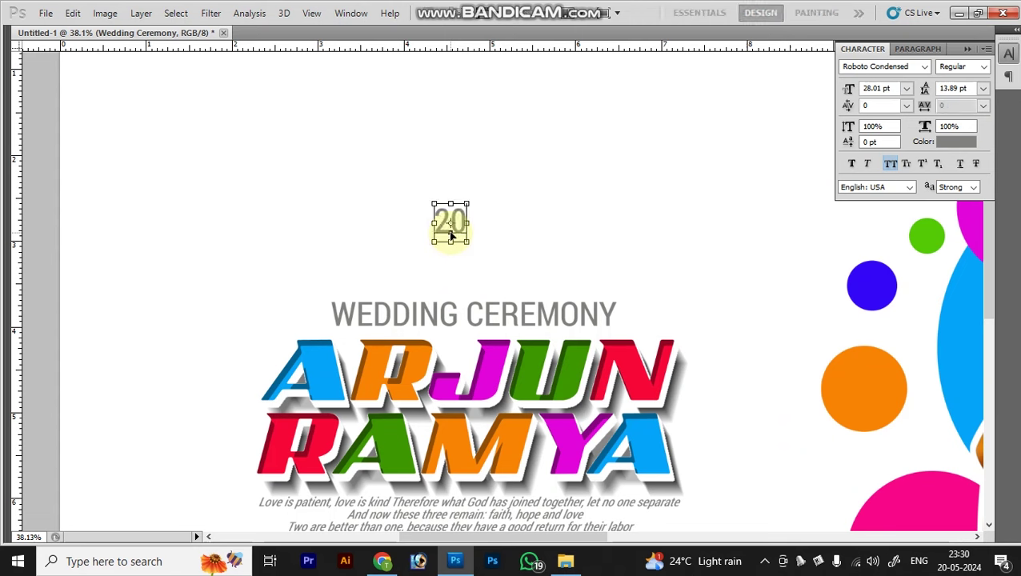
{"action": "key", "text": "ctrl+a"}
{"action": "key", "text": "ctrl+Return"}
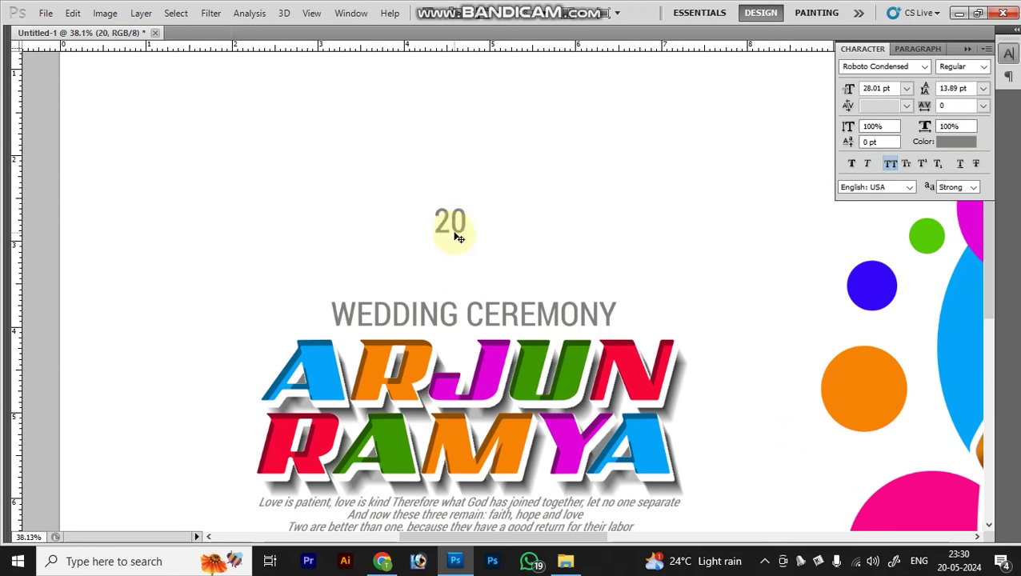
{"action": "key", "text": "ctrl+t"}
{"action": "left_click_drag", "start_coordinate": [470, 244], "coordinate": [484, 257]}
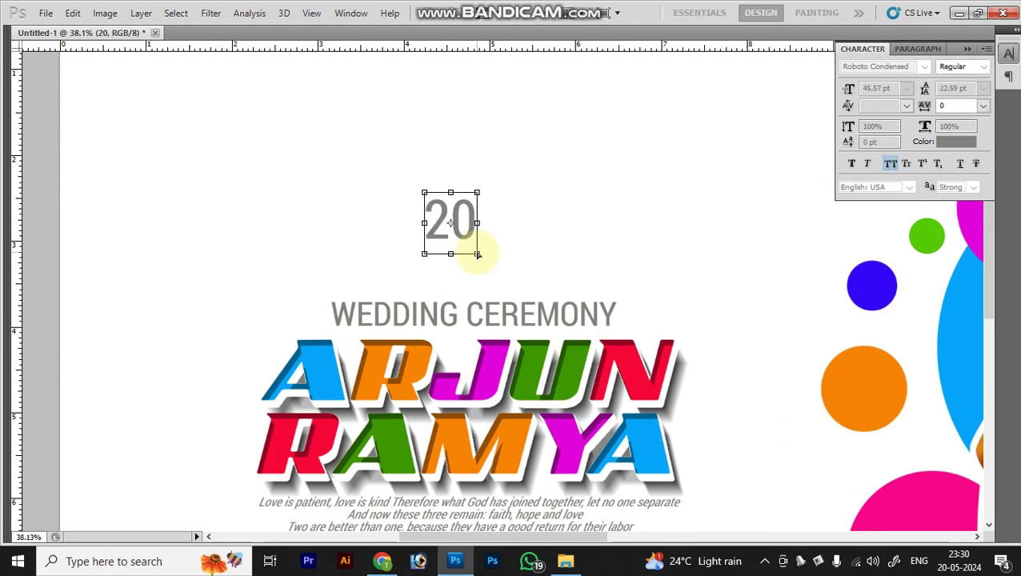
{"action": "key", "text": "Return"}
{"action": "left_click_drag", "start_coordinate": [470, 291], "coordinate": [458, 295]}
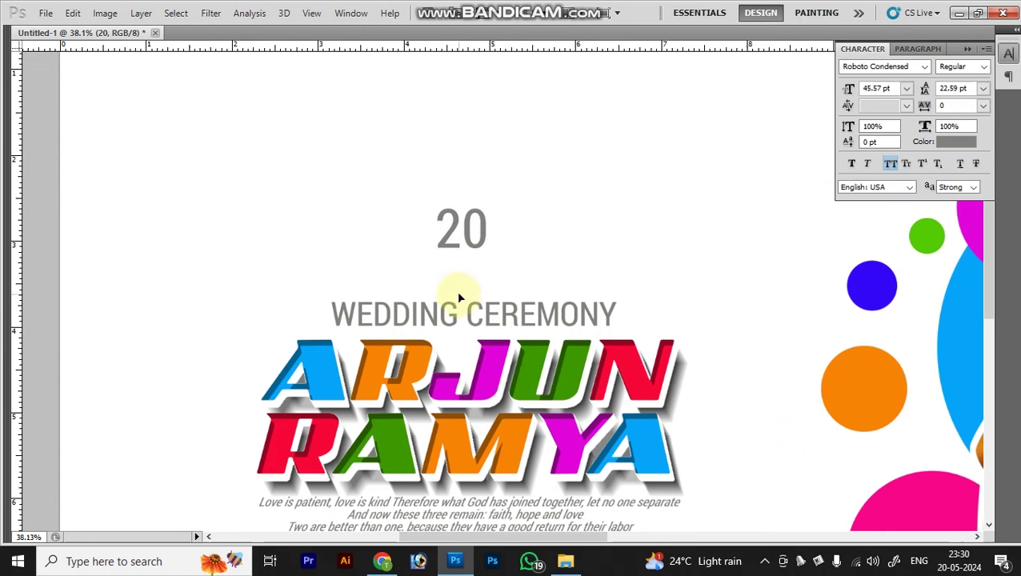
Add a smaller '05.2024' directly beneath the 20, scaled to match its width
{"action": "left_click", "coordinate": [224, 166]}
{"action": "type", "text": "05."}
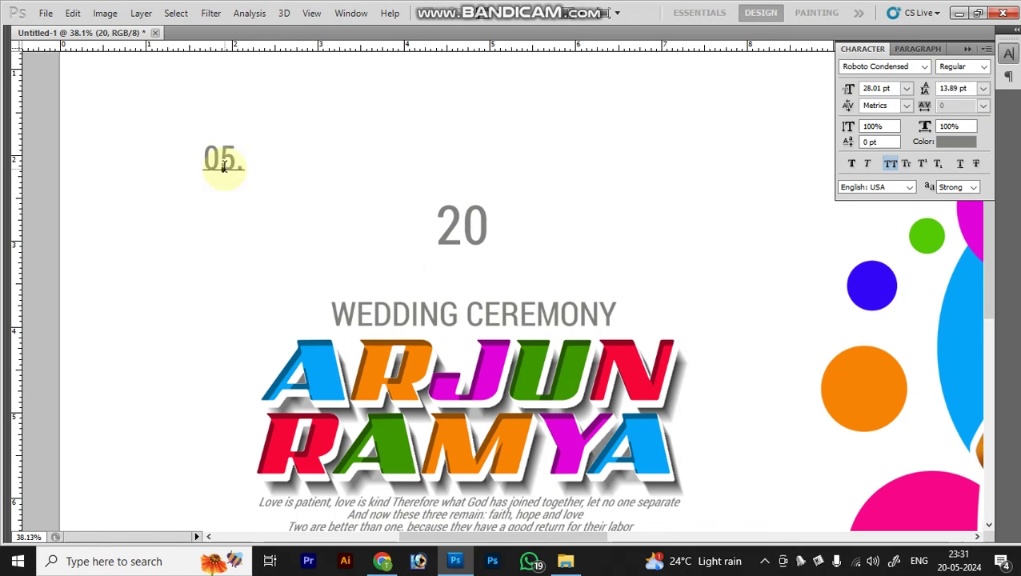
{"action": "type", "text": "2024"}
{"action": "key", "text": "ctrl+a"}
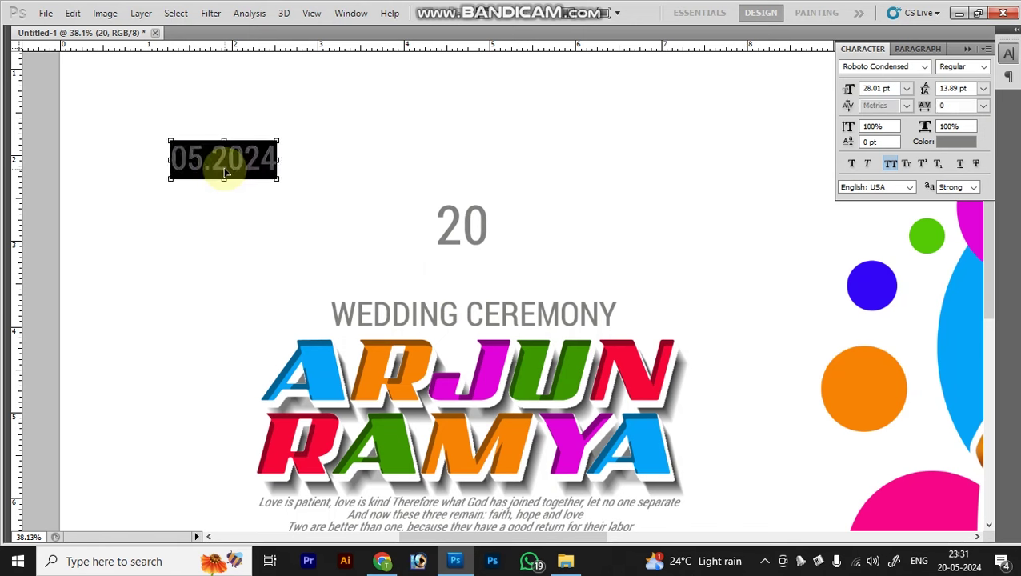
{"action": "key", "text": "ctrl+shift+comma"}
{"action": "key", "text": "ctrl+shift+comma"}
{"action": "key", "text": "ctrl+shift+comma"}
{"action": "key", "text": "ctrl+shift+comma"}
{"action": "key", "text": "ctrl+Return"}
{"action": "left_click_drag", "start_coordinate": [233, 95], "coordinate": [473, 193]}
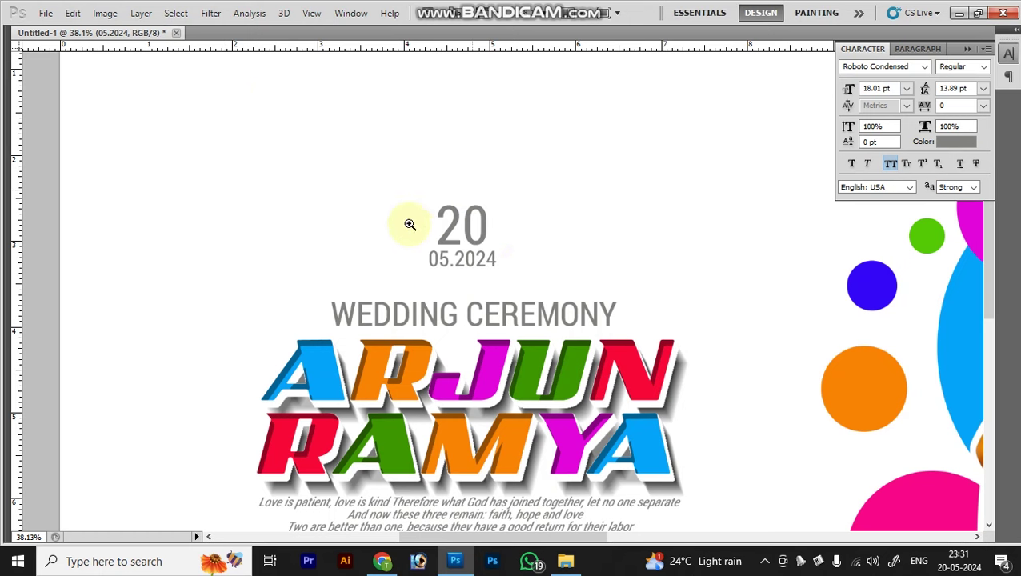
{"action": "left_click", "coordinate": [516, 258], "text": "ctrl"}
{"action": "key", "text": "ctrl+t"}
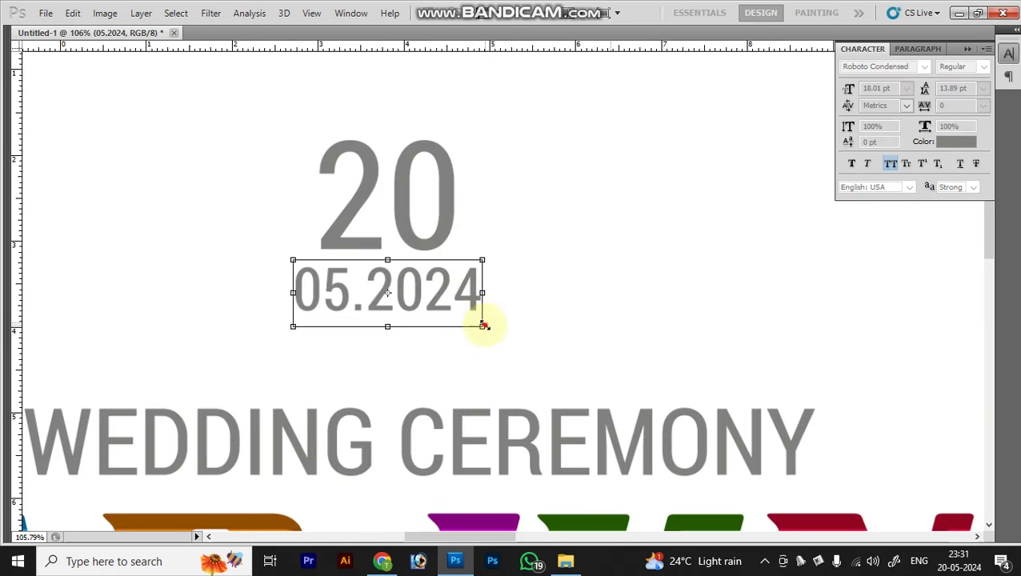
{"action": "left_click_drag", "start_coordinate": [484, 324], "coordinate": [463, 318]}
{"action": "key", "text": "Return"}
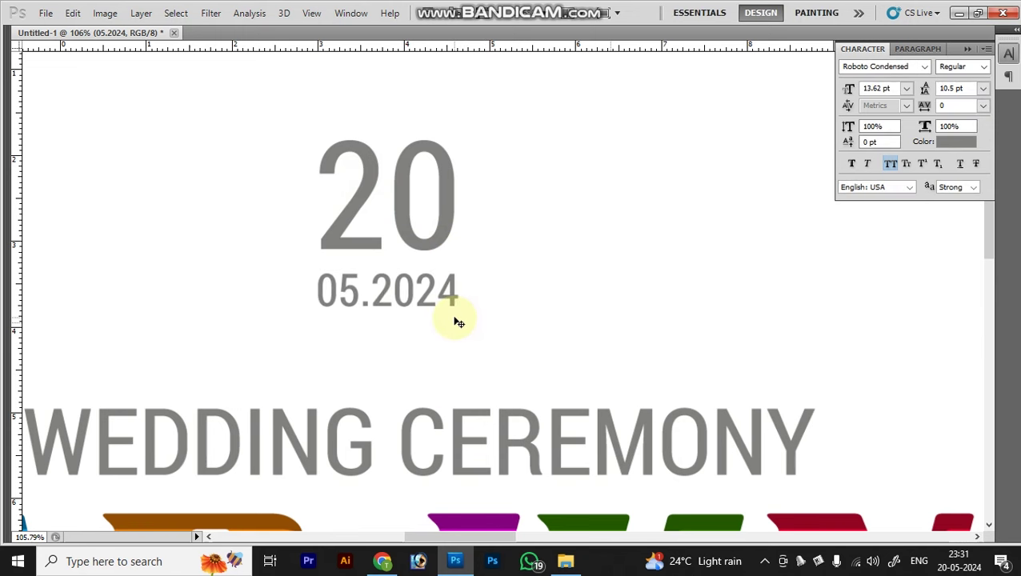
{"action": "left_click_drag", "start_coordinate": [411, 289], "coordinate": [428, 253]}
{"action": "right_click", "coordinate": [428, 253]}
{"action": "left_click", "coordinate": [436, 248]}
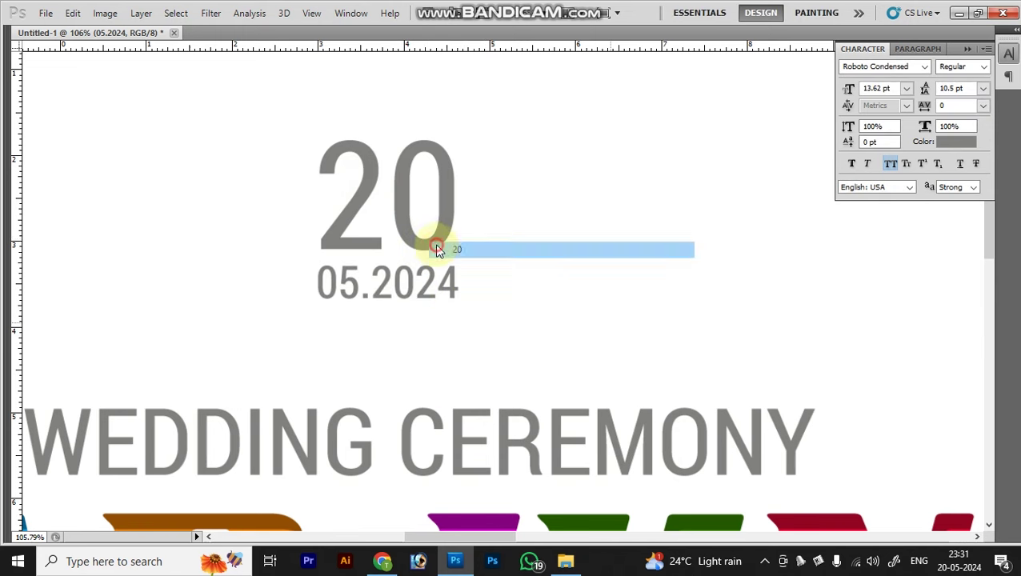
Shift the 20 and 05.2024 date block slightly left and enlarge them together
{"action": "key", "text": "ctrl+0"}
{"action": "key", "text": "ctrl+minus"}
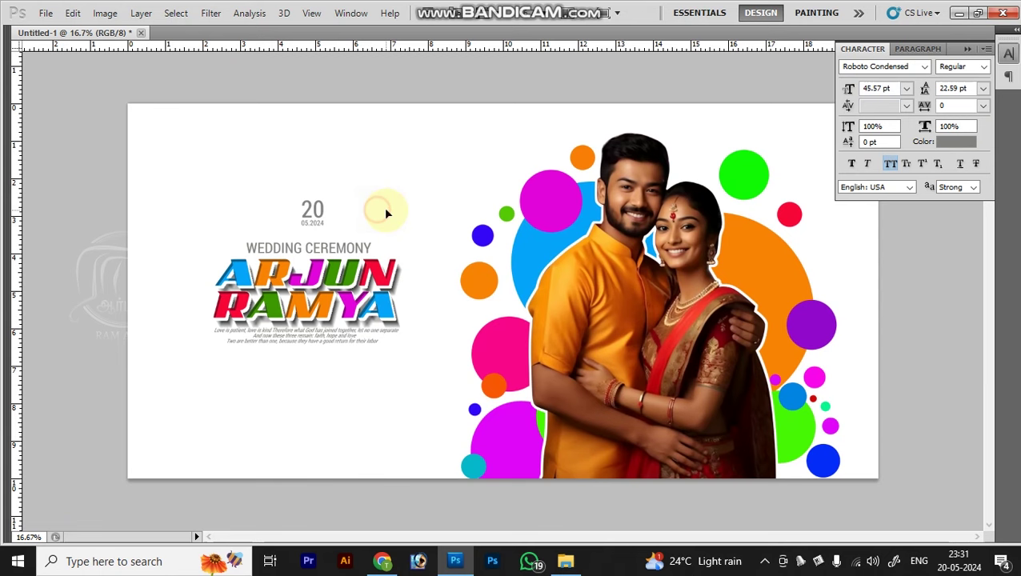
{"action": "left_click_drag", "start_coordinate": [394, 215], "coordinate": [389, 210]}
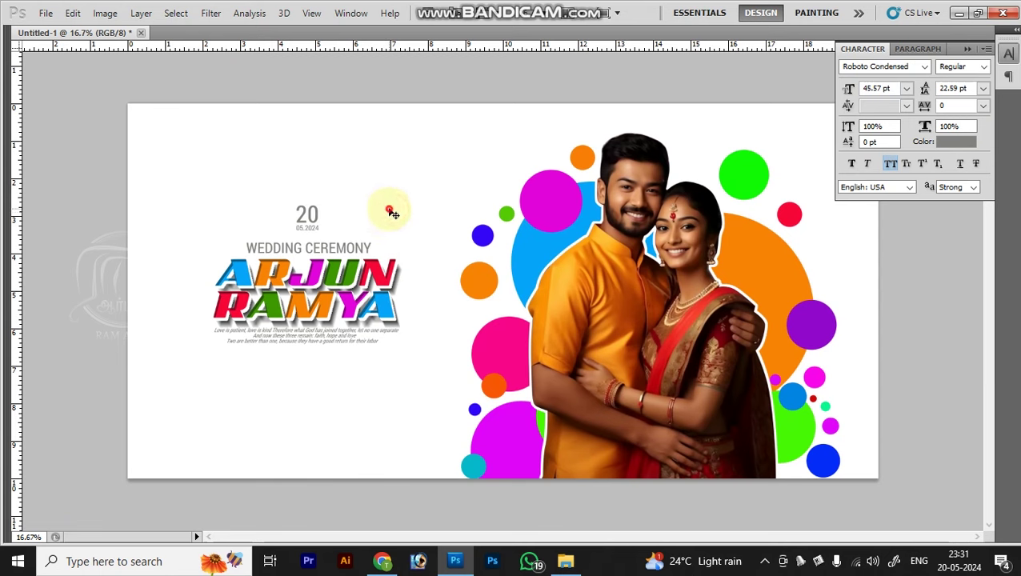
{"action": "left_click_drag", "start_coordinate": [261, 150], "coordinate": [412, 315]}
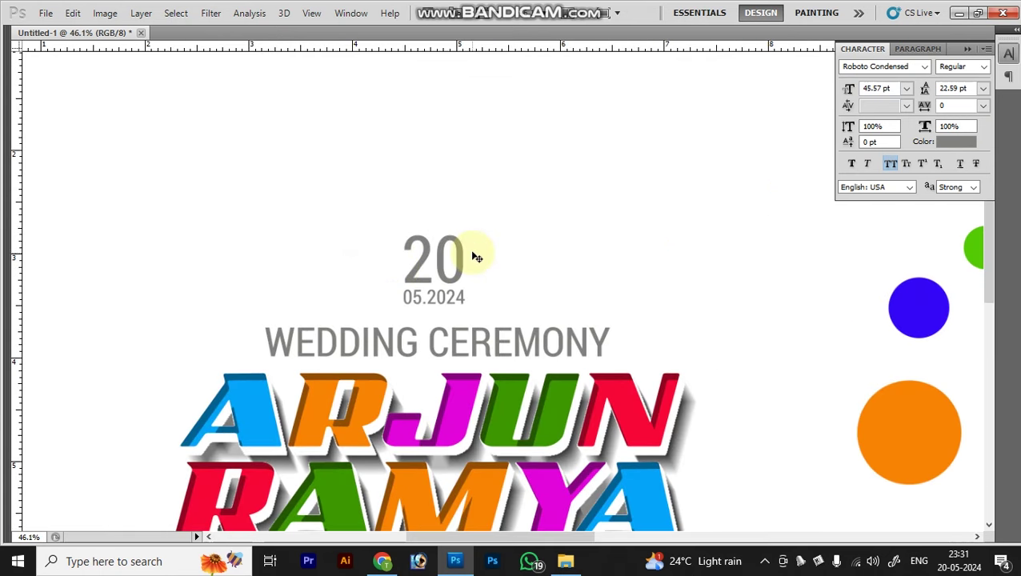
{"action": "key", "text": "ctrl+t"}
{"action": "left_click_drag", "start_coordinate": [464, 233], "coordinate": [467, 224]}
{"action": "key", "text": "Return"}
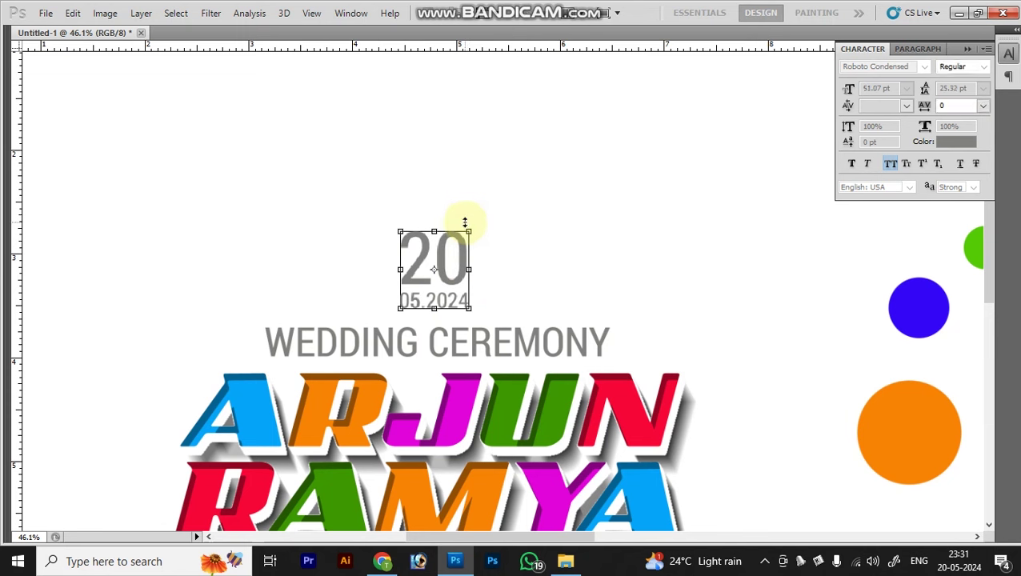
{"action": "key", "text": "ctrl+0"}
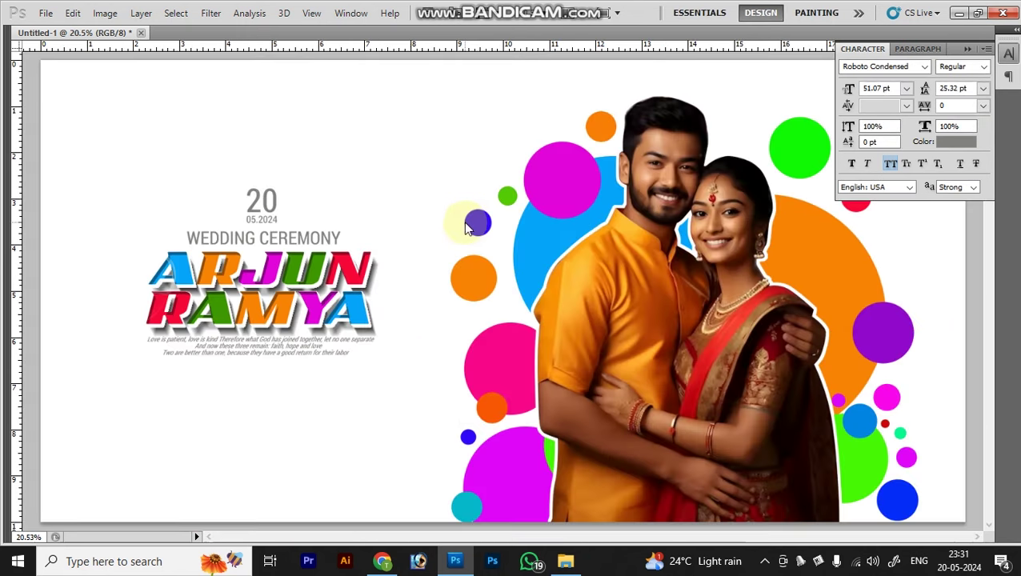
{"action": "left_click_drag", "start_coordinate": [152, 142], "coordinate": [351, 316]}
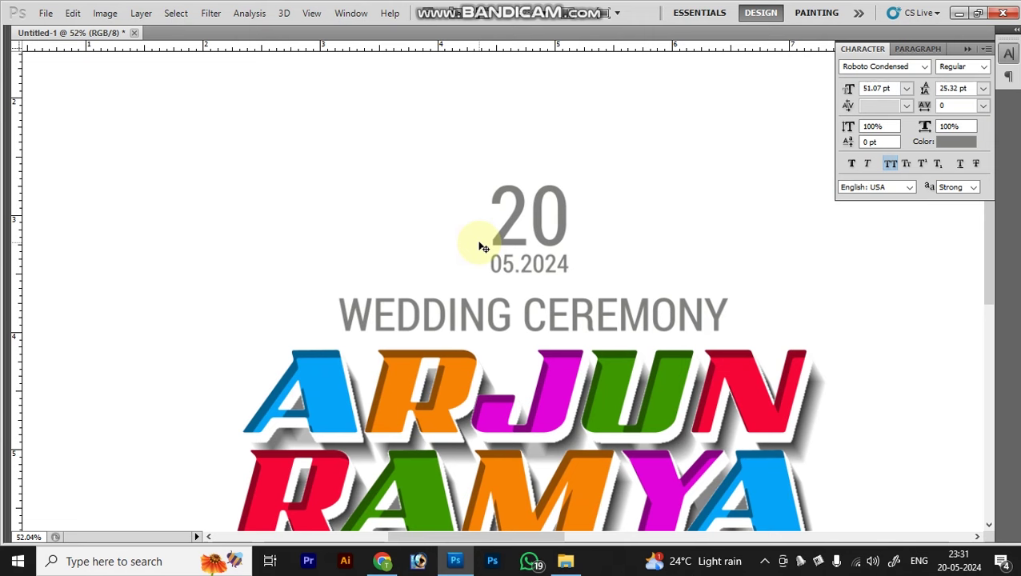
{"action": "left_click", "coordinate": [458, 146]}
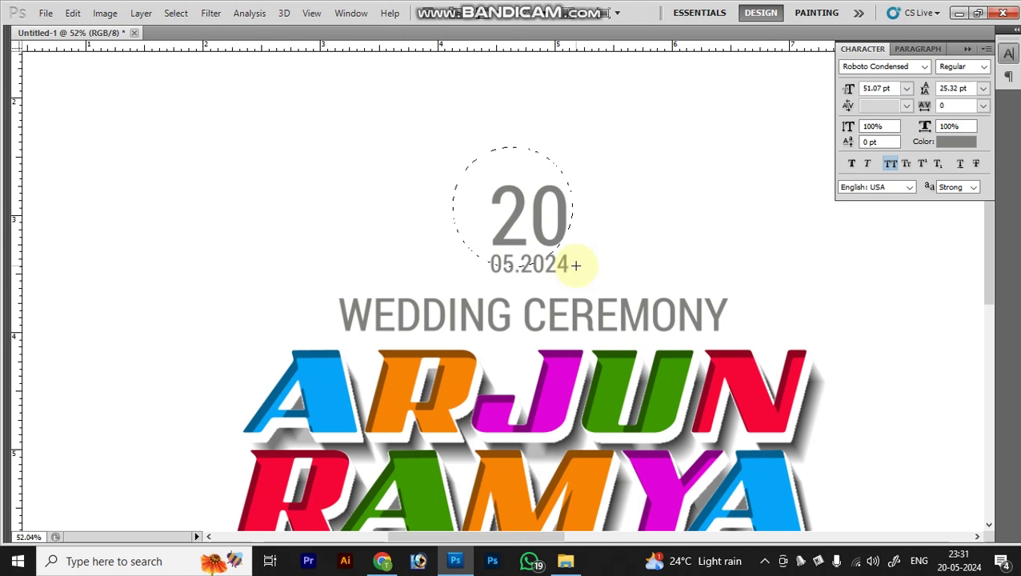
Draw a circular selection around the 20 and add a new empty layer
{"action": "mouse_move", "coordinate": [575, 265]}
{"action": "left_mouse_down"}
{"action": "mouse_move", "coordinate": [597, 284]}
{"action": "mouse_move", "coordinate": [537, 281]}
{"action": "left_mouse_up"}
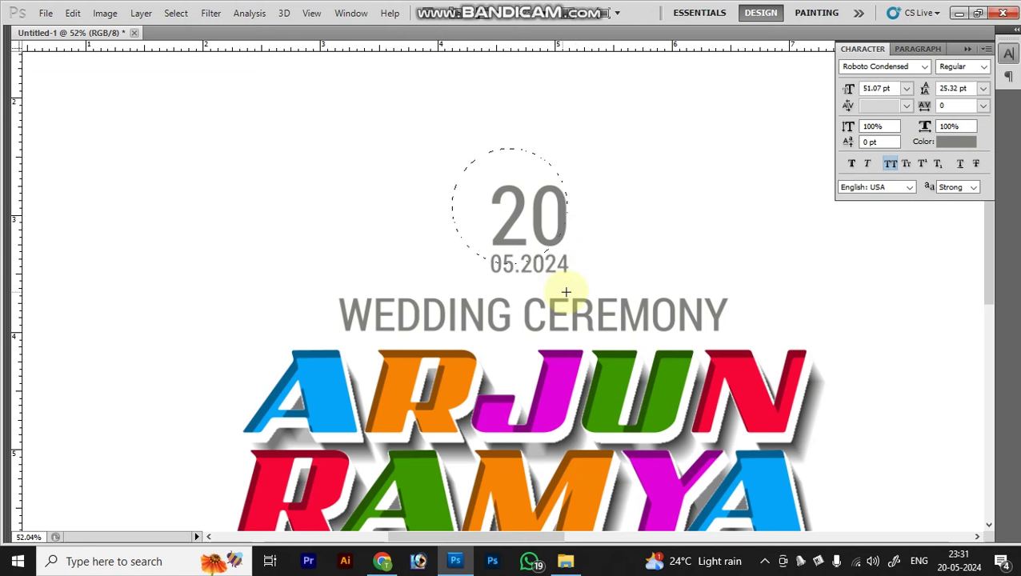
{"action": "left_click_drag", "start_coordinate": [565, 294], "coordinate": [516, 256]}
{"action": "key", "text": "ctrl+shift+n"}
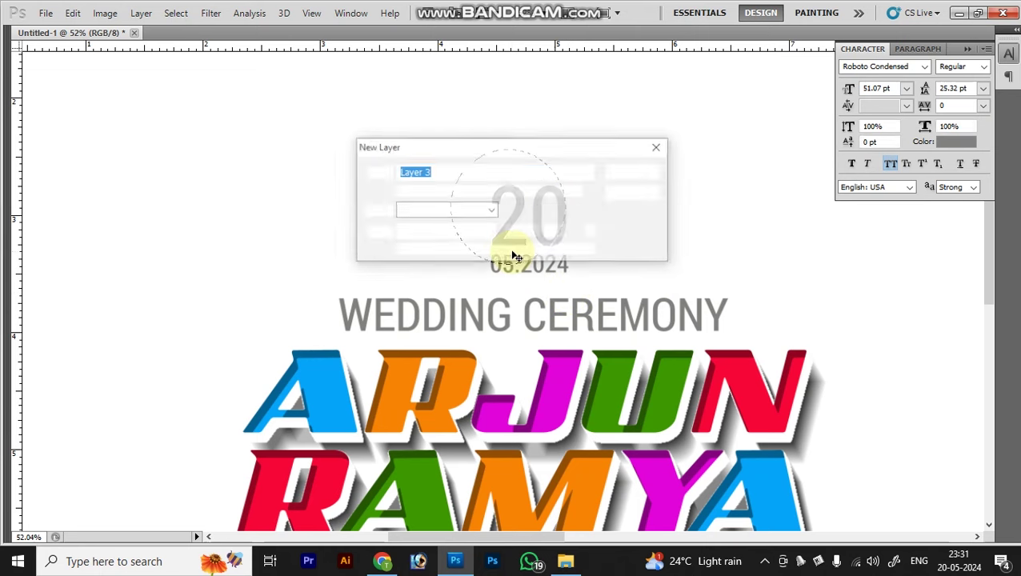
{"action": "key", "text": "Return"}
Fill the circle with dark maroon and send its layer behind the 20
{"action": "left_click", "coordinate": [956, 142]}
{"action": "left_click", "coordinate": [929, 183]}
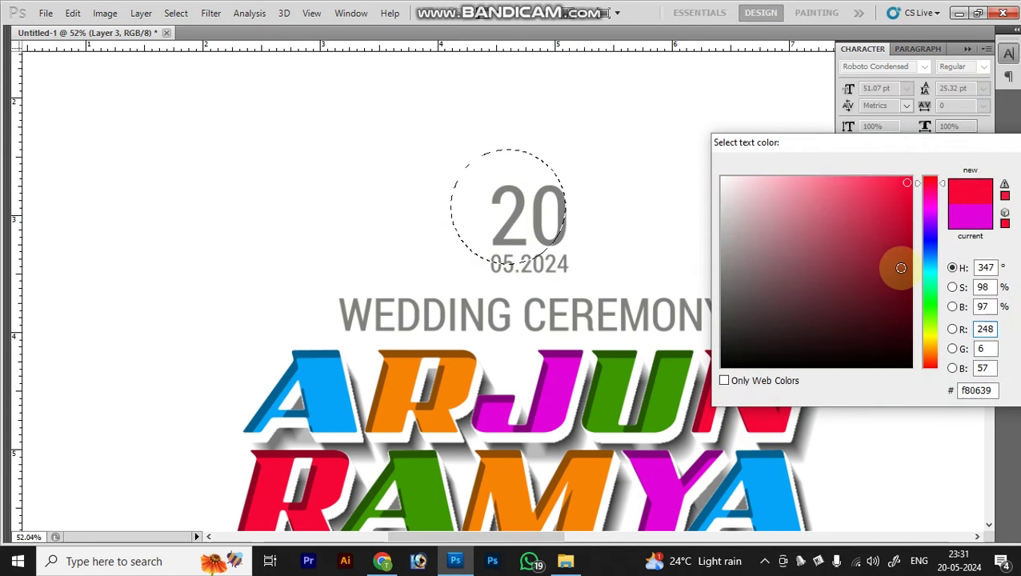
{"action": "left_click", "coordinate": [903, 276]}
{"action": "key", "text": "Return"}
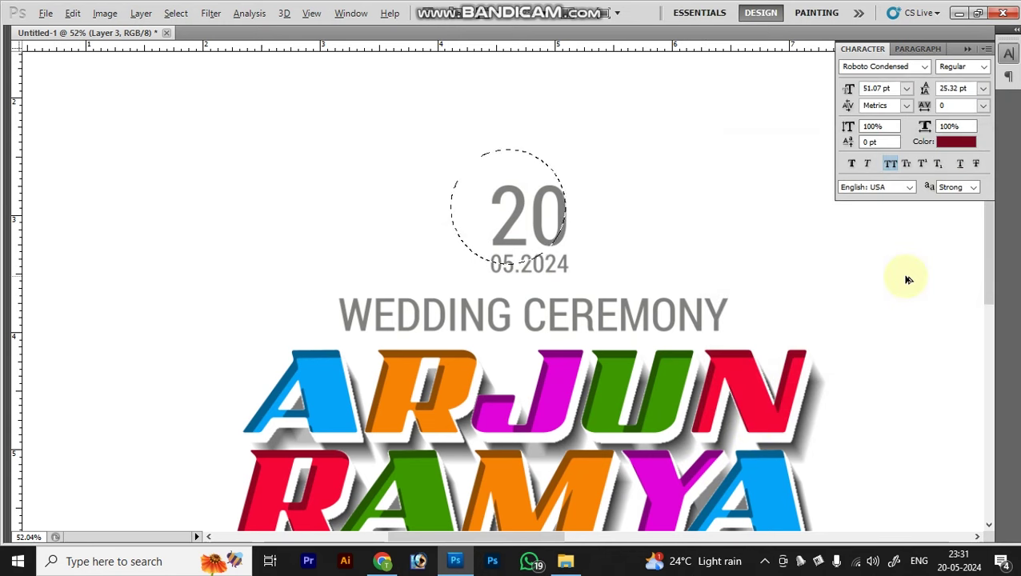
{"action": "key", "text": "alt+BackSpace"}
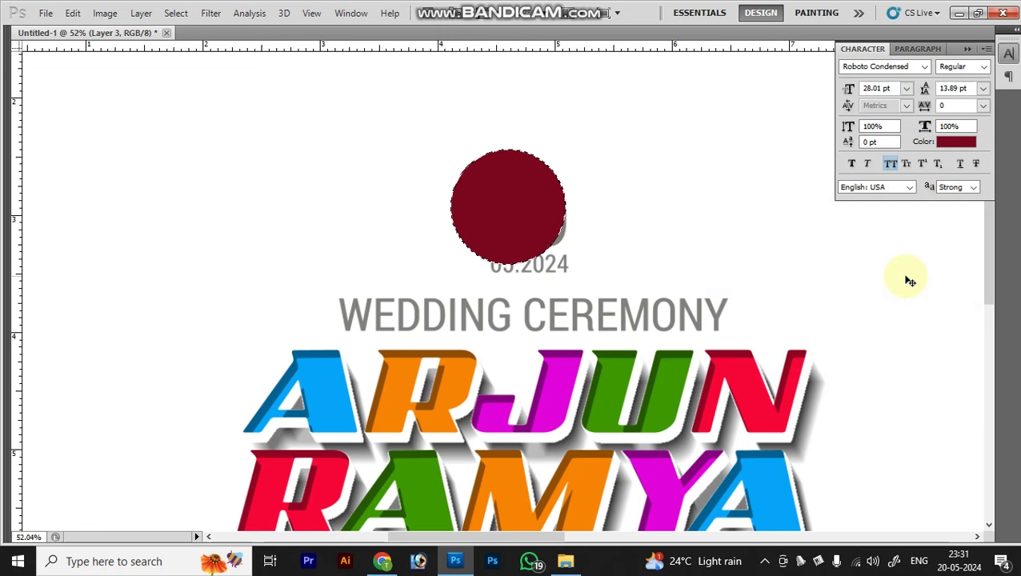
{"action": "key", "text": "ctrl+bracketleft"}
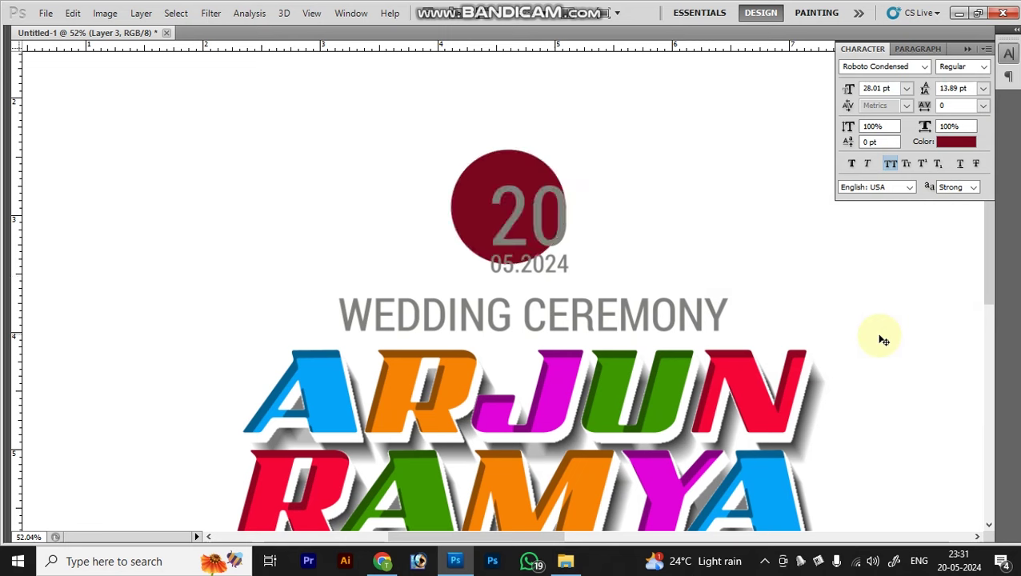
{"action": "left_click_drag", "start_coordinate": [416, 144], "coordinate": [596, 286]}
Duplicate the circle's Layer 3 and enlarge the copy down and to the right
{"action": "right_click", "coordinate": [511, 252]}
{"action": "left_click", "coordinate": [528, 261]}
{"action": "right_click", "coordinate": [497, 247]}
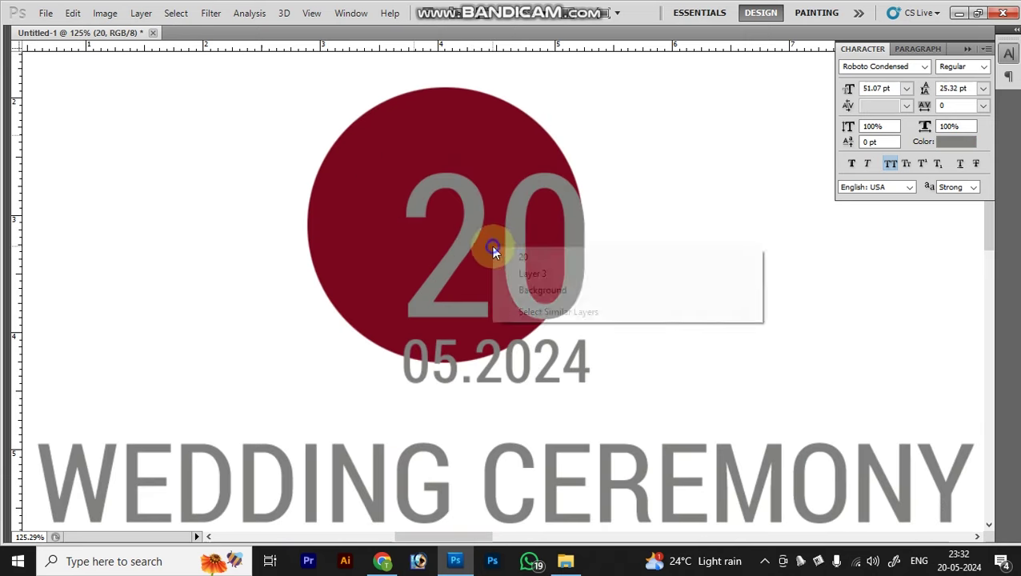
{"action": "left_click", "coordinate": [497, 256]}
{"action": "right_click", "coordinate": [398, 237]}
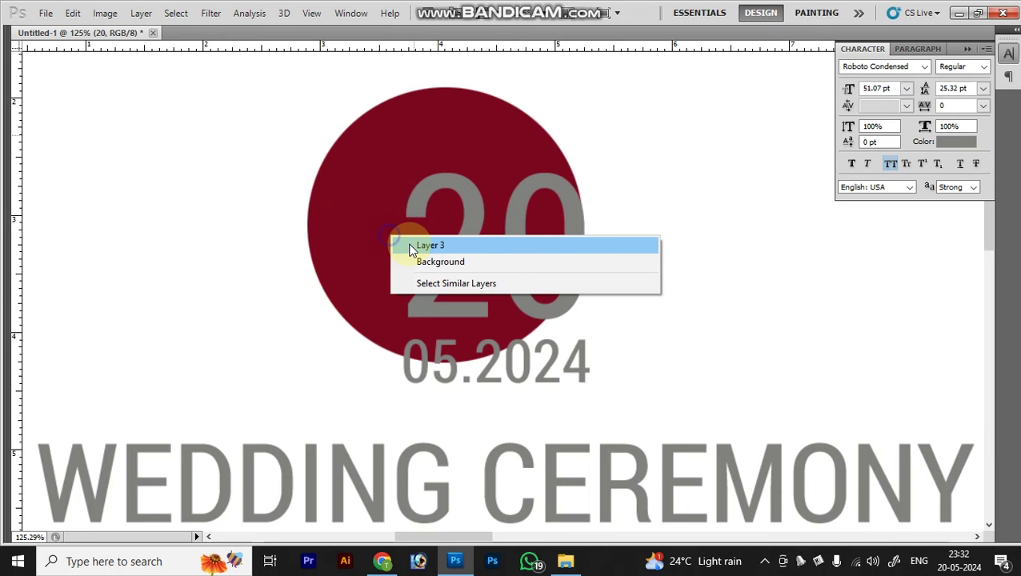
{"action": "left_click", "coordinate": [404, 245]}
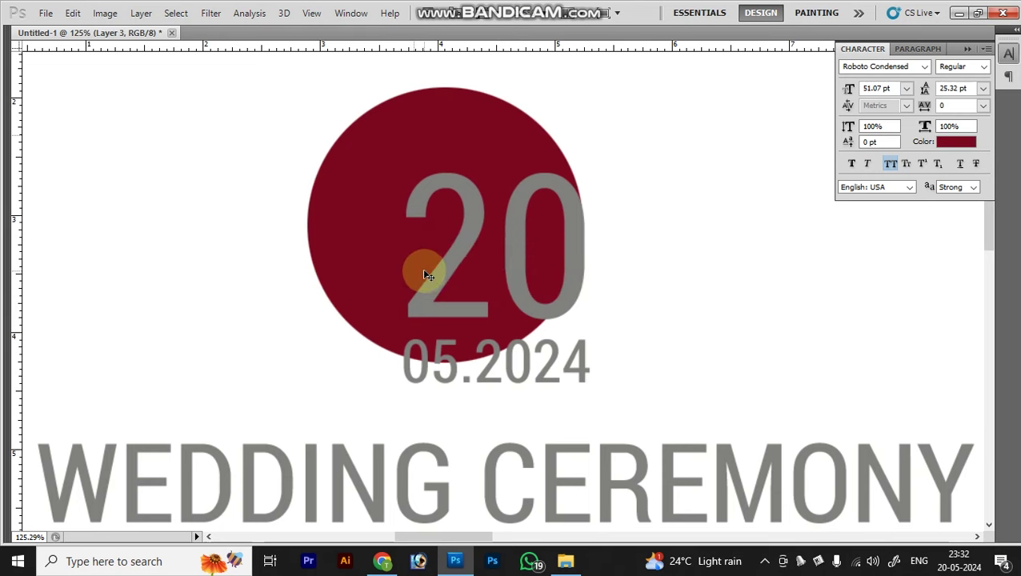
{"action": "key", "text": "ctrl+j"}
{"action": "key", "text": "ctrl+t"}
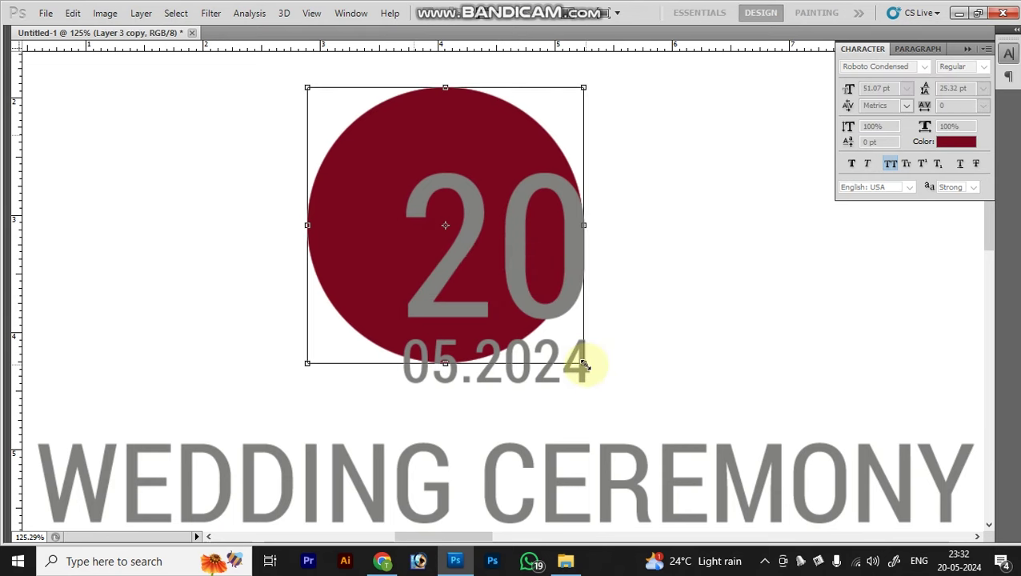
{"action": "left_click_drag", "start_coordinate": [584, 364], "coordinate": [647, 426]}
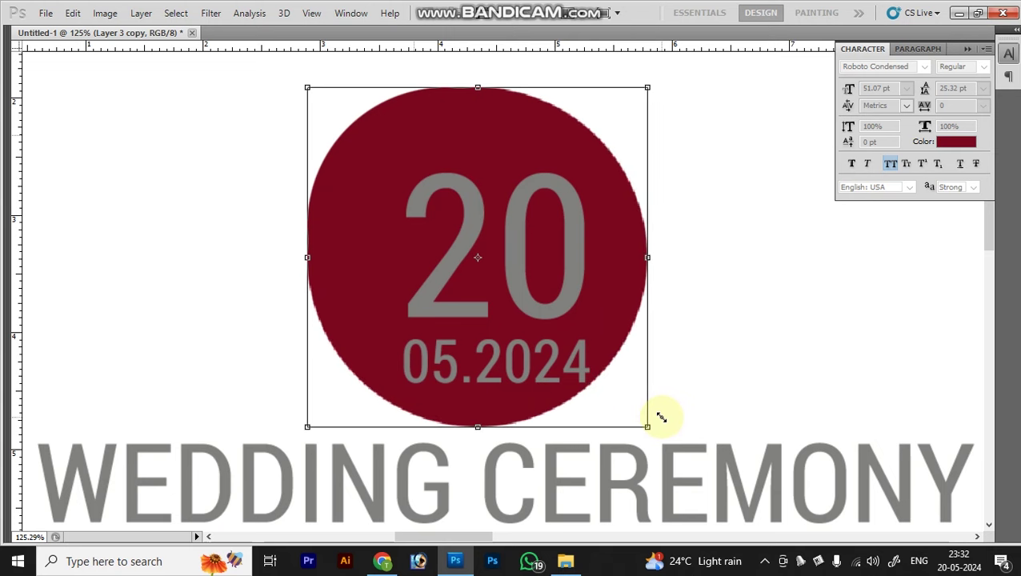
{"action": "key", "text": "Return"}
Give the copy a crimson #b60a2e Color Overlay and send it behind the dark circle
{"action": "key", "text": "alt+l"}
{"action": "key", "text": "y"}
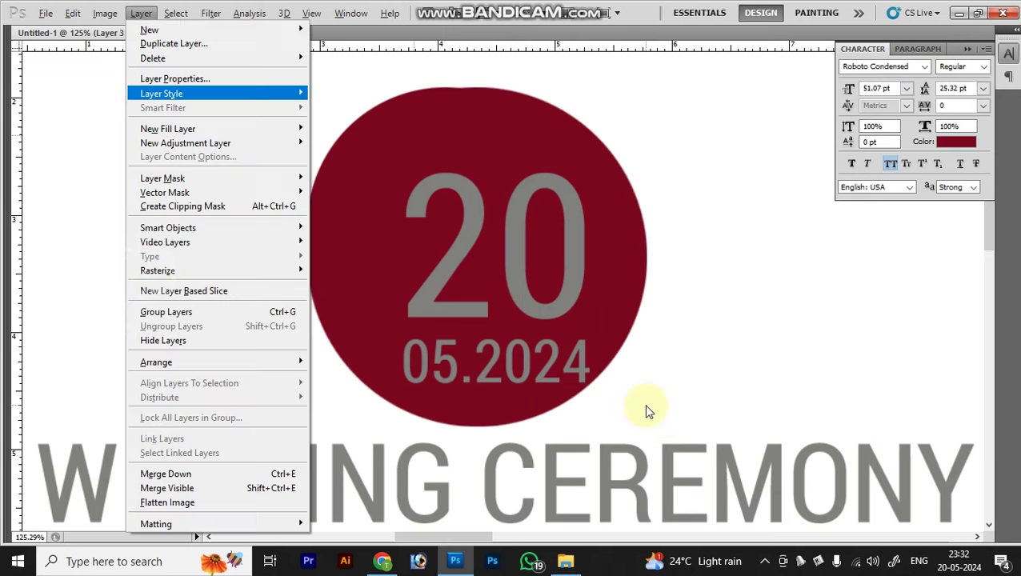
{"action": "key", "text": "Return"}
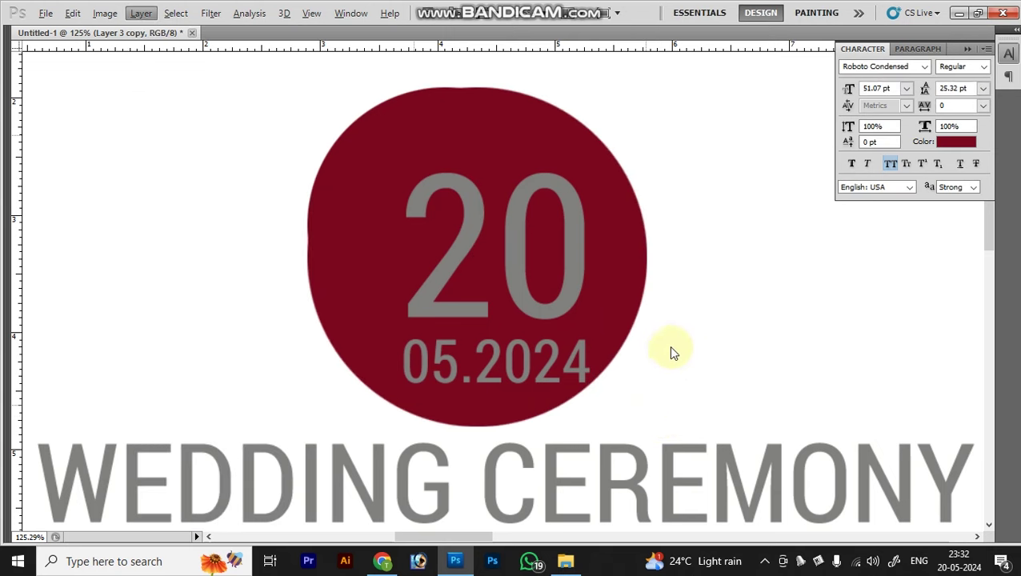
{"action": "left_click", "coordinate": [910, 152]}
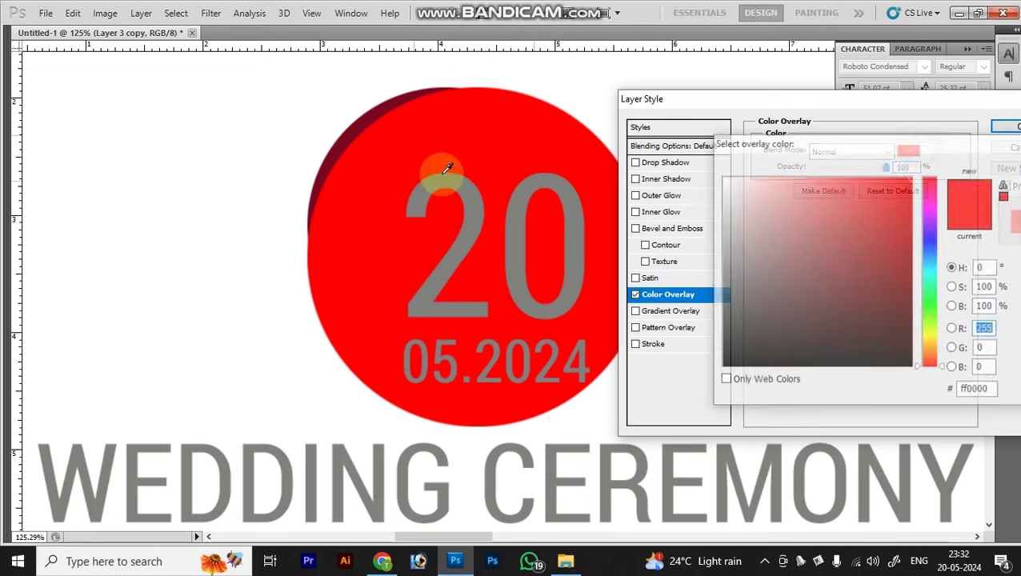
{"action": "left_click", "coordinate": [347, 121]}
{"action": "left_click_drag", "start_coordinate": [888, 279], "coordinate": [901, 227]}
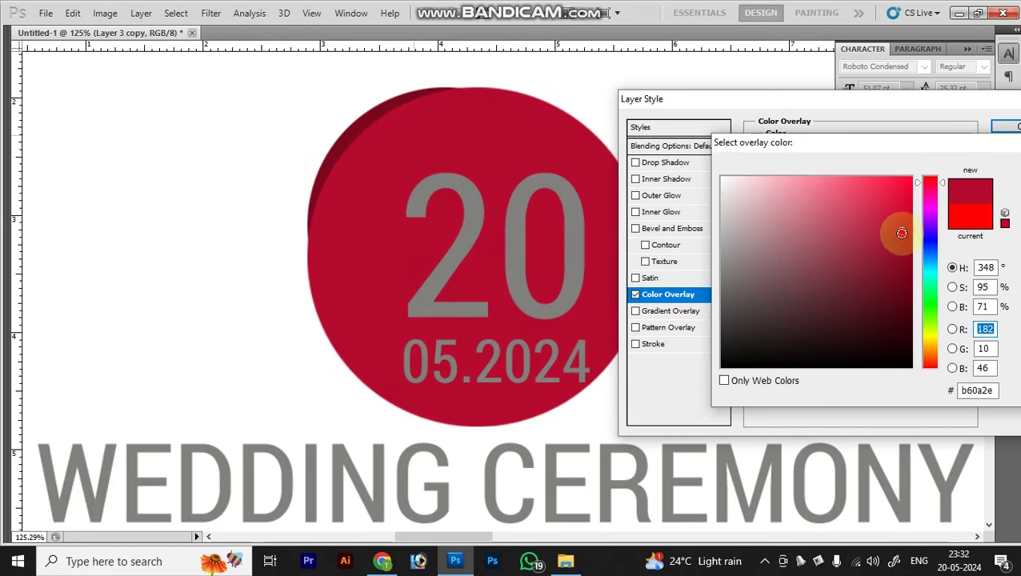
{"action": "key", "text": "Return"}
{"action": "key", "text": "Return"}
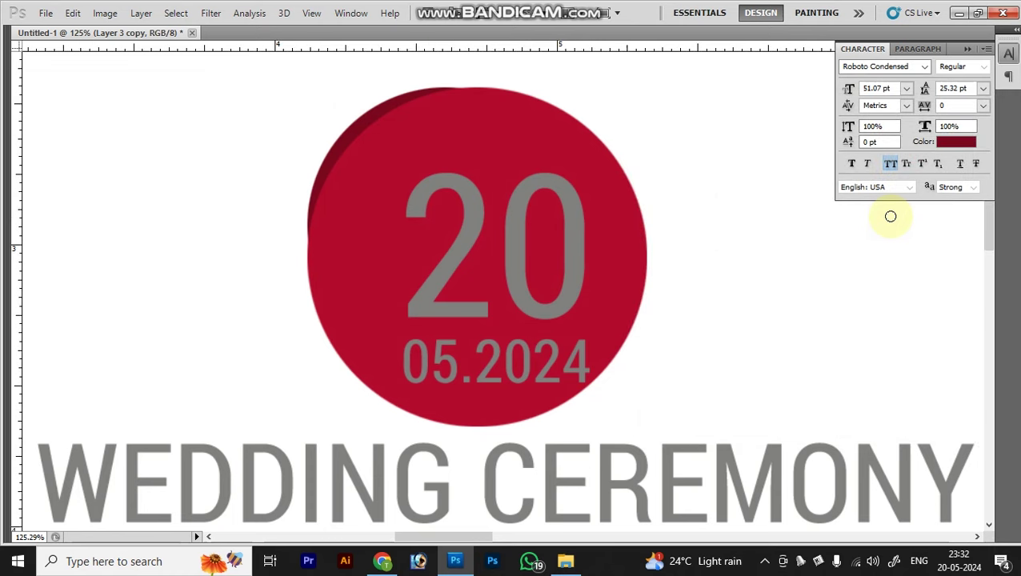
{"action": "key", "text": "ctrl+]"}
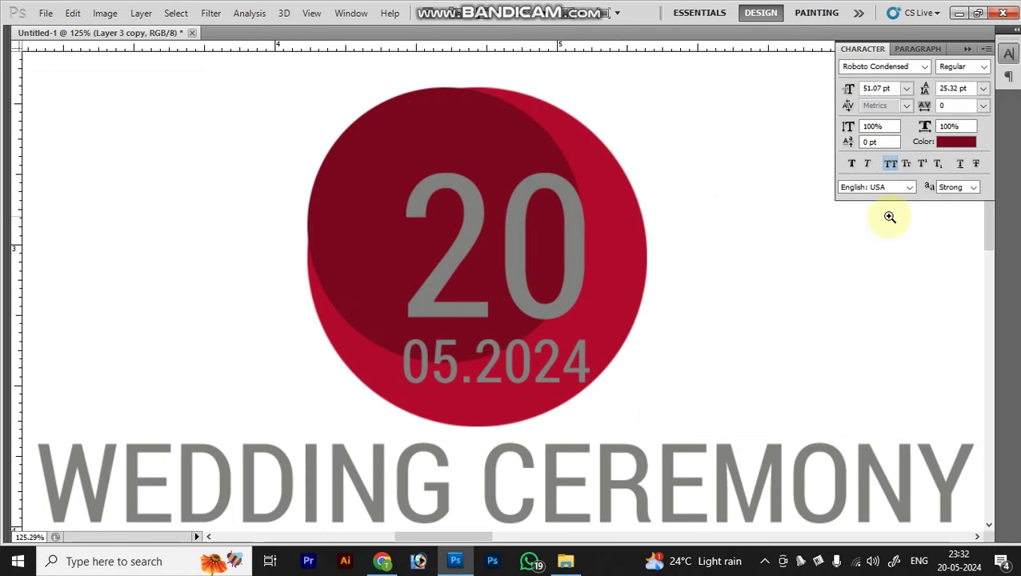
Select the 20 text layer and nudge the date text up slightly
{"action": "right_click", "coordinate": [578, 285]}
{"action": "right_click", "coordinate": [567, 260]}
{"action": "left_click", "coordinate": [578, 267]}
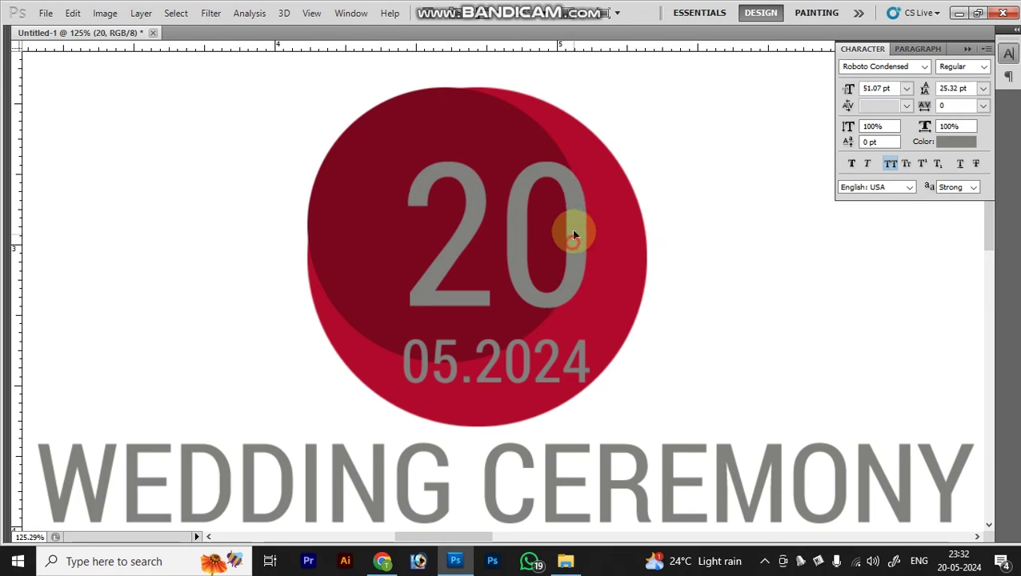
{"action": "right_click", "coordinate": [524, 349]}
{"action": "left_click", "coordinate": [530, 352], "text": "shift"}
{"action": "key", "text": "Up"}
{"action": "key", "text": "Up"}
{"action": "key", "text": "Up"}
Try shifting the crimson circle copy, undoing each move
{"action": "right_click", "coordinate": [603, 282]}
{"action": "left_click", "coordinate": [617, 282]}
{"action": "left_click_drag", "start_coordinate": [617, 281], "coordinate": [665, 225]}
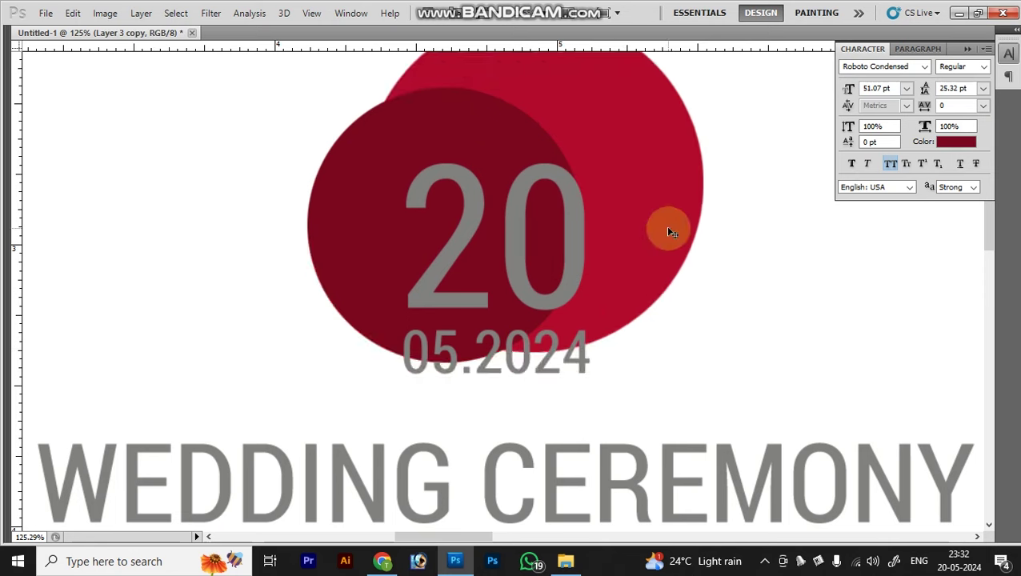
{"action": "key", "text": "ctrl+z"}
{"action": "right_click", "coordinate": [358, 152]}
{"action": "left_click_drag", "start_coordinate": [353, 198], "coordinate": [400, 200]}
{"action": "key", "text": "ctrl+z"}
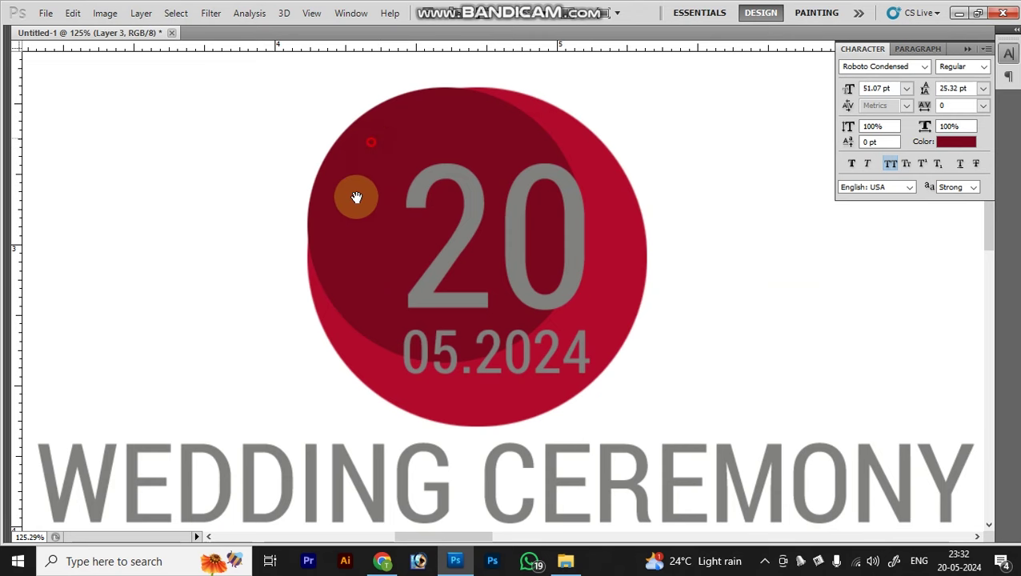
Cut a round notch from the dark circle's upper-left edge and deselect
{"action": "left_click_drag", "start_coordinate": [381, 152], "coordinate": [352, 220]}
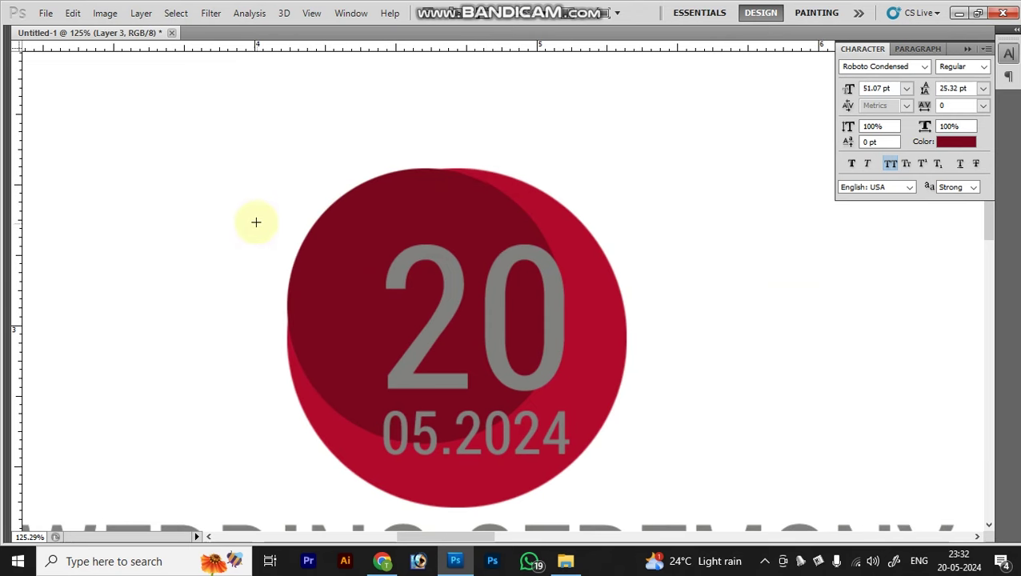
{"action": "mouse_move", "coordinate": [242, 172]}
{"action": "left_mouse_down"}
{"action": "mouse_move", "coordinate": [364, 298]}
{"action": "mouse_move", "coordinate": [385, 265]}
{"action": "mouse_move", "coordinate": [398, 283]}
{"action": "mouse_move", "coordinate": [392, 274]}
{"action": "left_mouse_up"}
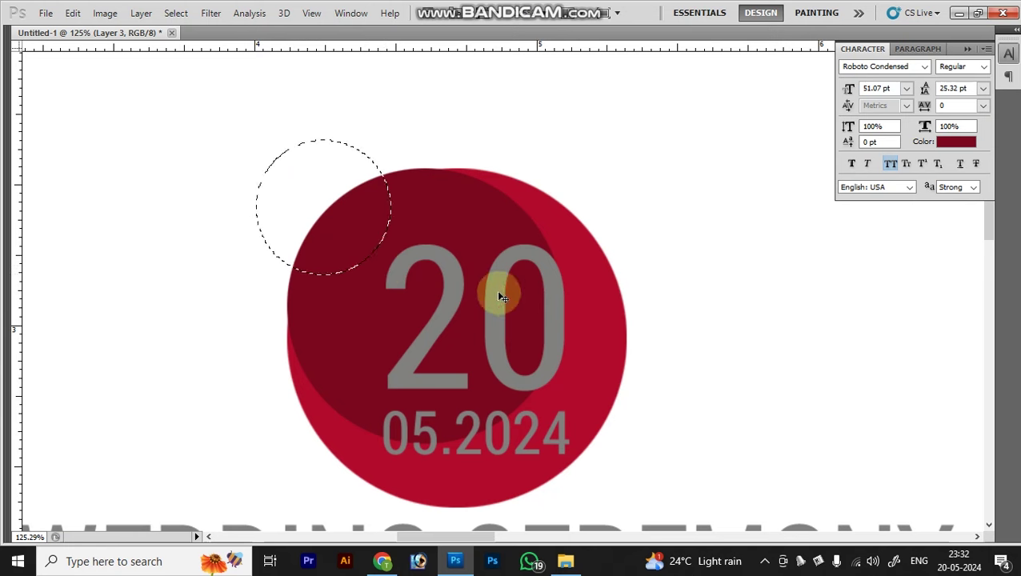
{"action": "key", "text": "Delete"}
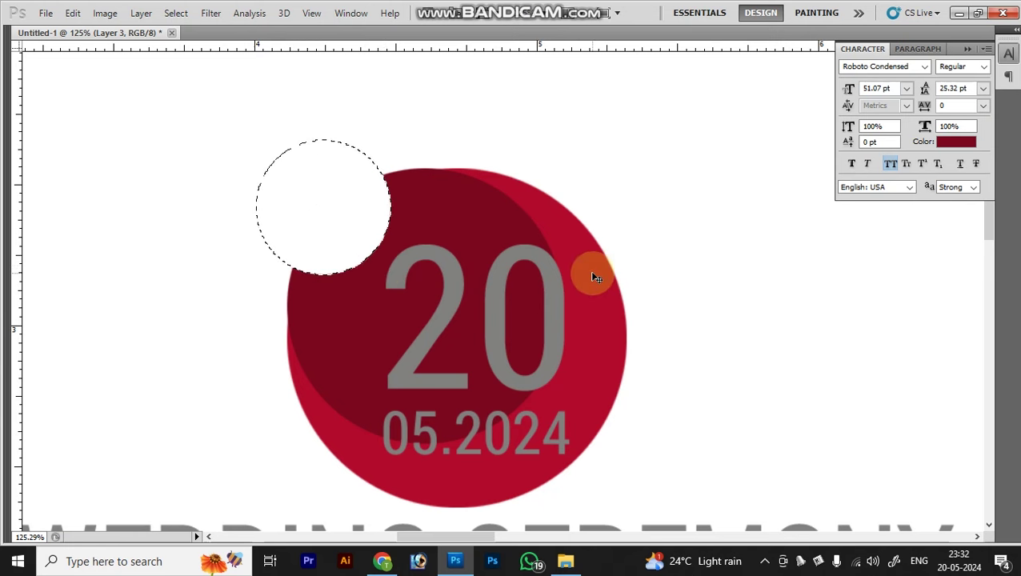
{"action": "key", "text": "ctrl+d"}
{"action": "left_click", "coordinate": [472, 321]}
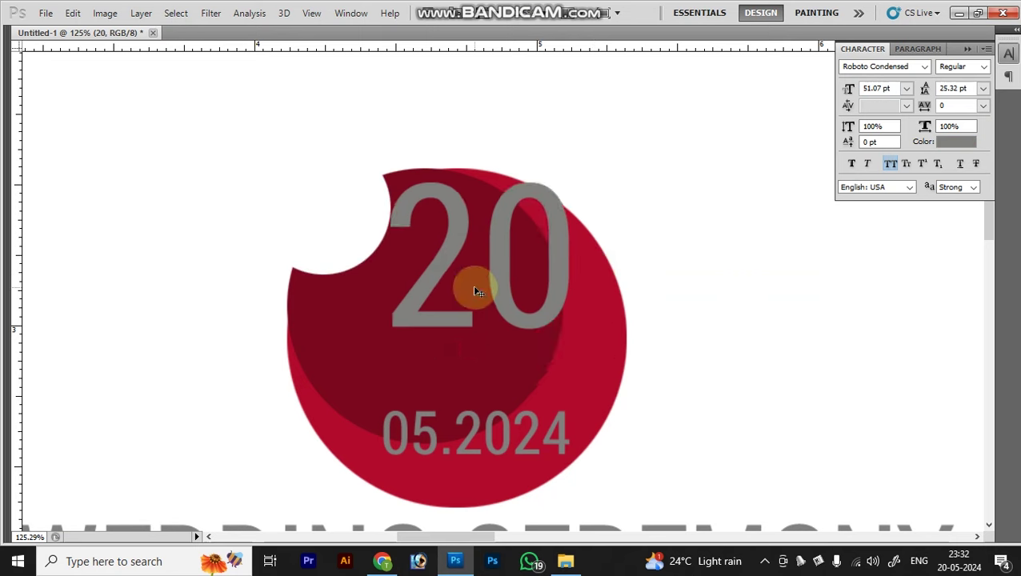
Color the 20 text yellow and the 05.2024 text white
{"action": "left_click", "coordinate": [962, 145]}
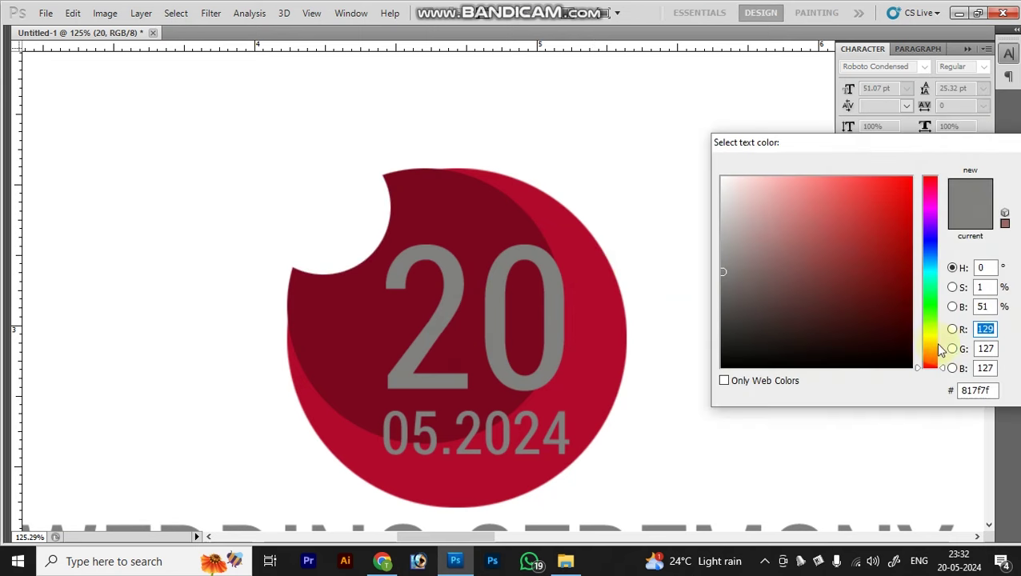
{"action": "left_click", "coordinate": [944, 85]}
{"action": "key", "text": "Return"}
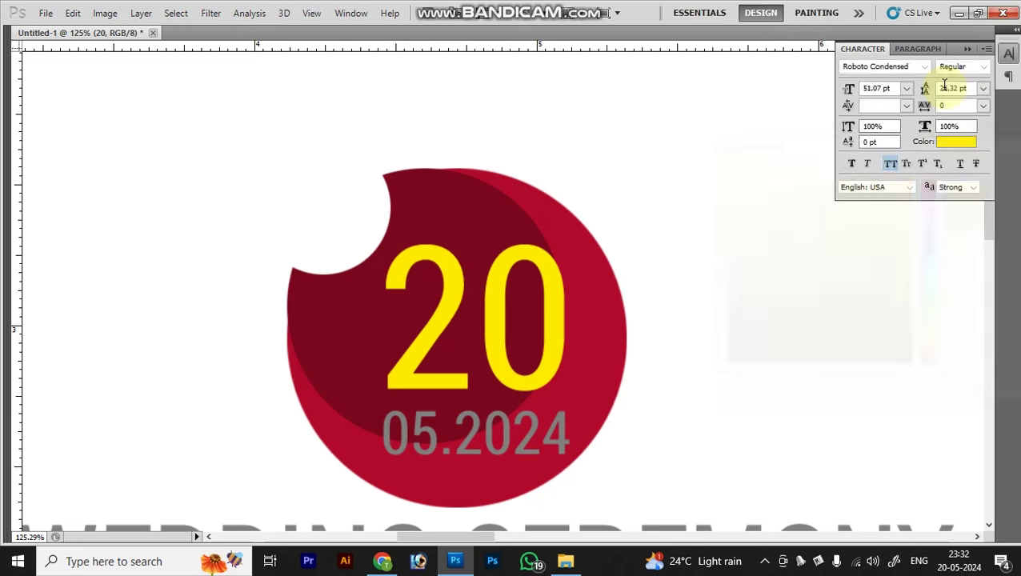
{"action": "left_click", "coordinate": [509, 429]}
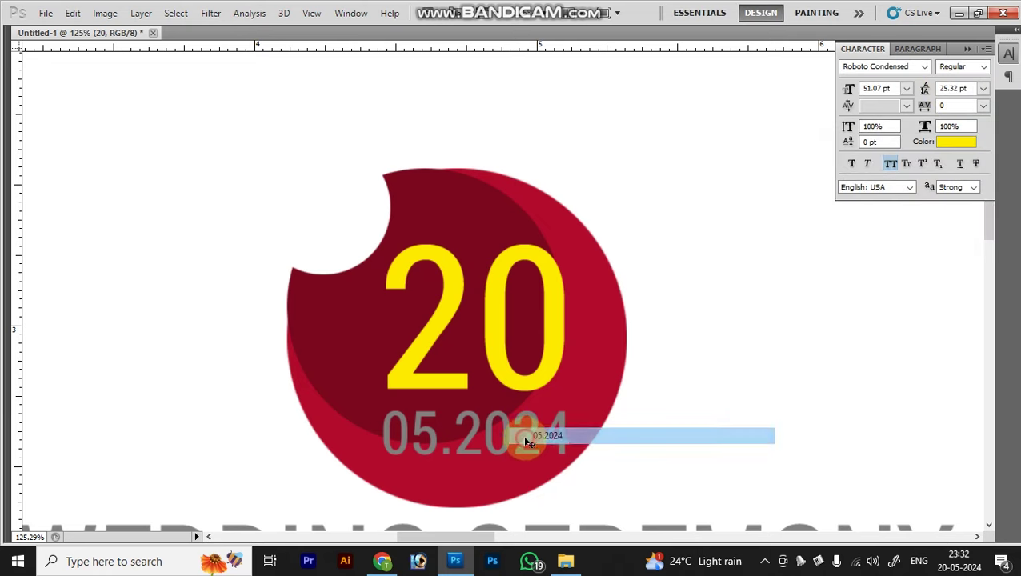
{"action": "left_click", "coordinate": [945, 143]}
{"action": "left_click", "coordinate": [640, 221]}
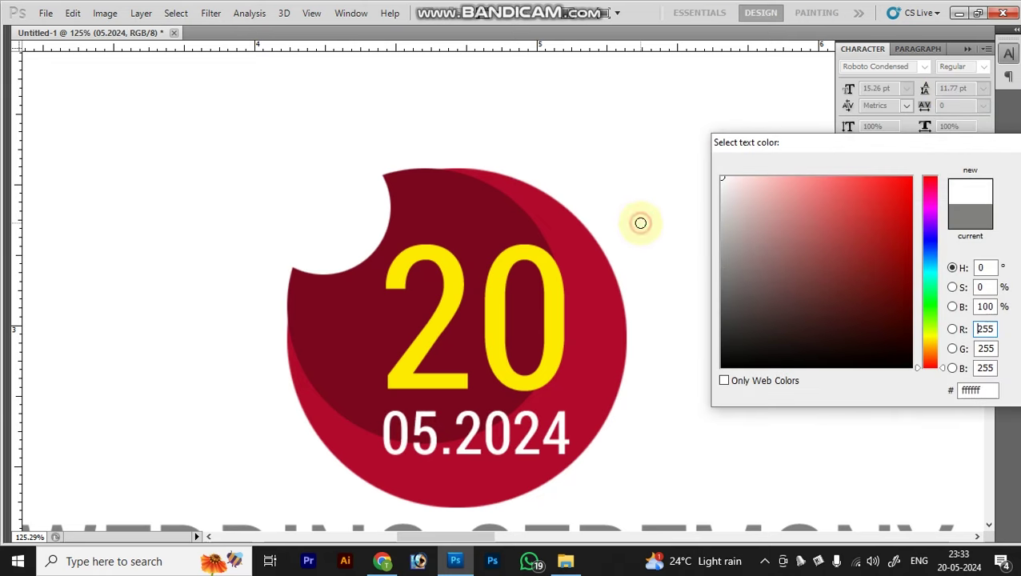
{"action": "key", "text": "Return"}
Move 05.2024 up slightly and scale both date texts down
{"action": "left_click", "coordinate": [493, 396]}
{"action": "left_click_drag", "start_coordinate": [496, 398], "coordinate": [496, 389]}
{"action": "right_click", "coordinate": [497, 372]}
{"action": "left_click", "coordinate": [524, 374]}
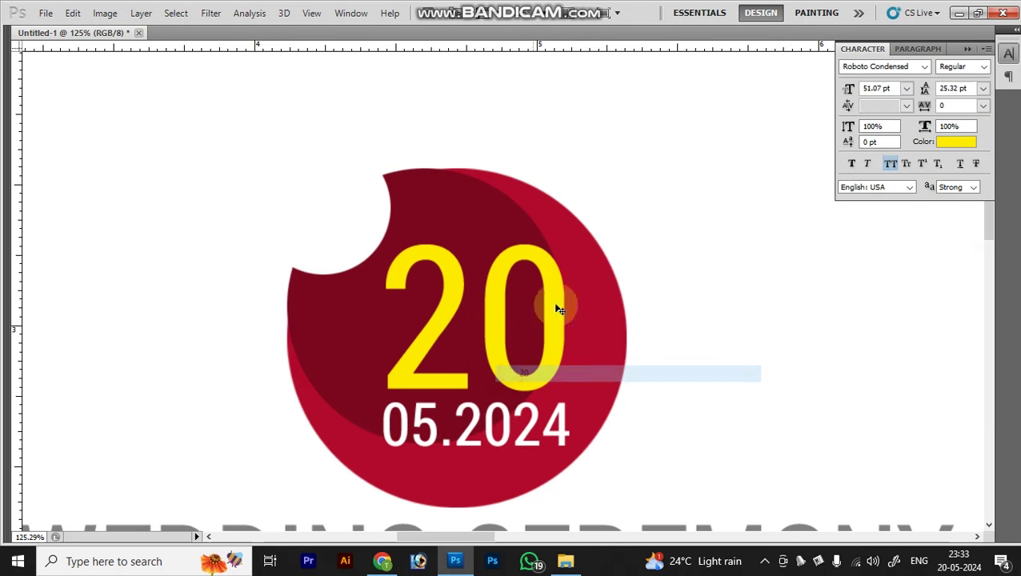
{"action": "key", "text": "ctrl+t"}
{"action": "left_click_drag", "start_coordinate": [578, 240], "coordinate": [561, 254]}
{"action": "mouse_move", "coordinate": [504, 358]}
{"action": "left_mouse_down"}
{"action": "mouse_move", "coordinate": [495, 350]}
{"action": "mouse_move", "coordinate": [497, 371]}
{"action": "left_mouse_up"}
{"action": "key", "text": "Return"}
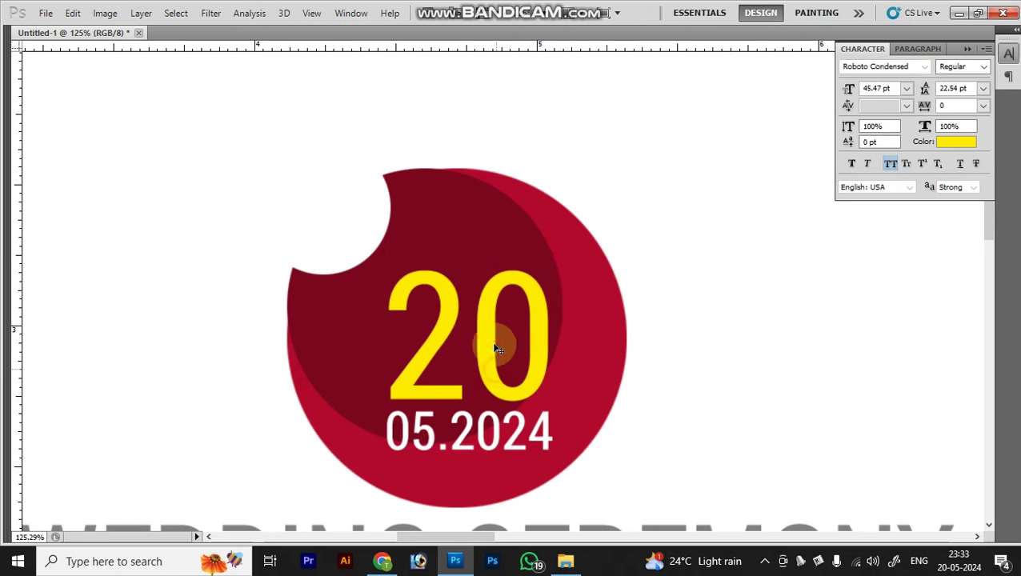
Select a badge layer and zoom out to see the whole banner
{"action": "right_click", "coordinate": [472, 245]}
{"action": "left_click", "coordinate": [480, 252]}
{"action": "key", "text": "ctrl+0"}
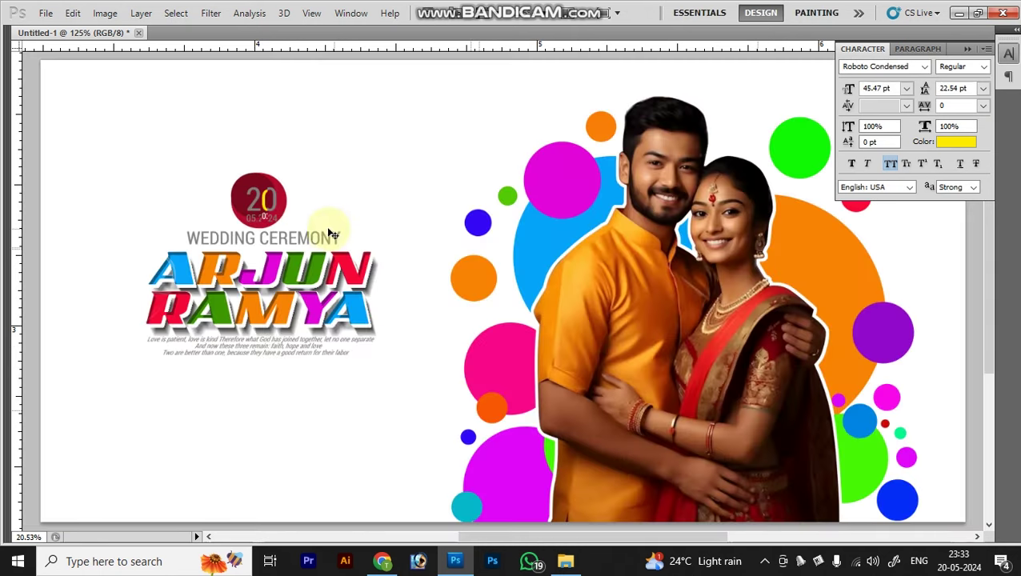
{"action": "key", "text": "ctrl+t"}
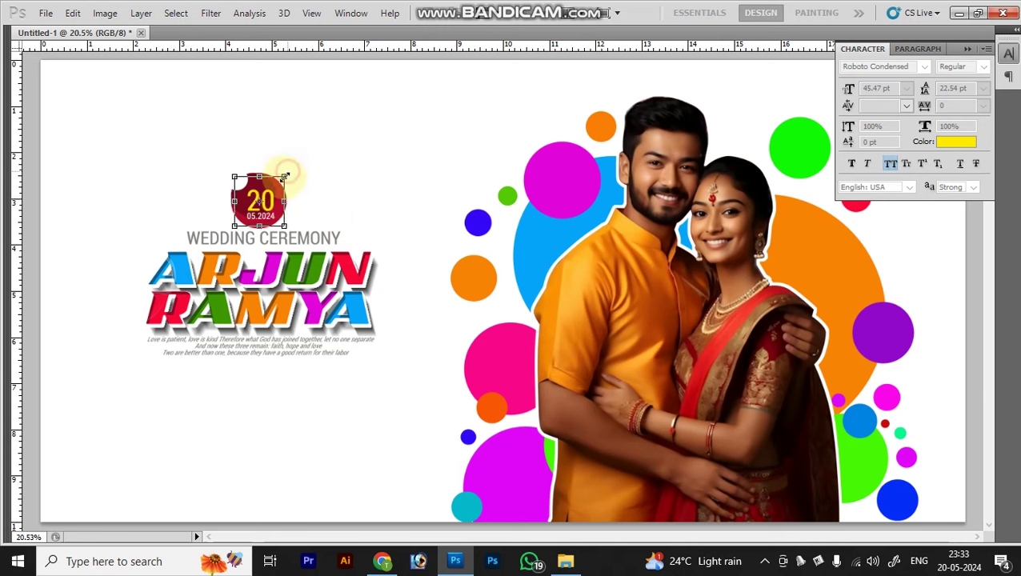
Zoom to the top-left title area and restore the Layers panel, tools and options bar
{"action": "key", "text": "Return"}
{"action": "key", "text": "z"}
{"action": "left_click_drag", "start_coordinate": [200, 165], "coordinate": [365, 391]}
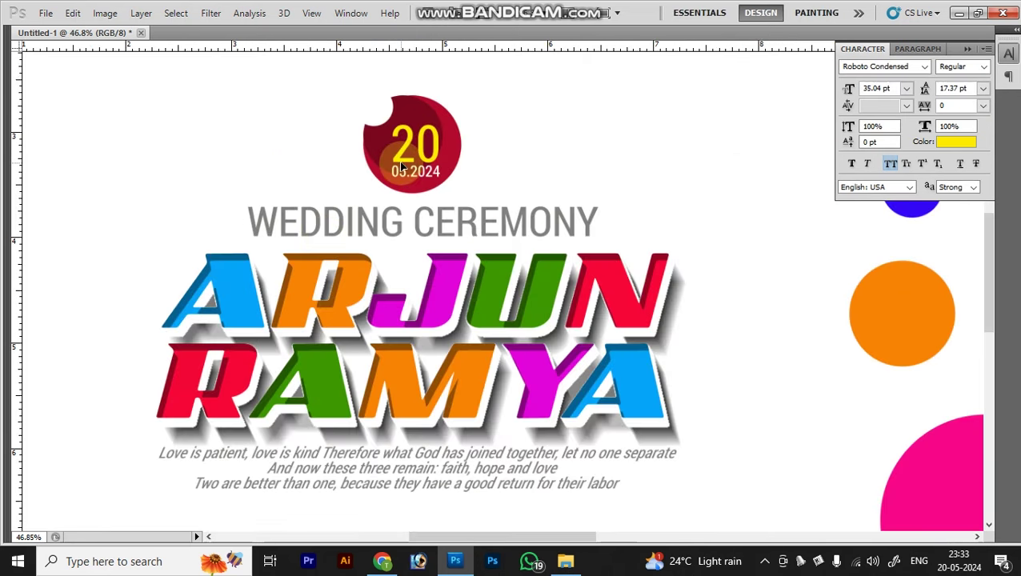
{"action": "left_click", "coordinate": [357, 174], "text": "alt"}
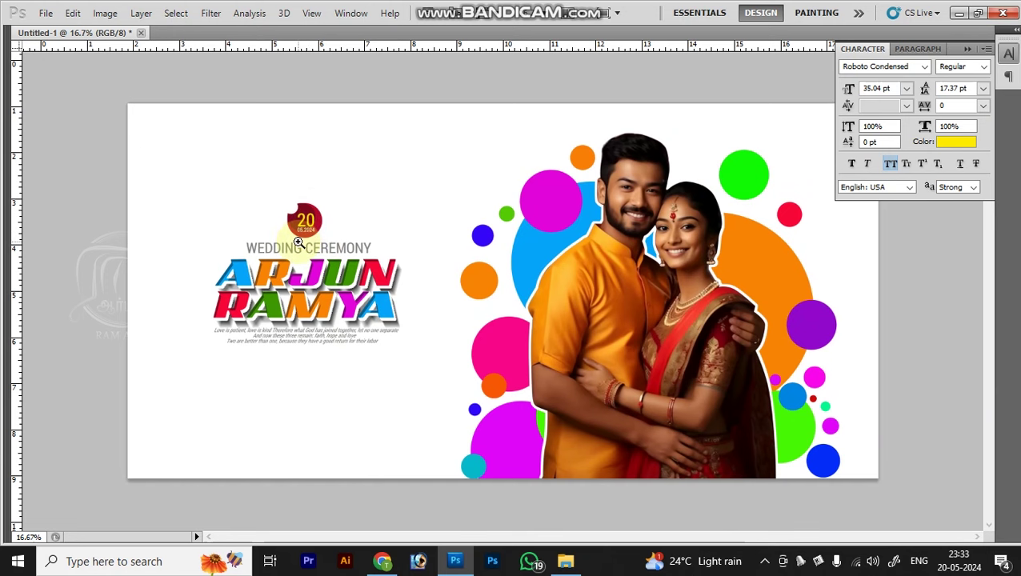
{"action": "left_click_drag", "start_coordinate": [130, 183], "coordinate": [314, 353]}
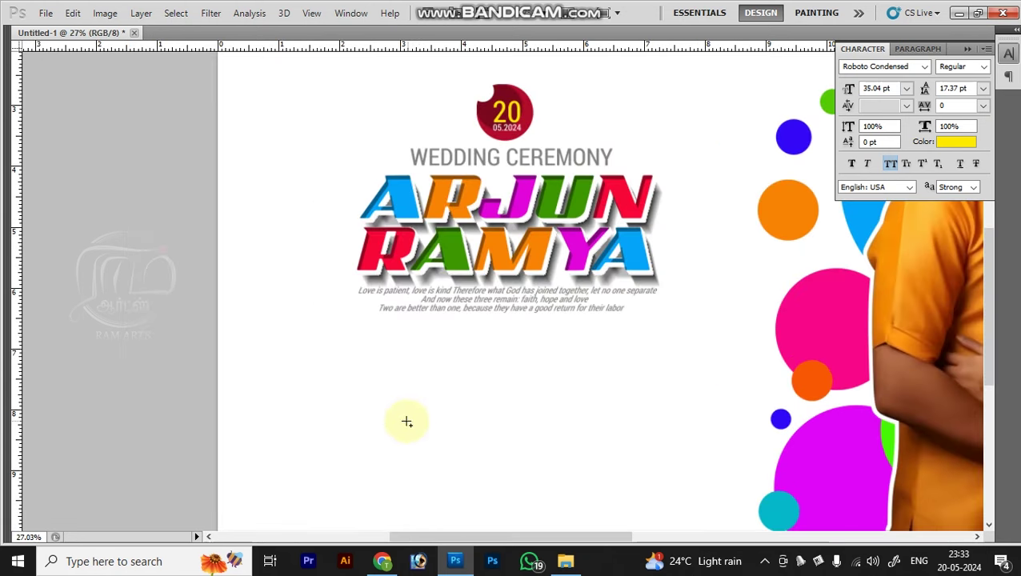
{"action": "key", "text": "F7"}
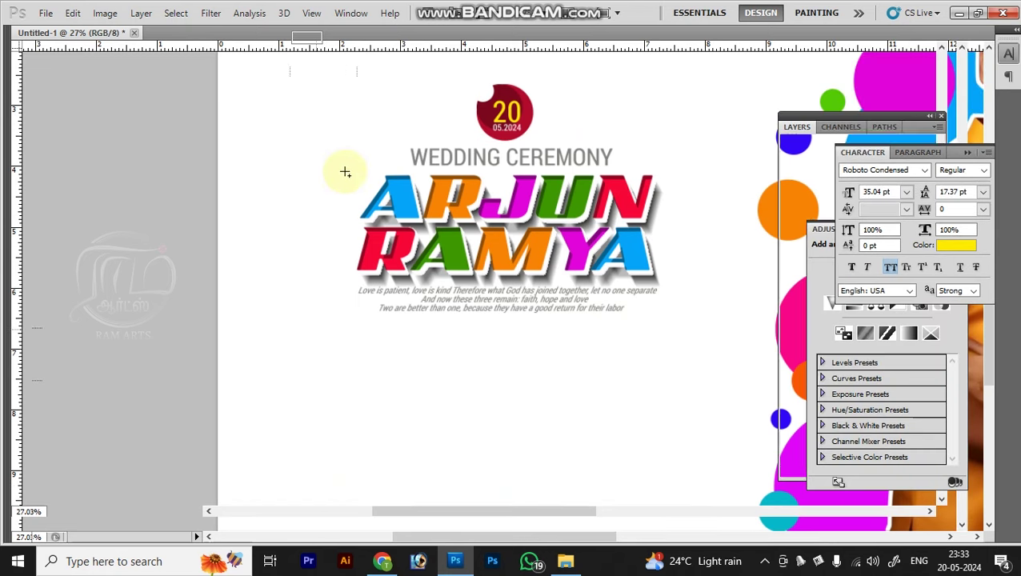
{"action": "key", "text": "Tab"}
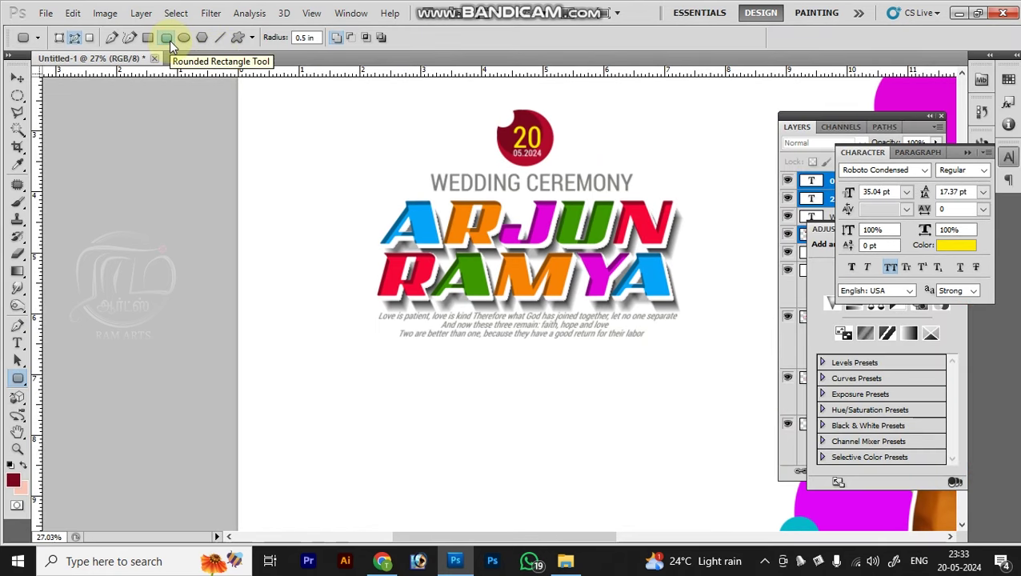
Make a rounded square selection below the text on a new Layer 4
{"action": "scroll", "coordinate": [308, 228], "scroll_direction": "down", "scroll_amount": 3}
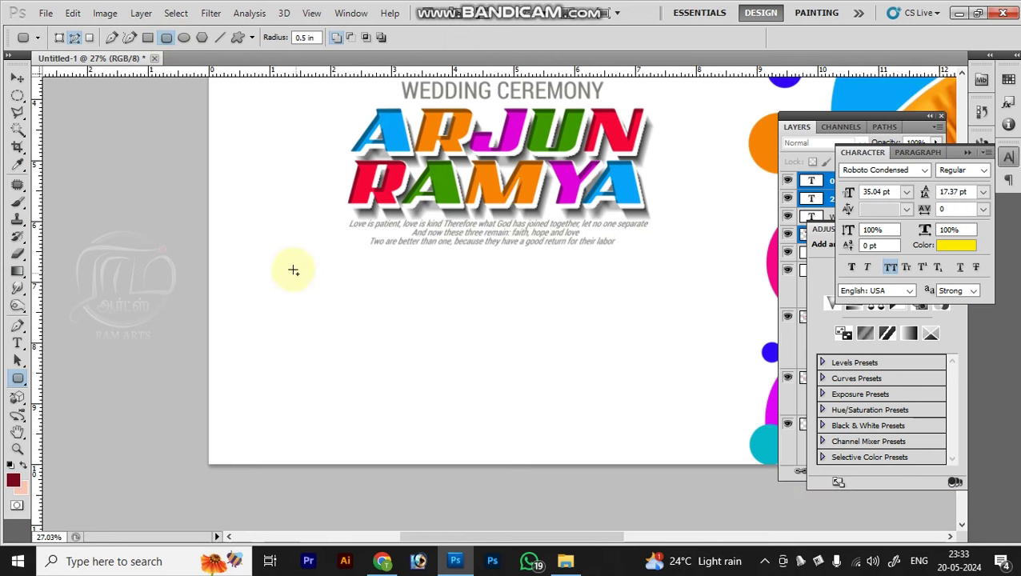
{"action": "left_click_drag", "start_coordinate": [293, 268], "coordinate": [446, 421]}
{"action": "key", "text": "ctrl+Return"}
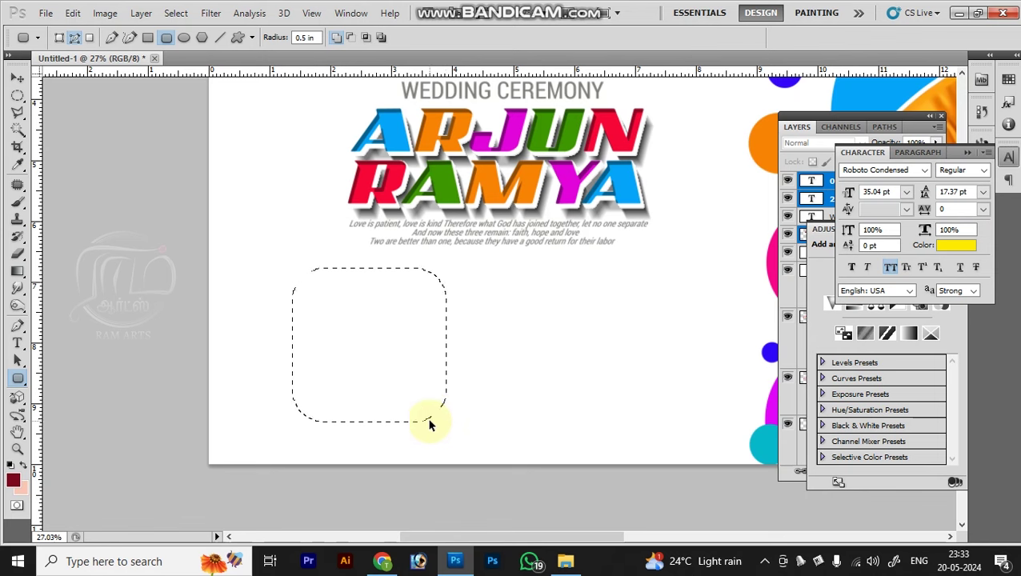
{"action": "key", "text": "ctrl+shift+n"}
{"action": "key", "text": "Return"}
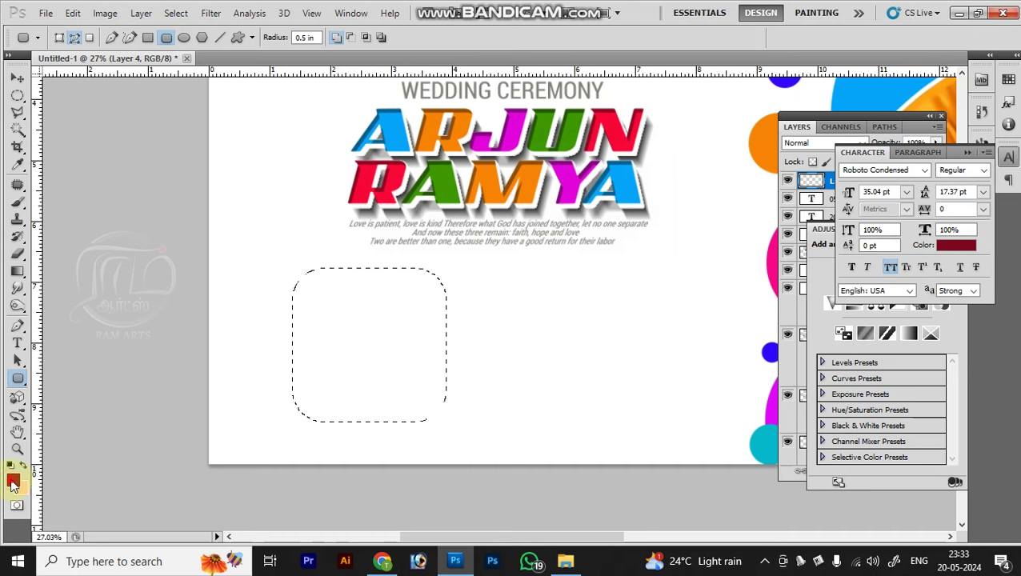
Fill the rounded square with mid grey and deselect
{"action": "left_click", "coordinate": [12, 482]}
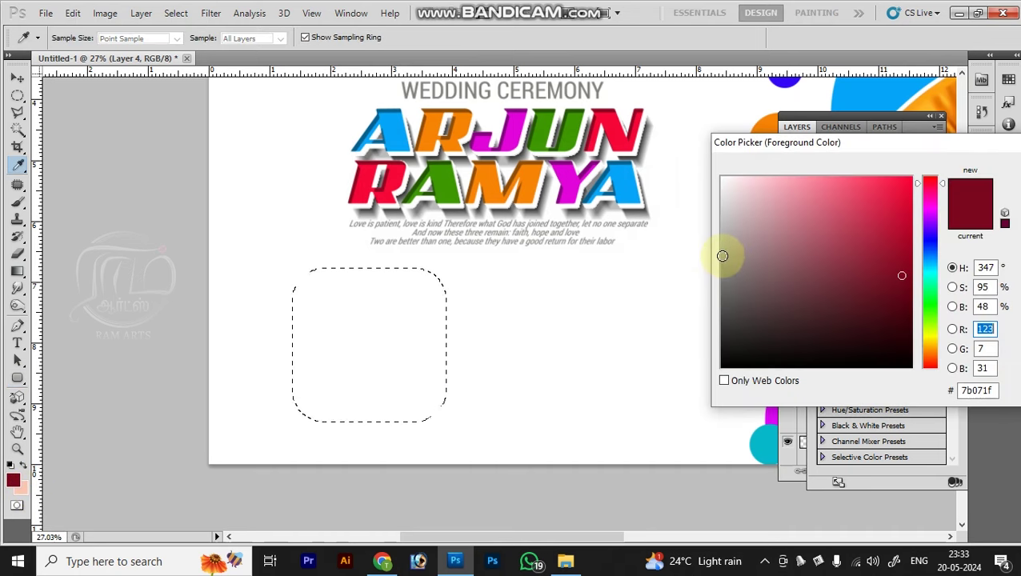
{"action": "left_click_drag", "start_coordinate": [723, 254], "coordinate": [720, 283]}
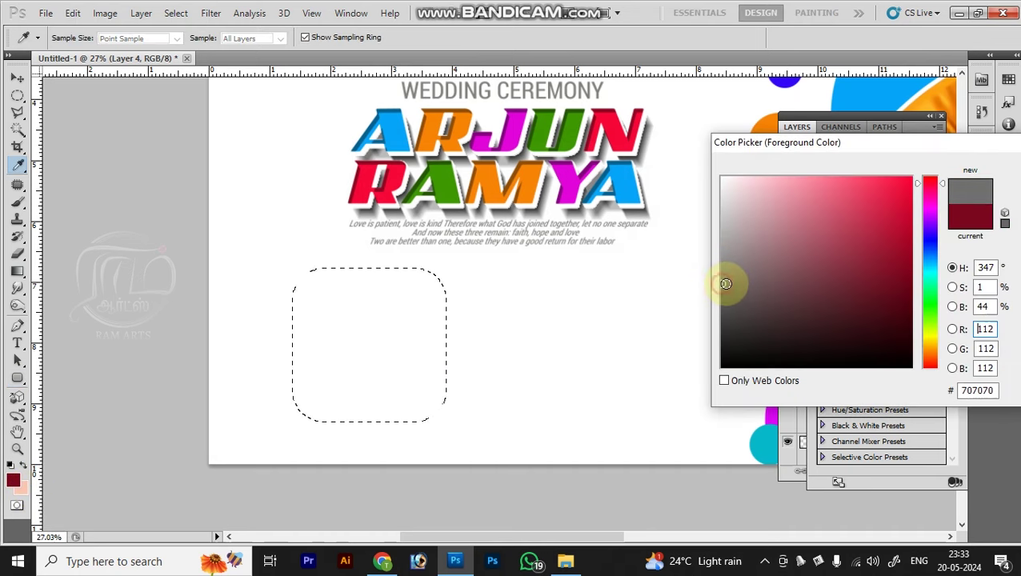
{"action": "key", "text": "Return"}
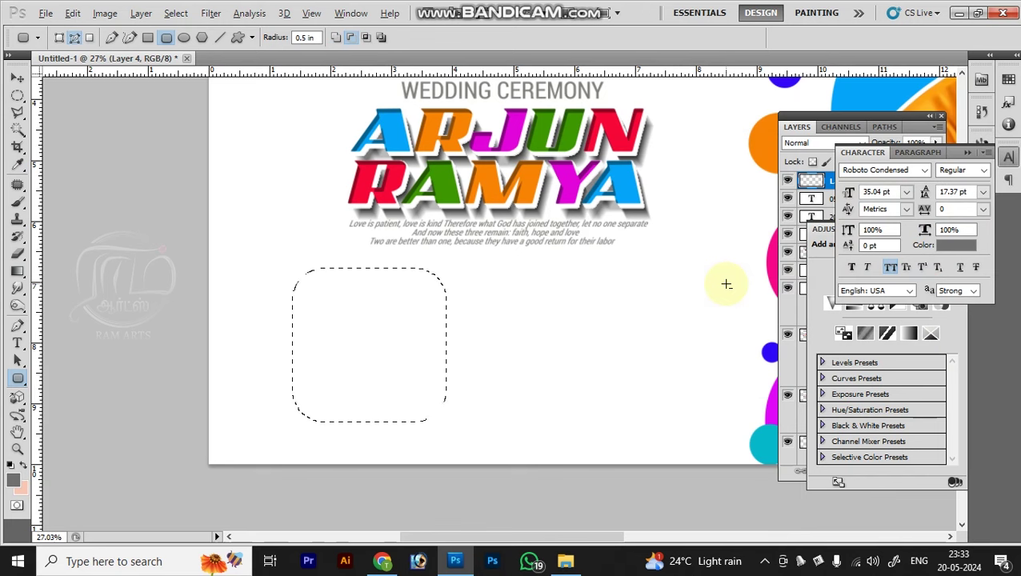
{"action": "key", "text": "alt+BackSpace"}
{"action": "key", "text": "ctrl+d"}
Nudge the grey square up and duplicate it right beside the original
{"action": "key", "text": "v"}
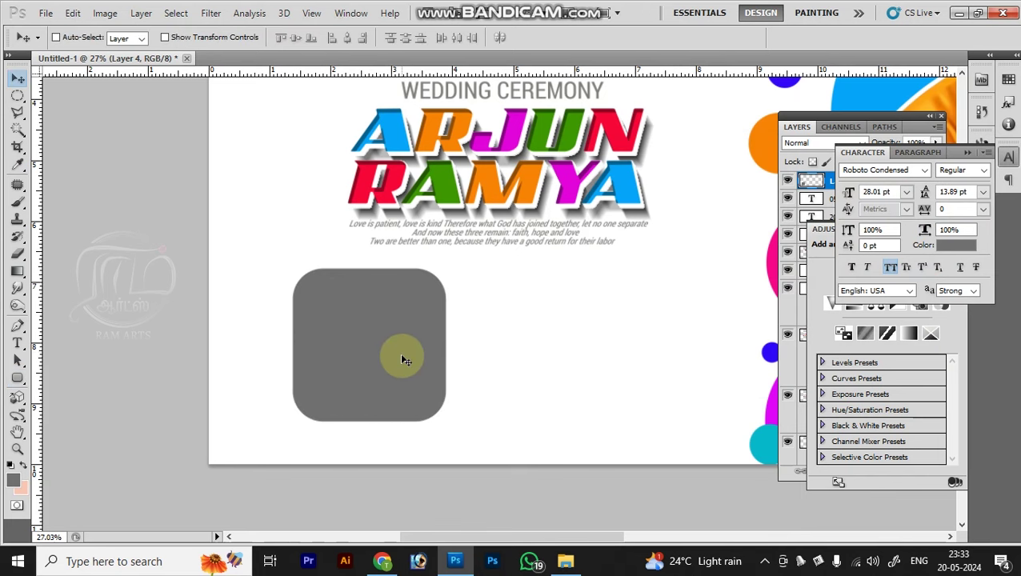
{"action": "left_click_drag", "start_coordinate": [405, 356], "coordinate": [406, 343]}
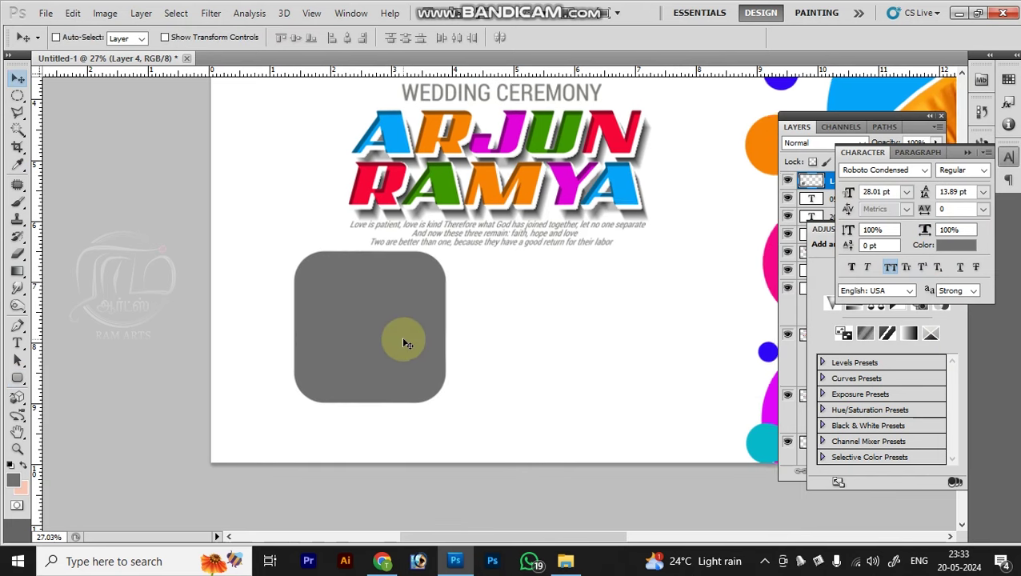
{"action": "key", "text": "ctrl+minus"}
{"action": "key", "text": "ctrl+minus"}
{"action": "key", "text": "ctrl+minus"}
{"action": "key", "text": "v"}
{"action": "mouse_move", "coordinate": [298, 382]}
{"action": "left_mouse_down"}
{"action": "mouse_move", "coordinate": [370, 382]}
{"action": "mouse_move", "coordinate": [325, 390]}
{"action": "left_mouse_up"}
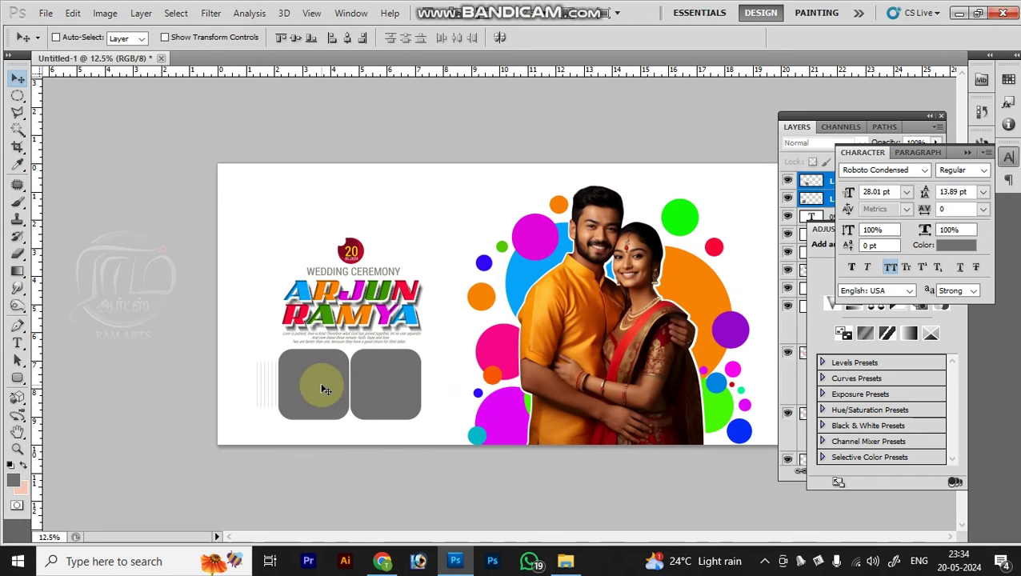
Zoom in and out to check the two grey photo frames
{"action": "key", "text": "z"}
{"action": "left_click", "coordinate": [325, 390], "text": "alt"}
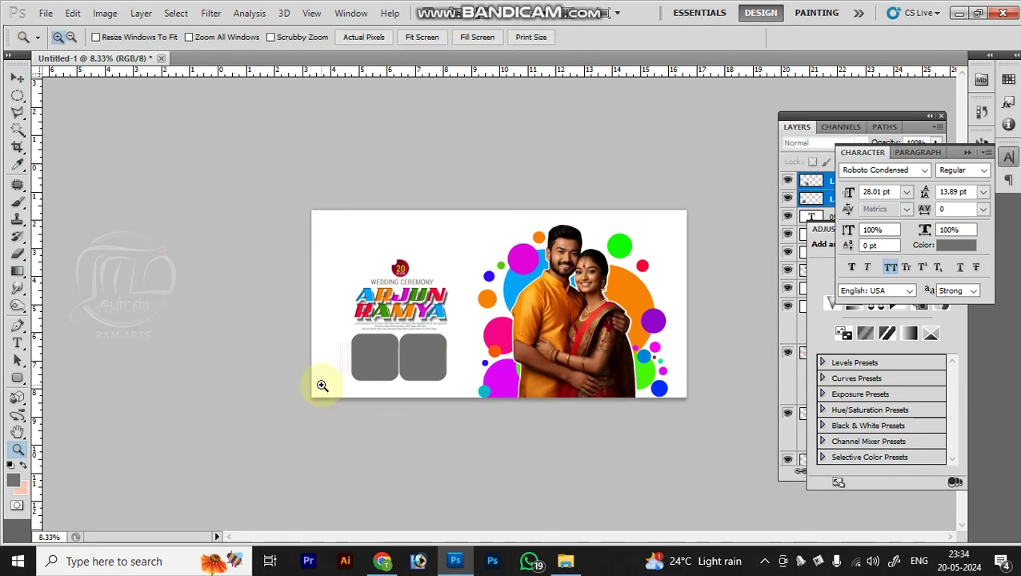
{"action": "left_click", "coordinate": [324, 388]}
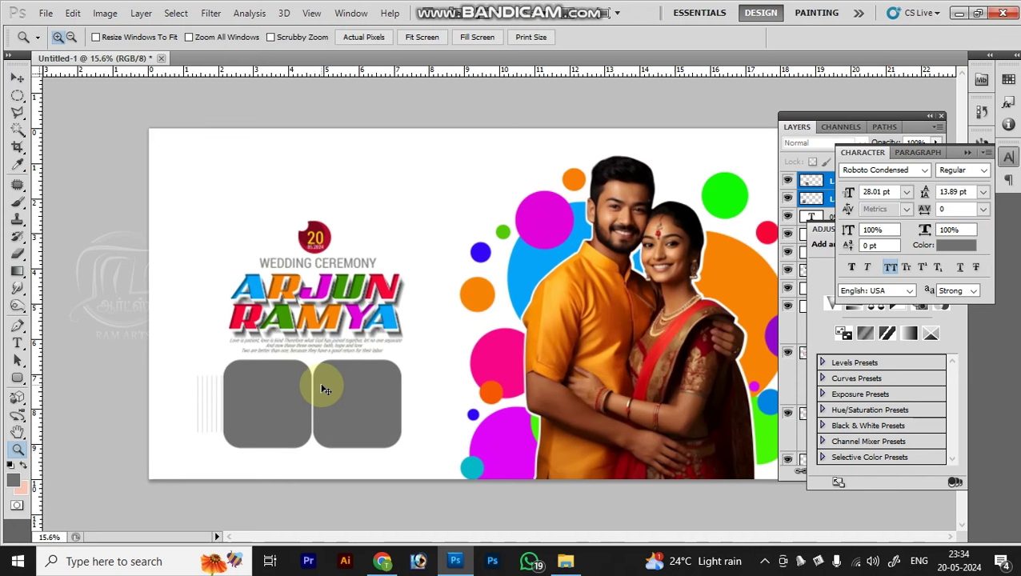
{"action": "left_click", "coordinate": [320, 386], "text": "alt"}
Nudge the pink circle on Layer 2 downward, then zoom in and add a new layer
{"action": "key", "text": "v"}
{"action": "right_click", "coordinate": [509, 353]}
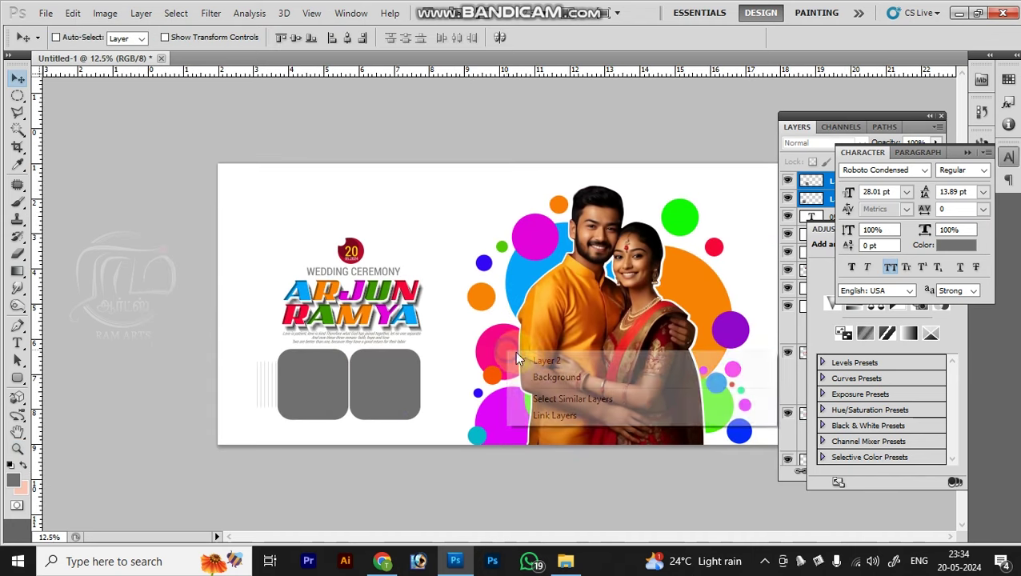
{"action": "left_click", "coordinate": [528, 360]}
{"action": "left_click_drag", "start_coordinate": [497, 349], "coordinate": [504, 415]}
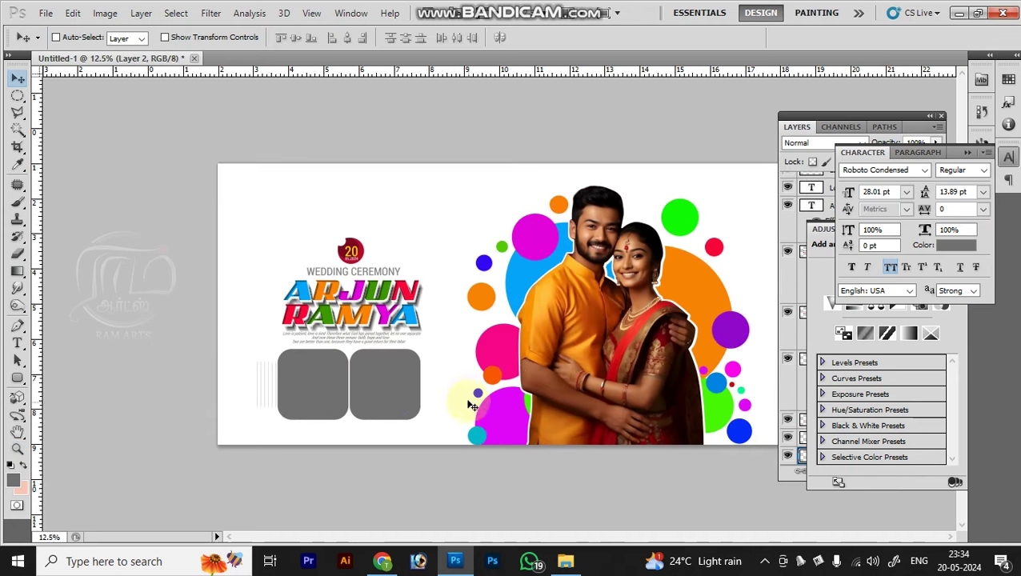
{"action": "key", "text": "z"}
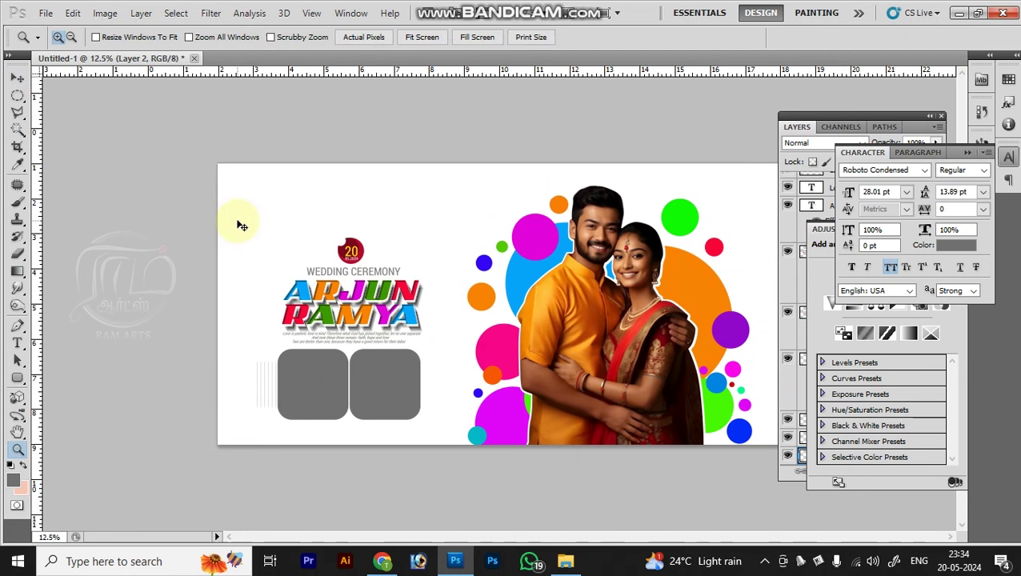
{"action": "left_click", "coordinate": [240, 223]}
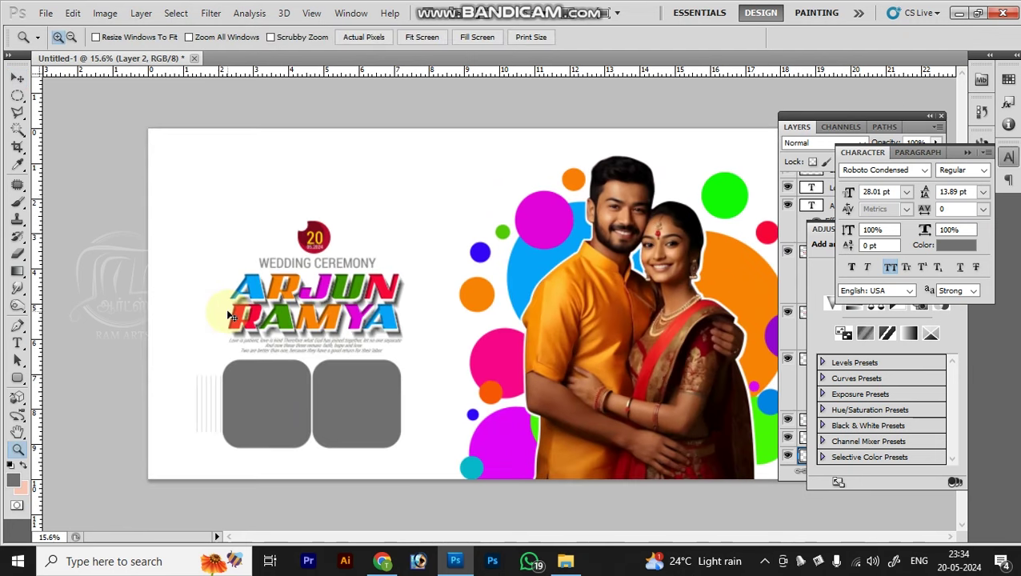
{"action": "key", "text": "ctrl+shift+n"}
On Layer 5, stamp a large bright orange brush circle at the top-left corner
{"action": "key", "text": "Return"}
{"action": "key", "text": "b"}
{"action": "key", "text": "bracketright"}
{"action": "key", "text": "bracketright"}
{"action": "key", "text": "bracketright"}
{"action": "key", "text": "bracketright"}
{"action": "key", "text": "bracketright"}
{"action": "key", "text": "bracketright"}
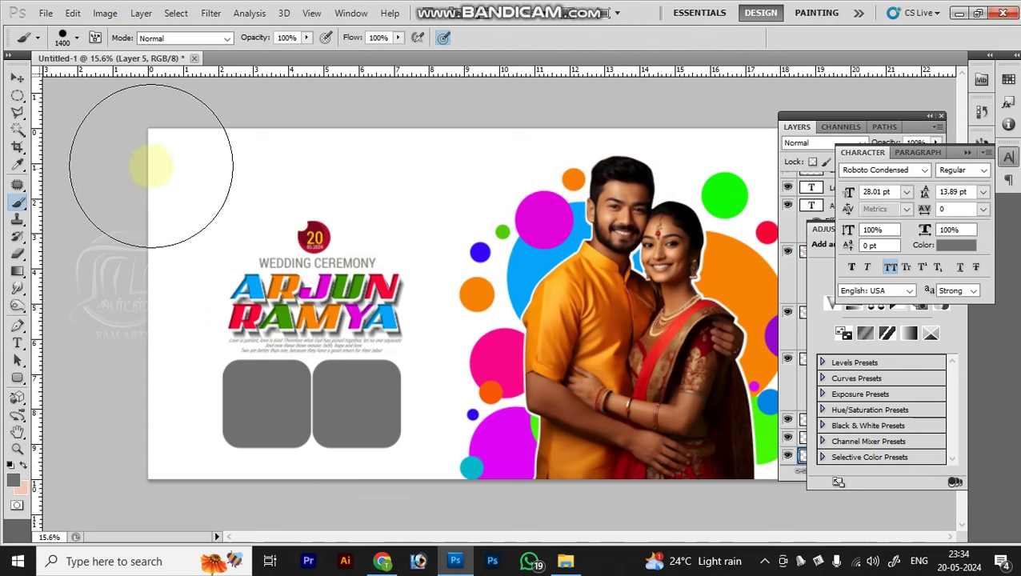
{"action": "key", "text": "bracketleft"}
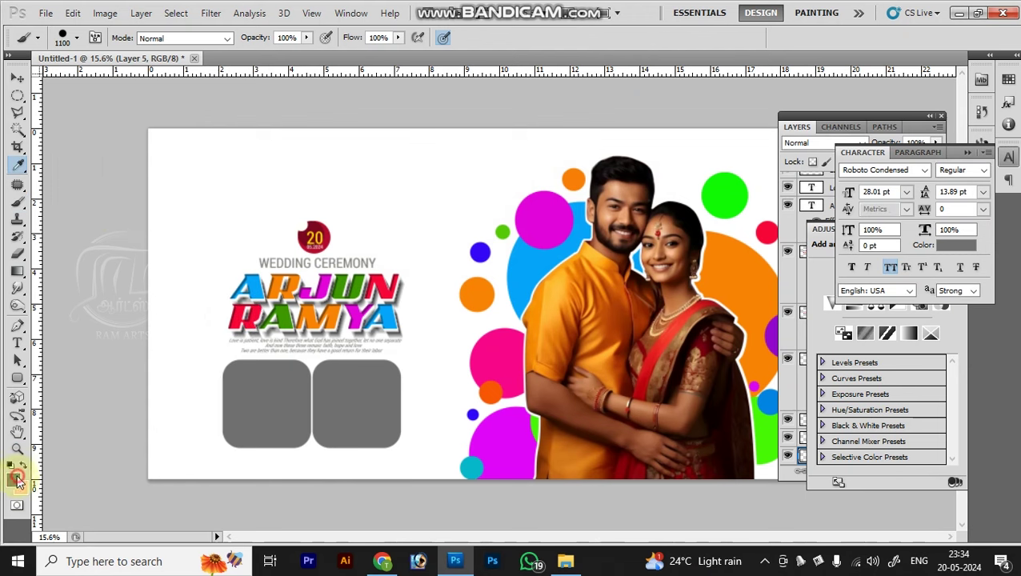
{"action": "left_click", "coordinate": [17, 478]}
{"action": "left_click_drag", "start_coordinate": [939, 357], "coordinate": [938, 352]}
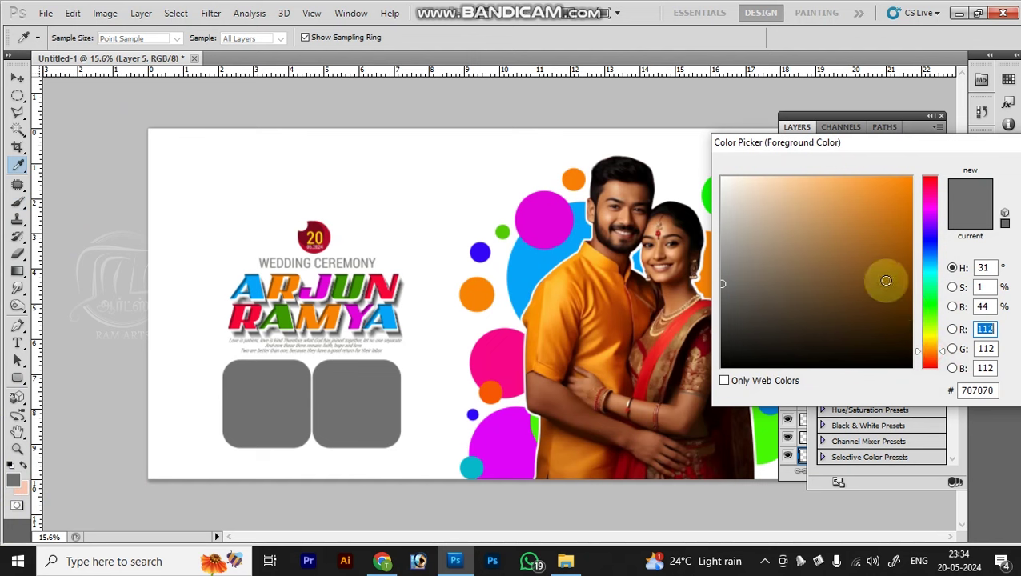
{"action": "left_click_drag", "start_coordinate": [889, 292], "coordinate": [935, 118]}
{"action": "key", "text": "Return"}
{"action": "key", "text": "bracketright"}
{"action": "key", "text": "bracketright"}
{"action": "left_click", "coordinate": [184, 168]}
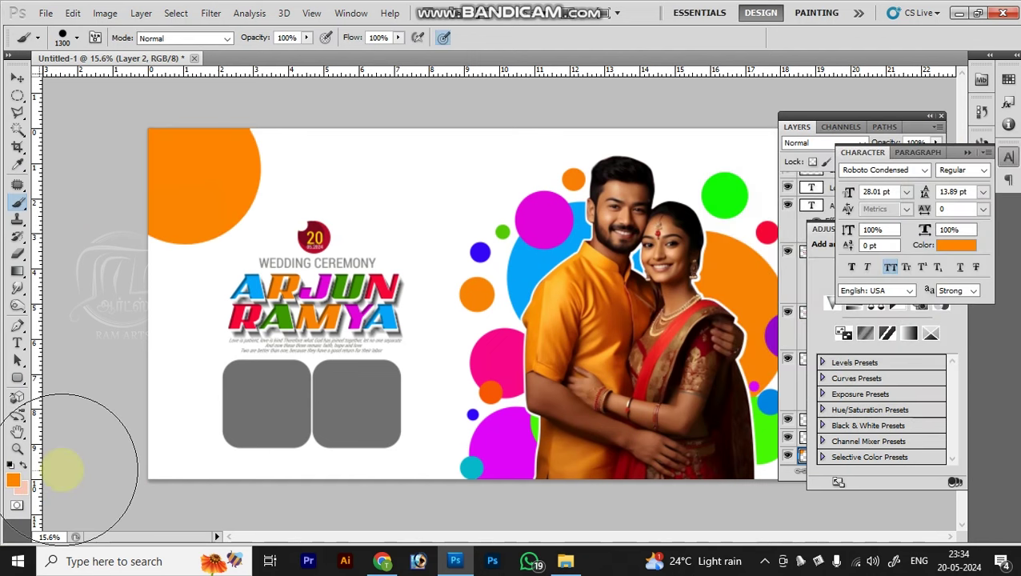
Stamp a cyan circle on the left edge and a pink one along the top edge
{"action": "left_click", "coordinate": [18, 481]}
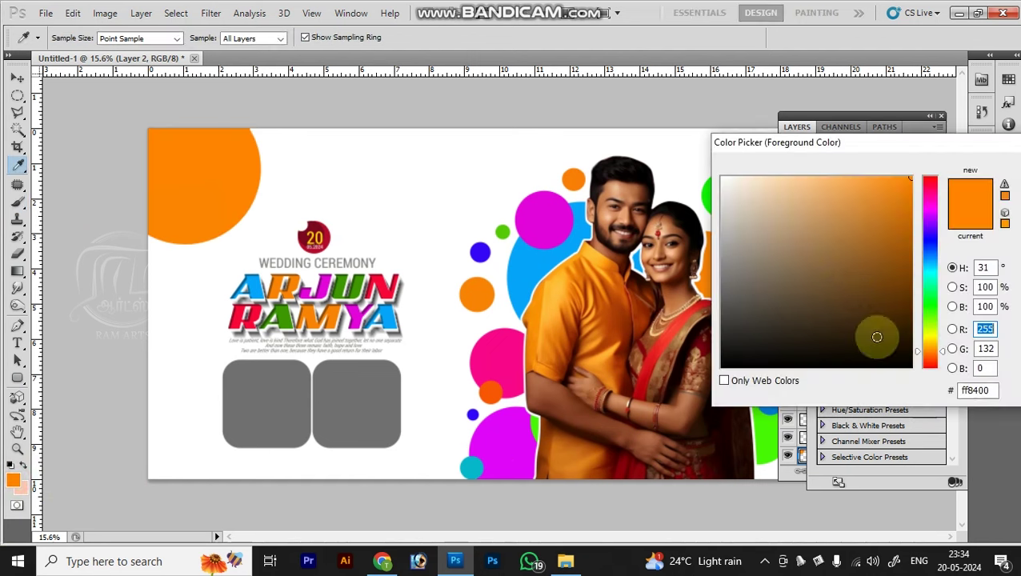
{"action": "left_click", "coordinate": [928, 269]}
{"action": "key", "text": "Return"}
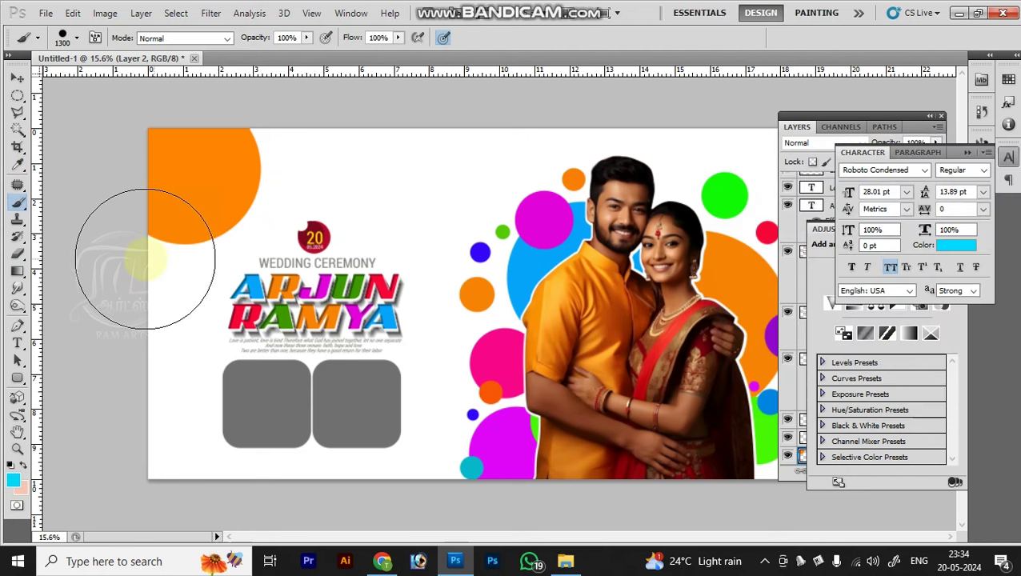
{"action": "left_click", "coordinate": [132, 264]}
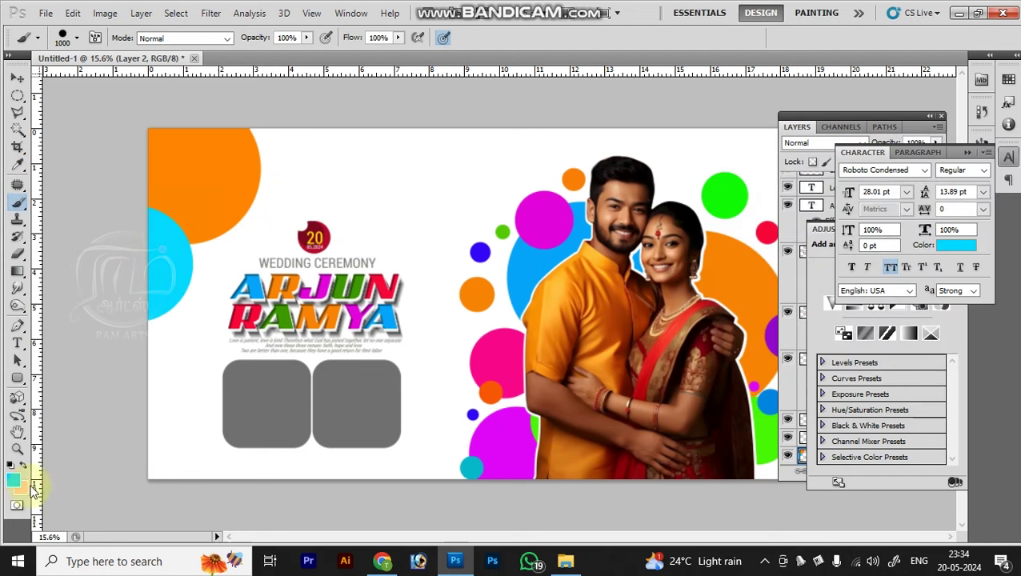
{"action": "left_click", "coordinate": [14, 479]}
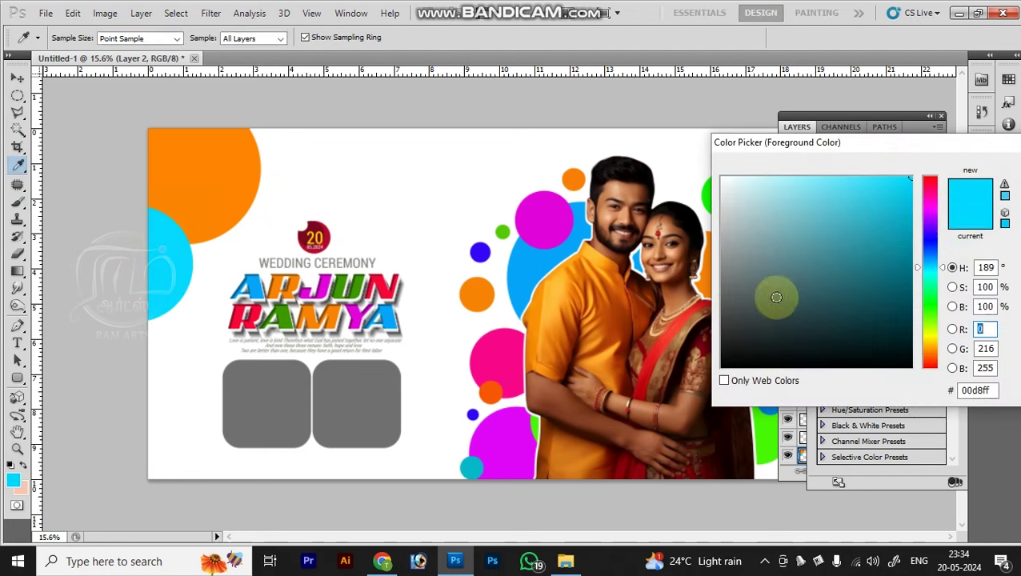
{"action": "left_click", "coordinate": [928, 192]}
{"action": "key", "text": "Return"}
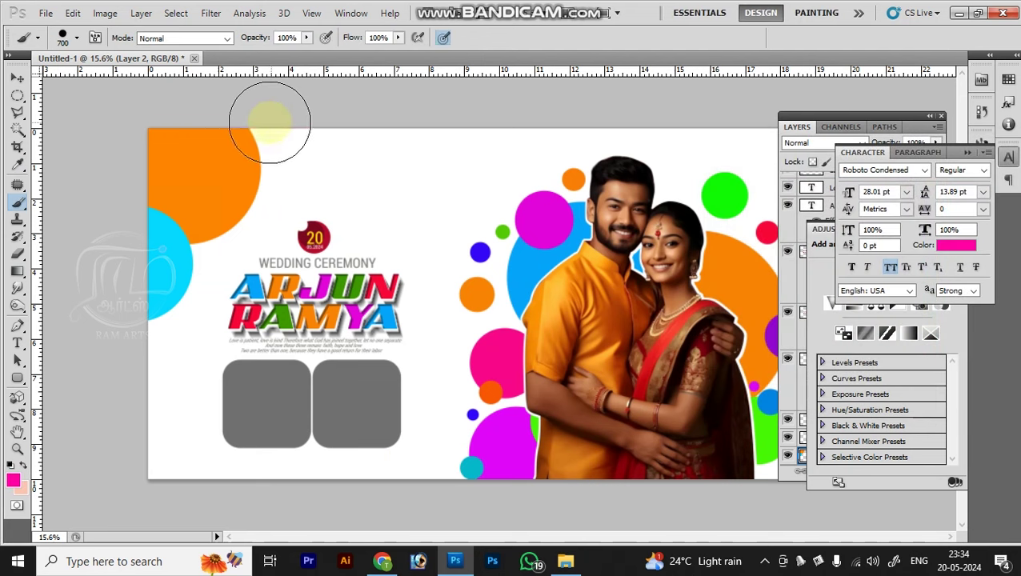
{"action": "left_click", "coordinate": [270, 122]}
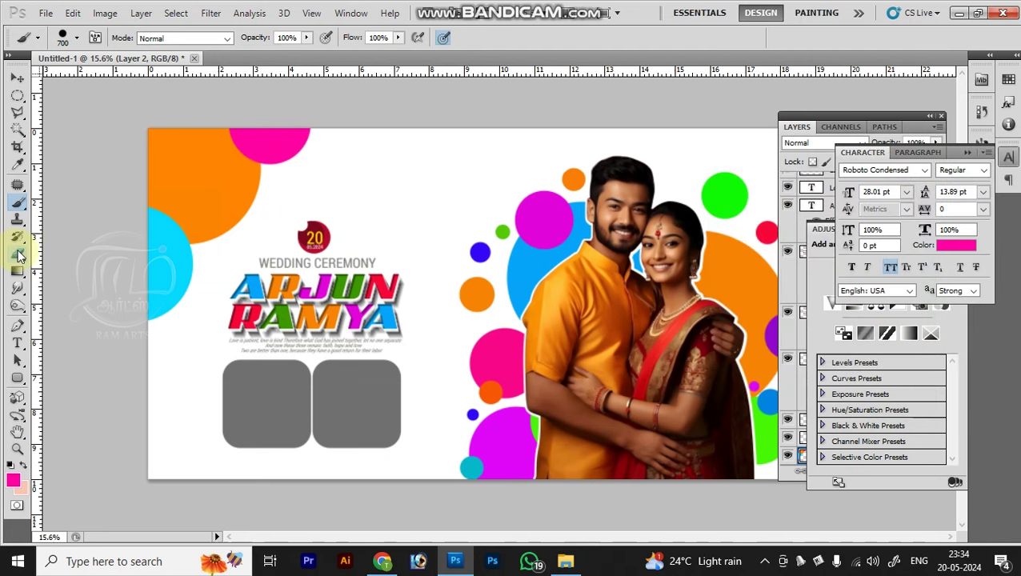
{"action": "key", "text": "Tab"}
Hide the panels, fit the banner to the screen, and hide the rulers
{"action": "key", "text": "f"}
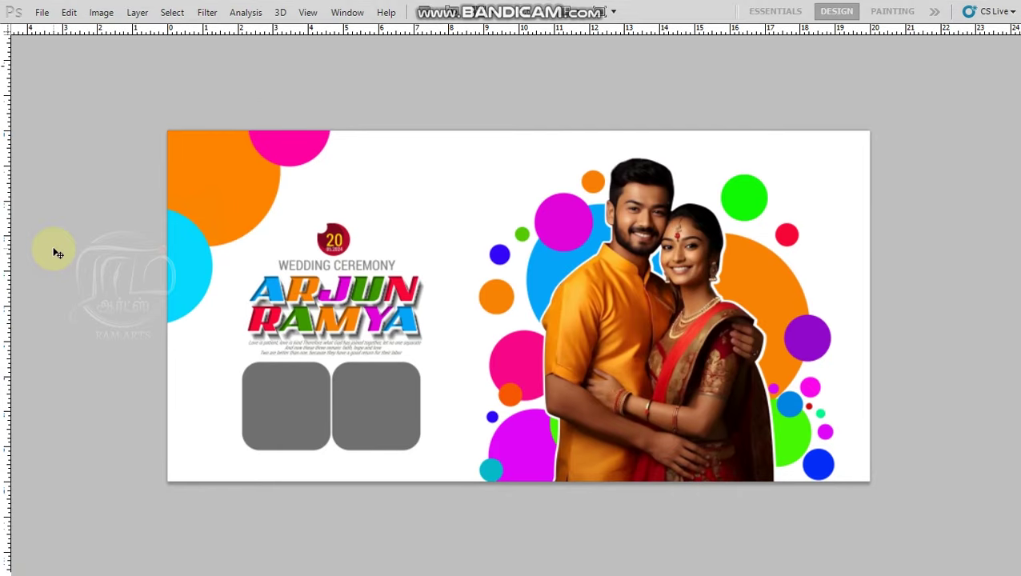
{"action": "key", "text": "ctrl+0"}
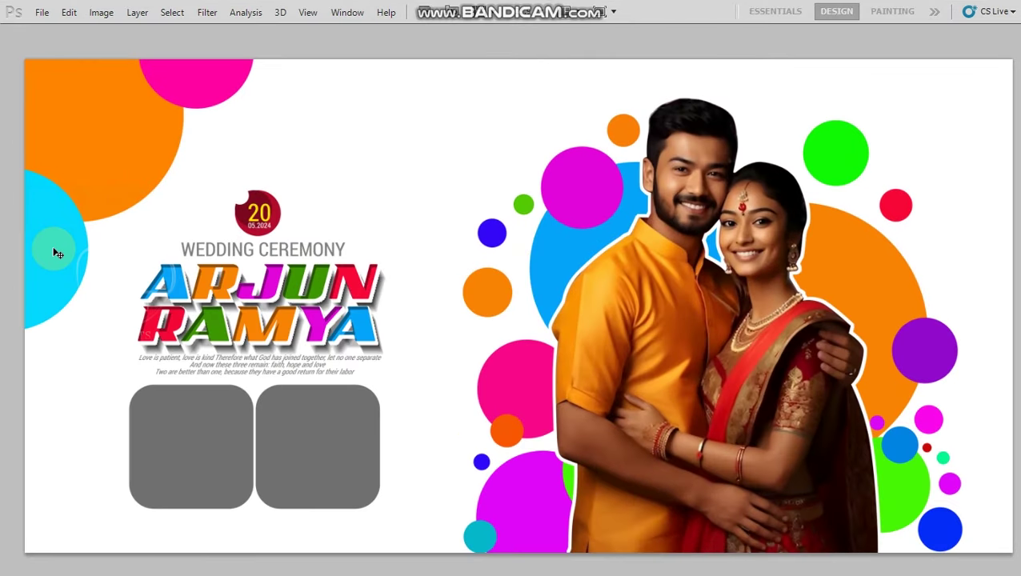
{"action": "key", "text": "ctrl+r"}
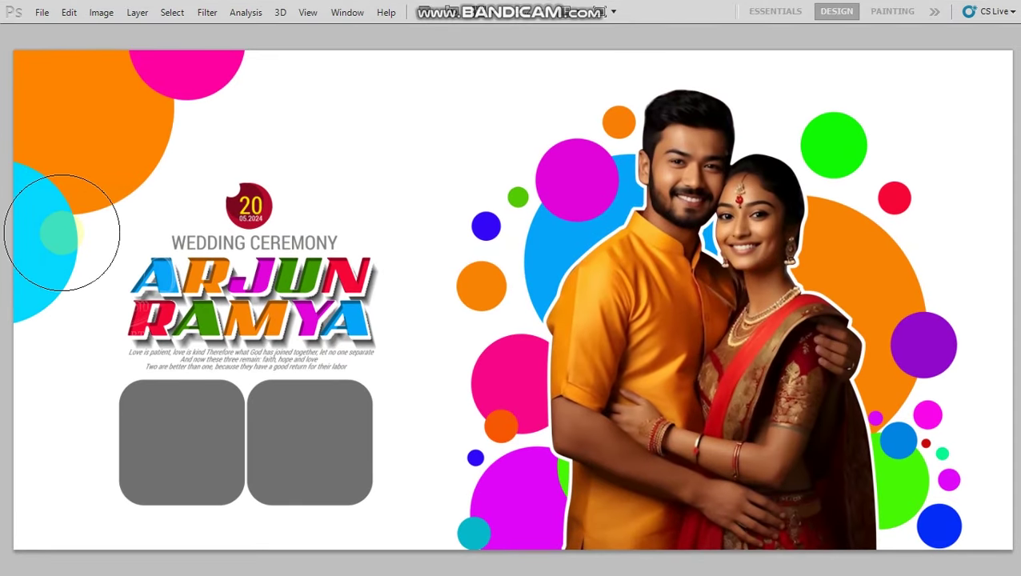